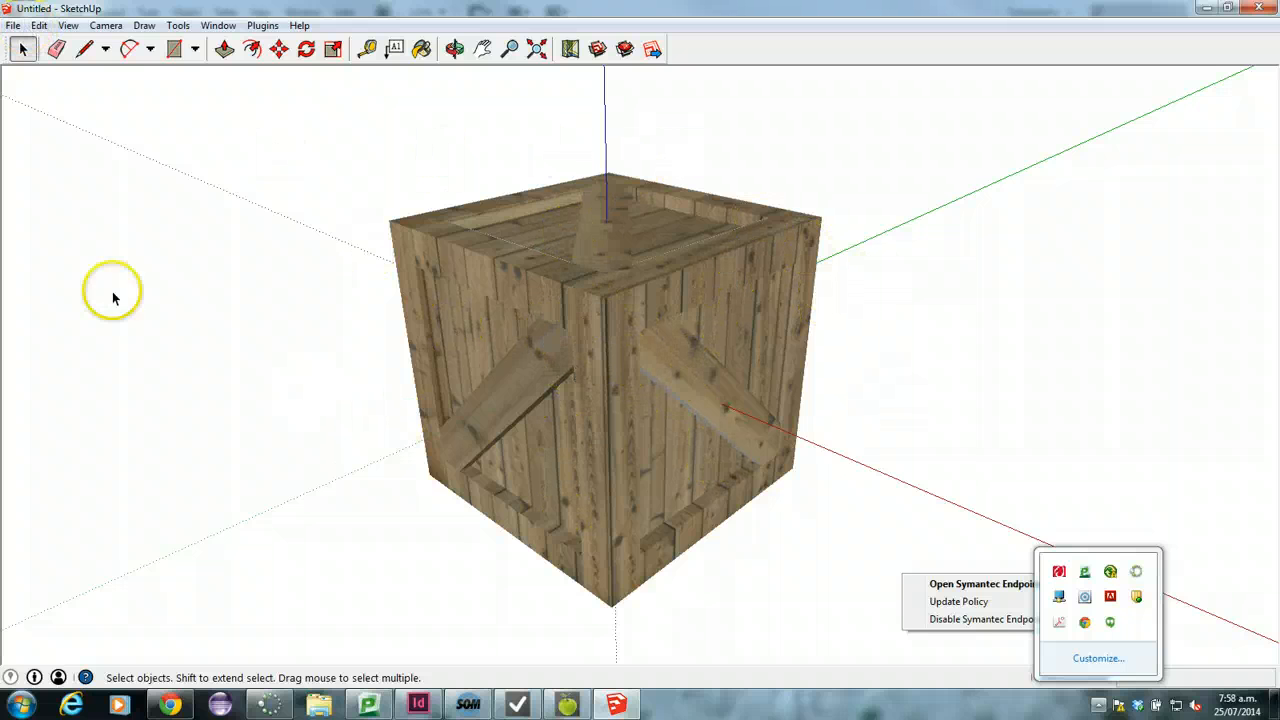
Step: Save the crate model under the file name Original Box
{"action": "left_click", "coordinate": [13, 25]}
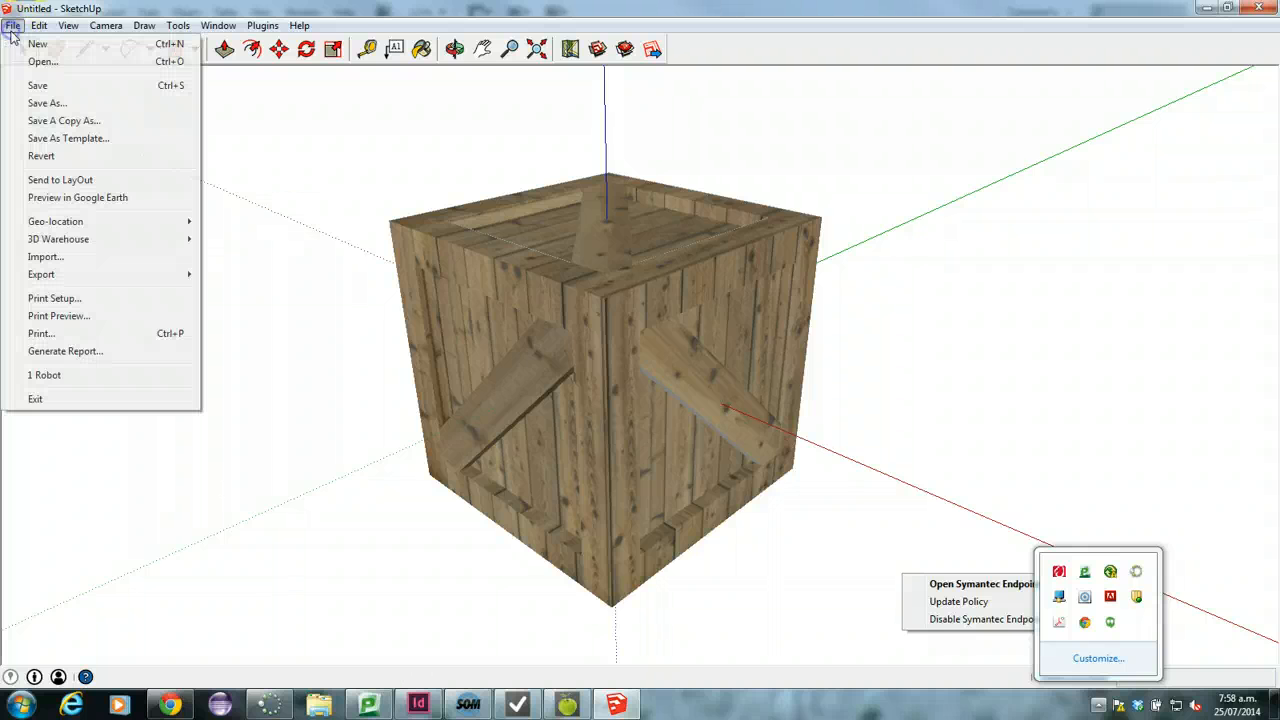
{"action": "left_click", "coordinate": [53, 112]}
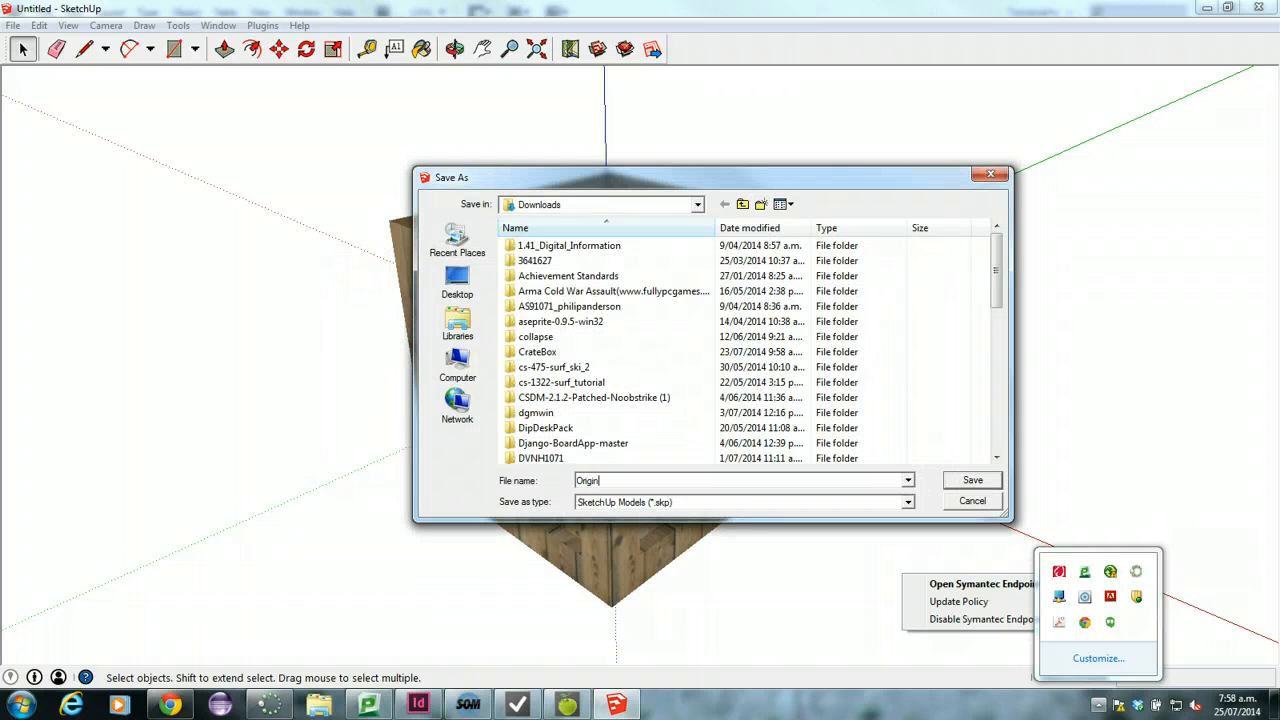
{"action": "key", "text": "Return"}
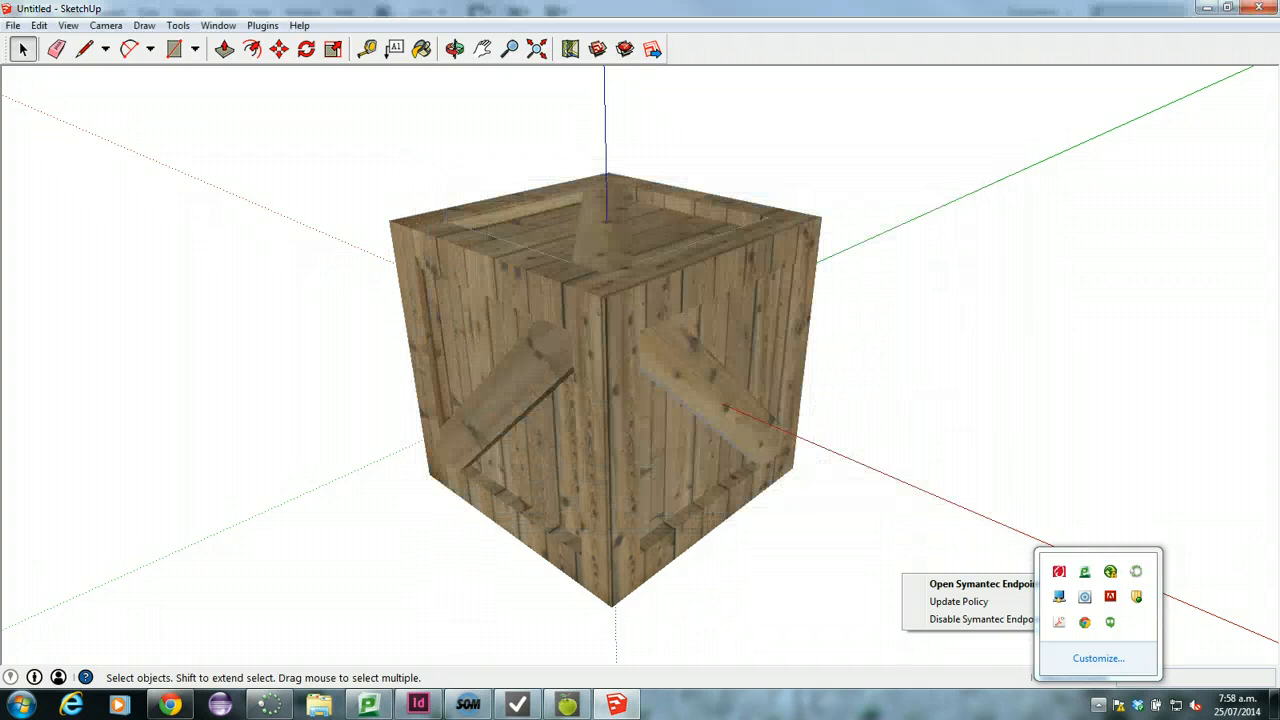
Step: Save a second version of the crate model under the file name DestructibleBox
{"action": "left_click", "coordinate": [13, 25]}
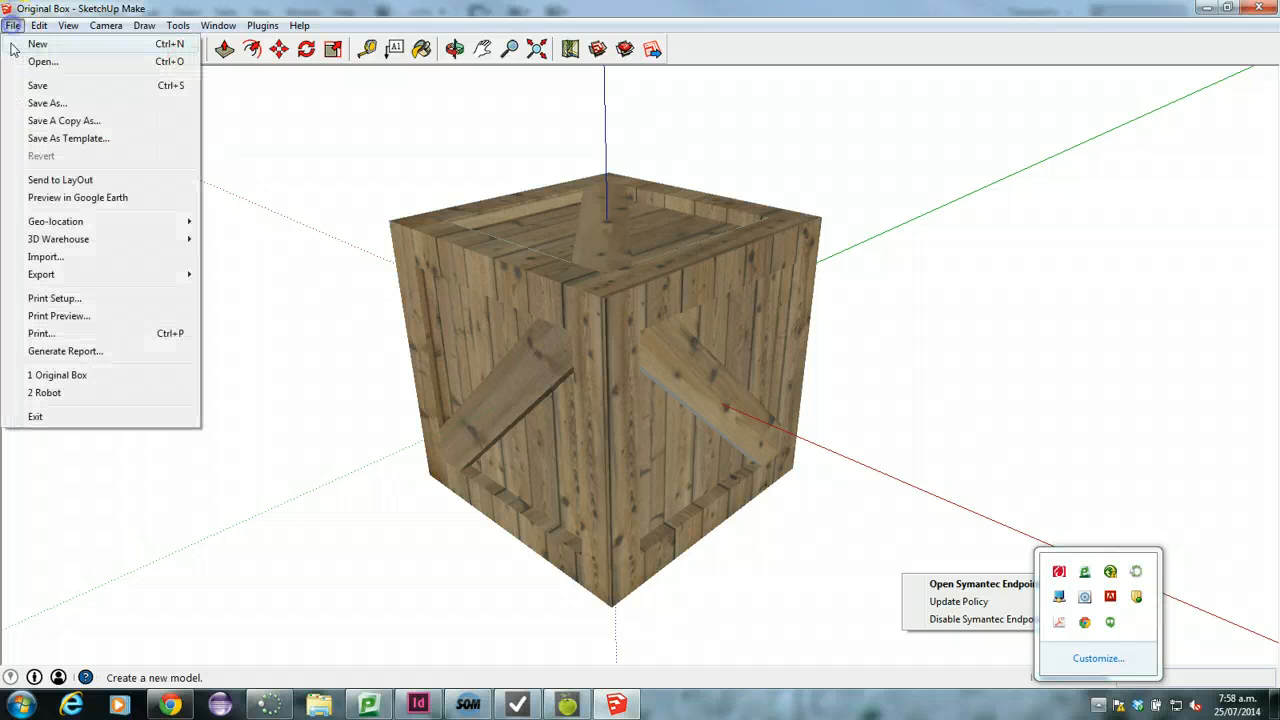
{"action": "left_click", "coordinate": [36, 106]}
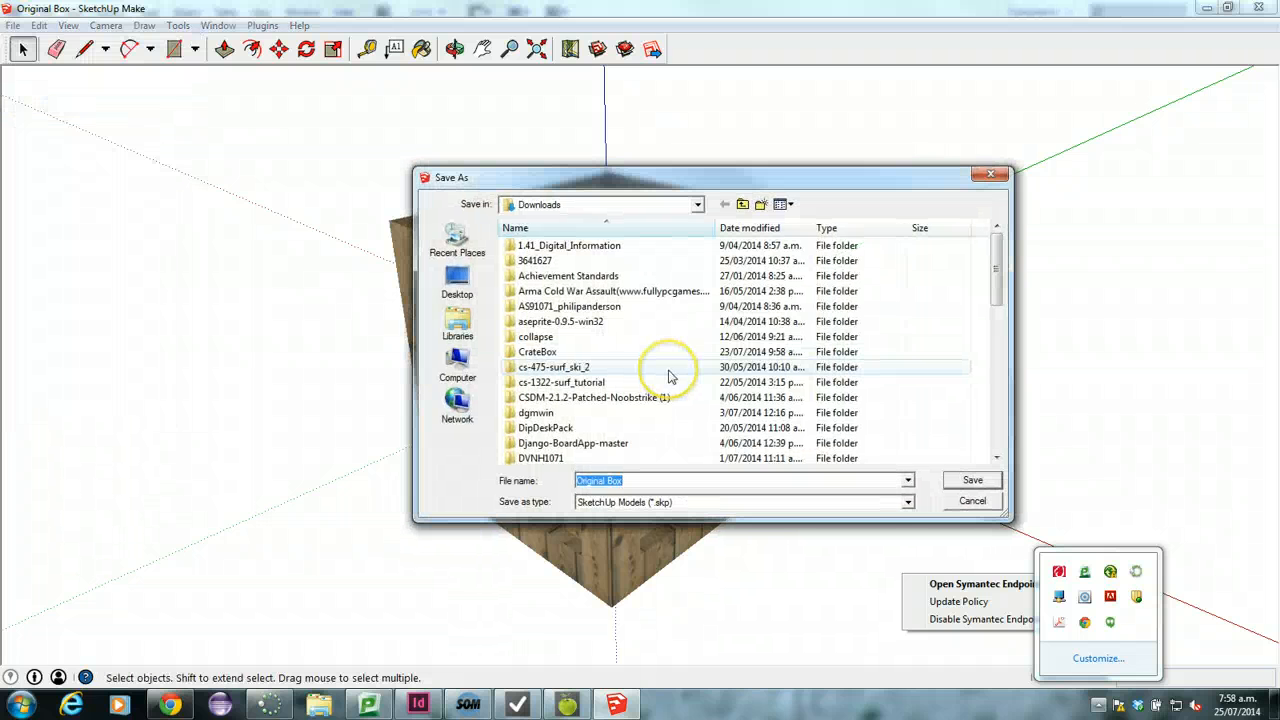
{"action": "type", "text": "Destructible"}
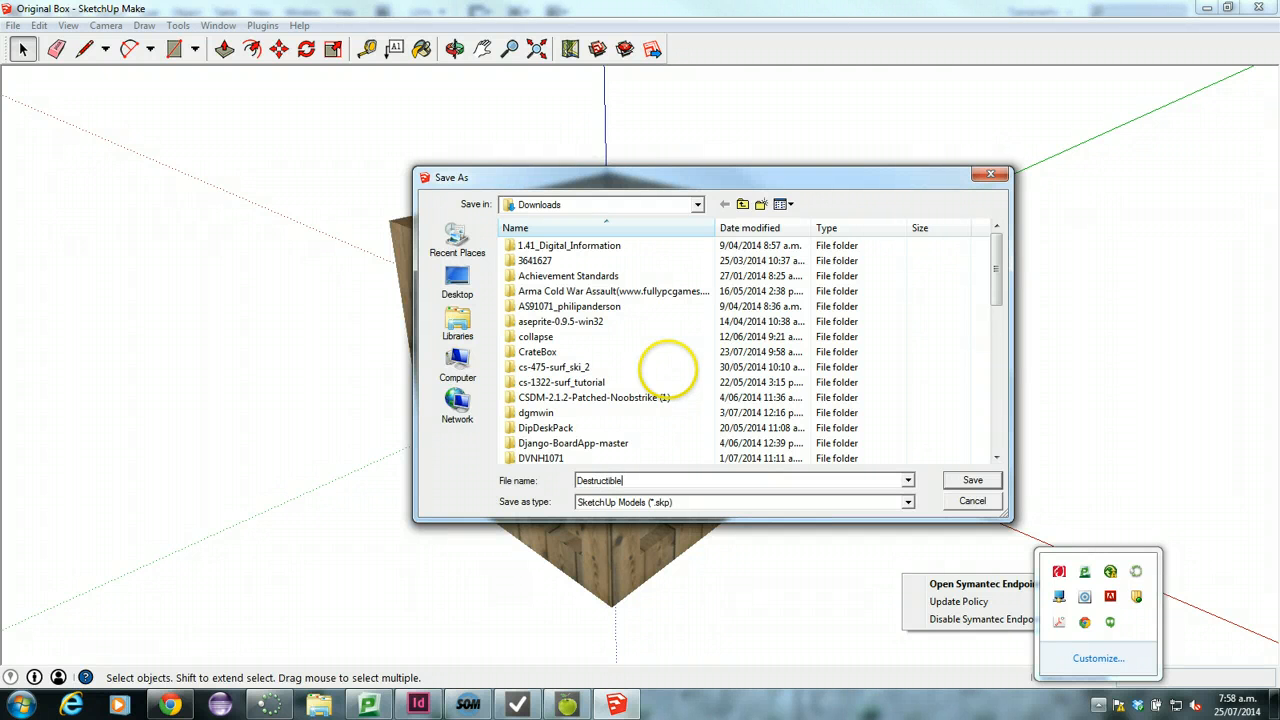
{"action": "key", "text": "Return"}
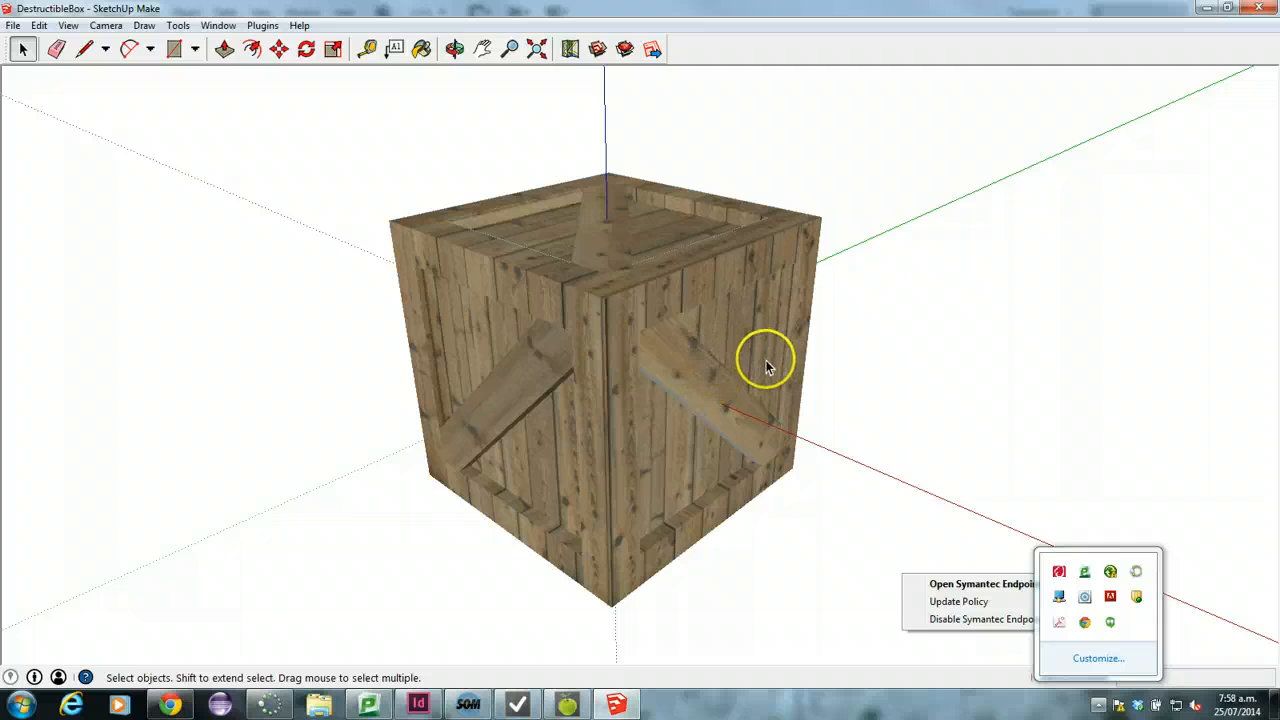
Step: Turn on the Edges and Profiles edge styles so the crate's outlines are displayed
{"action": "middle_click_drag", "start_coordinate": [769, 360], "coordinate": [709, 403]}
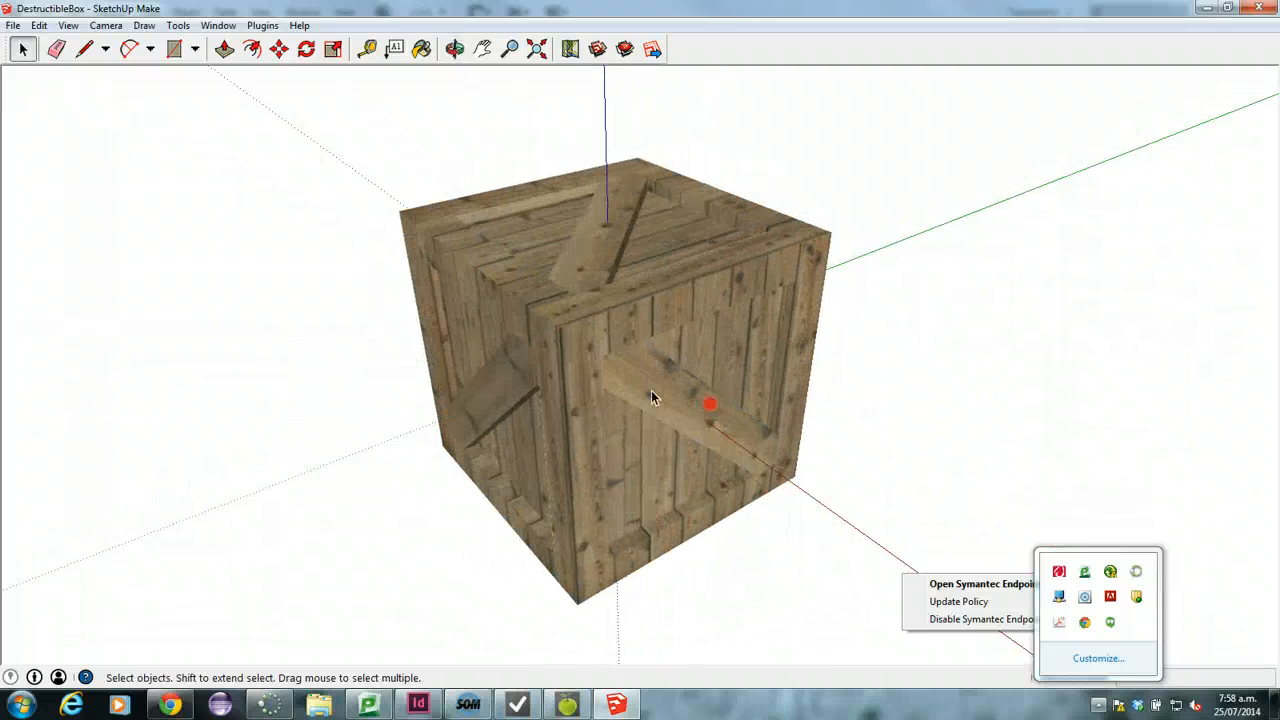
{"action": "left_click", "coordinate": [68, 25]}
{"action": "mouse_move", "coordinate": [103, 217]}
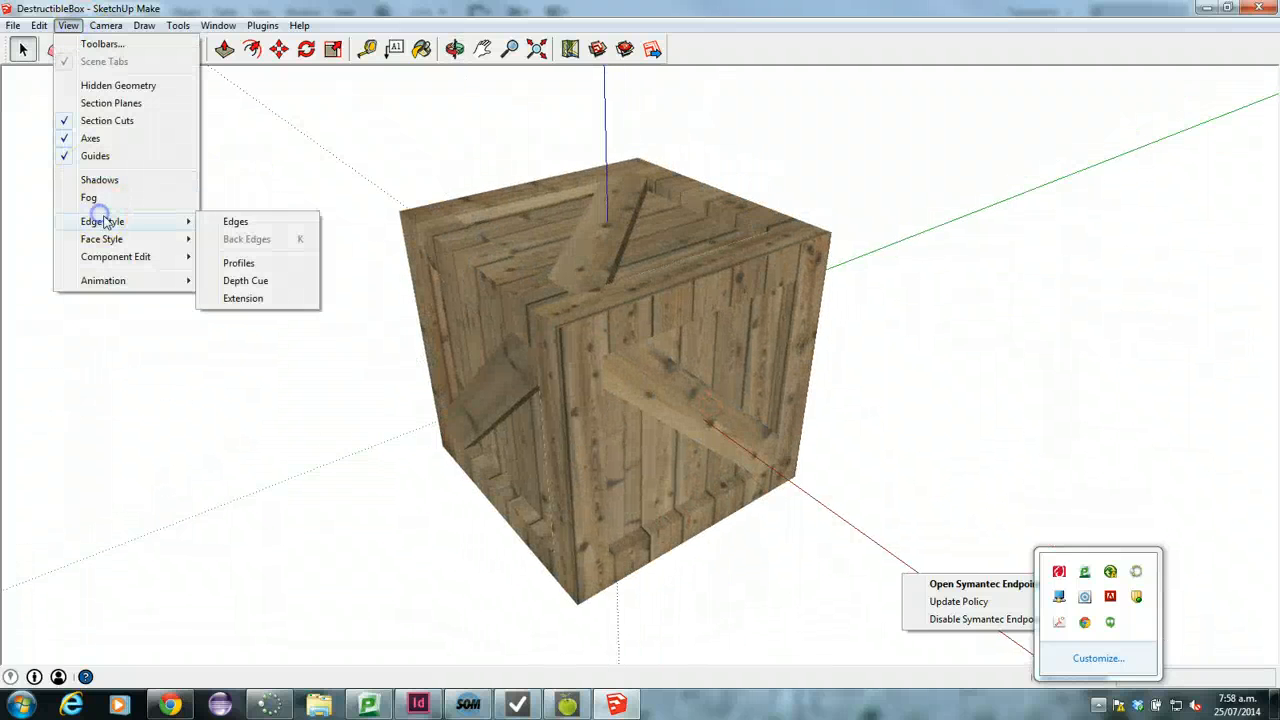
{"action": "left_click", "coordinate": [216, 221]}
{"action": "left_click", "coordinate": [68, 25]}
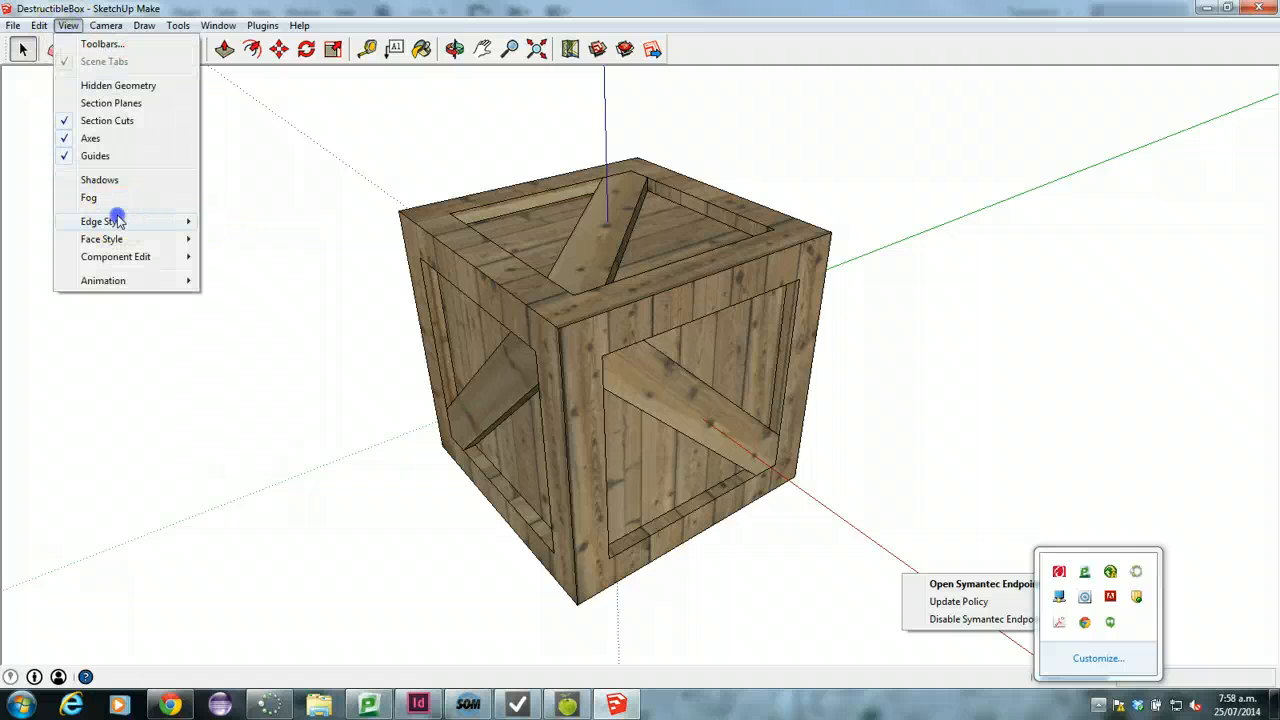
{"action": "left_click", "coordinate": [268, 270]}
{"action": "middle_click_drag", "start_coordinate": [343, 323], "coordinate": [297, 331]}
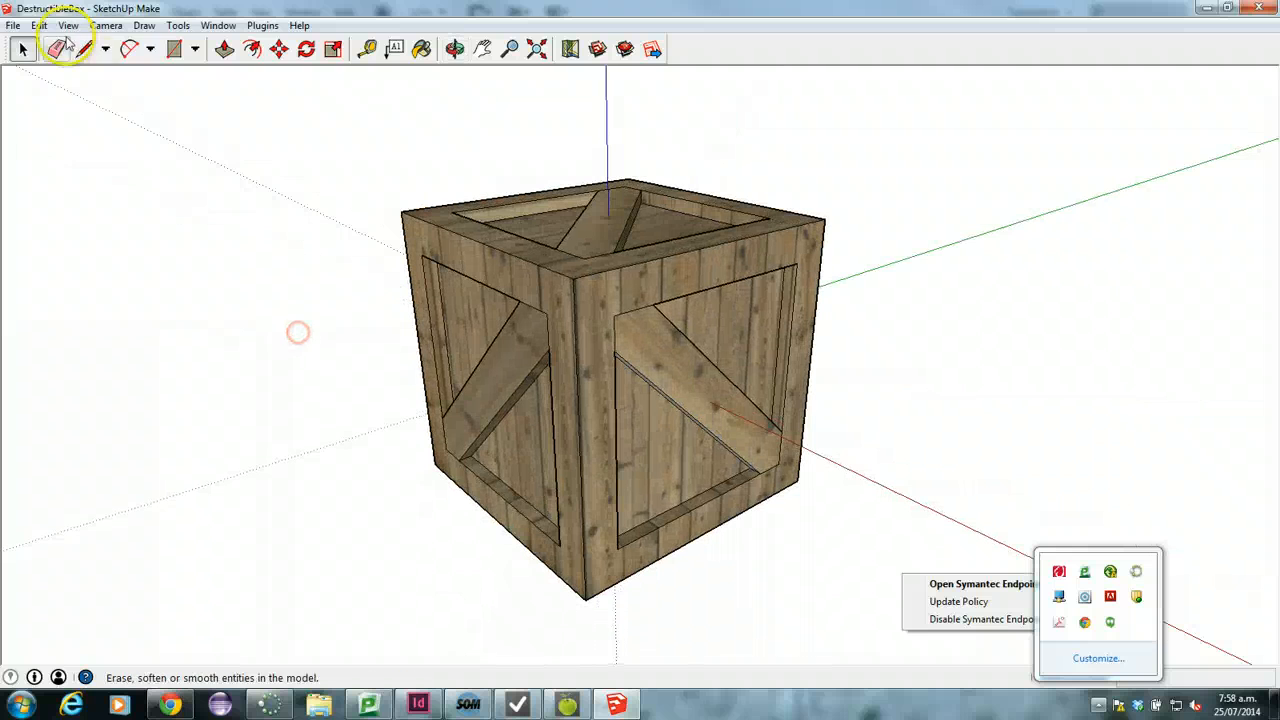
Step: Change the face style from textured display to Shaded
{"action": "left_click", "coordinate": [68, 25]}
{"action": "mouse_move", "coordinate": [125, 240]}
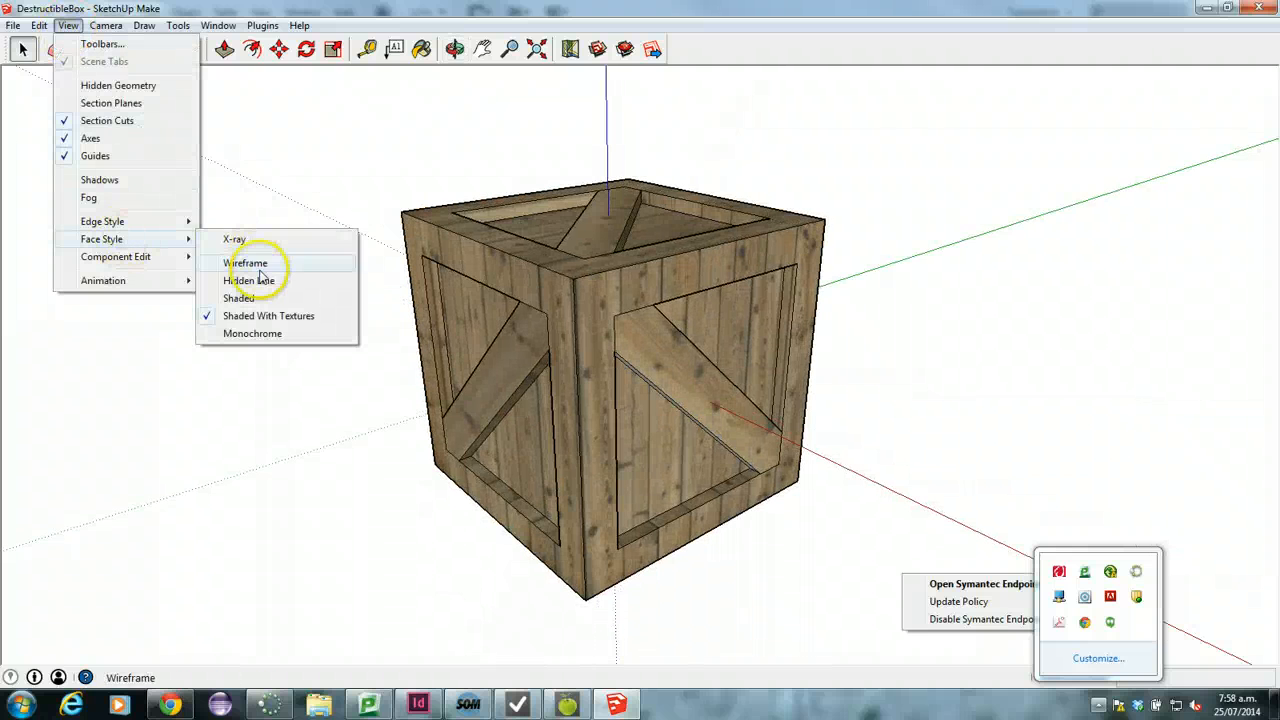
{"action": "left_click", "coordinate": [240, 298]}
{"action": "mouse_move", "coordinate": [320, 195]}
{"action": "middle_mouse_down"}
{"action": "mouse_move", "coordinate": [594, 423]}
{"action": "mouse_move", "coordinate": [274, 197]}
{"action": "mouse_move", "coordinate": [700, 286]}
{"action": "mouse_move", "coordinate": [347, 295]}
{"action": "mouse_move", "coordinate": [286, 149]}
{"action": "mouse_move", "coordinate": [123, 280]}
{"action": "mouse_move", "coordinate": [389, 286]}
{"action": "mouse_move", "coordinate": [142, 290]}
{"action": "middle_mouse_up"}
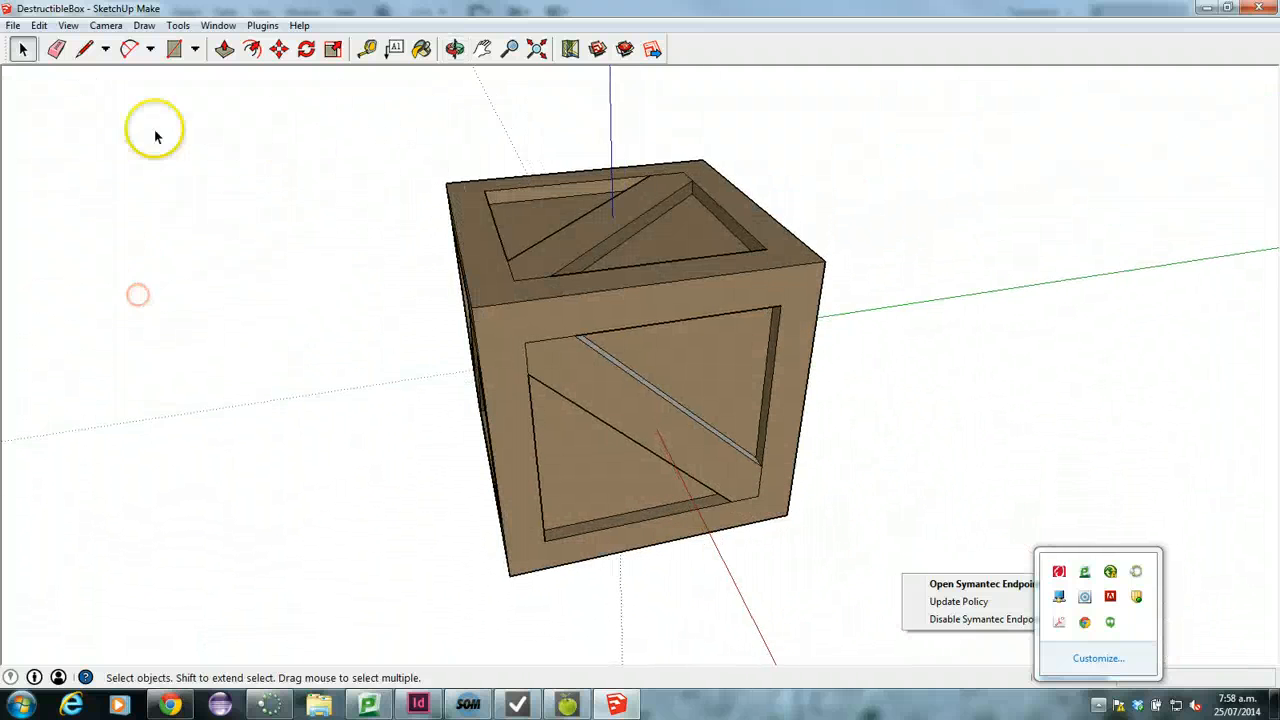
{"action": "left_click", "coordinate": [86, 48]}
{"action": "left_click", "coordinate": [513, 280]}
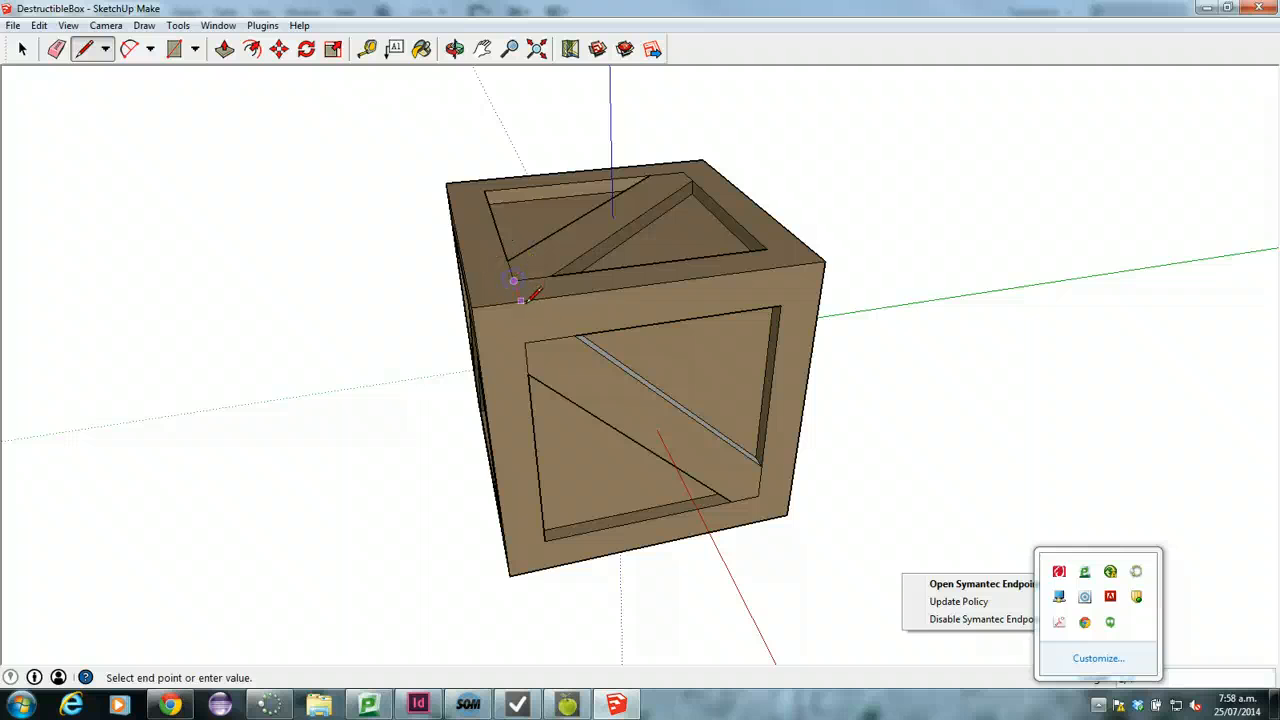
{"action": "mouse_move", "coordinate": [343, 302]}
{"action": "middle_mouse_down"}
{"action": "mouse_move", "coordinate": [809, 189]}
{"action": "mouse_move", "coordinate": [420, 243]}
{"action": "mouse_move", "coordinate": [283, 220]}
{"action": "mouse_move", "coordinate": [571, 215]}
{"action": "mouse_move", "coordinate": [469, 354]}
{"action": "mouse_move", "coordinate": [157, 306]}
{"action": "mouse_move", "coordinate": [600, 229]}
{"action": "mouse_move", "coordinate": [402, 357]}
{"action": "mouse_move", "coordinate": [514, 249]}
{"action": "mouse_move", "coordinate": [491, 263]}
{"action": "mouse_move", "coordinate": [437, 237]}
{"action": "mouse_move", "coordinate": [708, 278]}
{"action": "mouse_move", "coordinate": [346, 257]}
{"action": "mouse_move", "coordinate": [363, 357]}
{"action": "mouse_move", "coordinate": [400, 260]}
{"action": "mouse_move", "coordinate": [380, 219]}
{"action": "mouse_move", "coordinate": [400, 417]}
{"action": "mouse_move", "coordinate": [589, 263]}
{"action": "mouse_move", "coordinate": [563, 263]}
{"action": "mouse_move", "coordinate": [417, 337]}
{"action": "mouse_move", "coordinate": [417, 314]}
{"action": "mouse_move", "coordinate": [444, 278]}
{"action": "mouse_move", "coordinate": [666, 363]}
{"action": "mouse_move", "coordinate": [560, 434]}
{"action": "mouse_move", "coordinate": [486, 286]}
{"action": "mouse_move", "coordinate": [325, 345]}
{"action": "mouse_move", "coordinate": [331, 309]}
{"action": "middle_mouse_up"}
{"action": "key", "text": "l"}
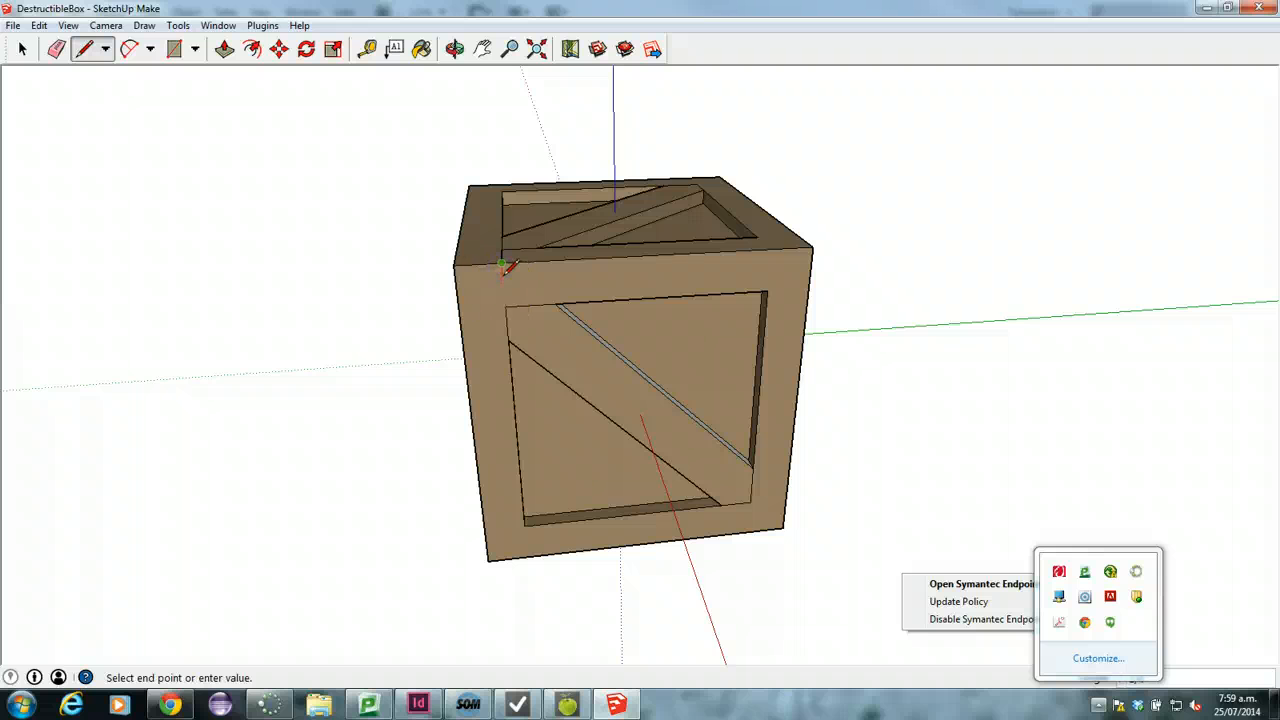
{"action": "middle_click_drag", "start_coordinate": [337, 322], "coordinate": [557, 368]}
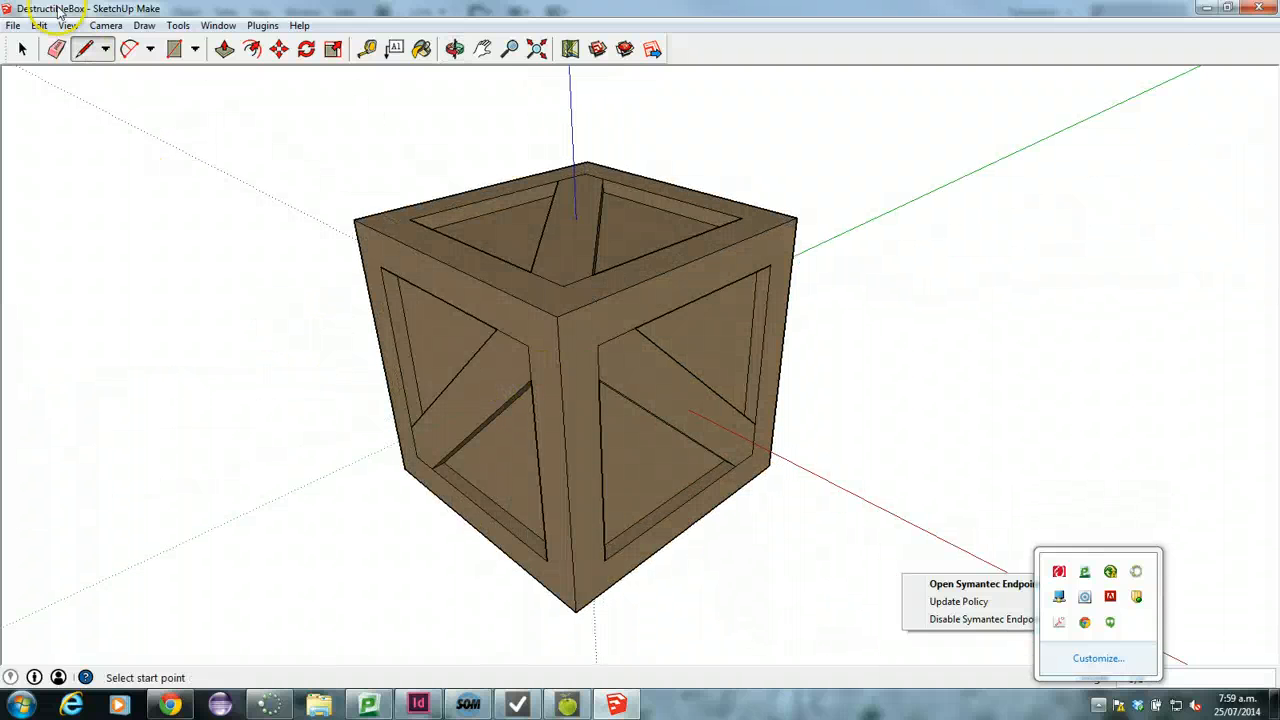
Step: Open the crate group for editing and draw a line from the top frame's inner corner to the outer edge and down to the side recess corner
{"action": "left_click", "coordinate": [22, 48]}
{"action": "triple_click", "coordinate": [488, 280]}
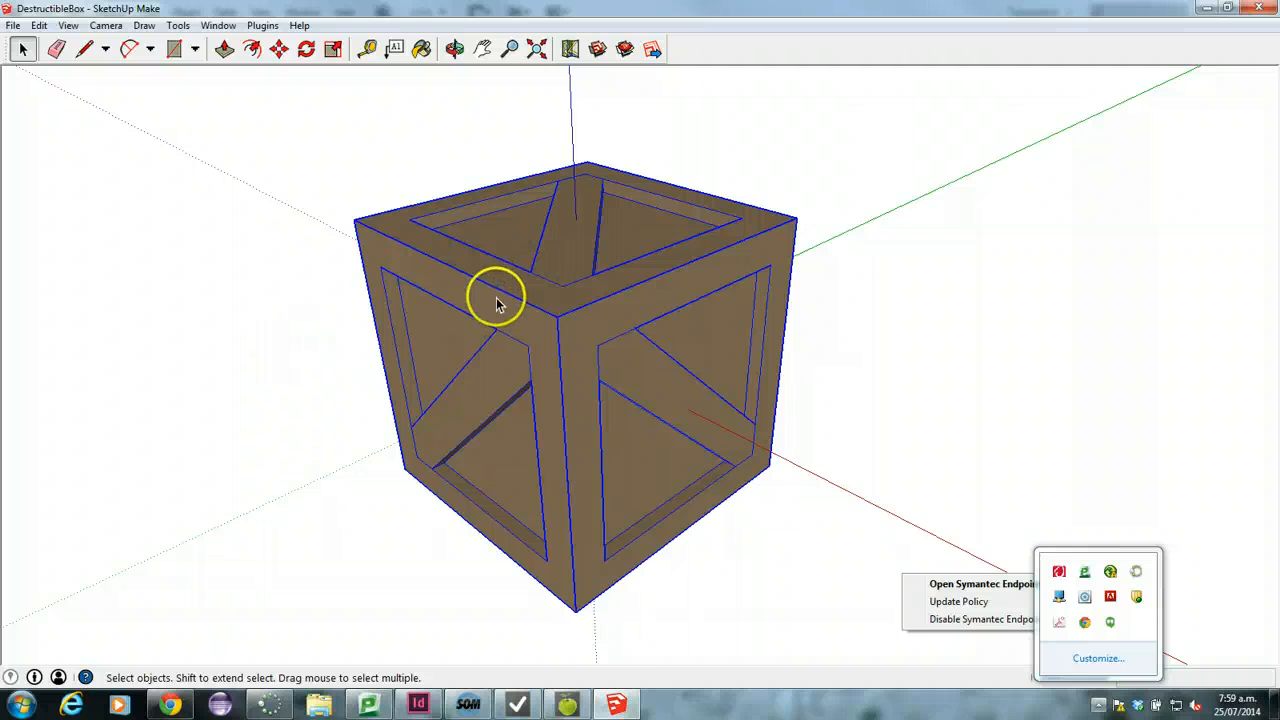
{"action": "double_click", "coordinate": [499, 287]}
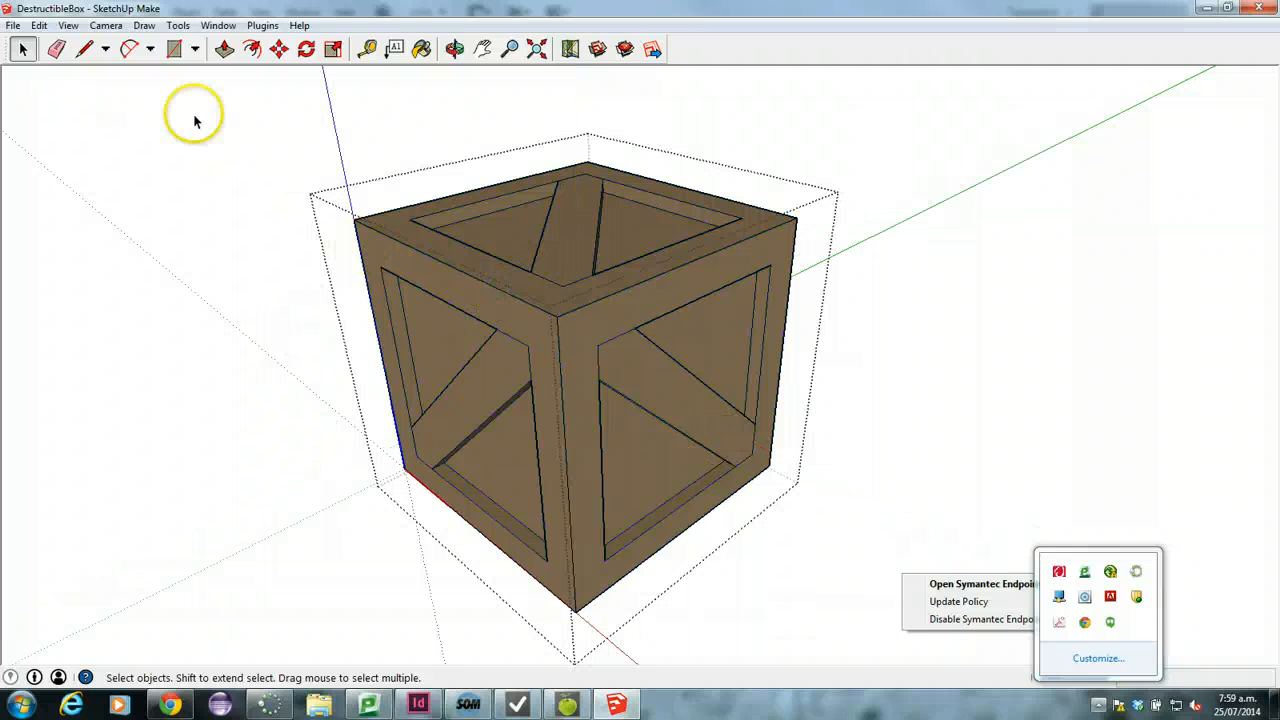
{"action": "left_click", "coordinate": [91, 47]}
{"action": "left_click", "coordinate": [563, 285]}
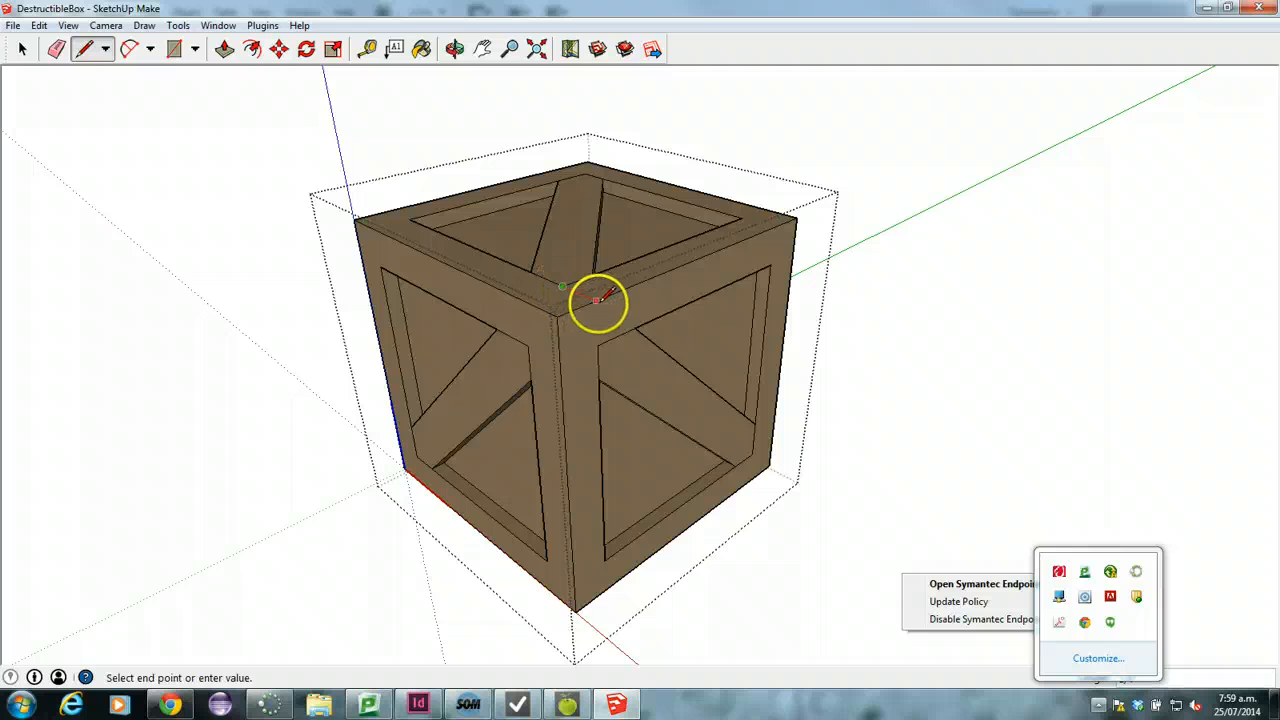
{"action": "left_click", "coordinate": [597, 300]}
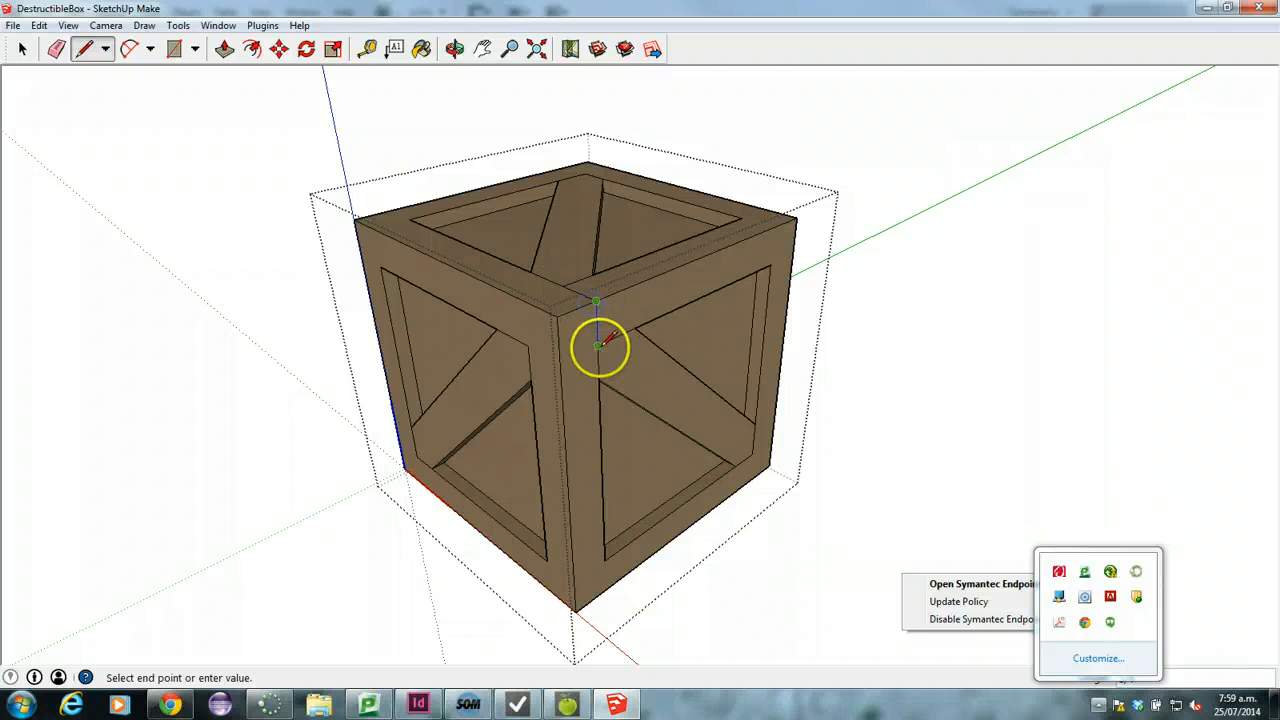
Step: Continue the dividing lines across the frame corners on the crate's remaining faces, marking off one complete side panel
{"action": "middle_click_drag", "start_coordinate": [566, 476], "coordinate": [357, 137]}
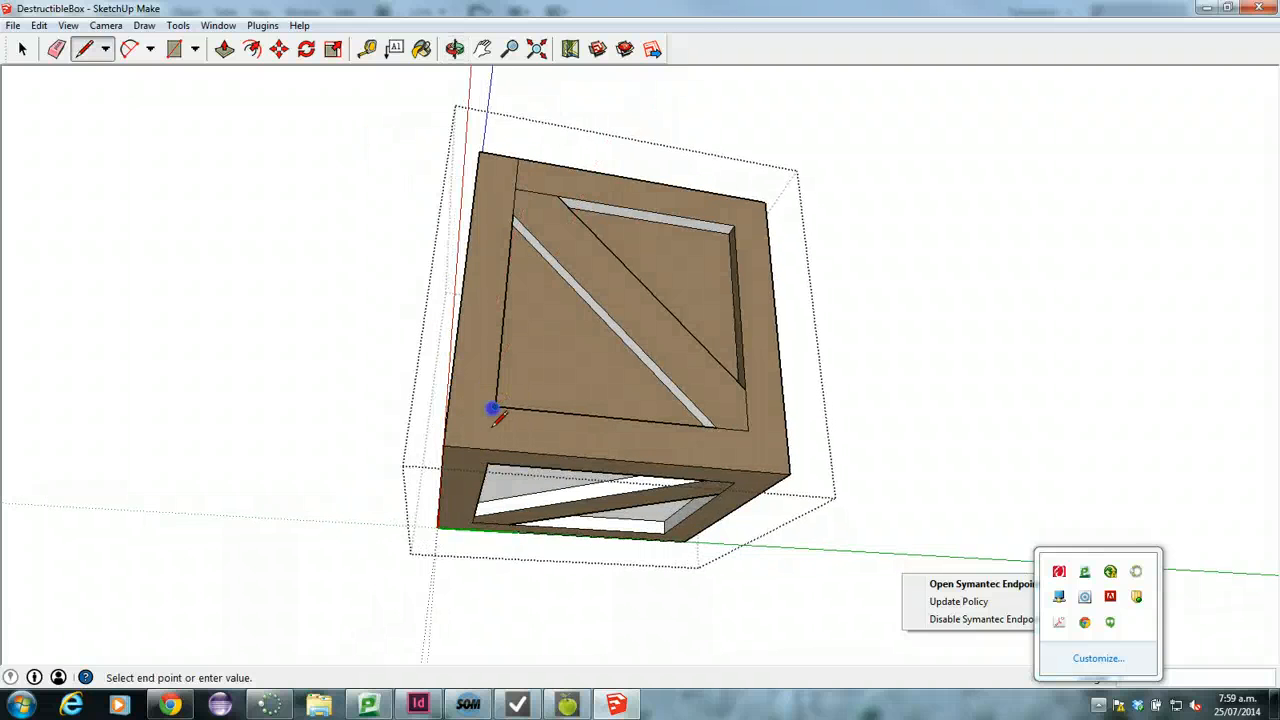
{"action": "middle_click_drag", "start_coordinate": [452, 508], "coordinate": [490, 255]}
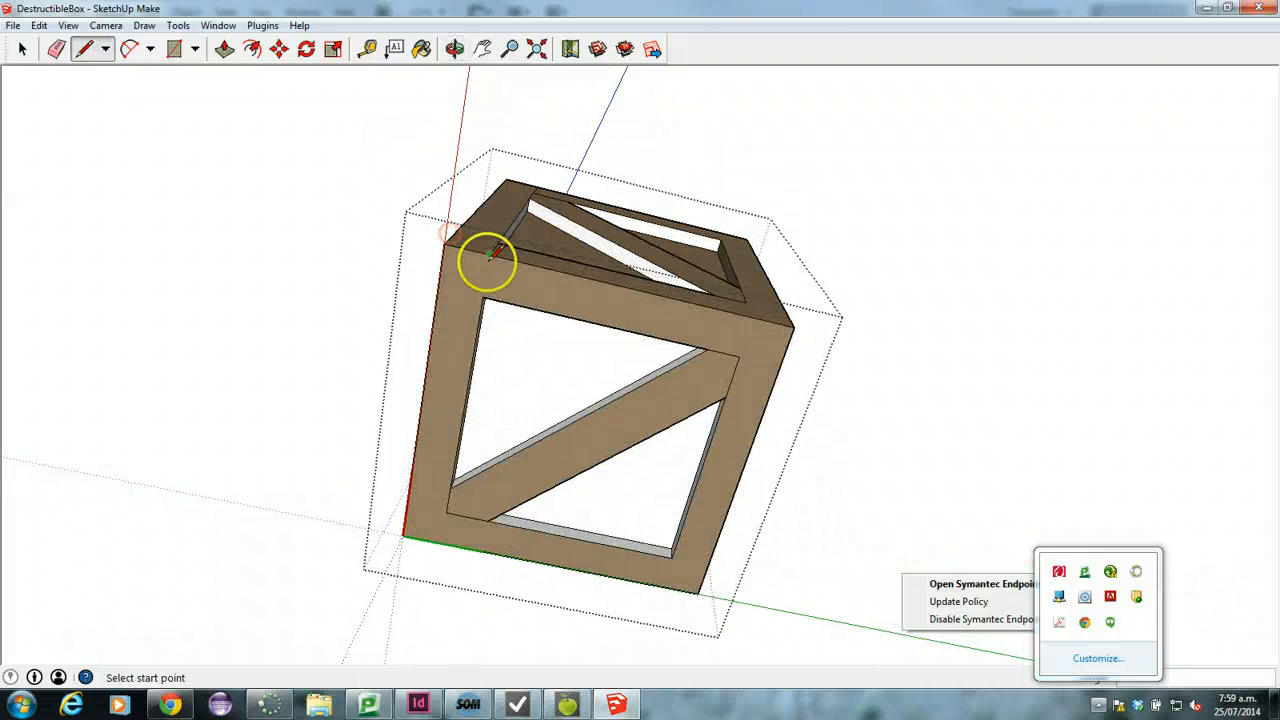
{"action": "left_click", "coordinate": [484, 293]}
{"action": "middle_click_drag", "start_coordinate": [491, 337], "coordinate": [434, 362]}
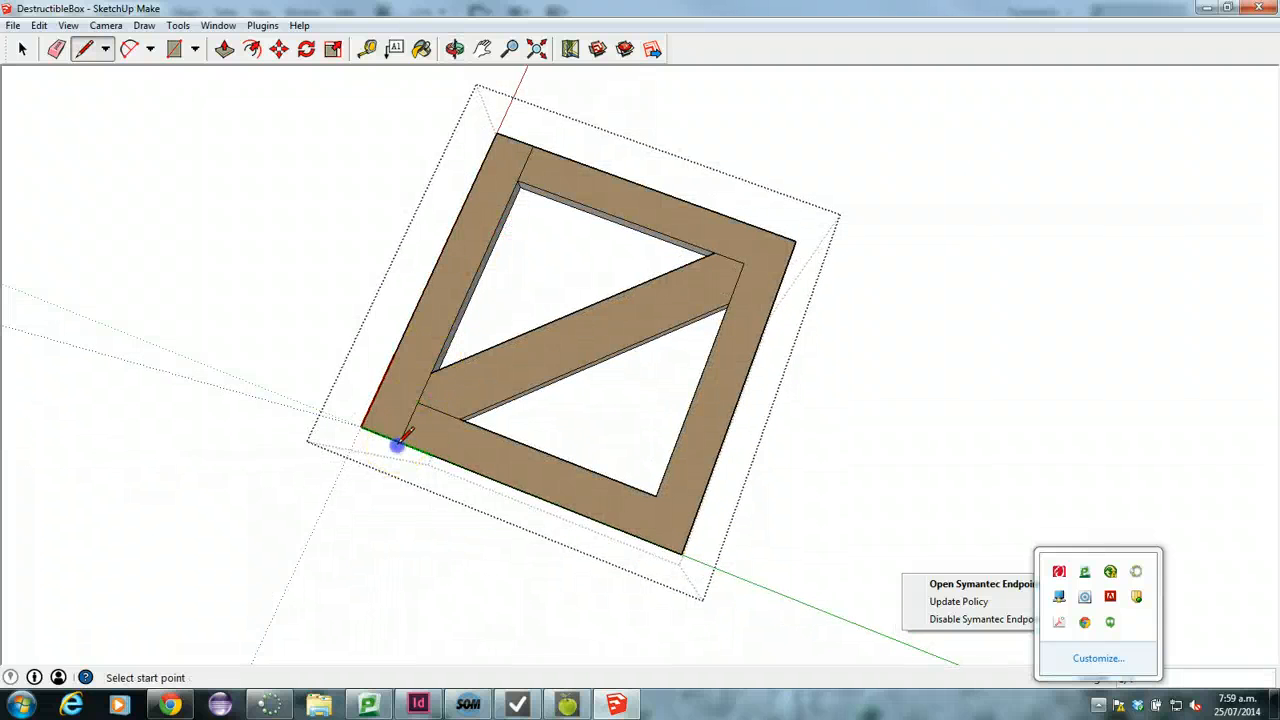
{"action": "middle_click_drag", "start_coordinate": [299, 386], "coordinate": [471, 34]}
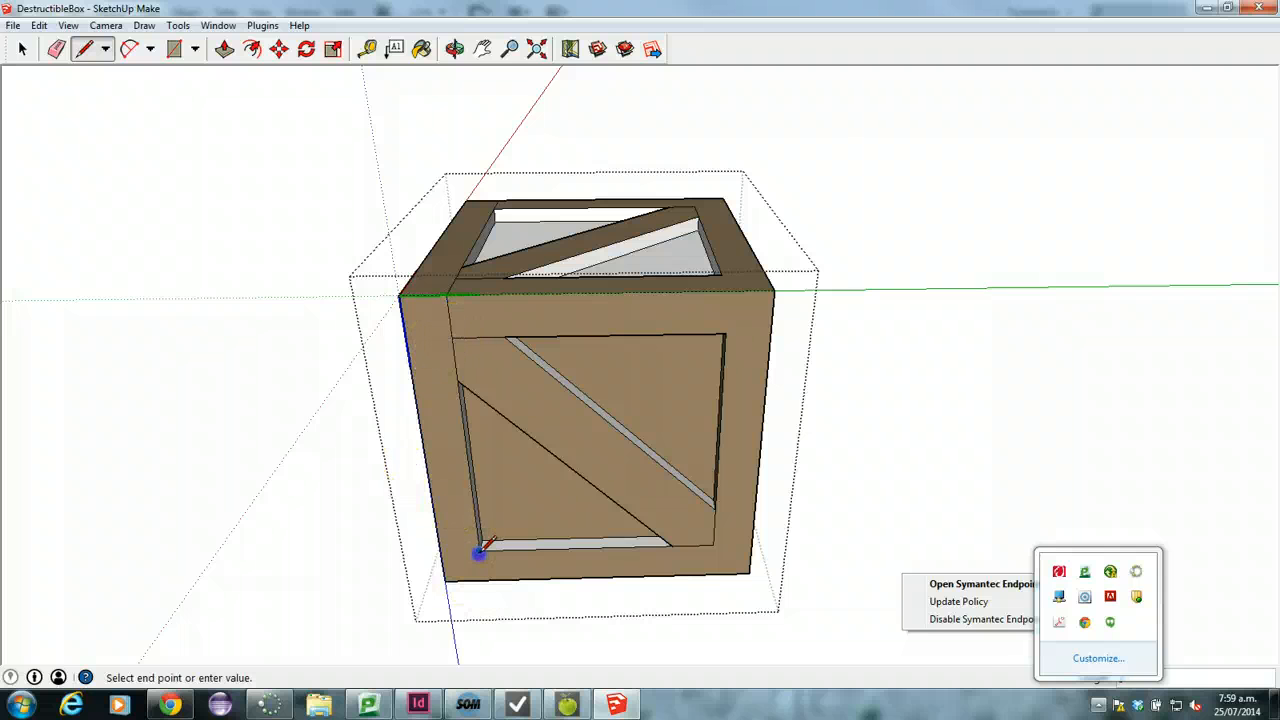
{"action": "middle_click_drag", "start_coordinate": [535, 622], "coordinate": [494, 63]}
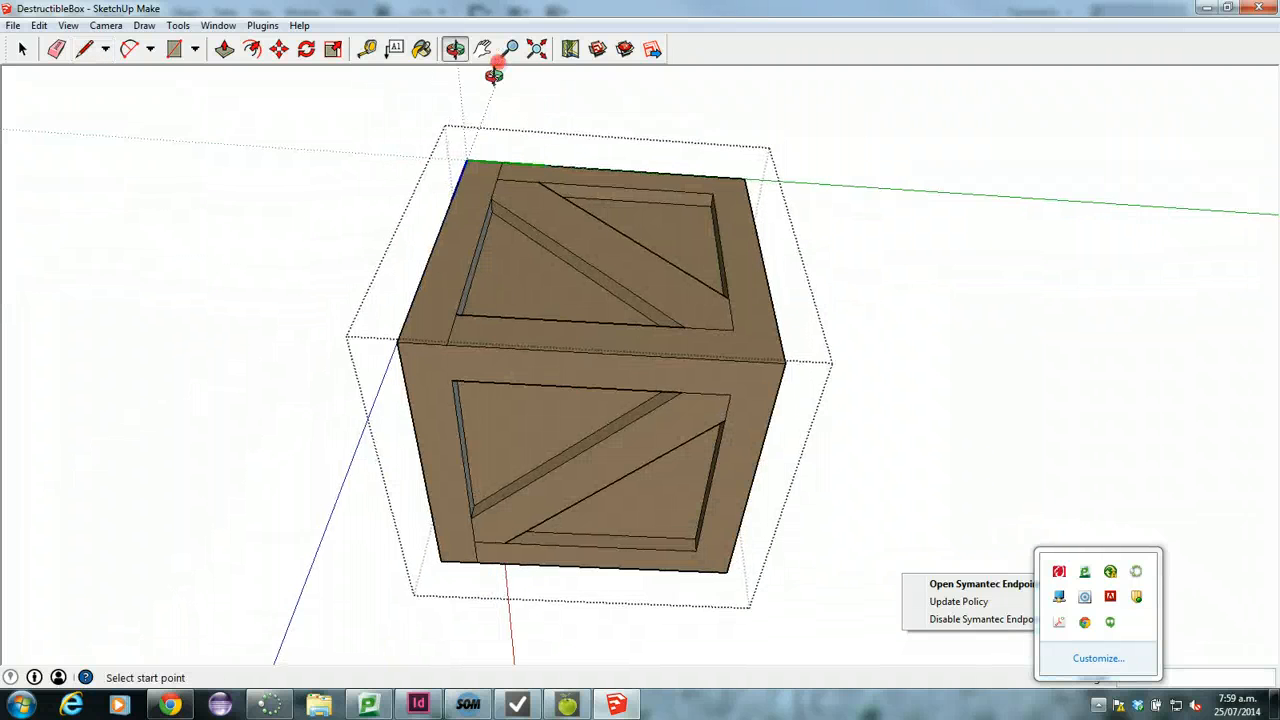
{"action": "left_click", "coordinate": [444, 356]}
{"action": "middle_click_drag", "start_coordinate": [451, 393], "coordinate": [594, 522]}
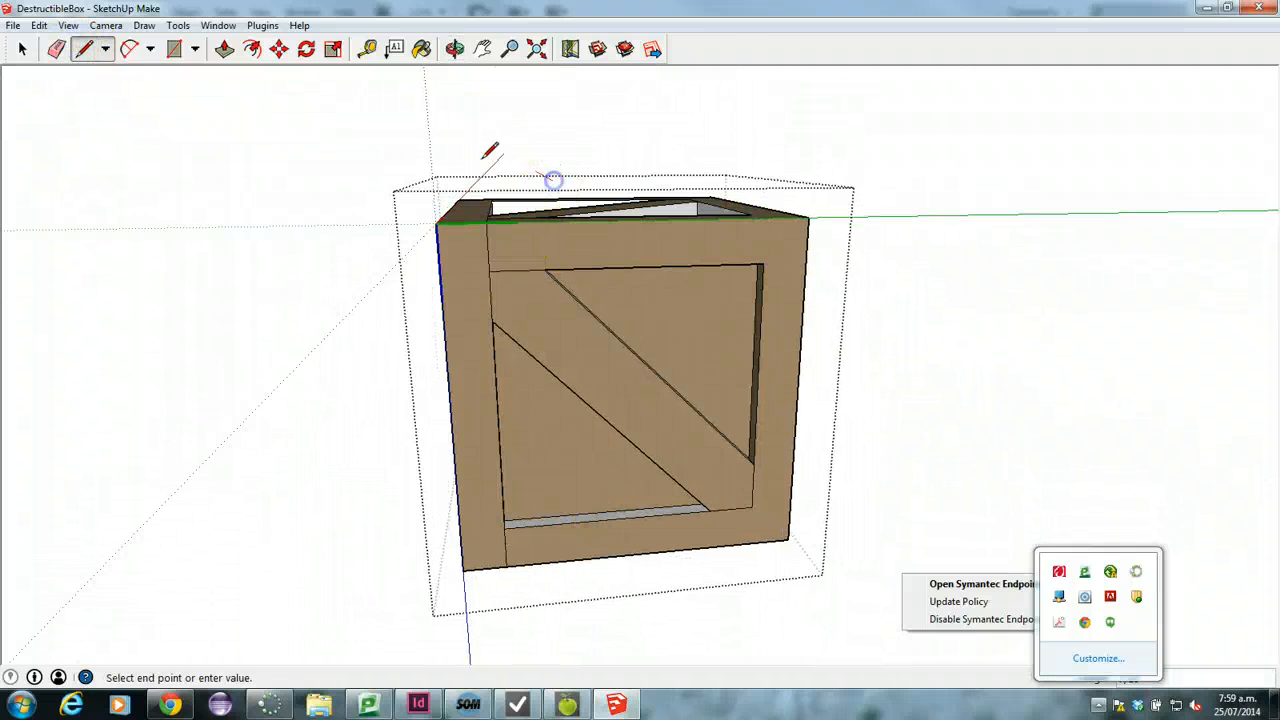
Step: Erase the crate's frame edges, braces and faces beyond the dividing lines, keeping only the marked-off side panel
{"action": "left_click", "coordinate": [57, 49]}
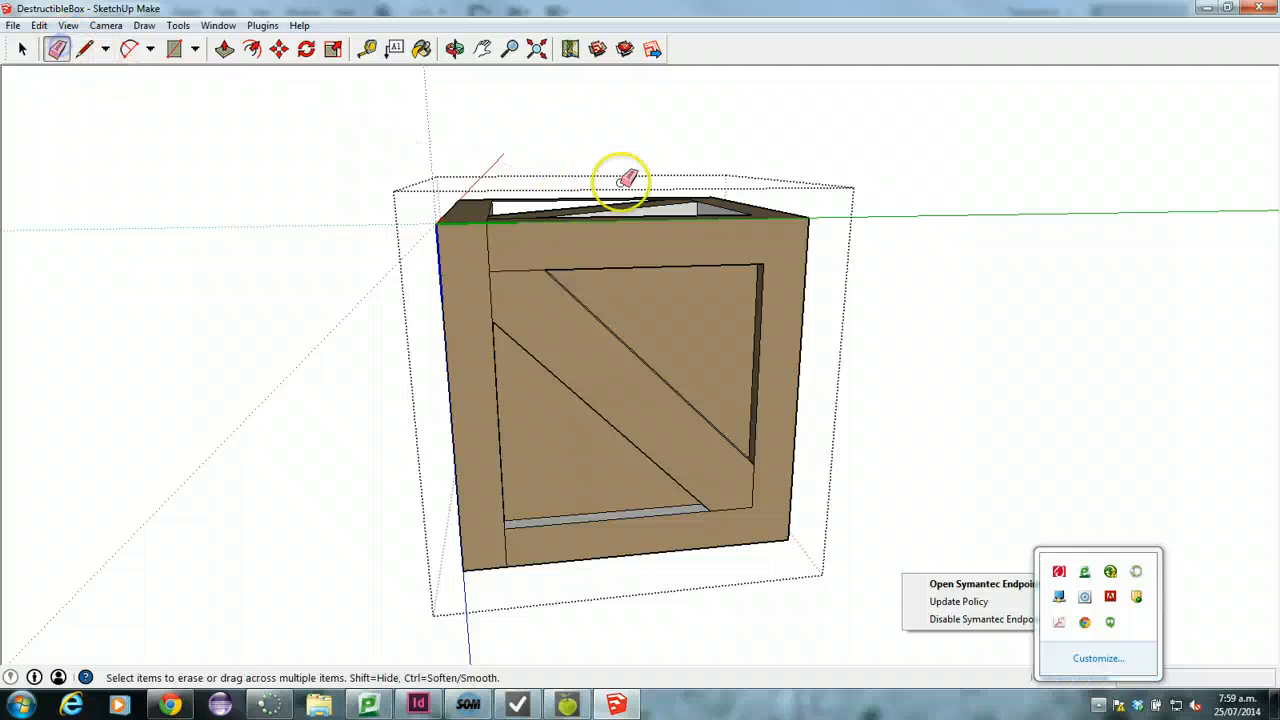
{"action": "left_click_drag", "start_coordinate": [627, 178], "coordinate": [640, 283]}
{"action": "left_click_drag", "start_coordinate": [647, 482], "coordinate": [660, 584]}
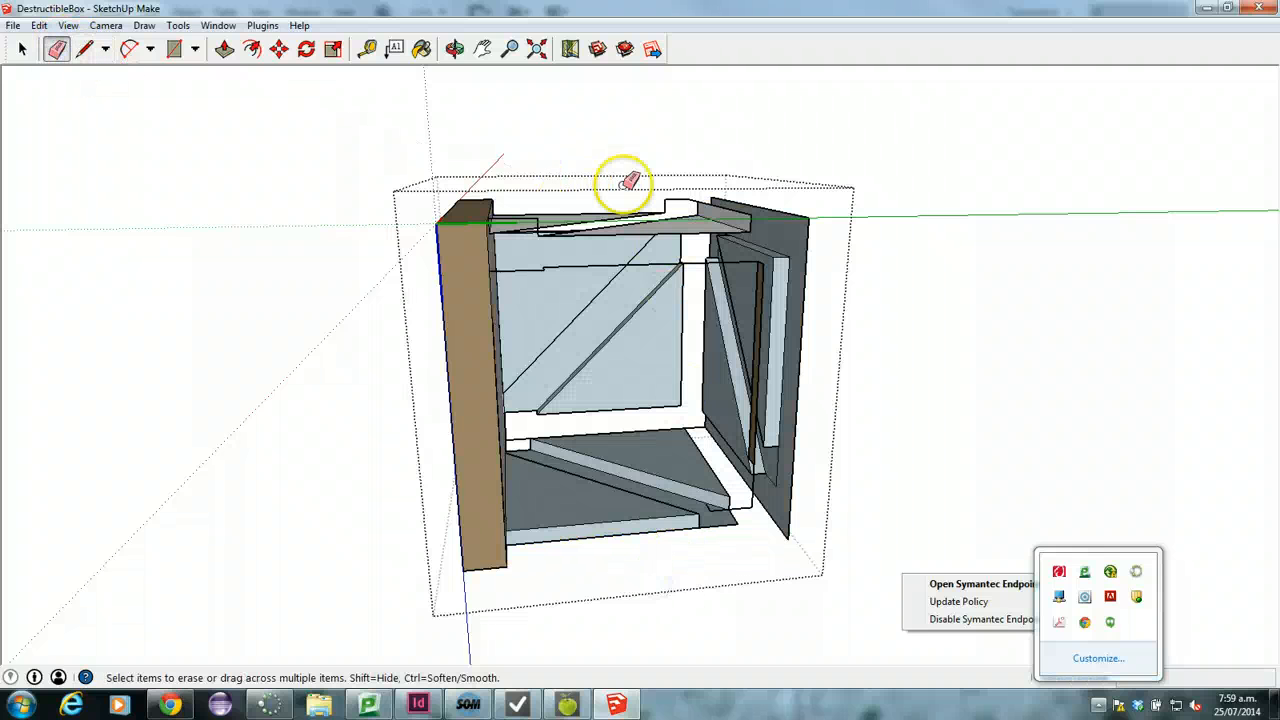
{"action": "mouse_move", "coordinate": [623, 180]}
{"action": "left_mouse_down"}
{"action": "mouse_move", "coordinate": [603, 443]}
{"action": "mouse_move", "coordinate": [634, 598]}
{"action": "left_mouse_up"}
{"action": "left_click_drag", "start_coordinate": [606, 177], "coordinate": [634, 543]}
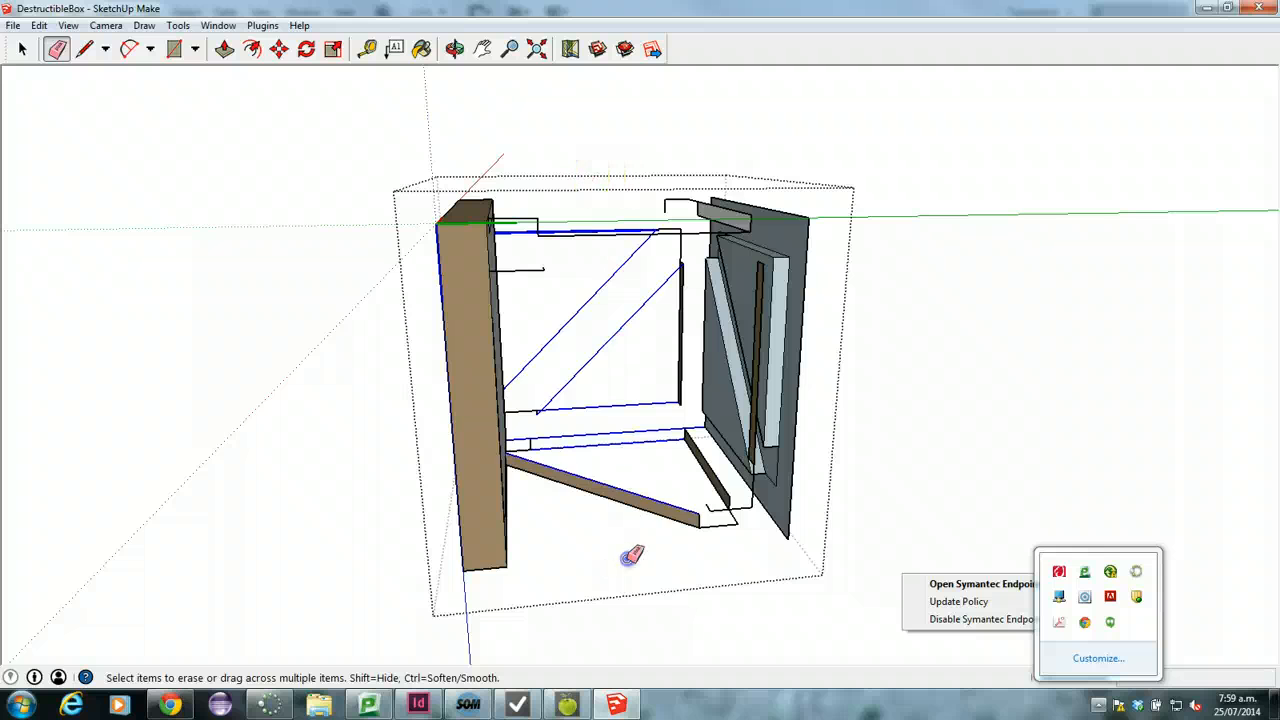
{"action": "left_click_drag", "start_coordinate": [669, 200], "coordinate": [745, 500]}
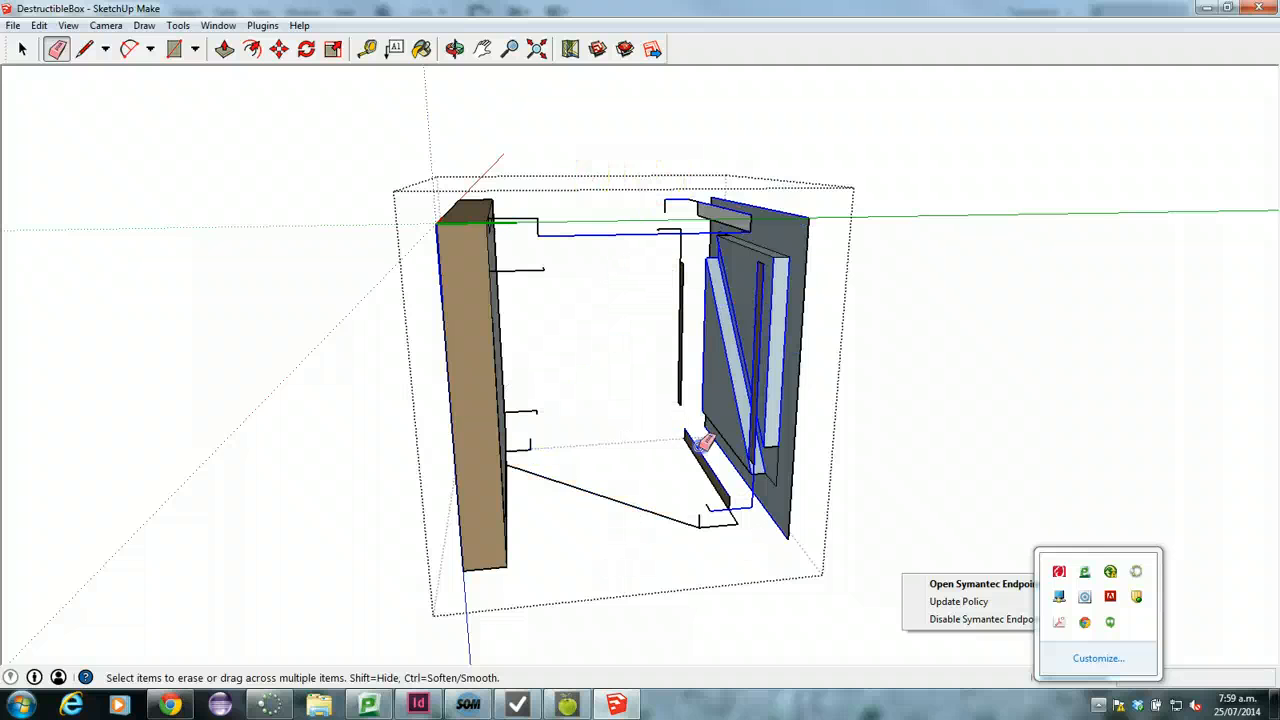
{"action": "left_click_drag", "start_coordinate": [686, 558], "coordinate": [680, 520]}
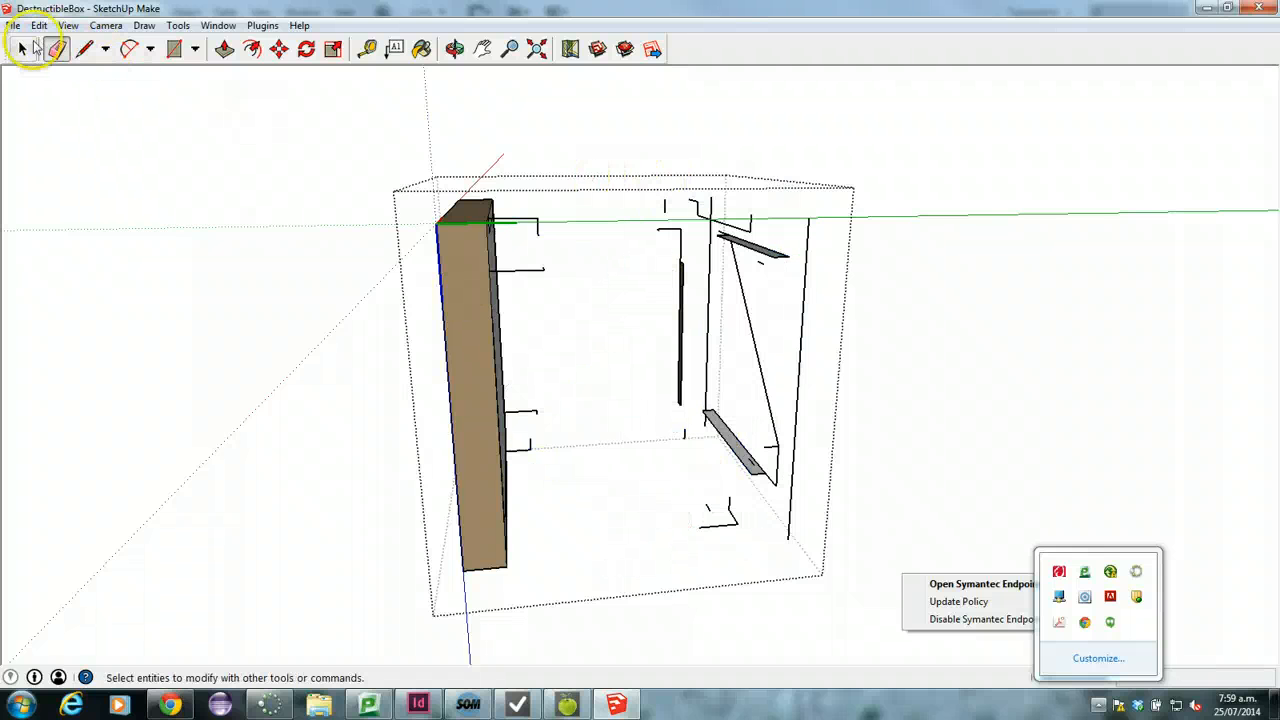
Step: Select the loose edges and face fragments on the far side of the crate and delete them
{"action": "left_click", "coordinate": [22, 48]}
{"action": "left_click_drag", "start_coordinate": [617, 149], "coordinate": [877, 600]}
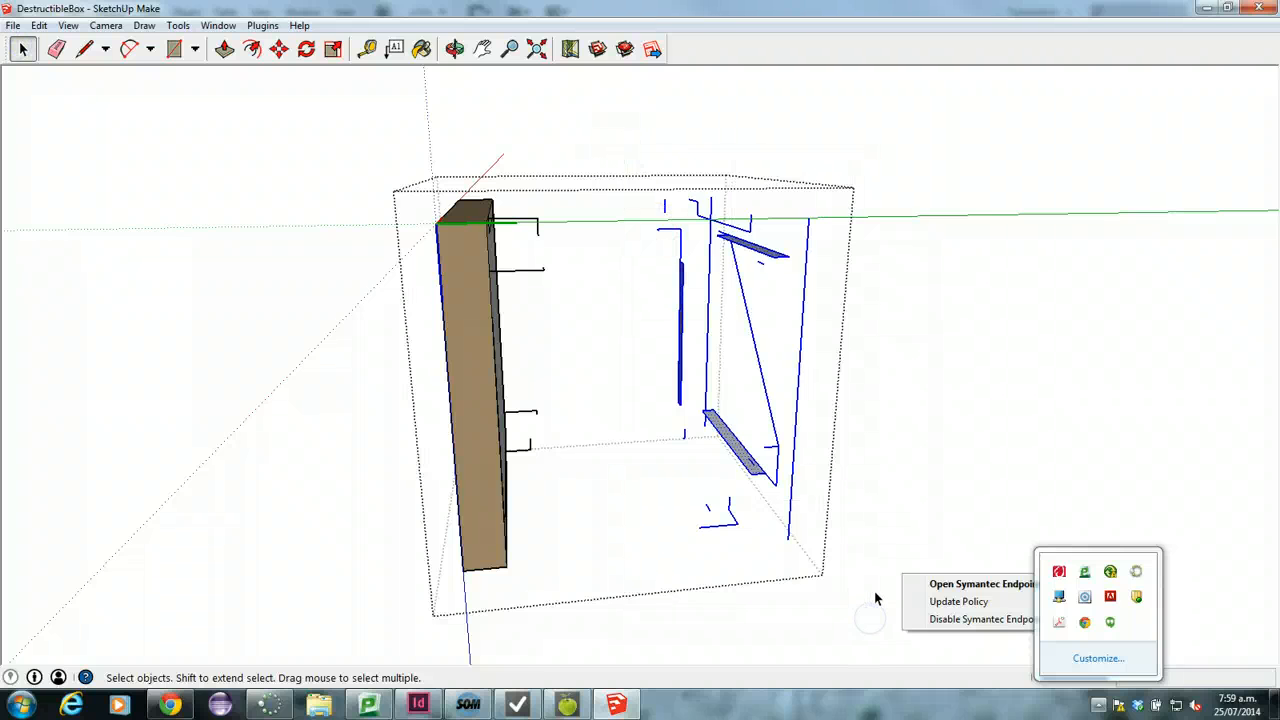
{"action": "key", "text": "Delete"}
Step: Erase the leftover outlines on the panel's grey back face and the loose edges beside it, checking the panel from both sides
{"action": "mouse_move", "coordinate": [660, 257]}
{"action": "middle_mouse_down"}
{"action": "mouse_move", "coordinate": [671, 303]}
{"action": "mouse_move", "coordinate": [552, 340]}
{"action": "mouse_move", "coordinate": [437, 300]}
{"action": "middle_mouse_up"}
{"action": "left_click", "coordinate": [56, 48]}
{"action": "left_click", "coordinate": [423, 194]}
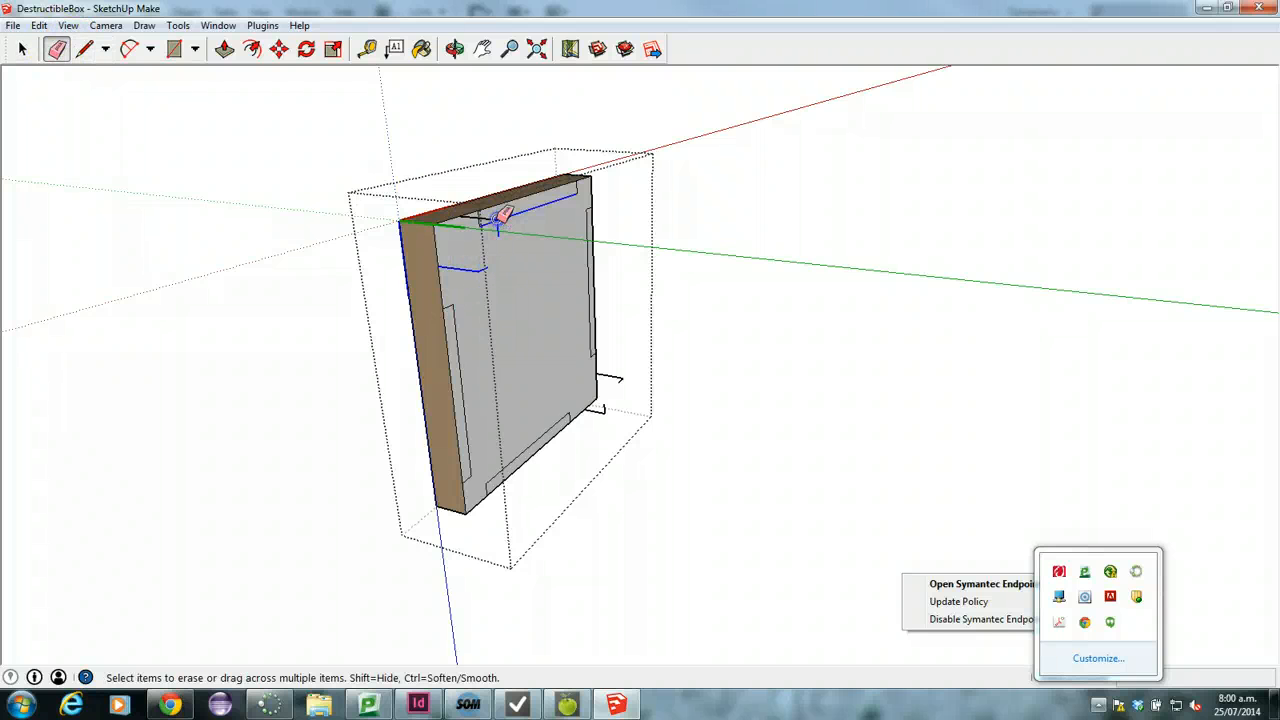
{"action": "left_click_drag", "start_coordinate": [500, 230], "coordinate": [578, 190]}
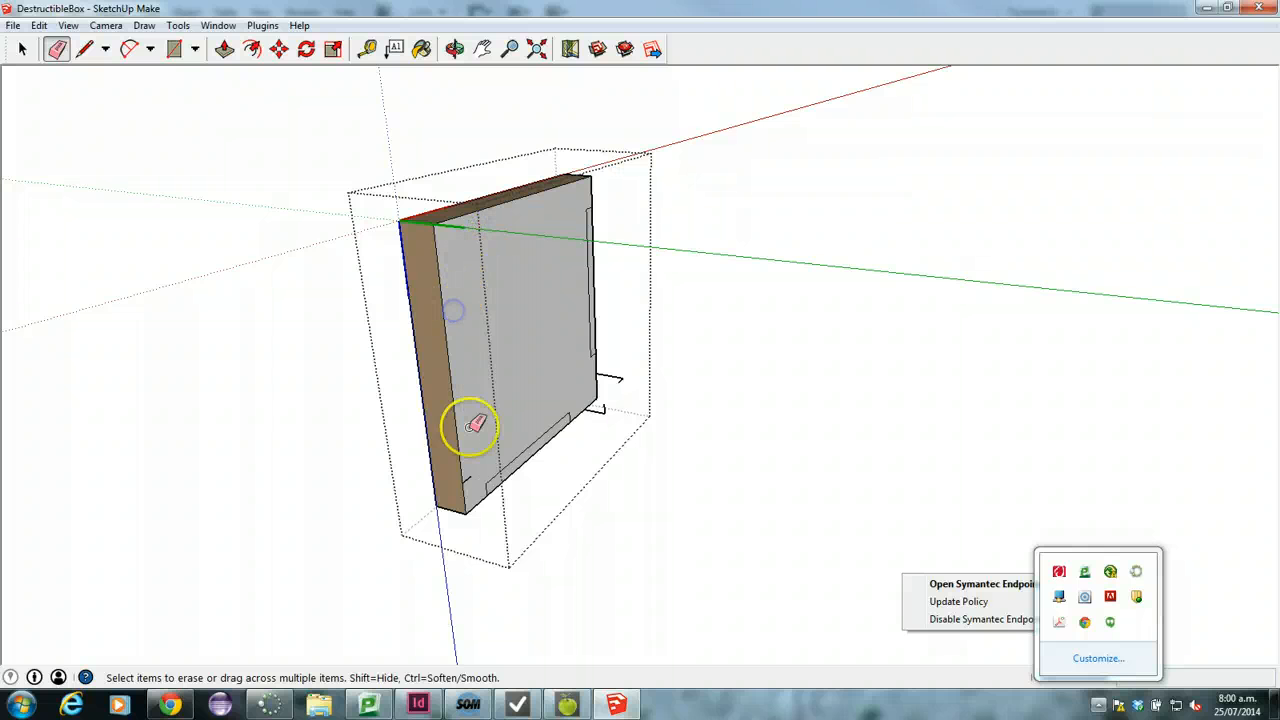
{"action": "left_click", "coordinate": [575, 412]}
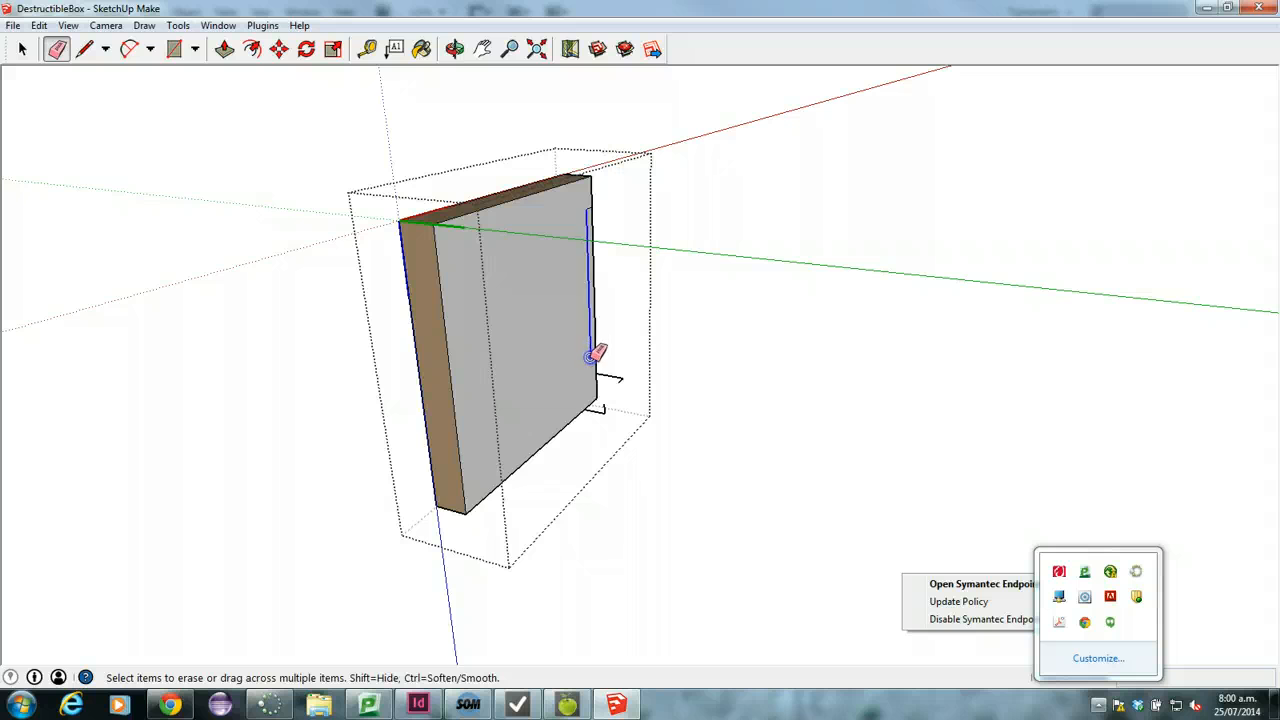
{"action": "scroll", "coordinate": [573, 229], "scroll_direction": "up", "scroll_amount": 3}
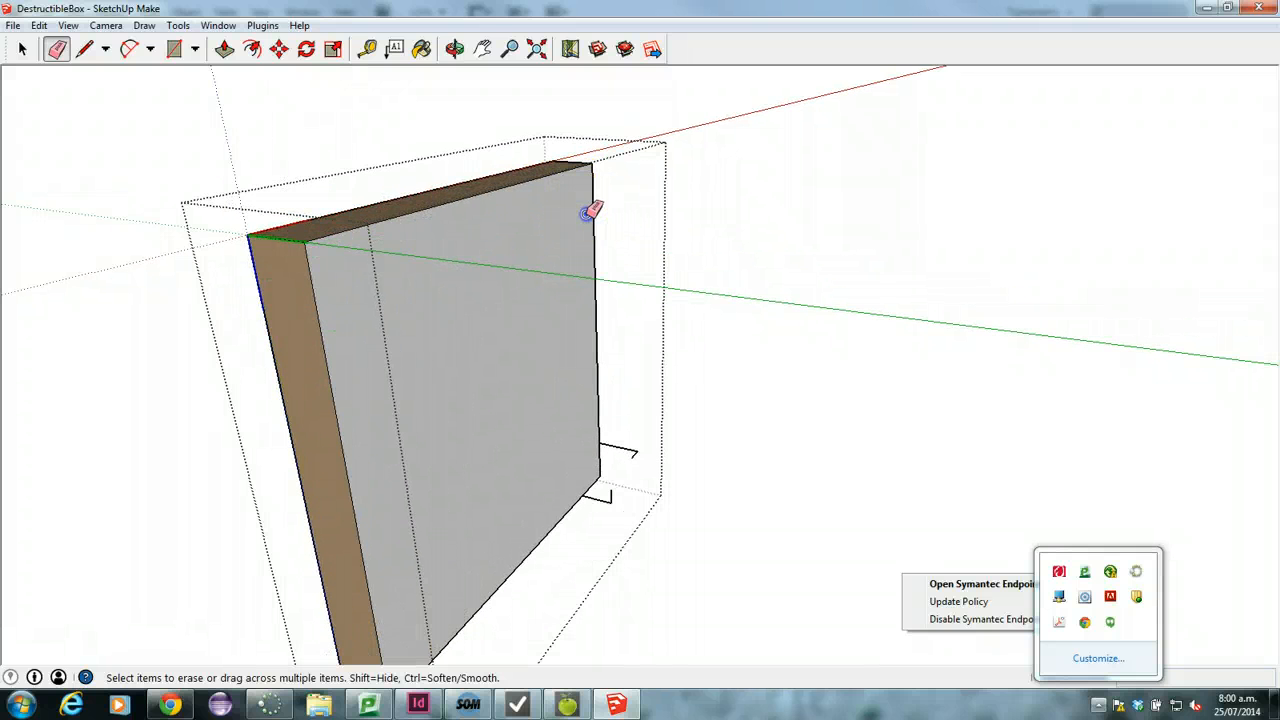
{"action": "left_click", "coordinate": [636, 458]}
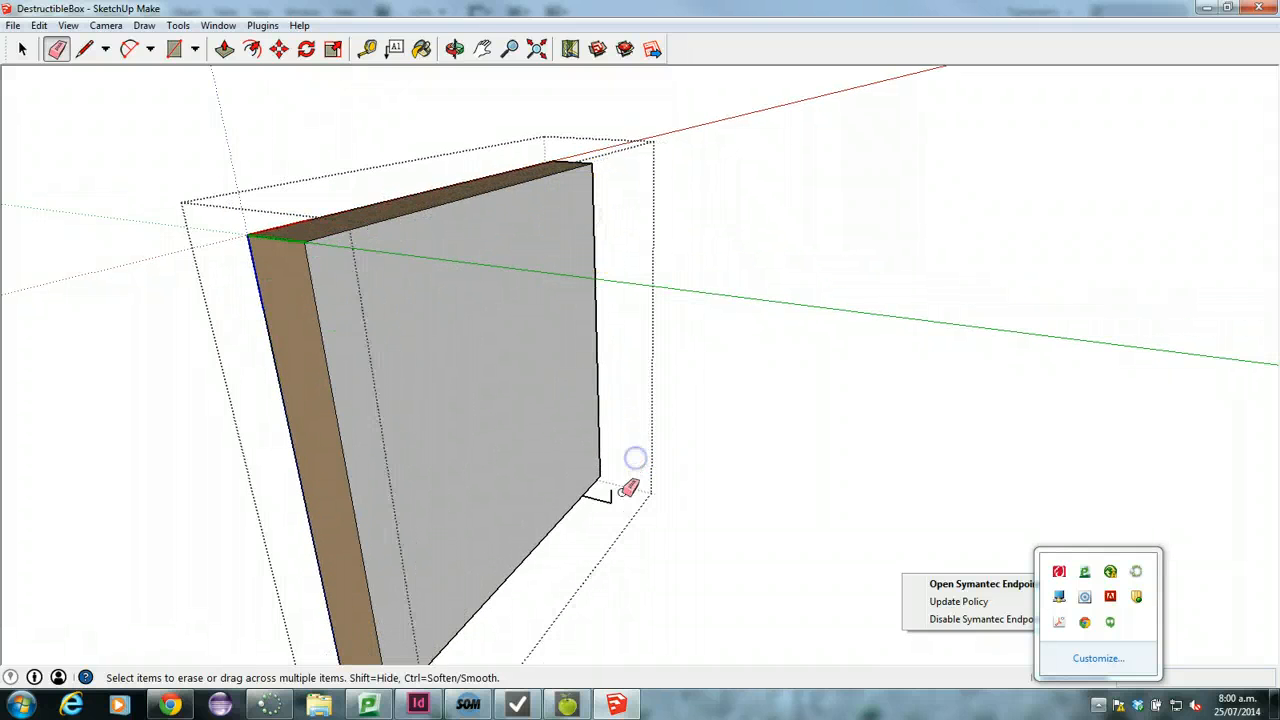
{"action": "mouse_move", "coordinate": [610, 500]}
{"action": "middle_mouse_down"}
{"action": "mouse_move", "coordinate": [600, 471]}
{"action": "mouse_move", "coordinate": [386, 251]}
{"action": "mouse_move", "coordinate": [963, 291]}
{"action": "mouse_move", "coordinate": [849, 369]}
{"action": "middle_mouse_up"}
{"action": "scroll", "coordinate": [494, 528], "scroll_direction": "down", "scroll_amount": 3}
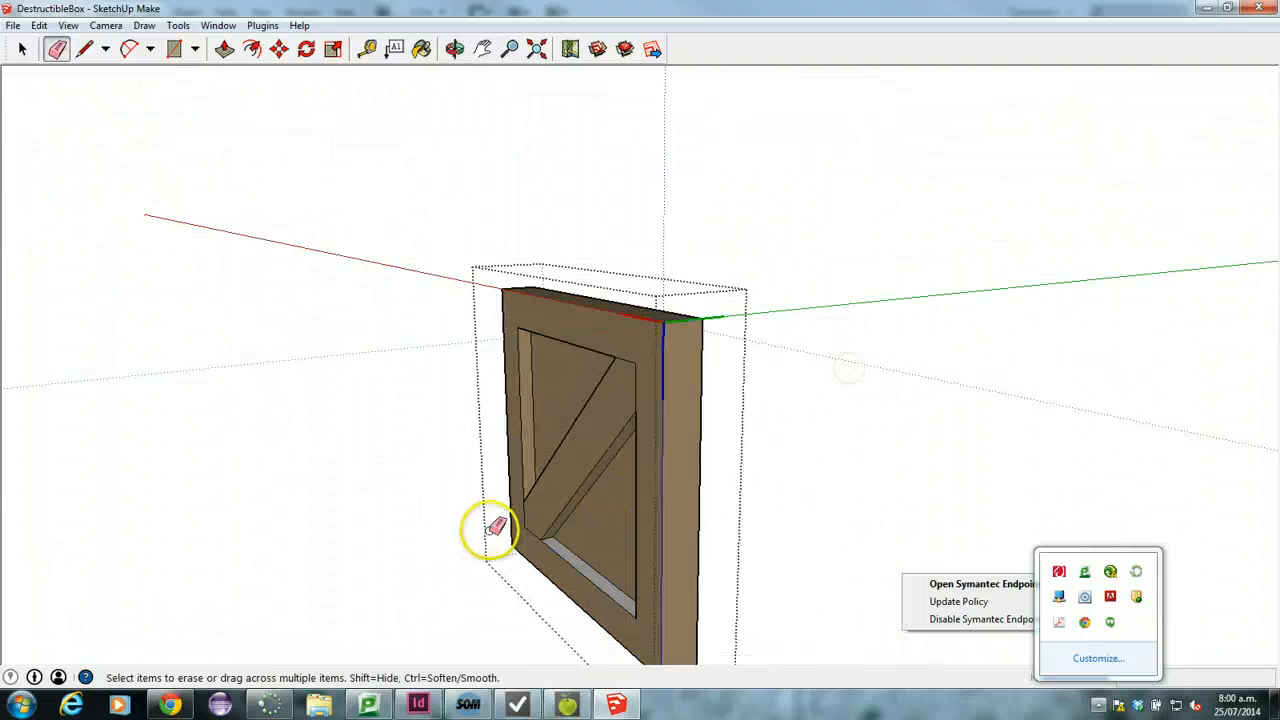
{"action": "middle_click_drag", "start_coordinate": [494, 528], "coordinate": [1025, 556]}
{"action": "mouse_move", "coordinate": [834, 457]}
{"action": "middle_mouse_down"}
{"action": "mouse_move", "coordinate": [503, 423]}
{"action": "mouse_move", "coordinate": [943, 249]}
{"action": "mouse_move", "coordinate": [345, 346]}
{"action": "mouse_move", "coordinate": [1094, 360]}
{"action": "mouse_move", "coordinate": [894, 394]}
{"action": "mouse_move", "coordinate": [609, 375]}
{"action": "mouse_move", "coordinate": [771, 437]}
{"action": "mouse_move", "coordinate": [734, 357]}
{"action": "middle_mouse_up"}
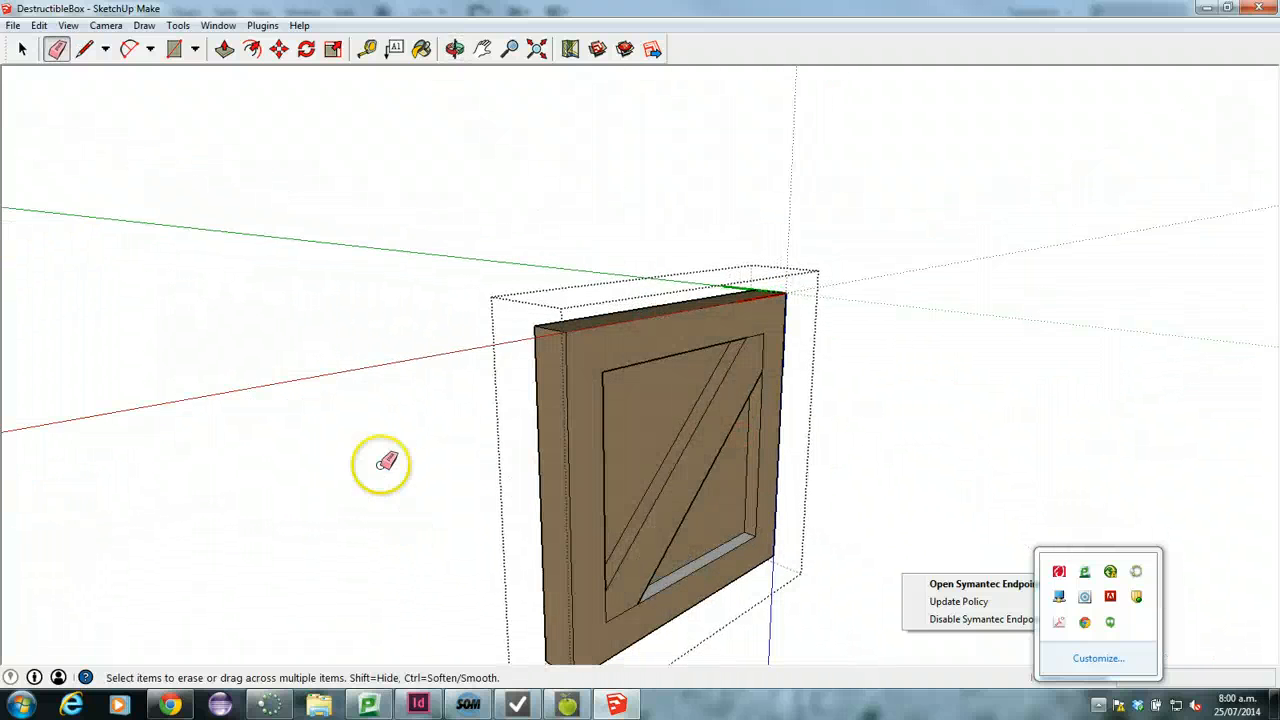
{"action": "mouse_move", "coordinate": [386, 463]}
{"action": "middle_mouse_down"}
{"action": "mouse_move", "coordinate": [947, 496]}
{"action": "mouse_move", "coordinate": [809, 531]}
{"action": "middle_mouse_up"}
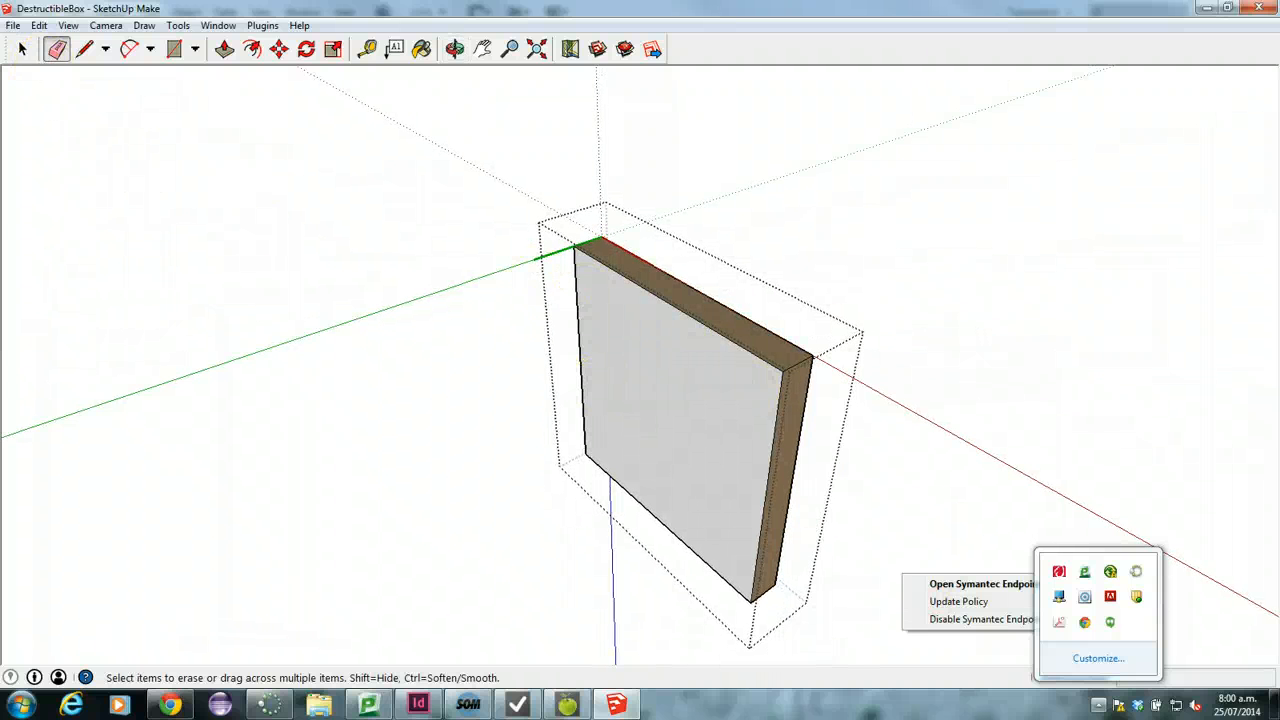
Step: Sample the wood material from the panel's edge and paint the grey back face and the unpainted strip in the front recess with it
{"action": "left_click", "coordinate": [21, 50]}
{"action": "left_click", "coordinate": [421, 48]}
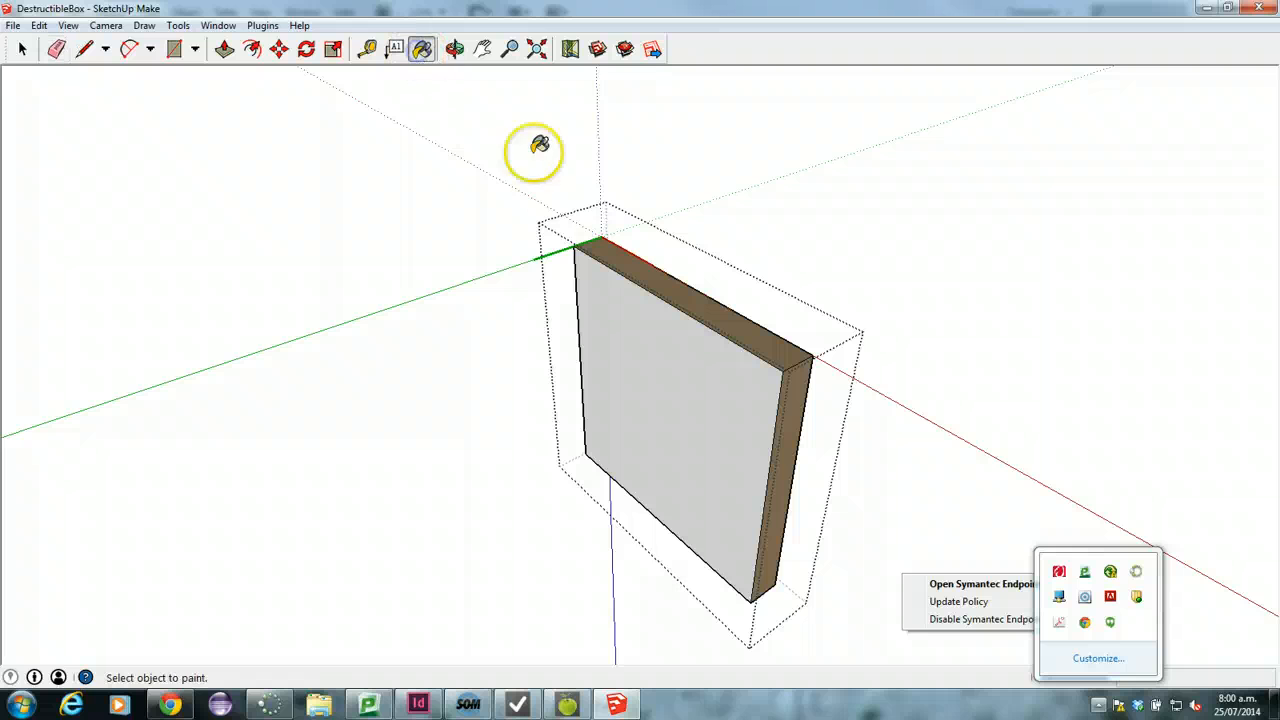
{"action": "key", "text": "alt"}
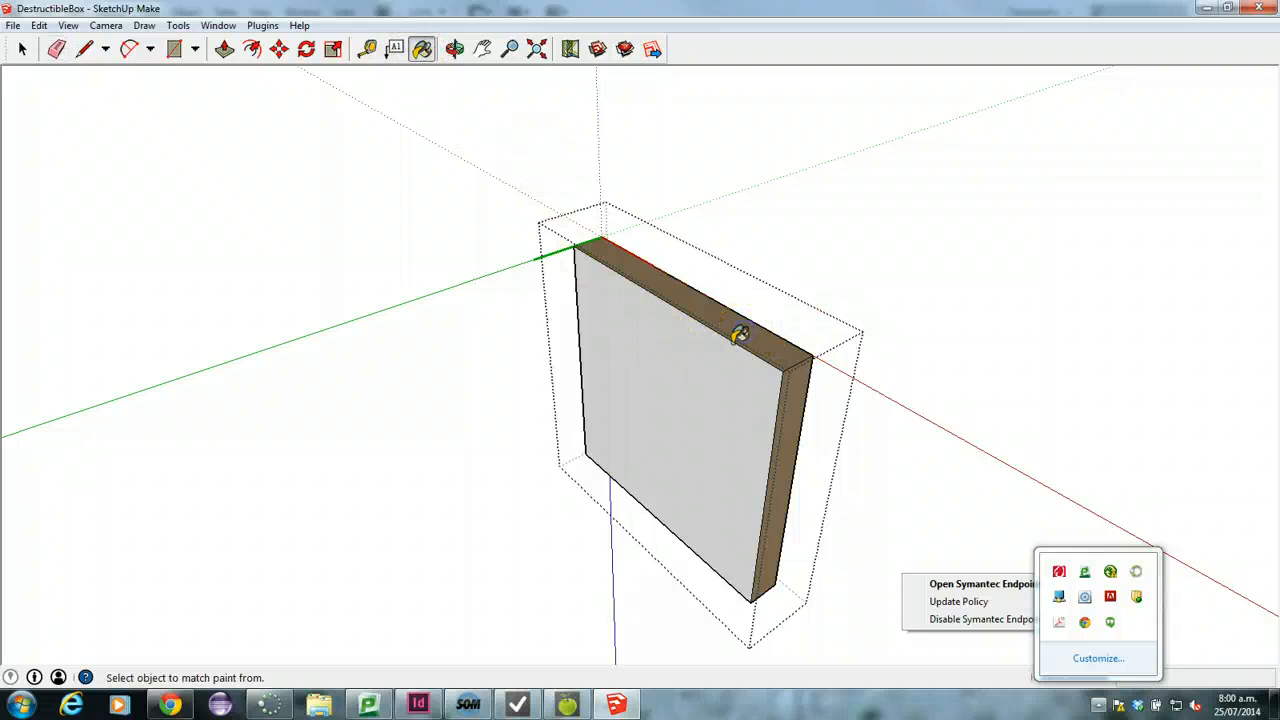
{"action": "left_click", "coordinate": [716, 360]}
{"action": "mouse_move", "coordinate": [286, 393]}
{"action": "middle_mouse_down"}
{"action": "mouse_move", "coordinate": [206, 377]}
{"action": "mouse_move", "coordinate": [316, 391]}
{"action": "mouse_move", "coordinate": [466, 523]}
{"action": "mouse_move", "coordinate": [654, 491]}
{"action": "middle_mouse_up"}
{"action": "scroll", "coordinate": [613, 467], "scroll_direction": "up", "scroll_amount": 3}
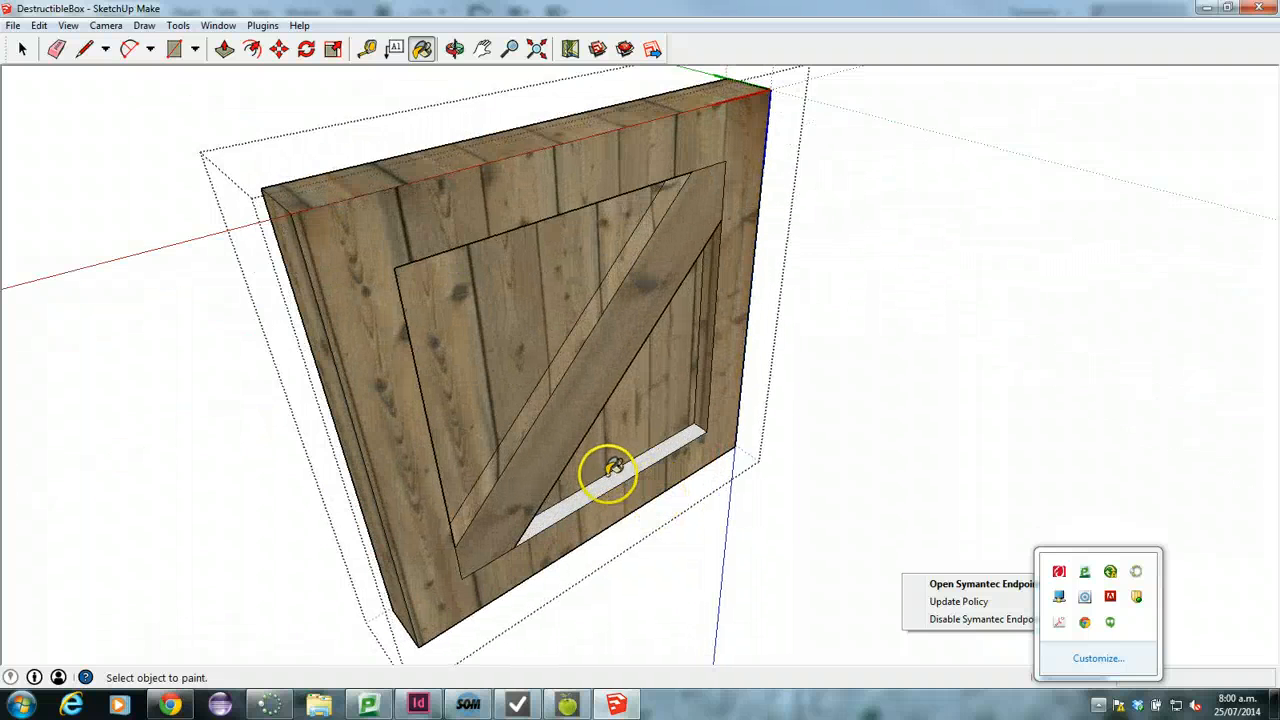
{"action": "left_click", "coordinate": [613, 470]}
Step: Close the group, select the whole panel and centre it on the origin with the Center on Origin plugin
{"action": "mouse_move", "coordinate": [171, 366]}
{"action": "middle_mouse_down"}
{"action": "mouse_move", "coordinate": [700, 400]}
{"action": "mouse_move", "coordinate": [811, 371]}
{"action": "mouse_move", "coordinate": [215, 153]}
{"action": "mouse_move", "coordinate": [585, 344]}
{"action": "mouse_move", "coordinate": [360, 234]}
{"action": "mouse_move", "coordinate": [169, 369]}
{"action": "mouse_move", "coordinate": [181, 375]}
{"action": "mouse_move", "coordinate": [43, 440]}
{"action": "mouse_move", "coordinate": [272, 489]}
{"action": "mouse_move", "coordinate": [223, 506]}
{"action": "mouse_move", "coordinate": [26, 122]}
{"action": "middle_mouse_up"}
{"action": "left_click", "coordinate": [22, 49]}
{"action": "left_click", "coordinate": [197, 271]}
{"action": "left_click", "coordinate": [514, 329]}
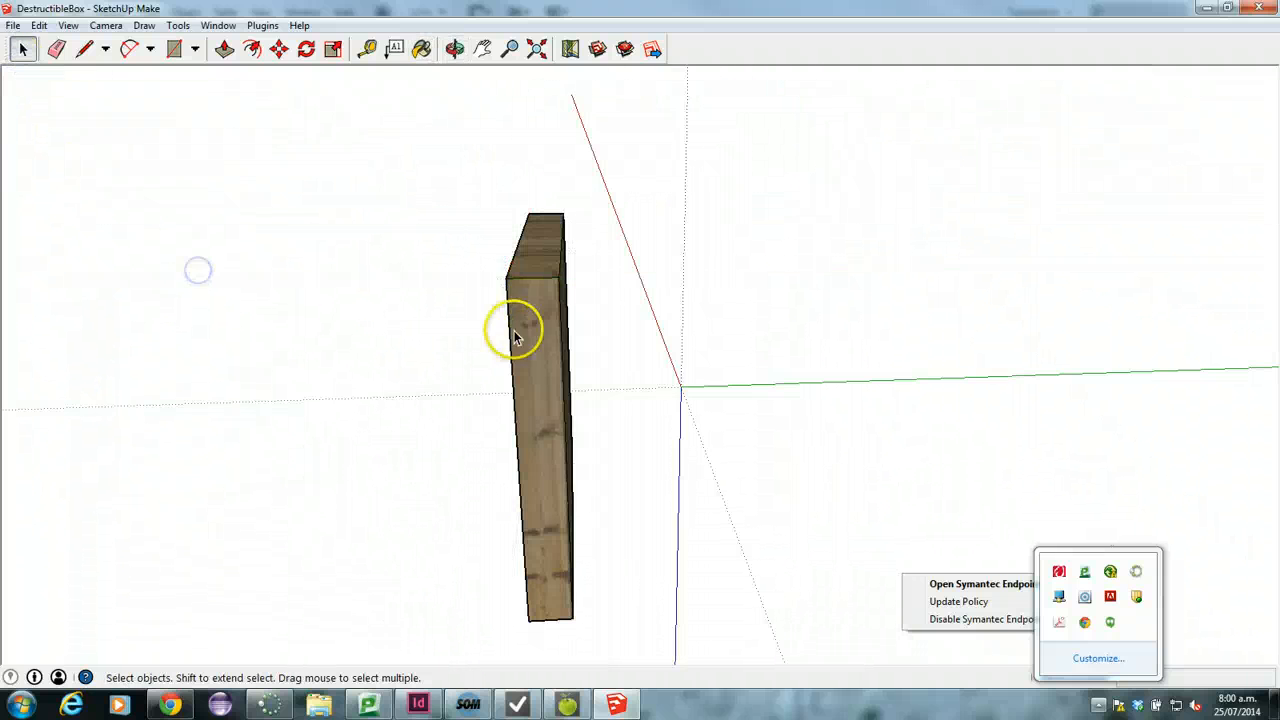
{"action": "left_click", "coordinate": [262, 25]}
{"action": "mouse_move", "coordinate": [330, 44]}
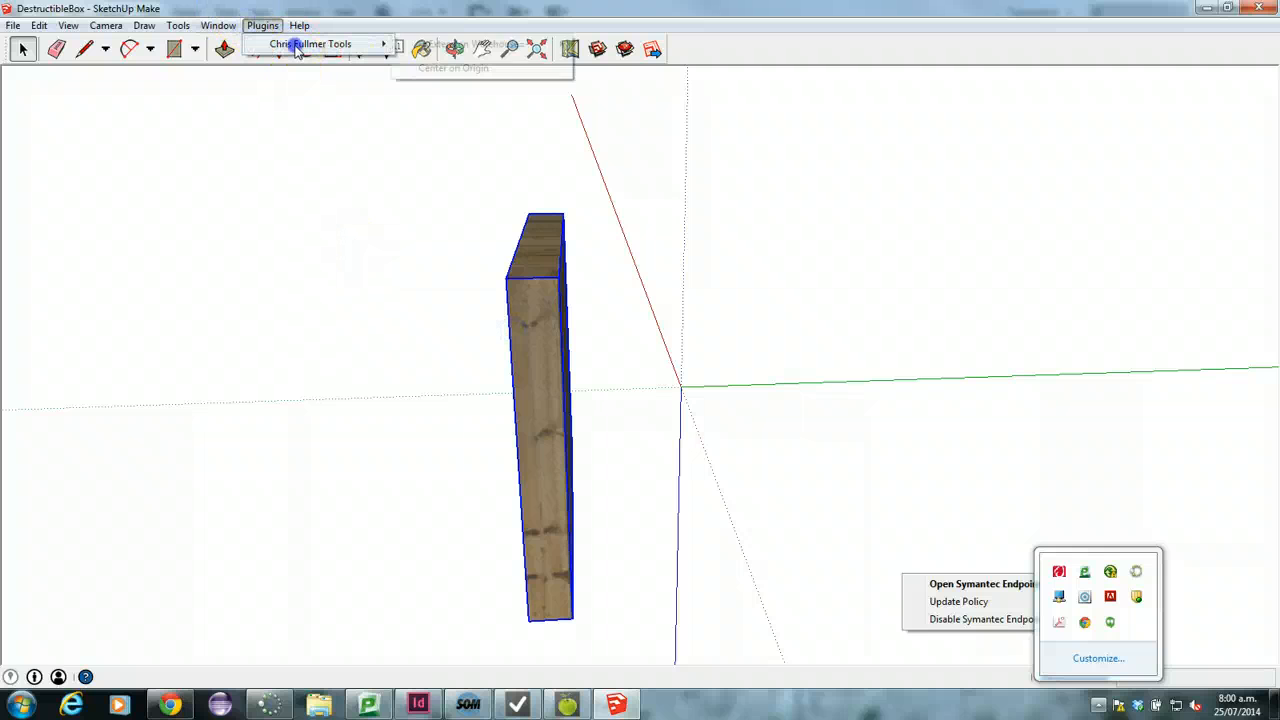
{"action": "left_click", "coordinate": [440, 68]}
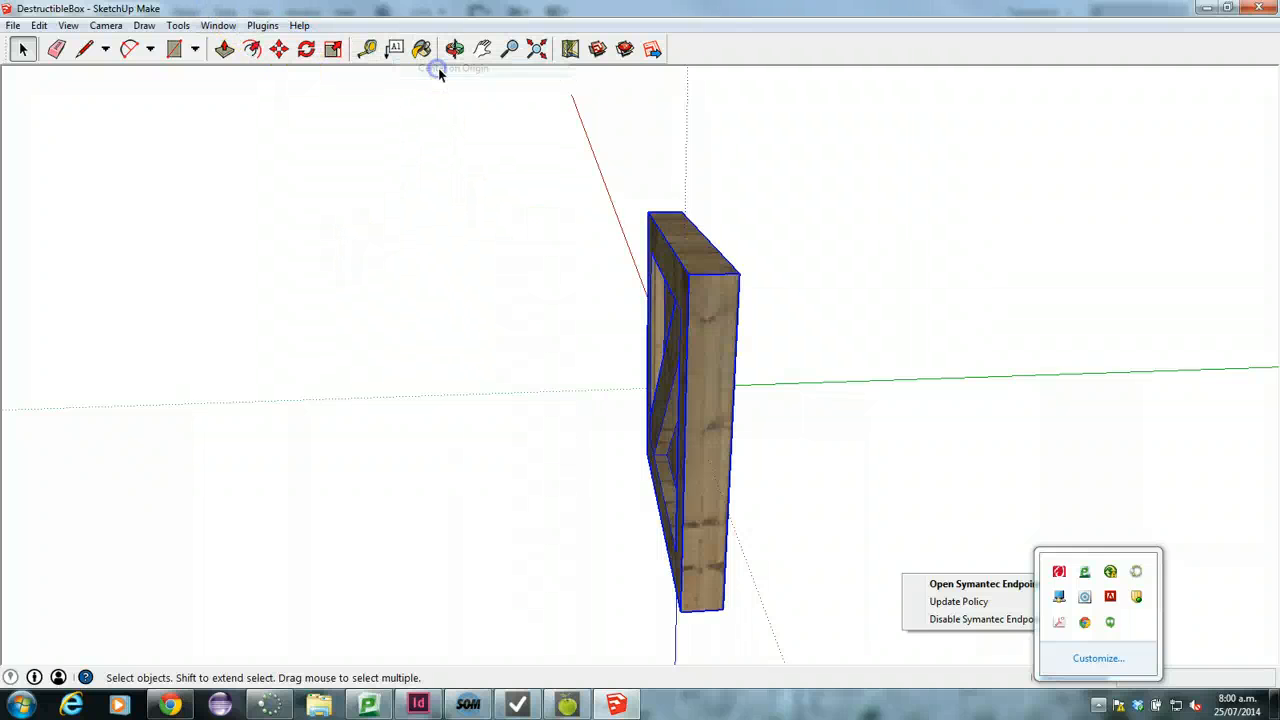
{"action": "middle_click_drag", "start_coordinate": [416, 372], "coordinate": [303, 483]}
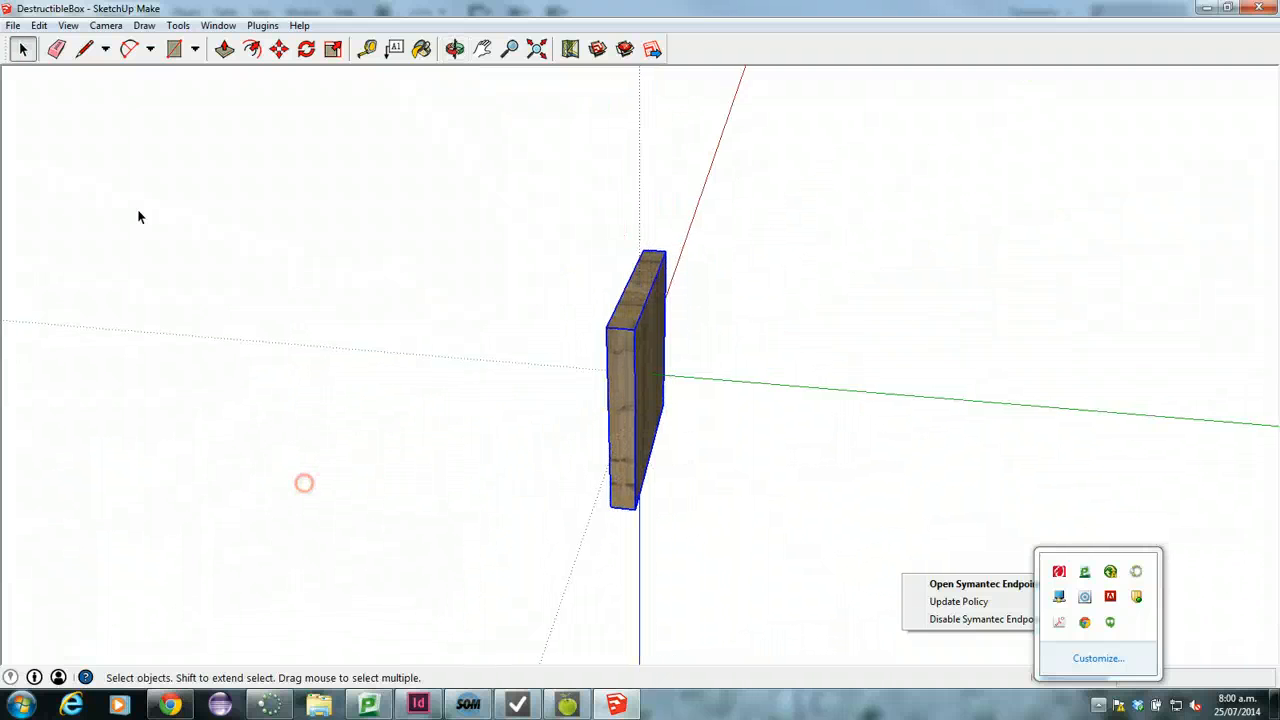
Step: Start a 3D model export of the selected panel and find the TapToBreak project folder in My Documents
{"action": "left_click", "coordinate": [14, 25]}
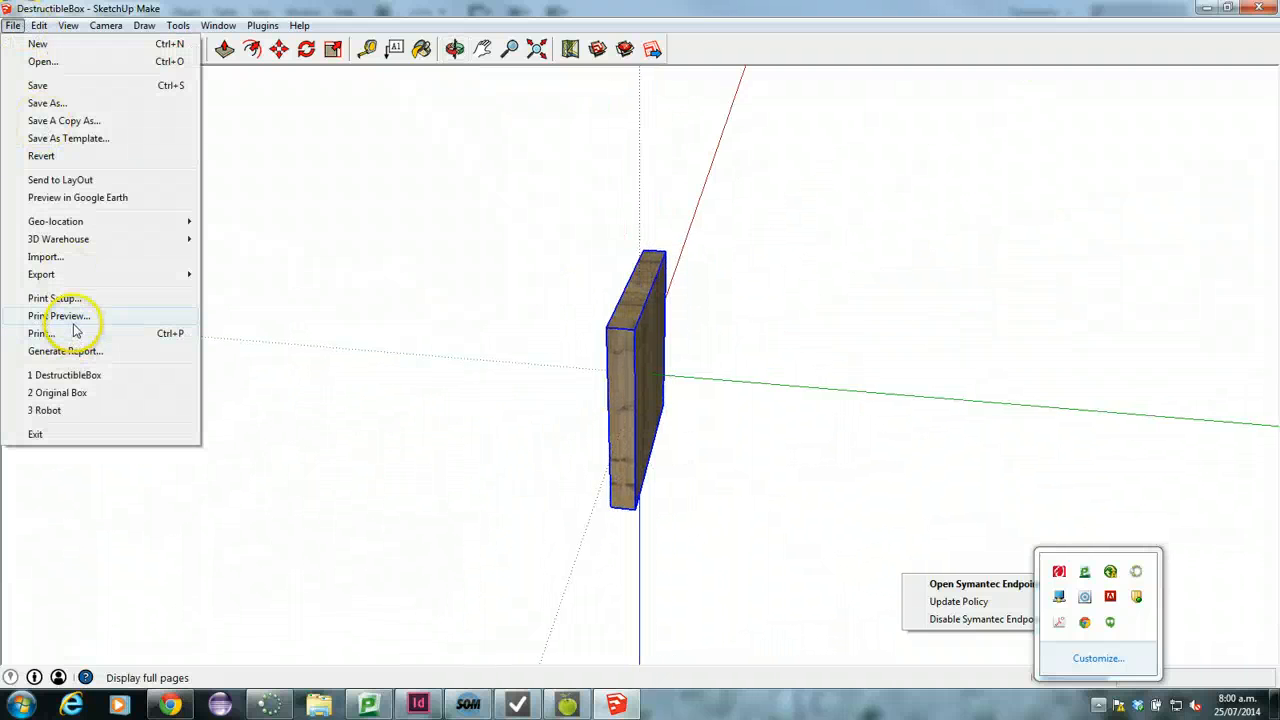
{"action": "mouse_move", "coordinate": [66, 276]}
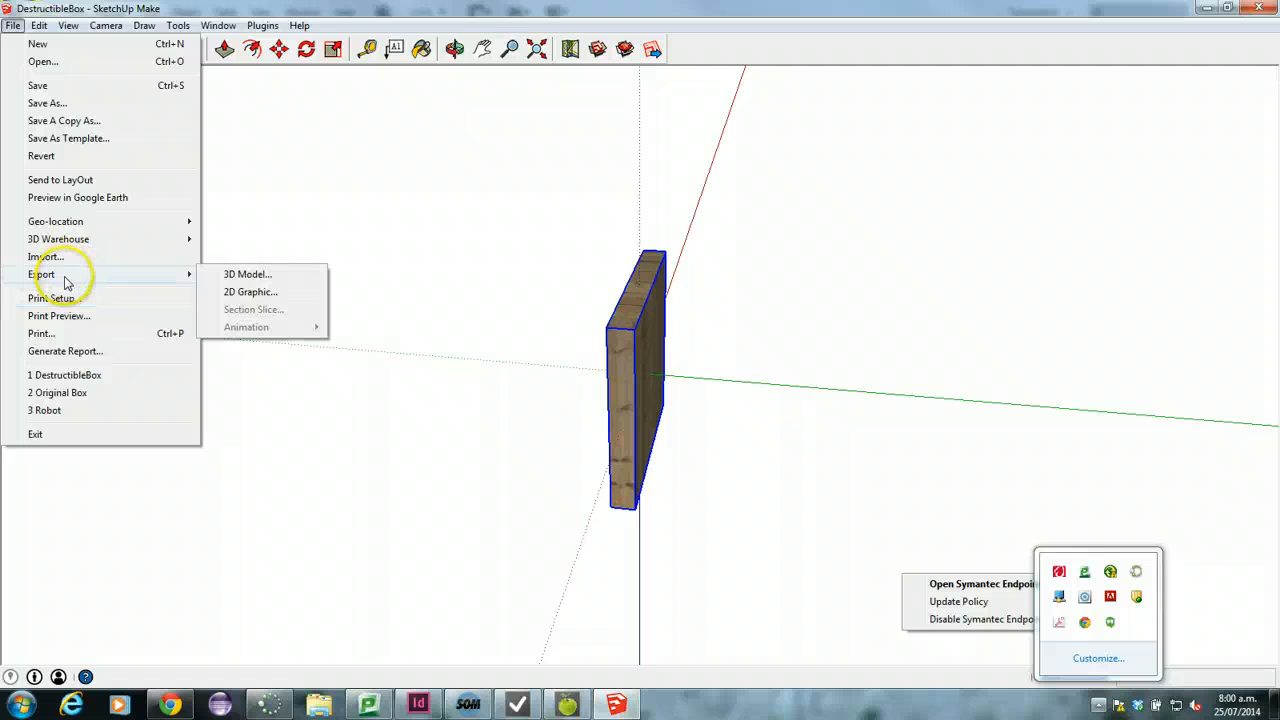
{"action": "left_click", "coordinate": [245, 274]}
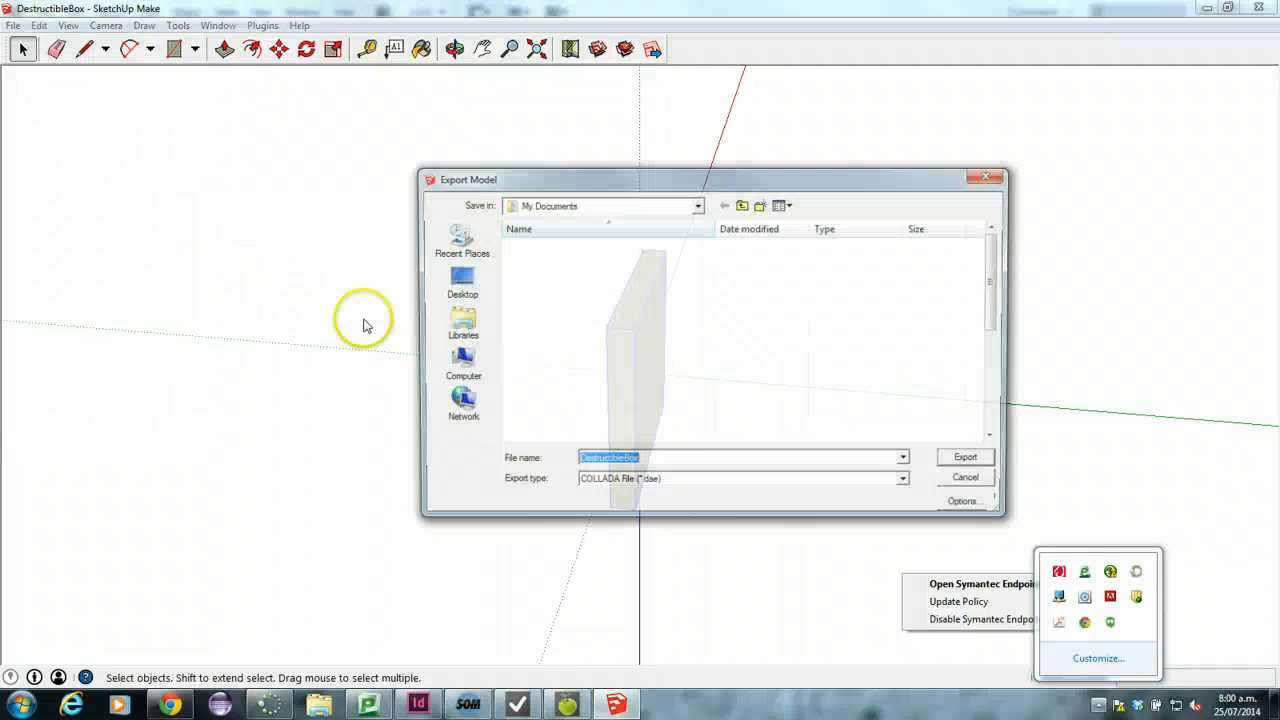
{"action": "left_click_drag", "start_coordinate": [995, 275], "coordinate": [1007, 312]}
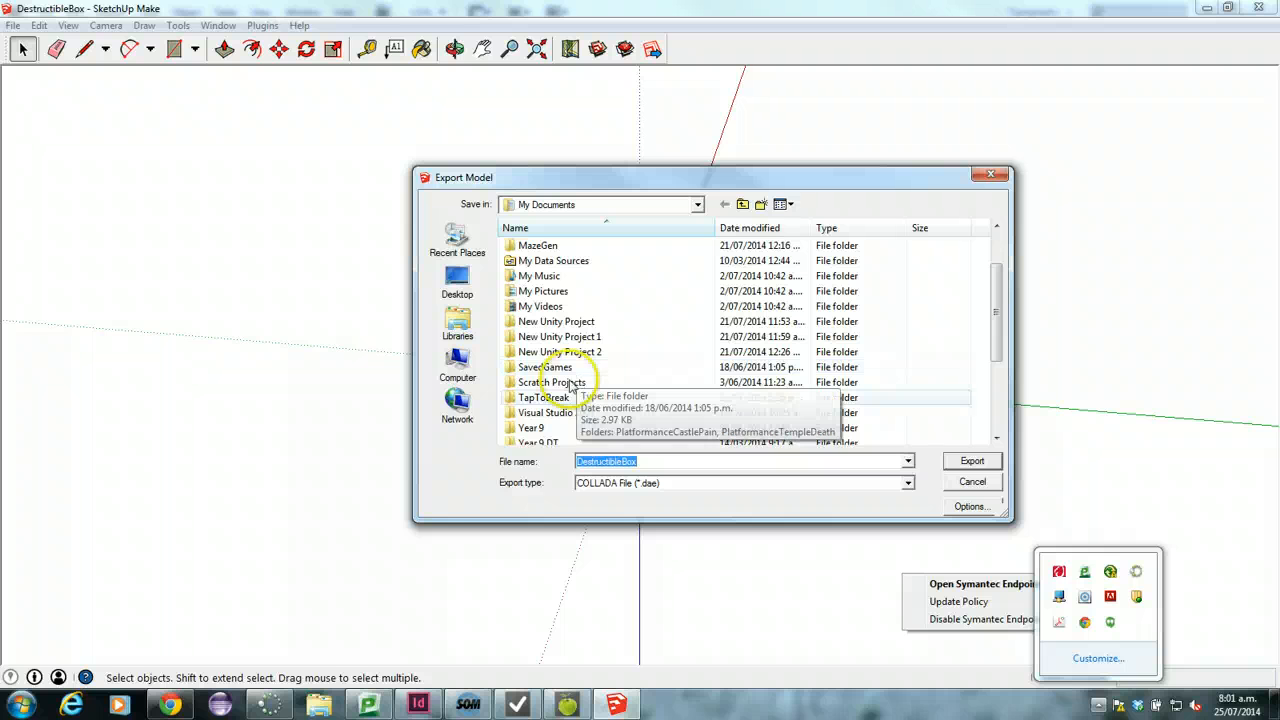
Step: Launch Unity from the installed programs while the export dialog stays open
{"action": "left_click", "coordinate": [22, 705]}
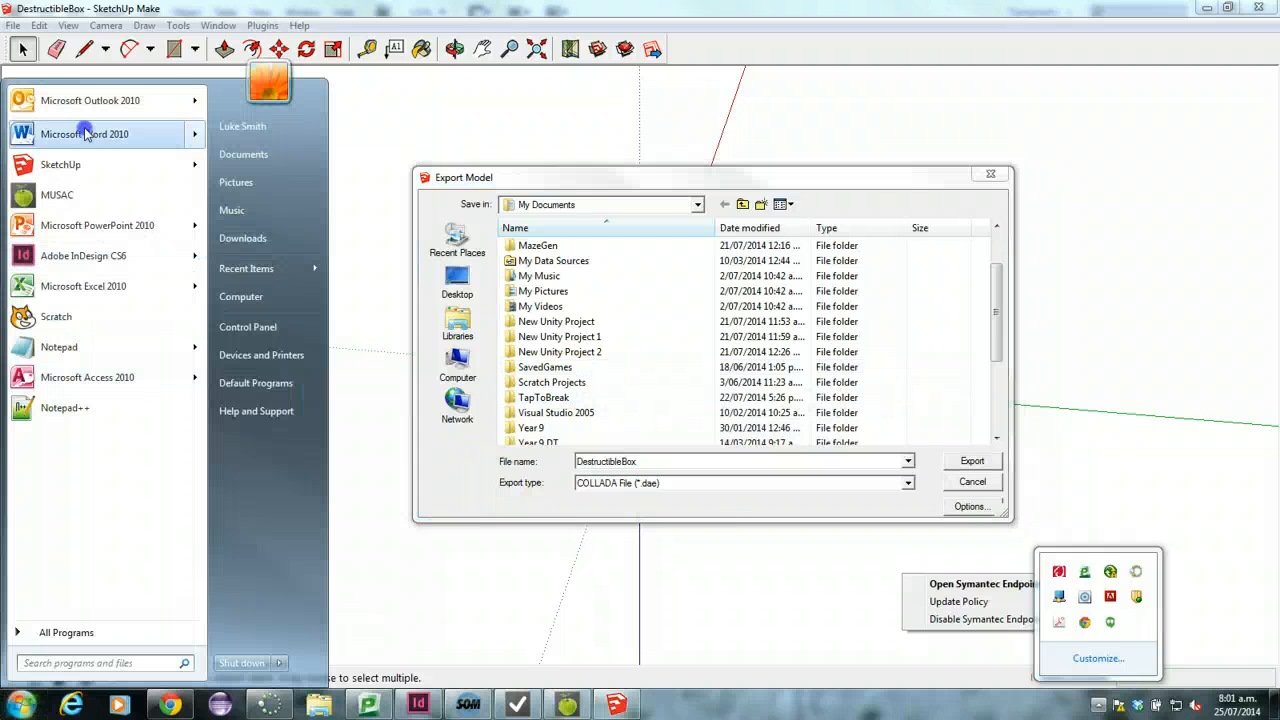
{"action": "left_click", "coordinate": [66, 633]}
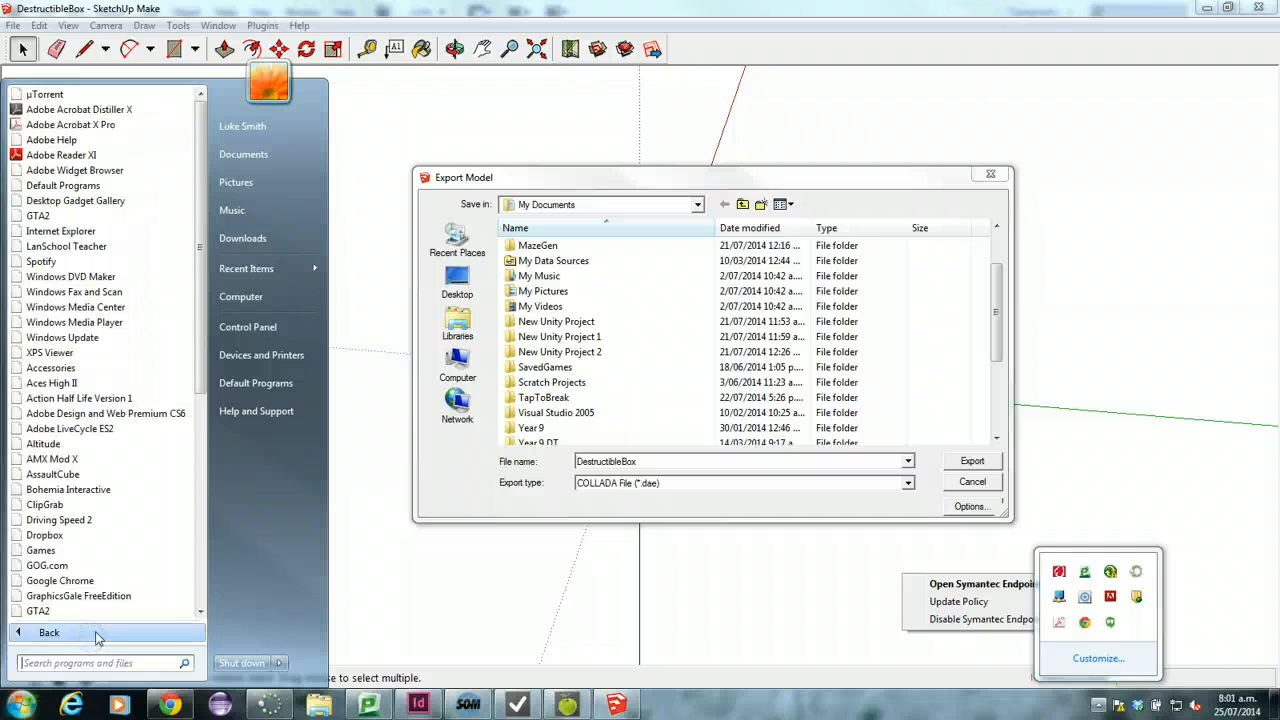
{"action": "scroll", "coordinate": [110, 438], "scroll_direction": "down", "scroll_amount": 2}
{"action": "scroll", "coordinate": [110, 438], "scroll_direction": "down", "scroll_amount": 5}
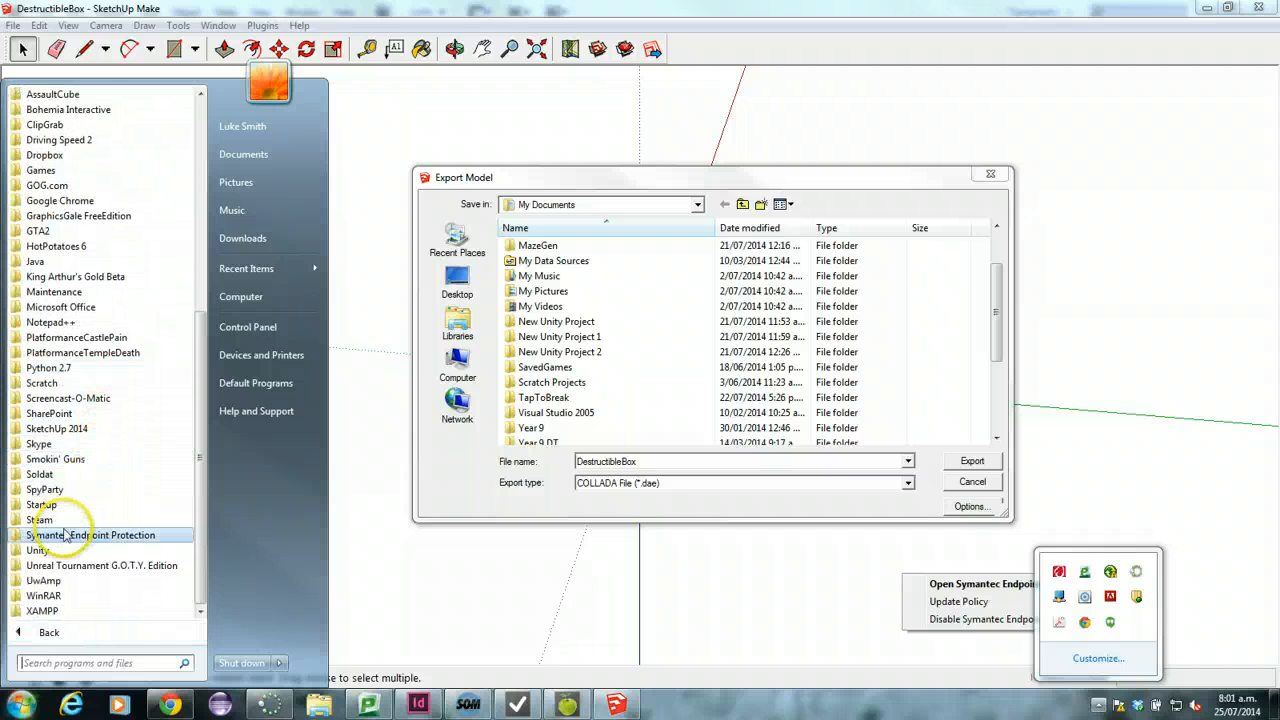
{"action": "left_click", "coordinate": [55, 550]}
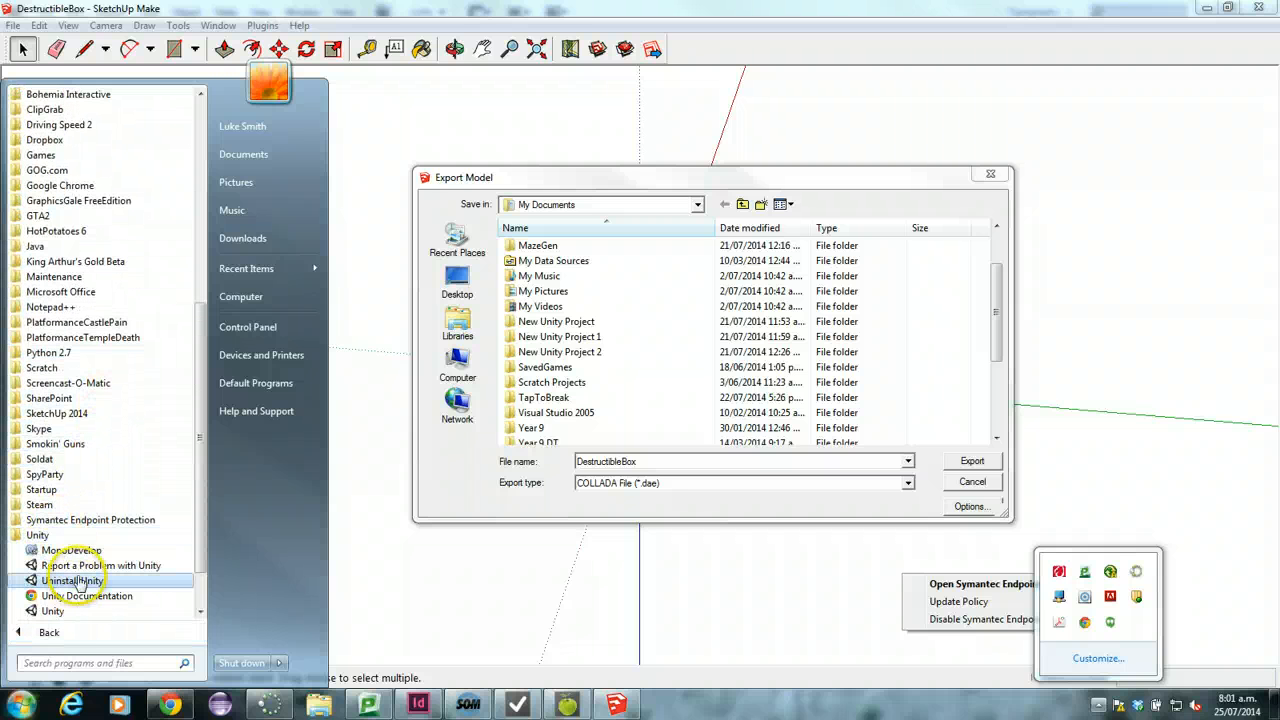
{"action": "left_click", "coordinate": [57, 611]}
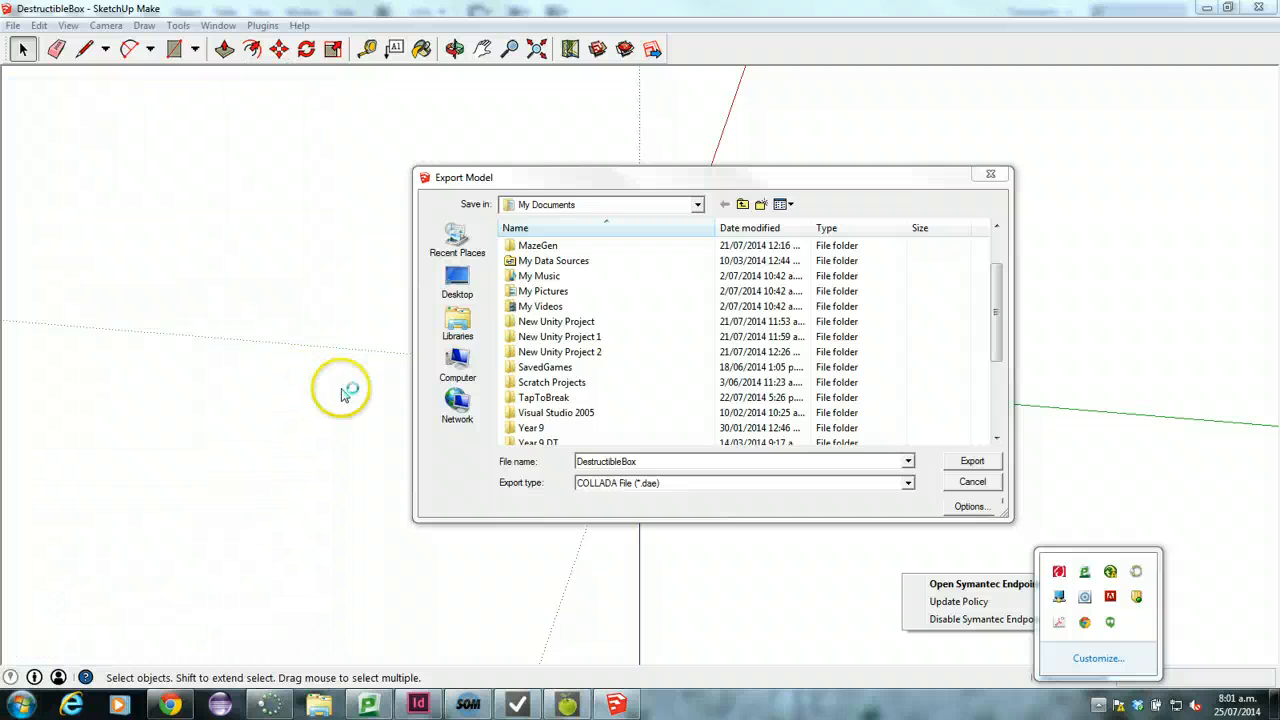
Step: Set the export location to the TapToBreak project's Assets folder, checking its Models subfolder
{"action": "double_click", "coordinate": [553, 396]}
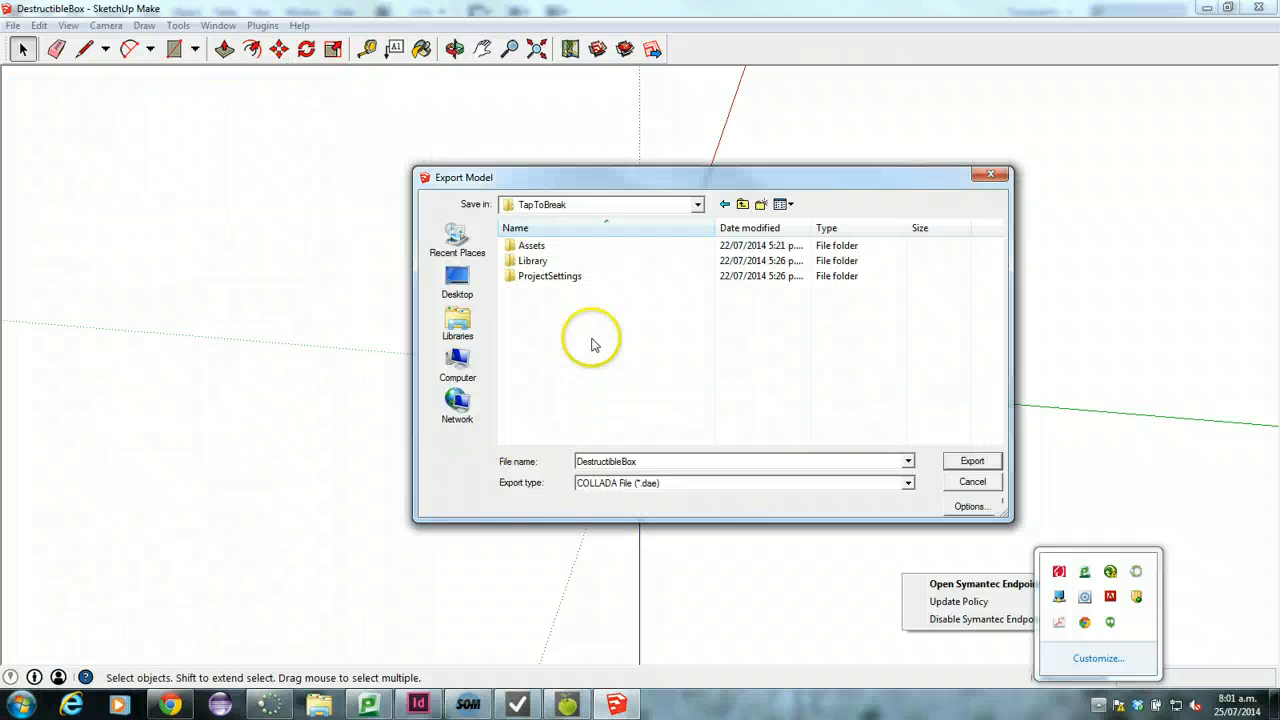
{"action": "double_click", "coordinate": [547, 250]}
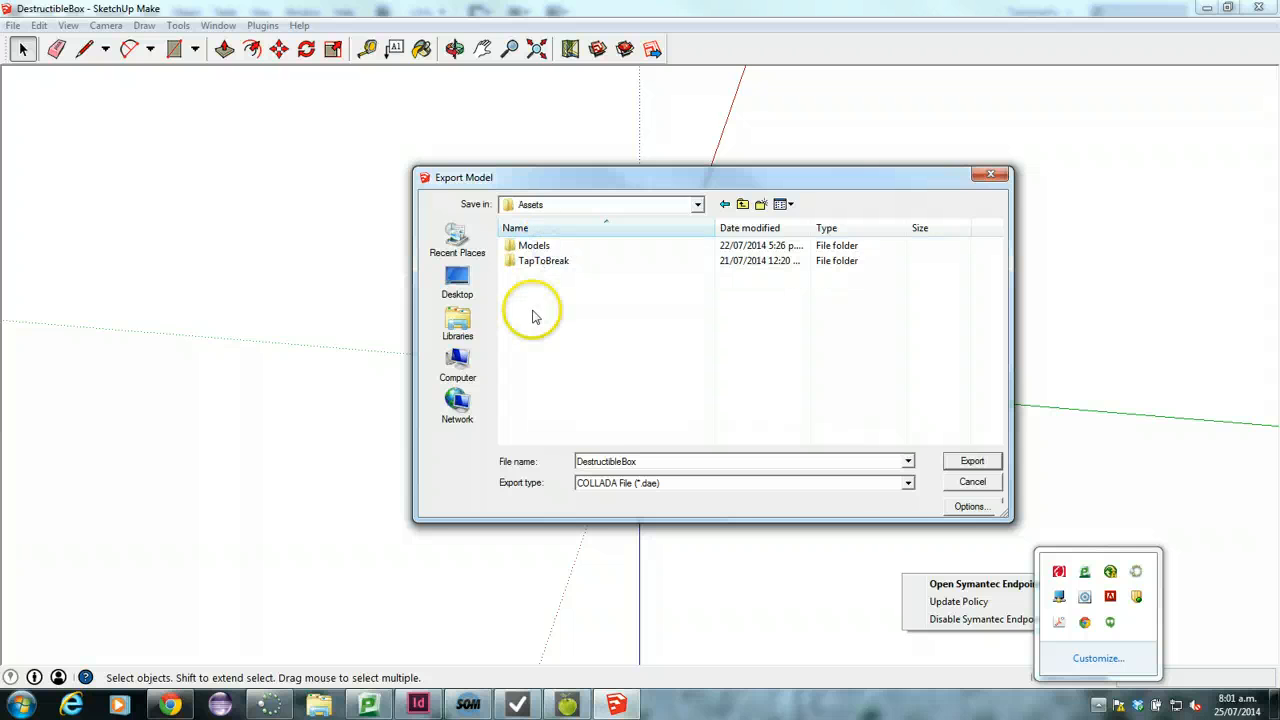
{"action": "double_click", "coordinate": [537, 247]}
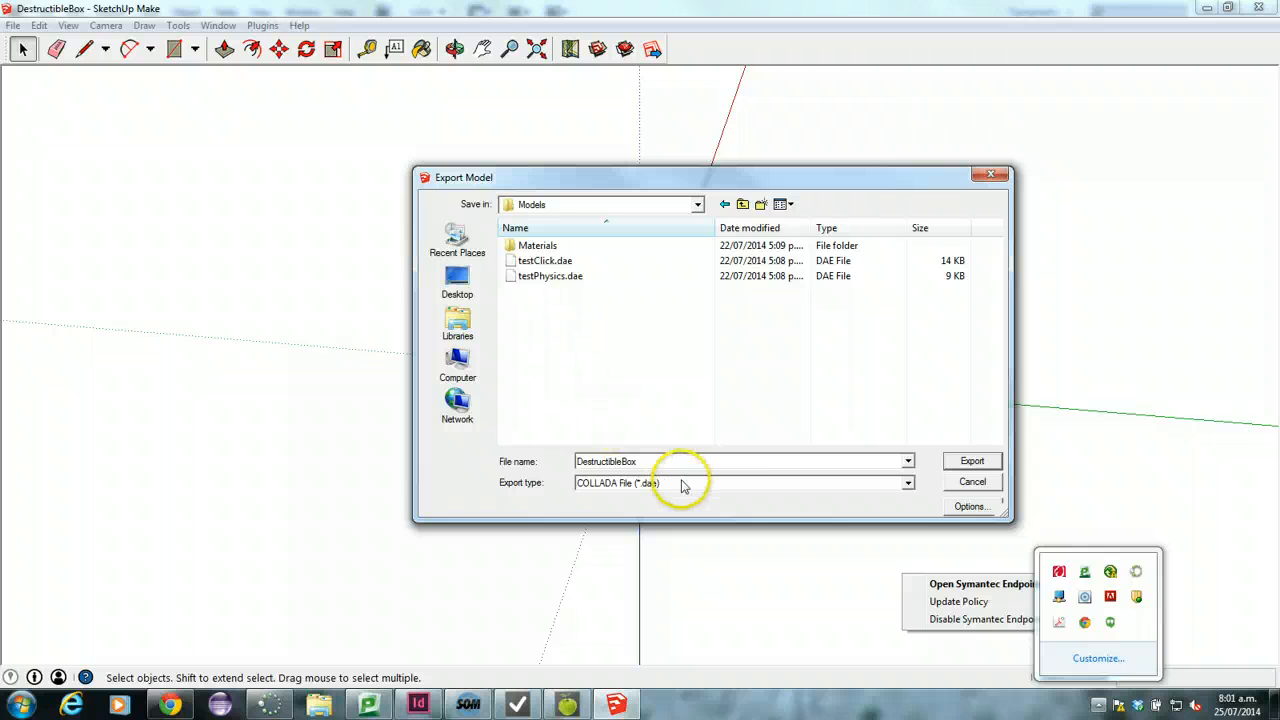
{"action": "left_click", "coordinate": [725, 204]}
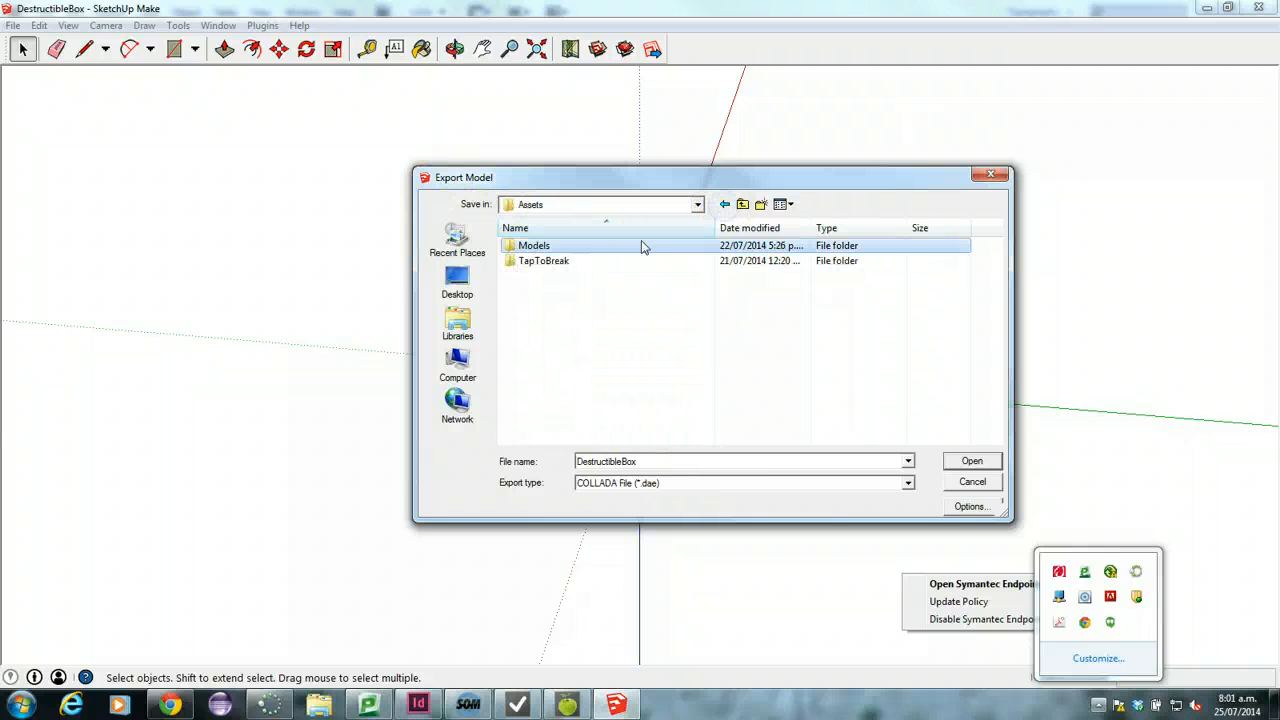
Step: Create a folder named SketchupModels inside Assets and open it as the export destination
{"action": "left_click", "coordinate": [760, 205]}
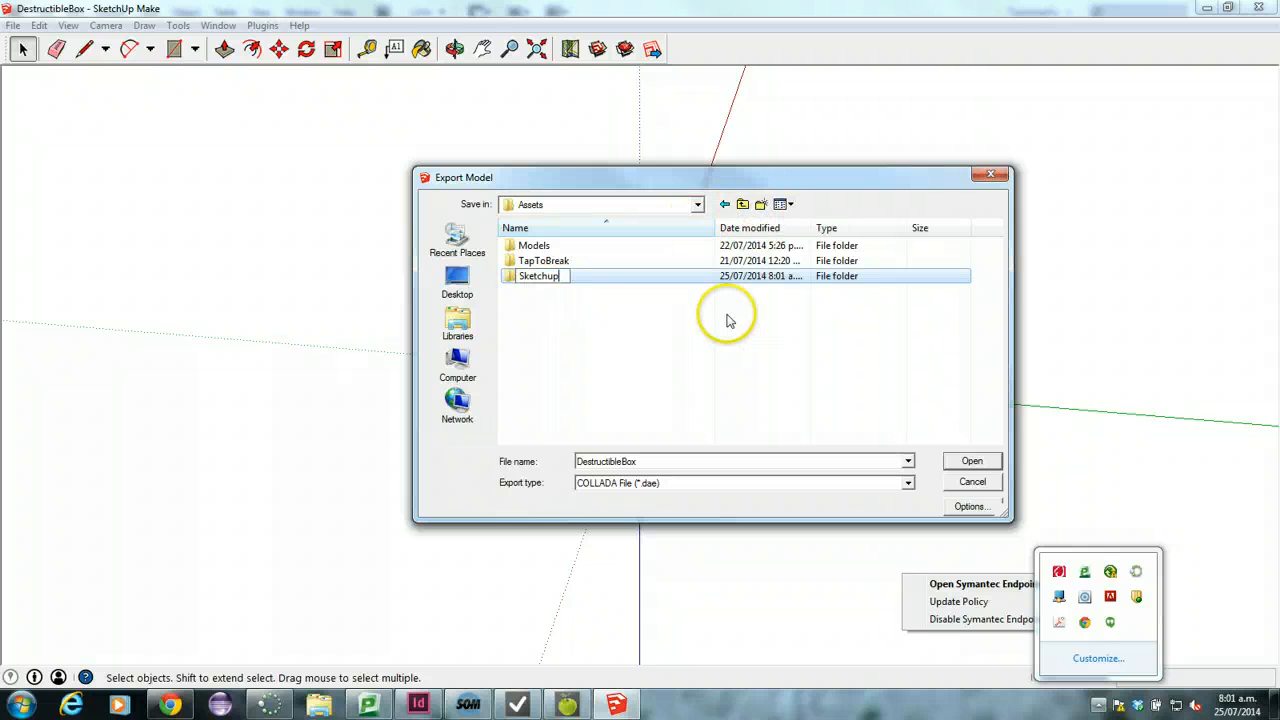
{"action": "key", "text": "Return"}
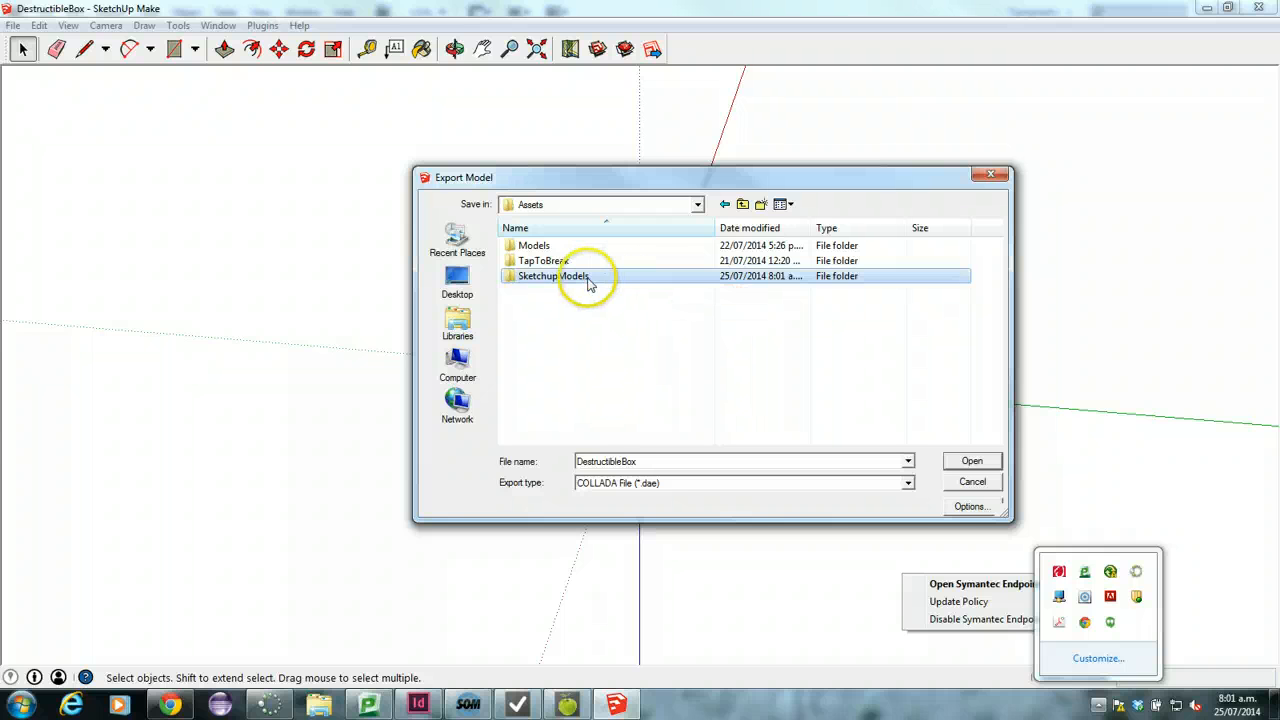
{"action": "double_click", "coordinate": [541, 260]}
{"action": "left_click", "coordinate": [724, 204]}
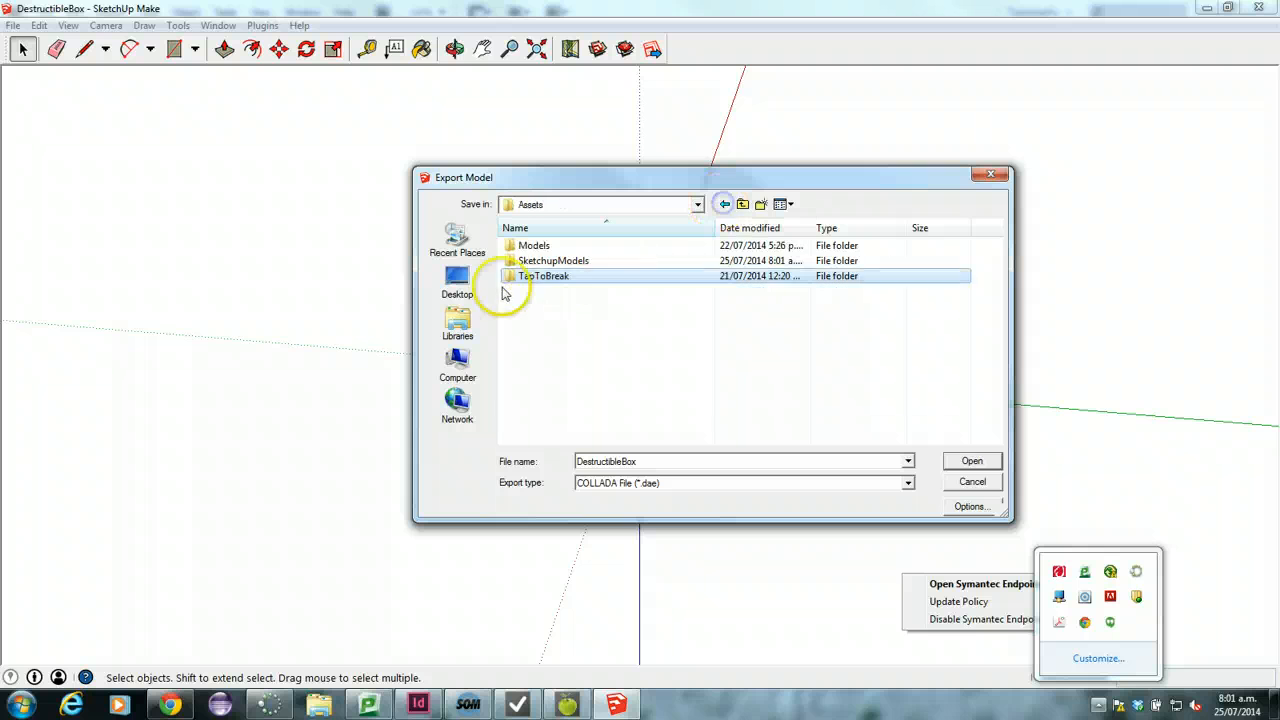
{"action": "left_click", "coordinate": [535, 262]}
{"action": "double_click", "coordinate": [535, 262]}
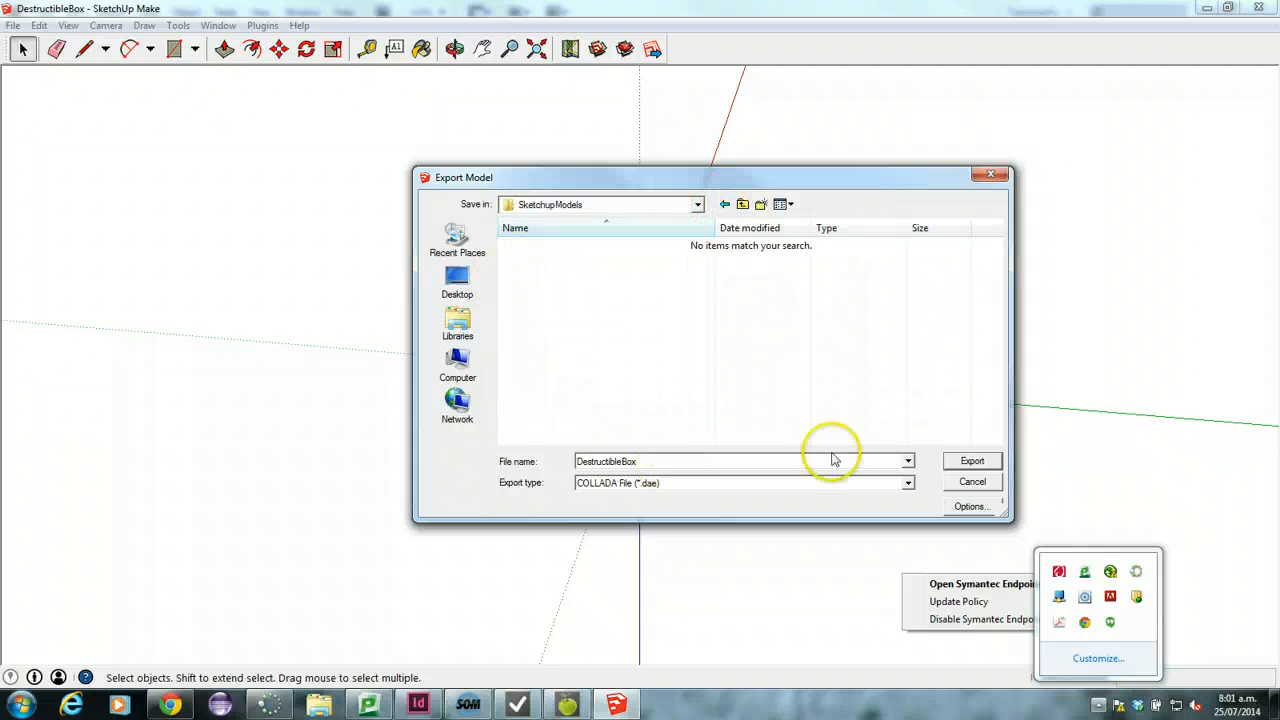
Step: Export the panel as the COLLADA file DestructibleBox, with Triangulate All Faces, Export Only Selection Set, Preserve Component Hierarchies and Export Texture Maps enabled
{"action": "left_click", "coordinate": [957, 509]}
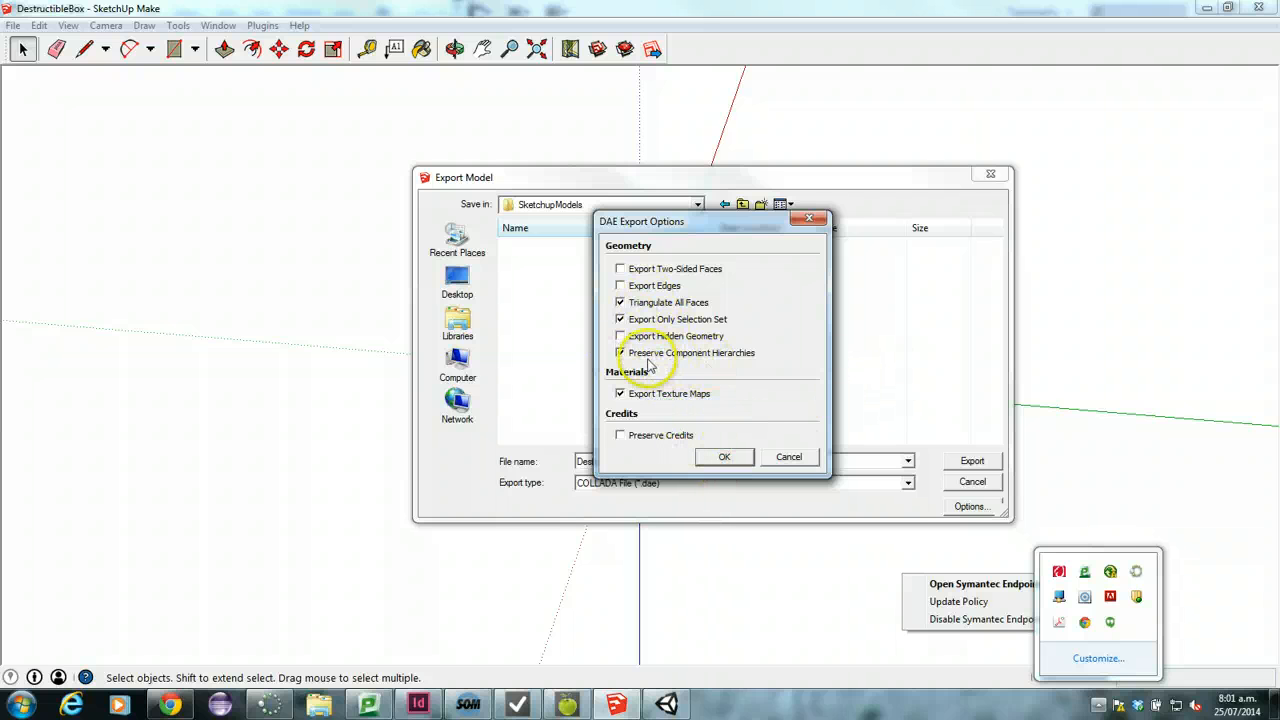
{"action": "left_click", "coordinate": [728, 458]}
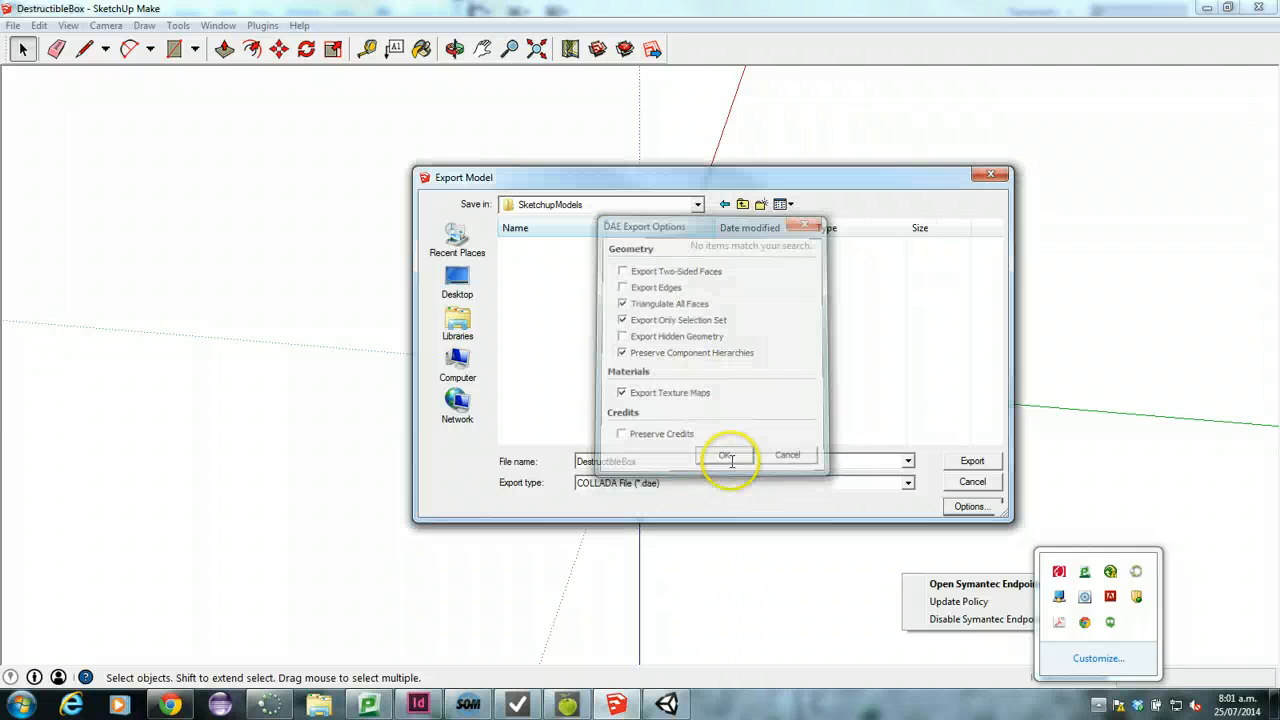
{"action": "left_click", "coordinate": [974, 462]}
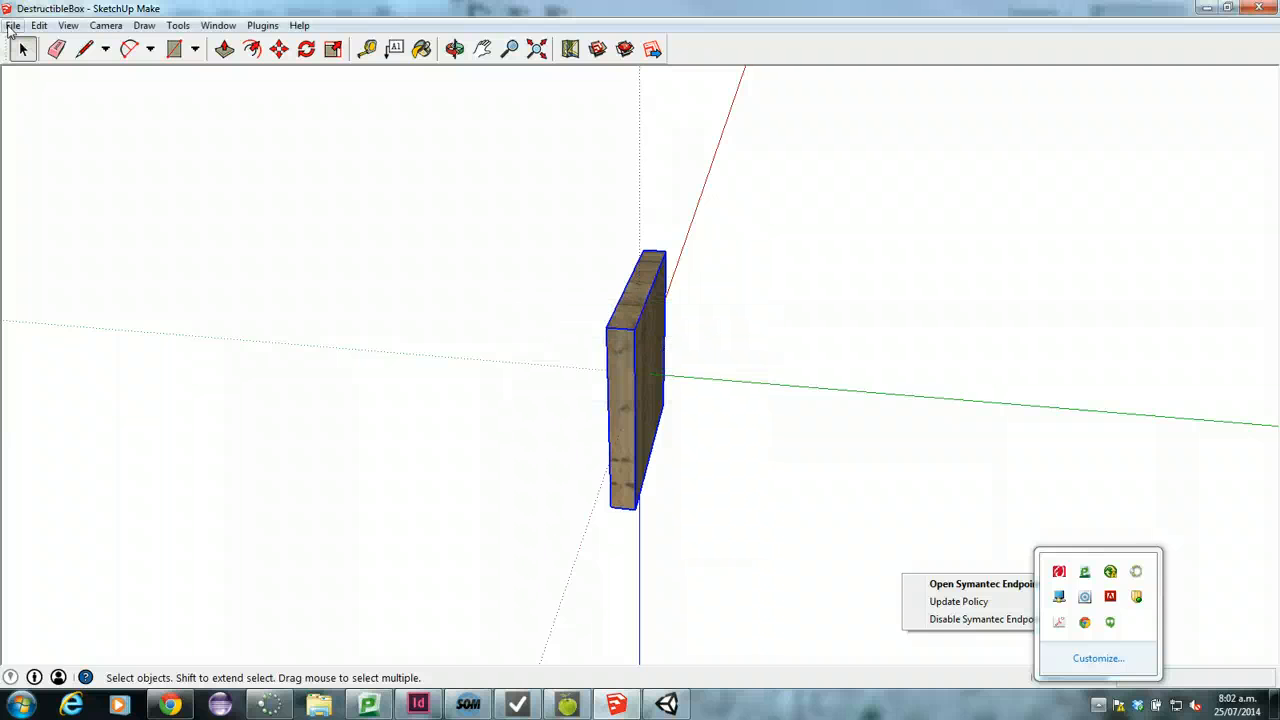
Step: Open the recent Original Box model in place of the DestructibleBox panel
{"action": "left_click", "coordinate": [12, 25]}
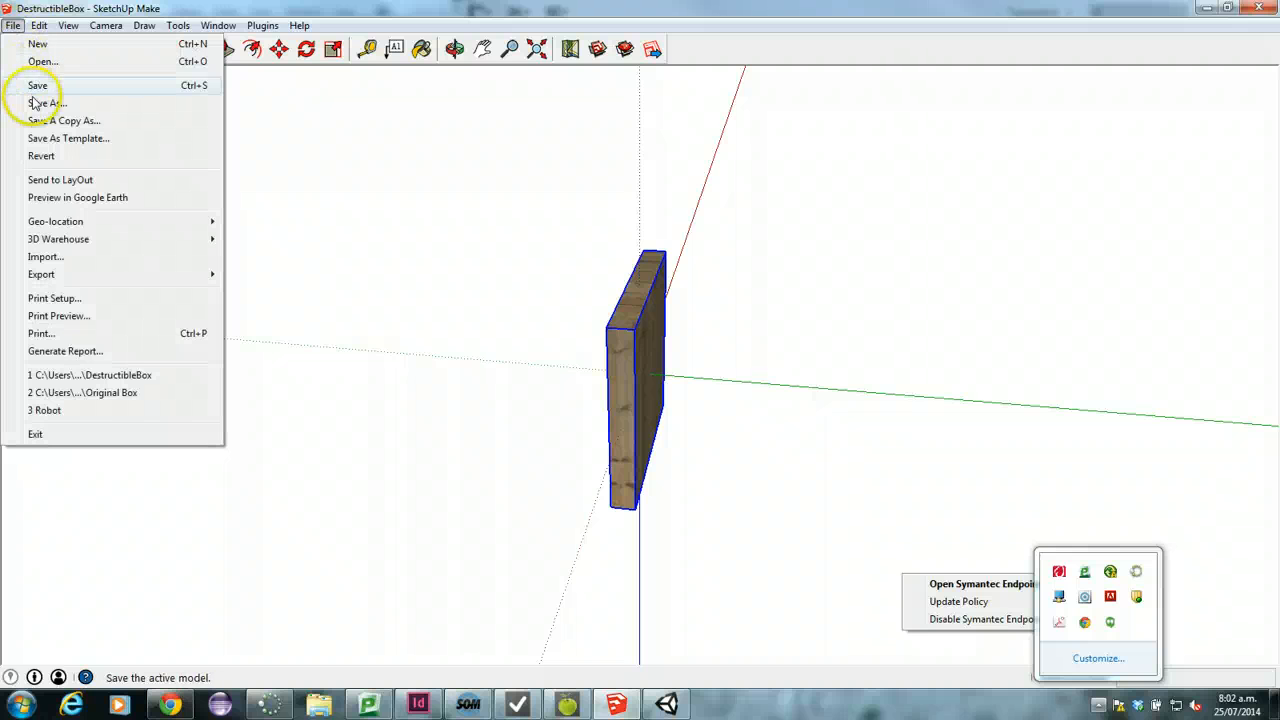
{"action": "left_click", "coordinate": [80, 393]}
{"action": "left_click", "coordinate": [577, 387]}
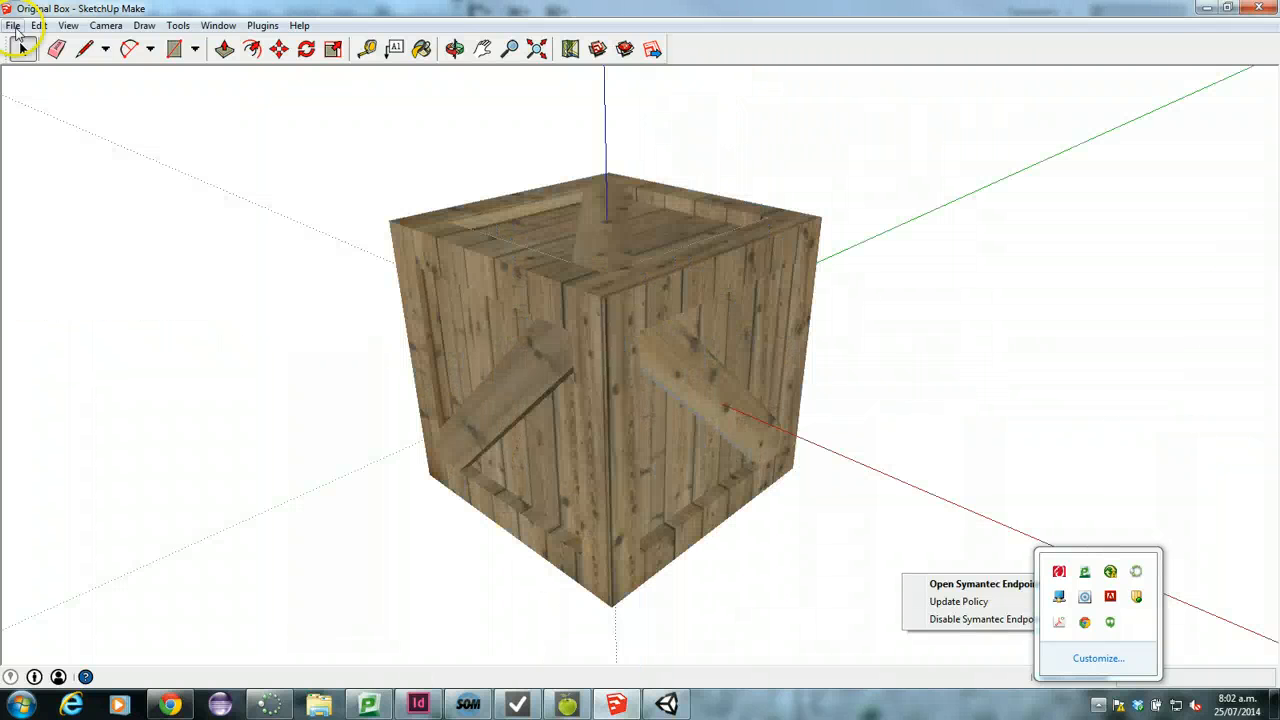
Step: Export the complete crate as the COLLADA file OriginalBox into the SketchupModels folder
{"action": "left_click", "coordinate": [14, 26]}
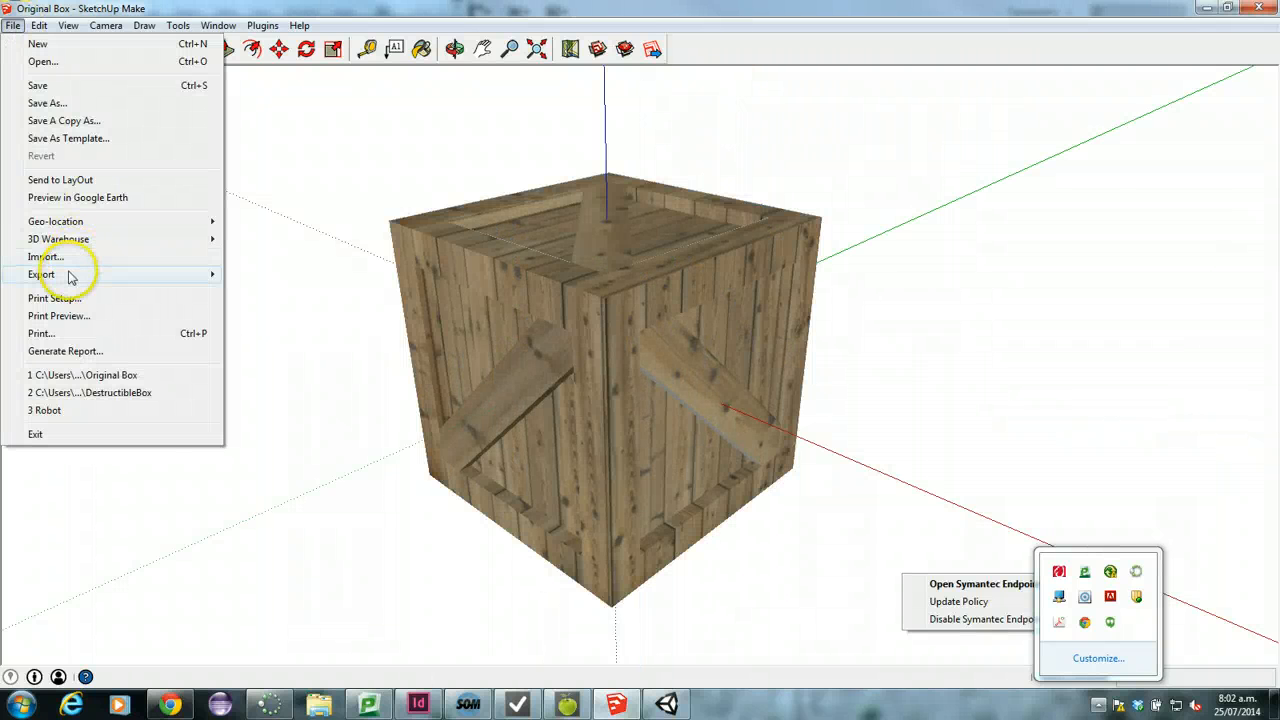
{"action": "mouse_move", "coordinate": [80, 274]}
{"action": "left_click", "coordinate": [272, 274]}
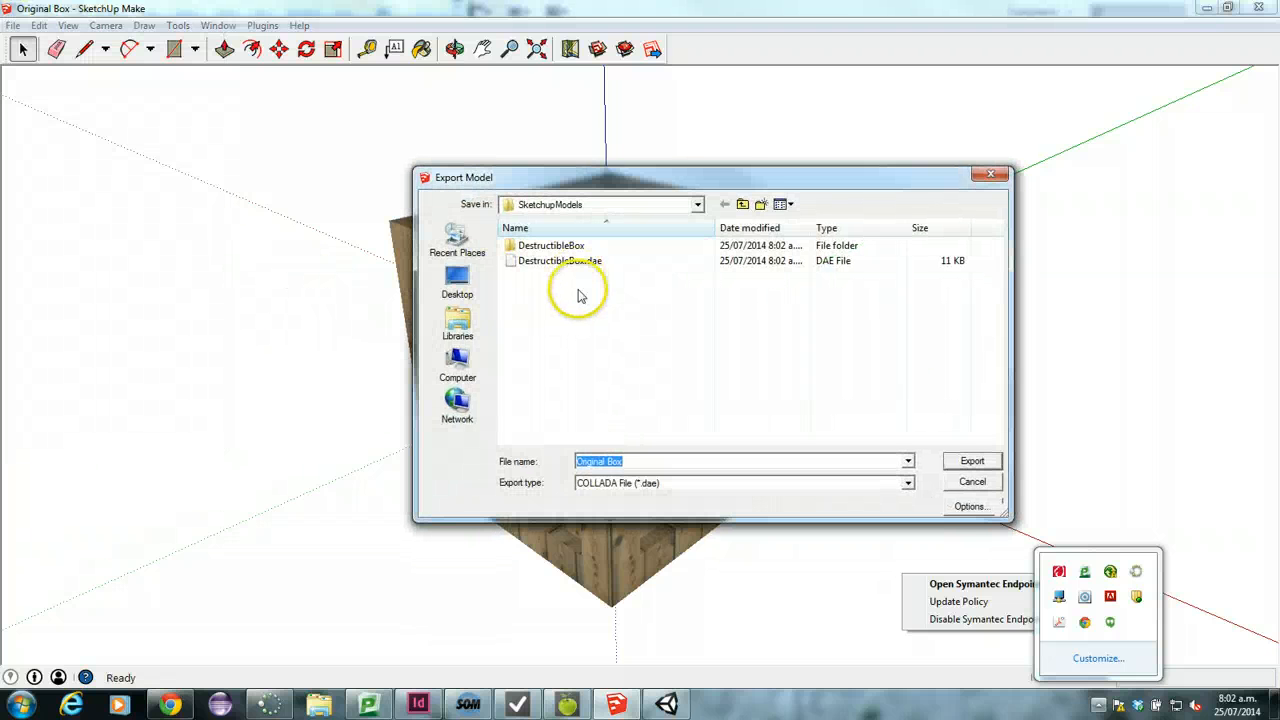
{"action": "left_click", "coordinate": [602, 462]}
{"action": "key", "text": "BackSpace"}
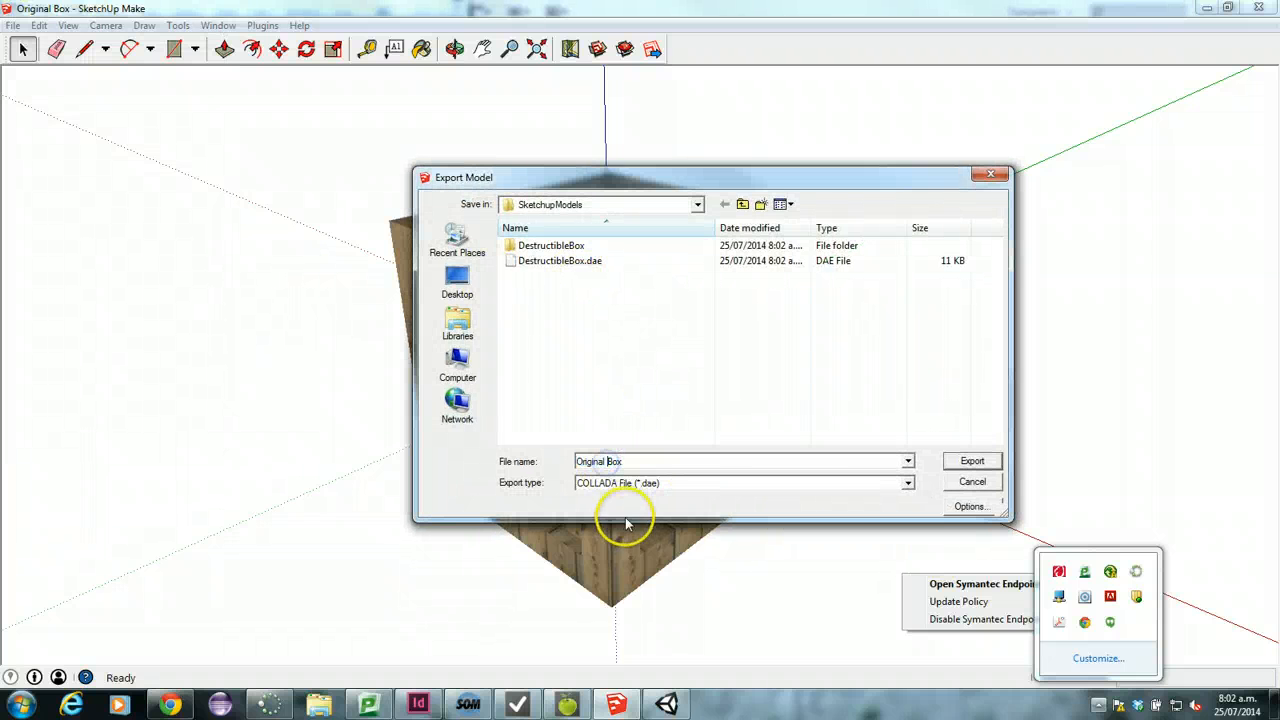
{"action": "left_click", "coordinate": [948, 461]}
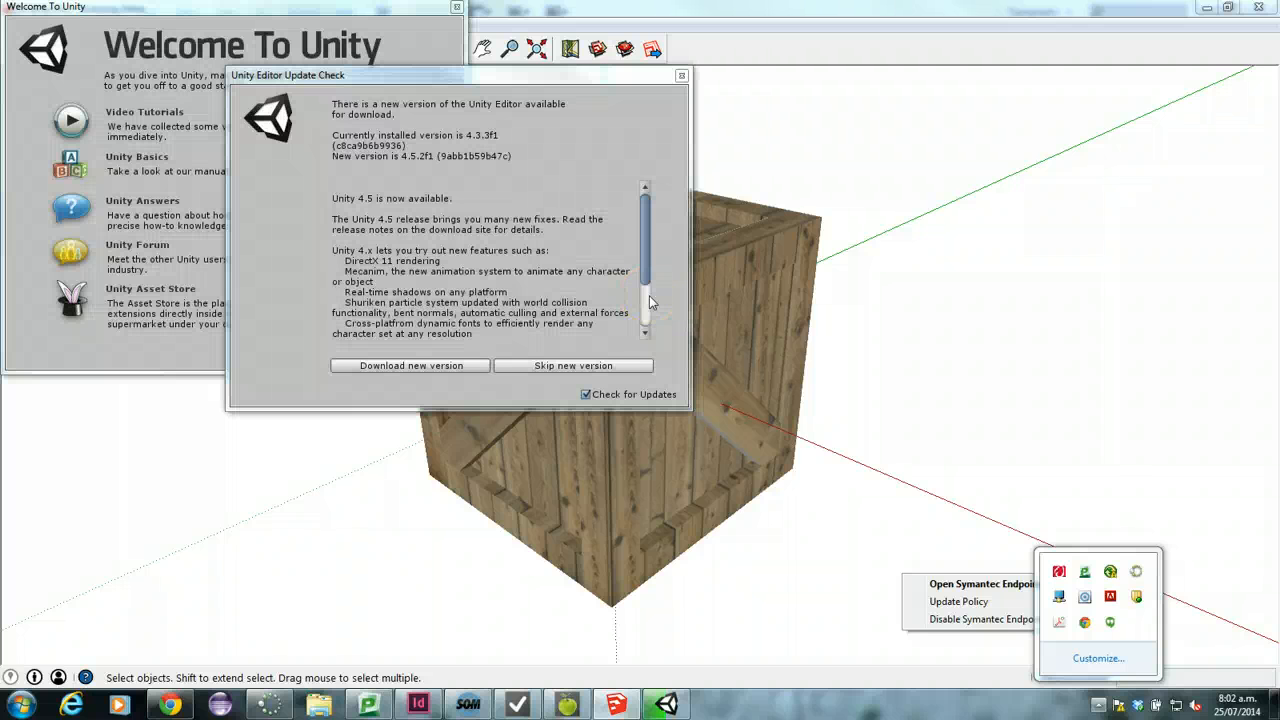
Step: Dismiss Unity's editor update notice and its welcome window
{"action": "left_click", "coordinate": [681, 75]}
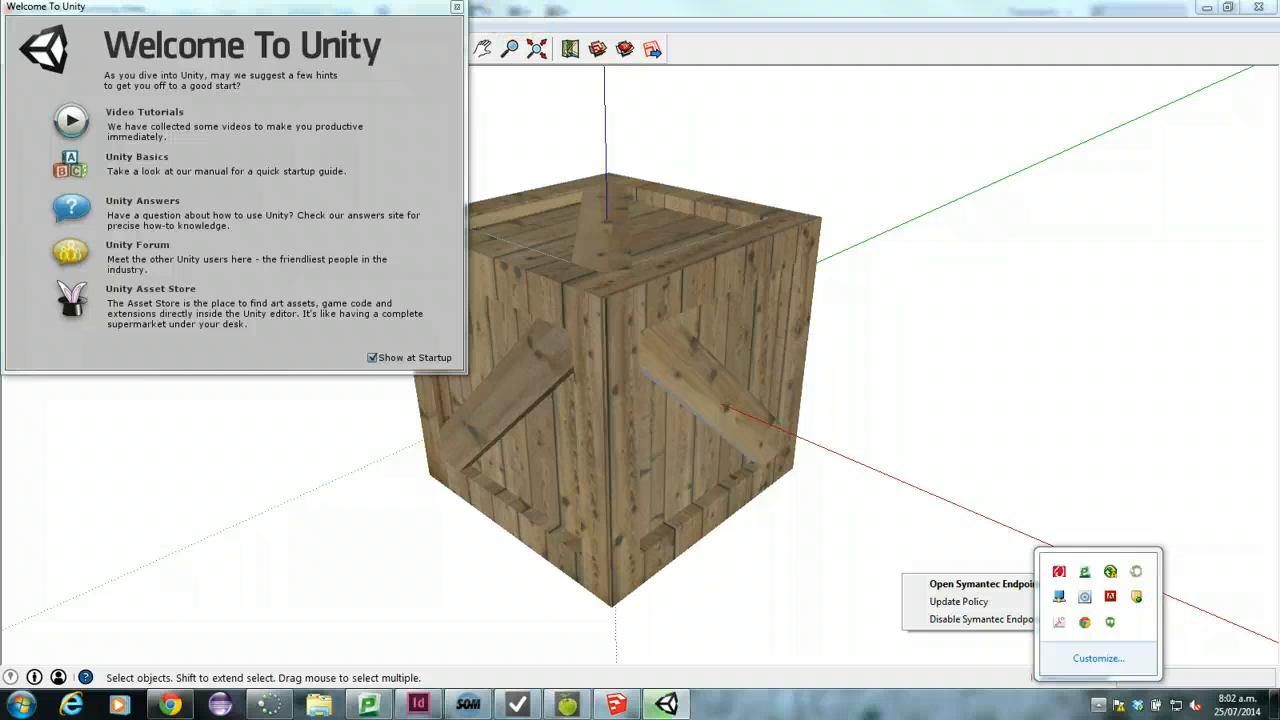
{"action": "left_click", "coordinate": [456, 7]}
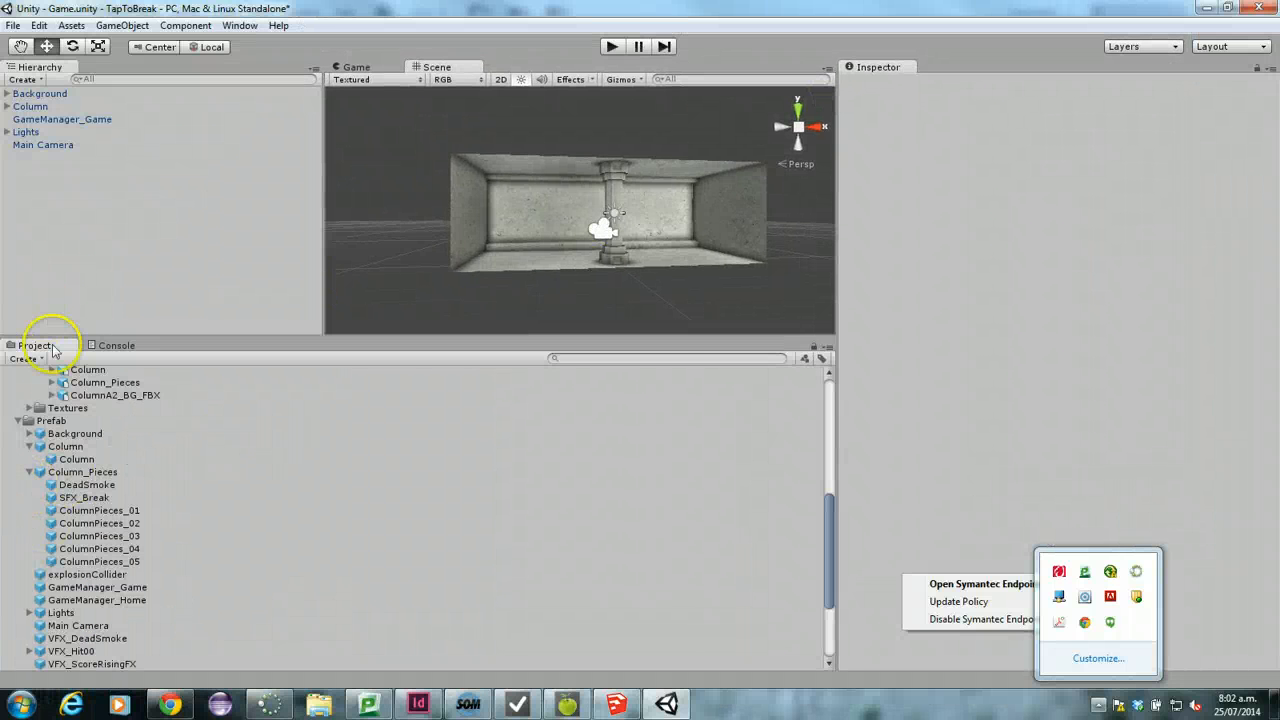
{"action": "left_click", "coordinate": [826, 347]}
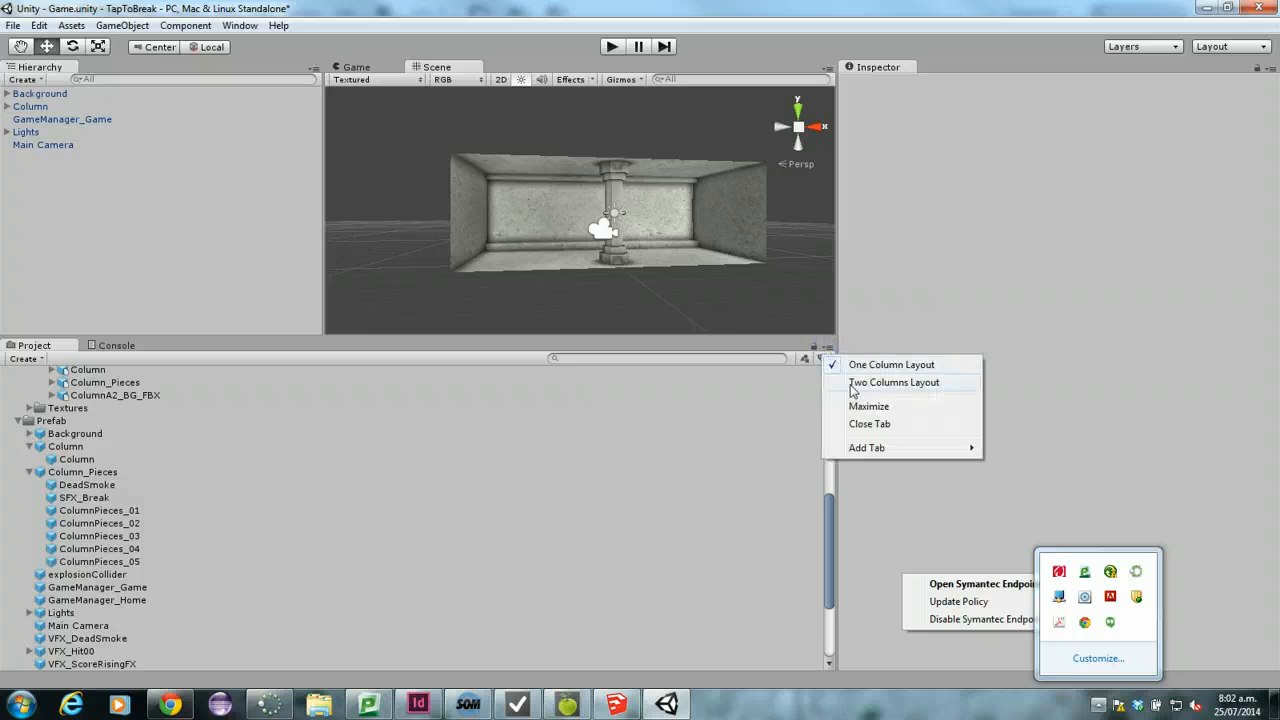
{"action": "left_click", "coordinate": [586, 434]}
{"action": "right_click", "coordinate": [230, 485]}
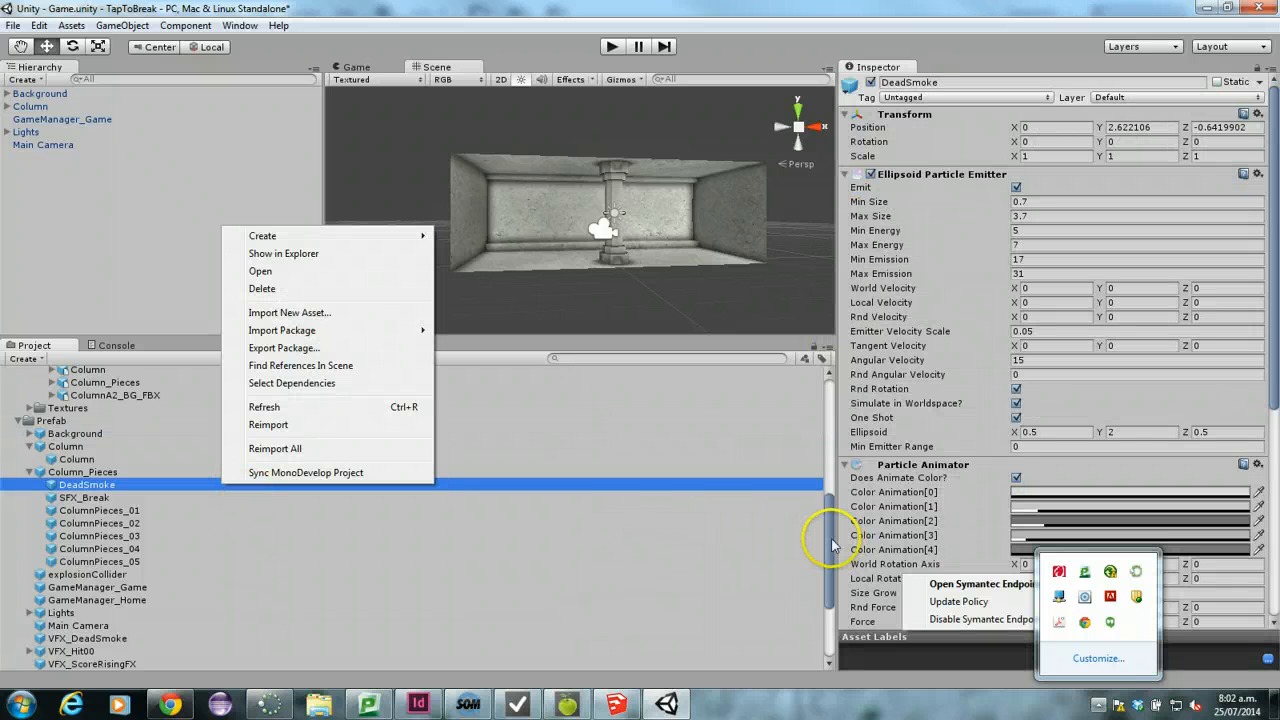
Step: Collapse the TapToBreak asset folder, expand SketchupModels and select the imported DestructibleBox model
{"action": "left_click_drag", "start_coordinate": [832, 543], "coordinate": [830, 398]}
{"action": "left_click", "coordinate": [7, 372]}
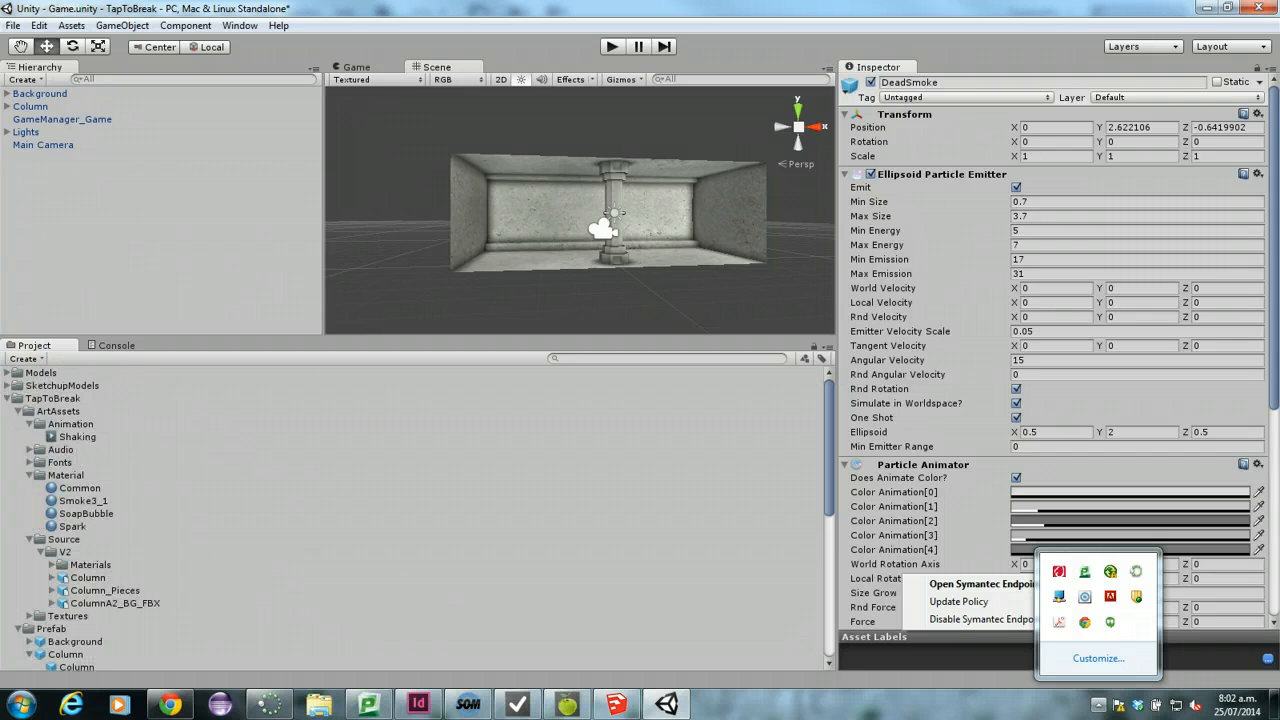
{"action": "left_click", "coordinate": [7, 399]}
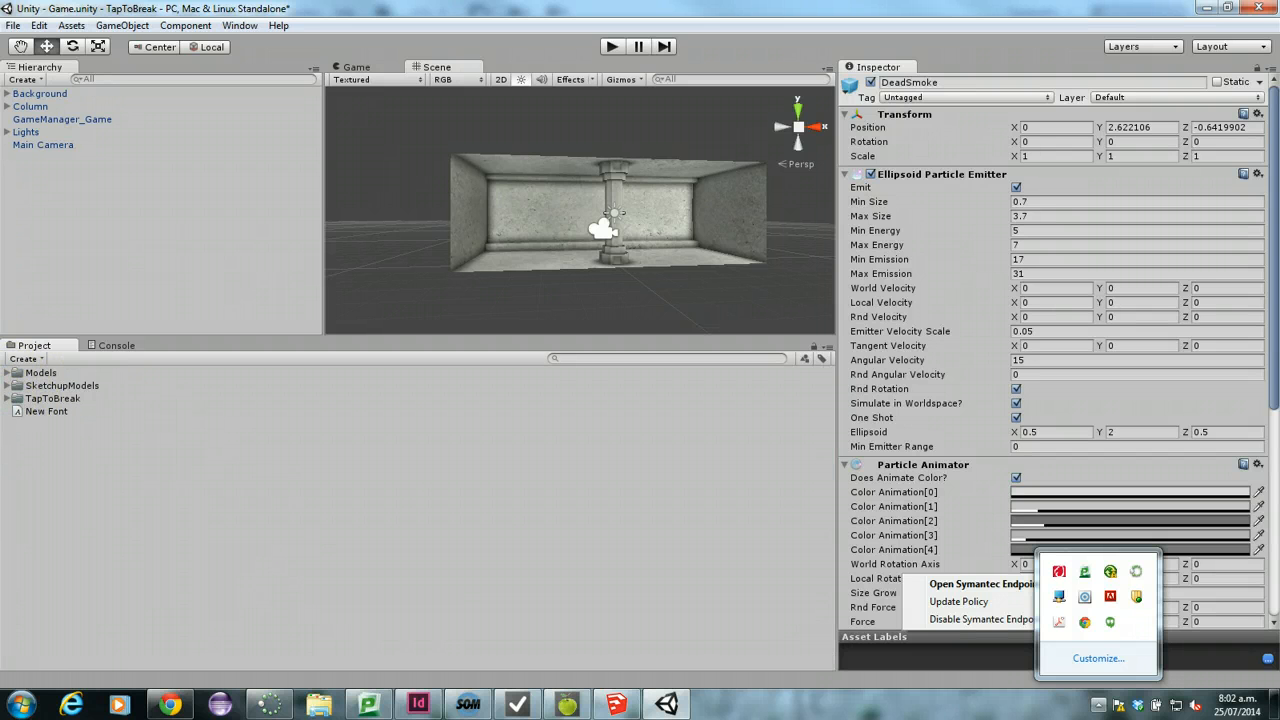
{"action": "left_click", "coordinate": [7, 386]}
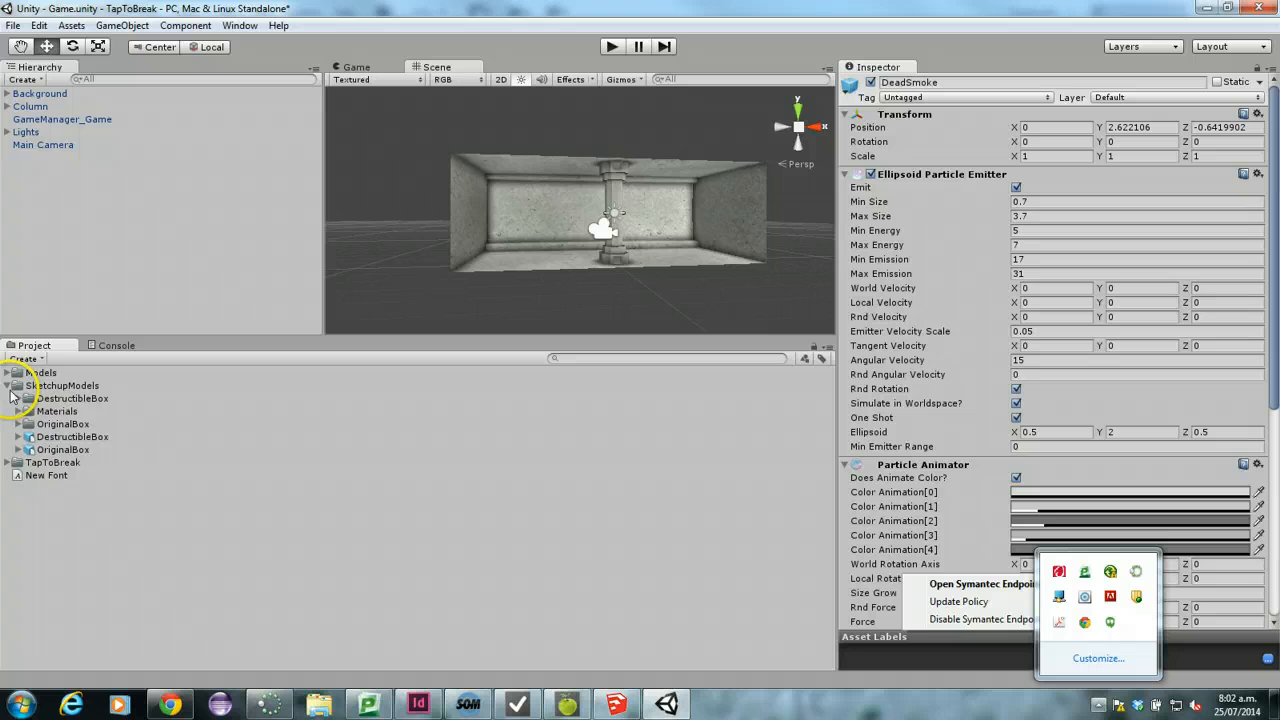
{"action": "left_click", "coordinate": [47, 440]}
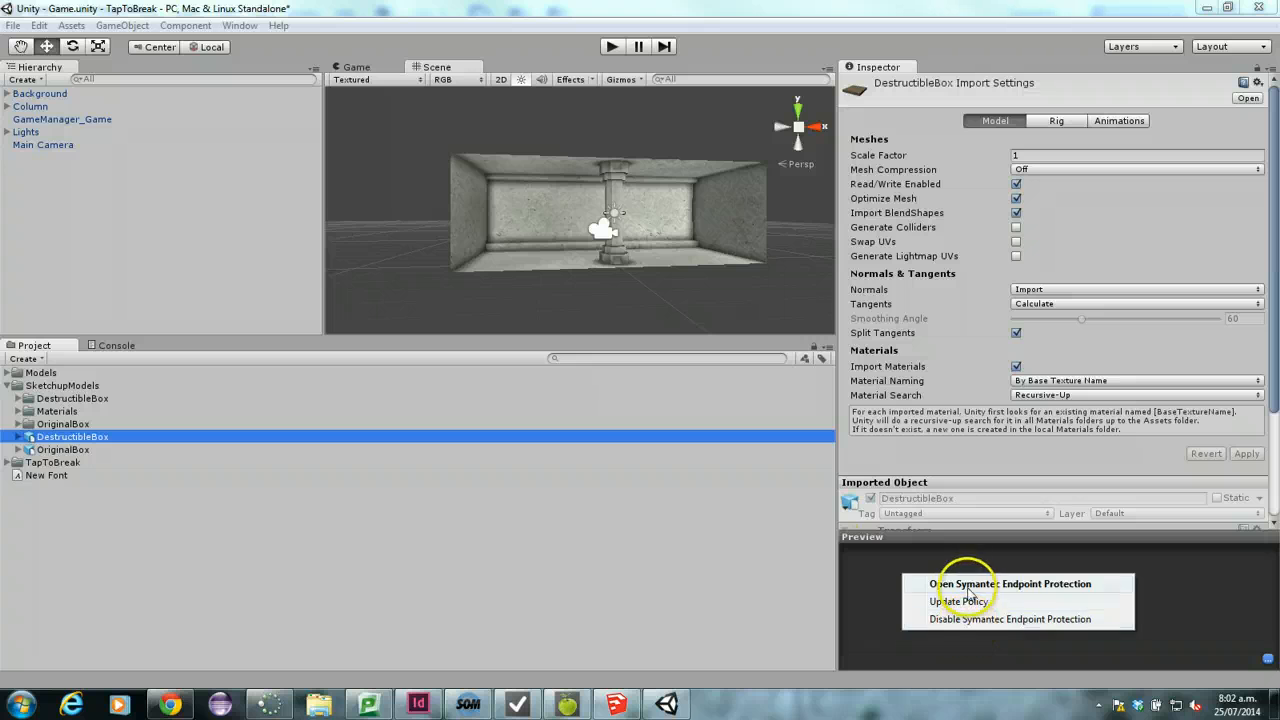
Step: Open Symantec Endpoint Protection from its leftover pop-up menu and close its status window
{"action": "left_click", "coordinate": [968, 588]}
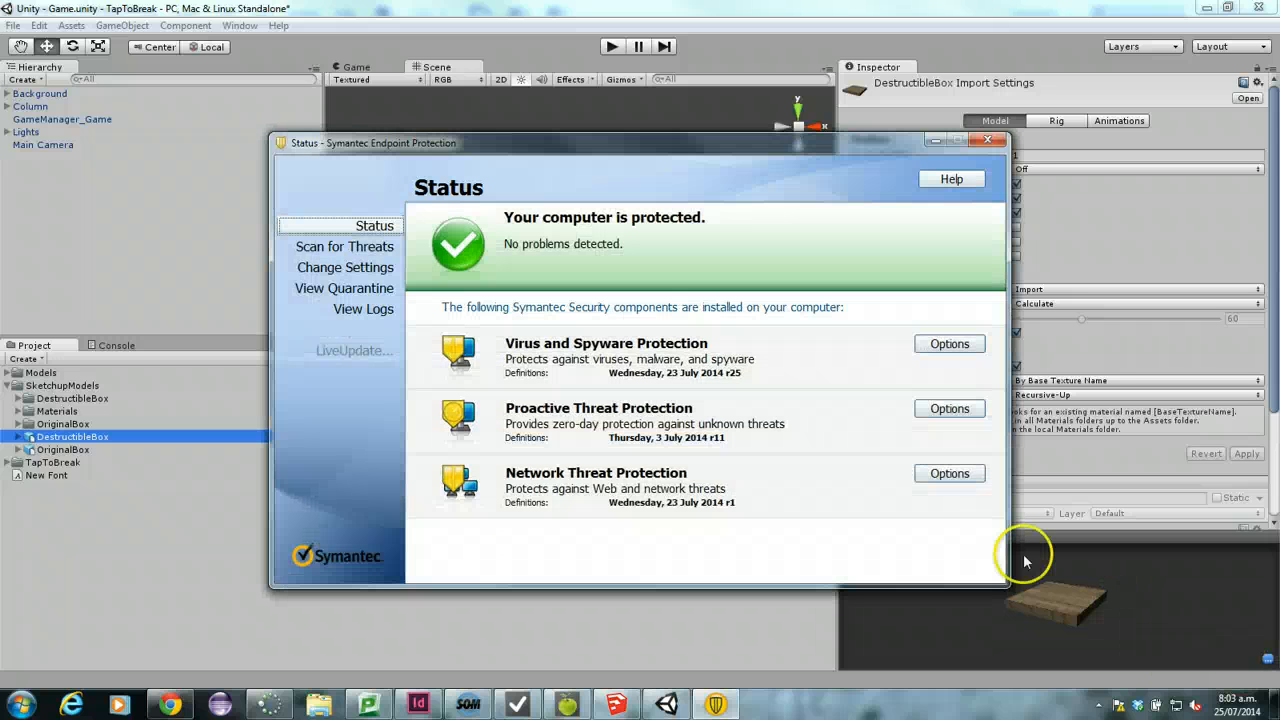
{"action": "left_click", "coordinate": [993, 143]}
Step: Enable Generate Colliders and Generate Lightmap UVs in the DestructibleBox import settings and apply them
{"action": "left_click_drag", "start_coordinate": [1014, 594], "coordinate": [968, 583]}
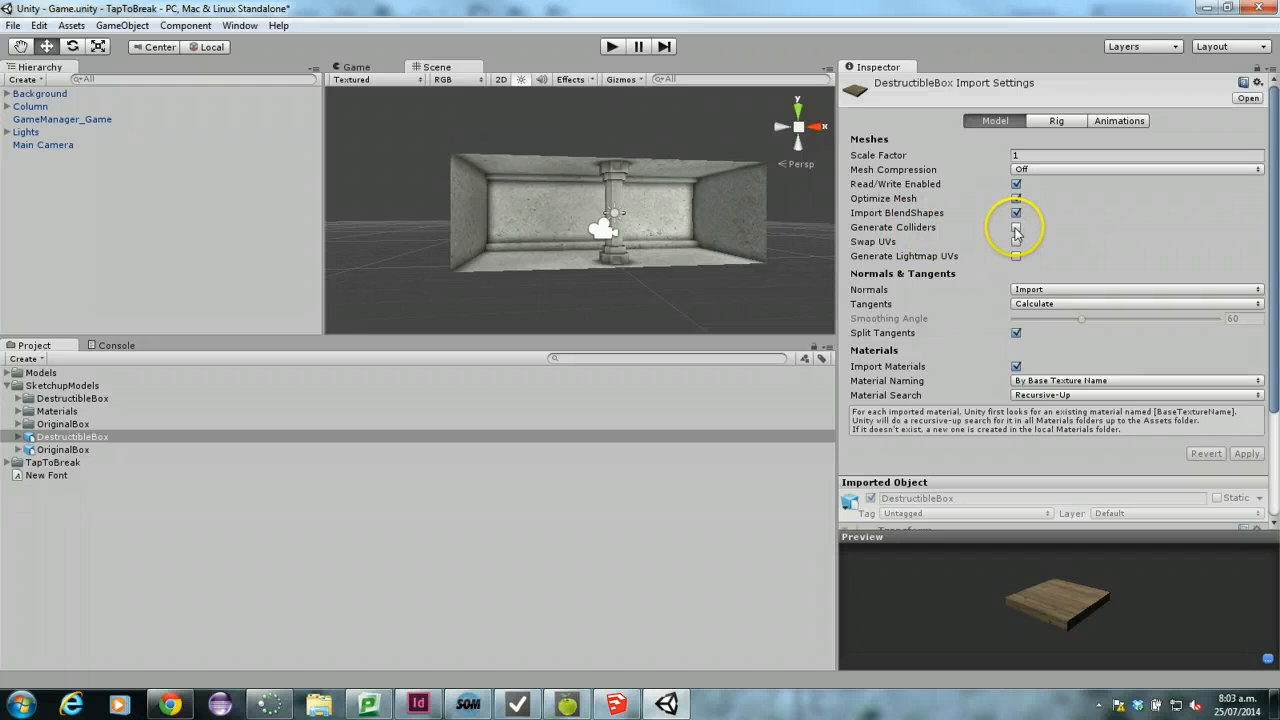
{"action": "left_click", "coordinate": [1015, 228]}
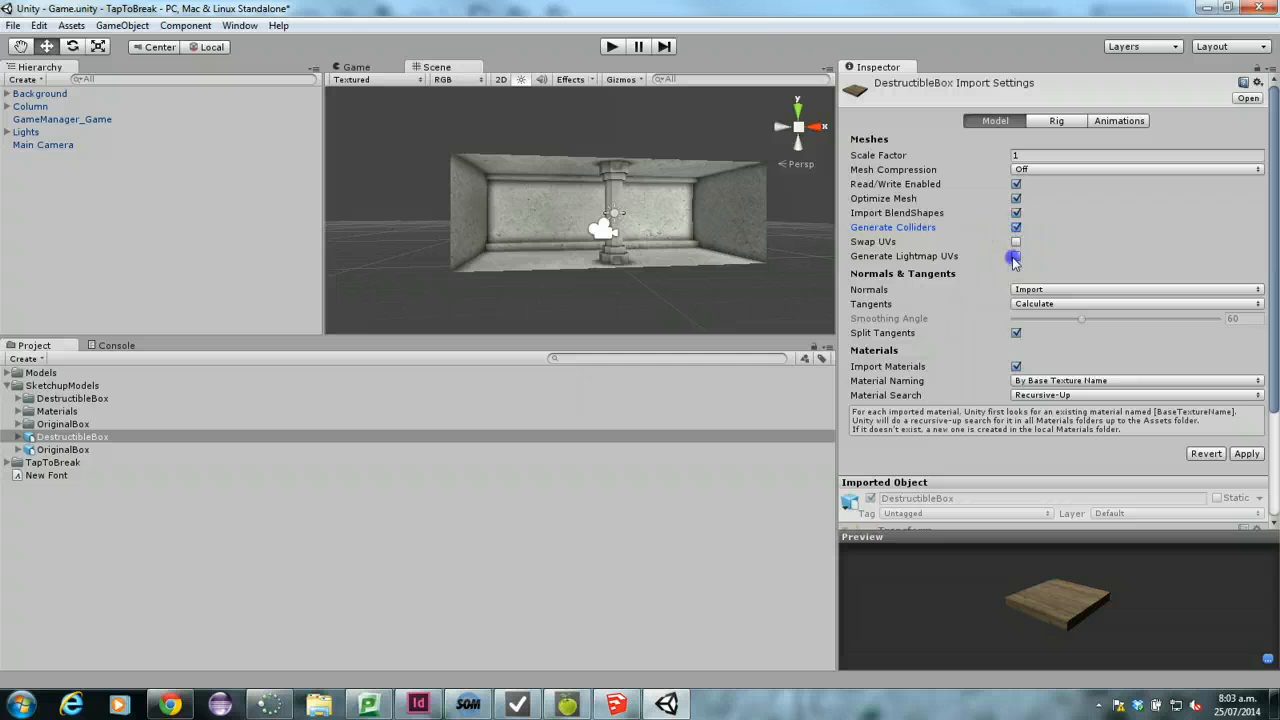
{"action": "left_click", "coordinate": [1015, 257]}
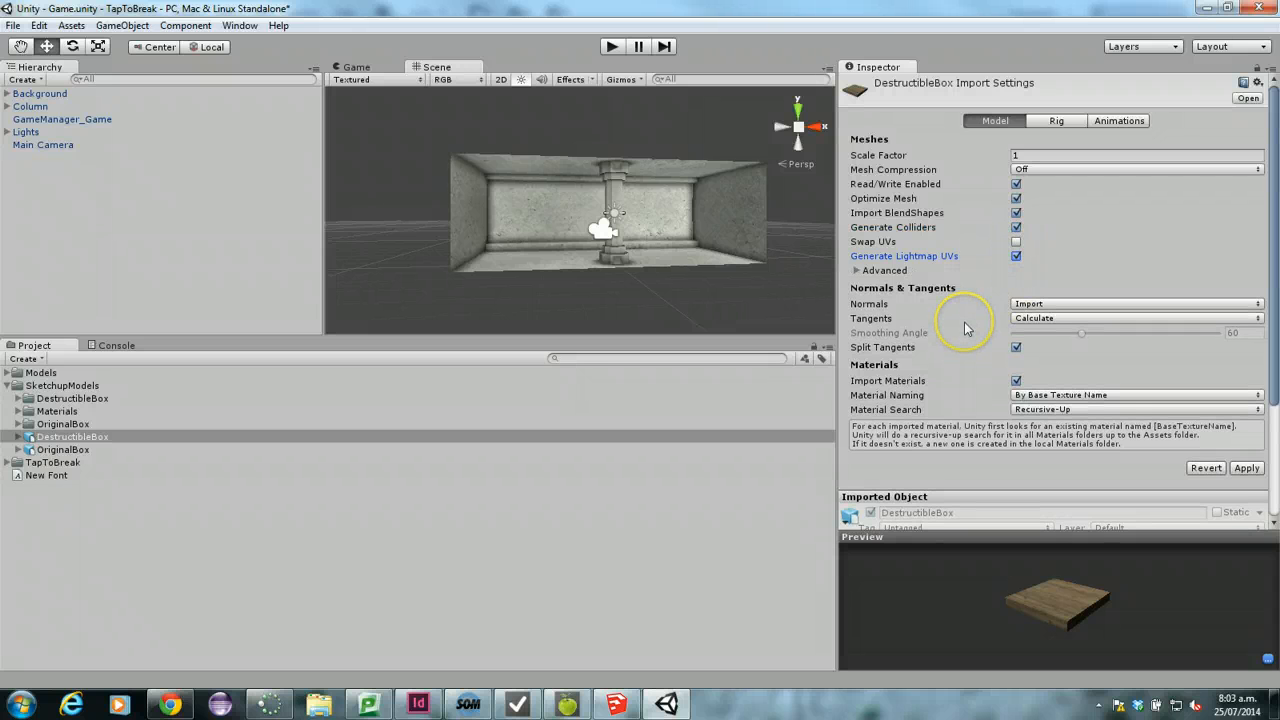
{"action": "left_click", "coordinate": [1241, 471]}
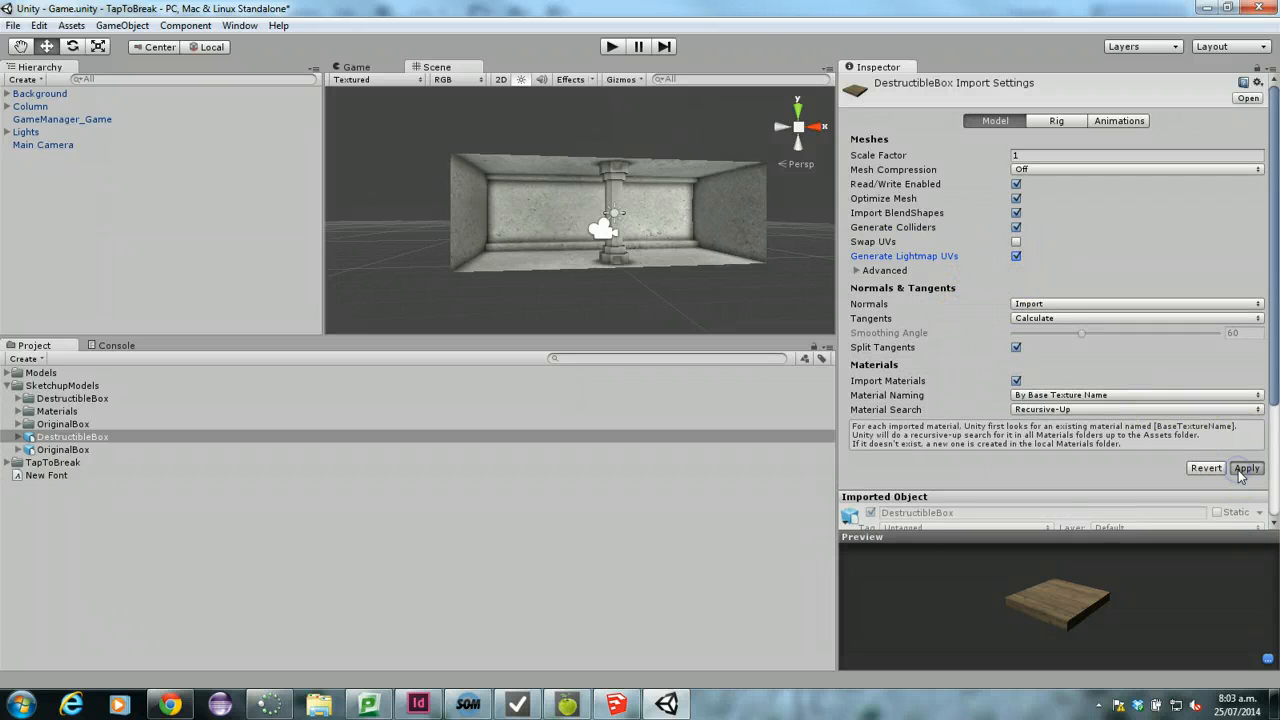
Step: Enable Generate Colliders and Generate Lightmap UVs for the OriginalBox model, apply them and check its preview
{"action": "left_click", "coordinate": [62, 450]}
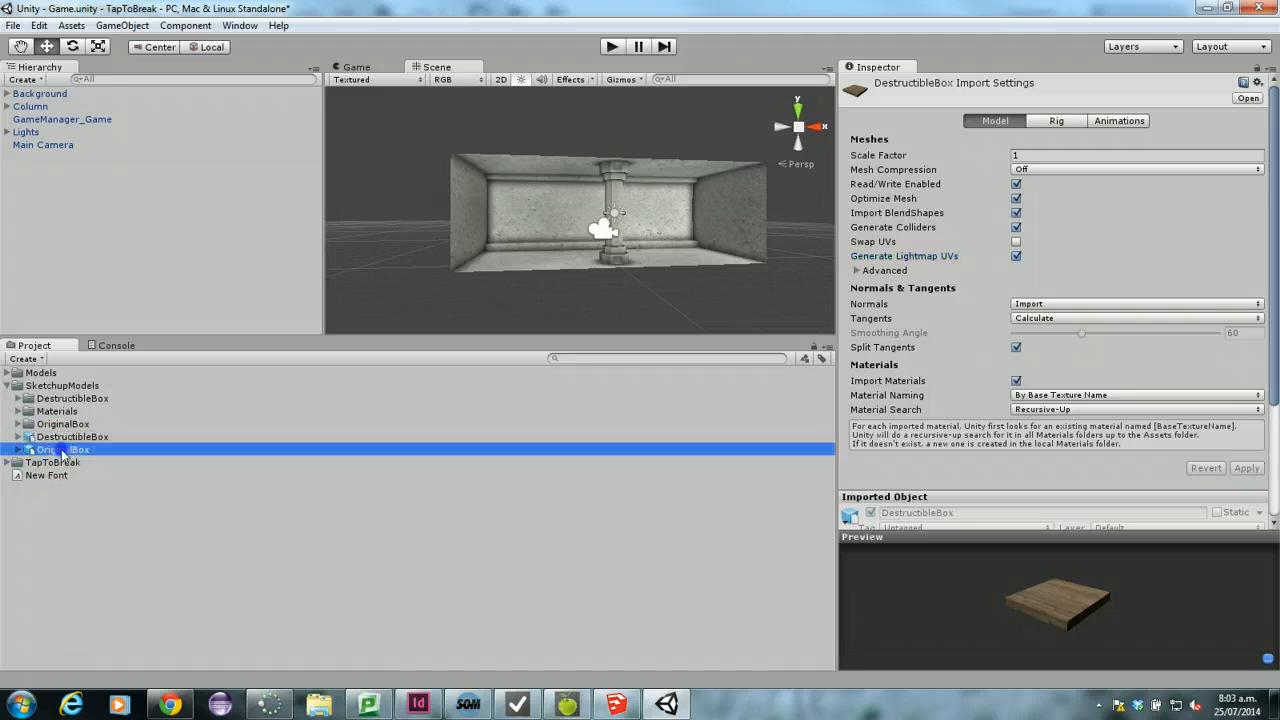
{"action": "left_click", "coordinate": [1016, 228]}
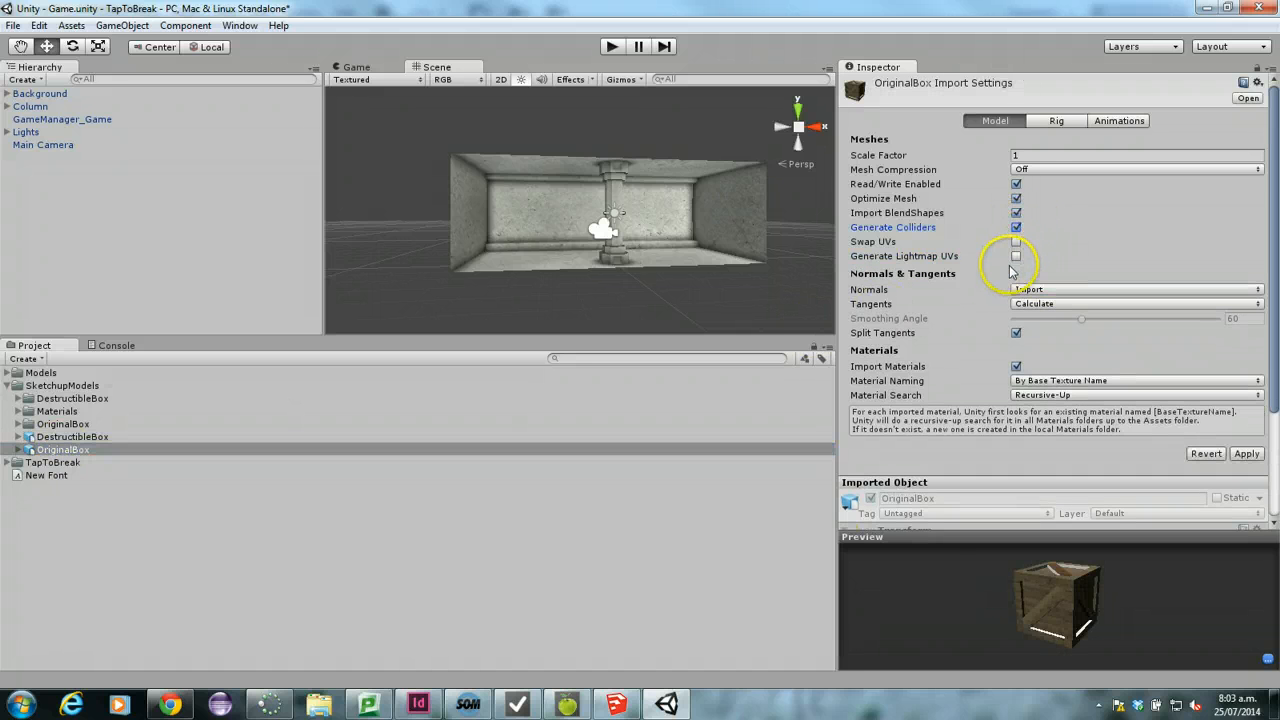
{"action": "left_click", "coordinate": [1015, 257]}
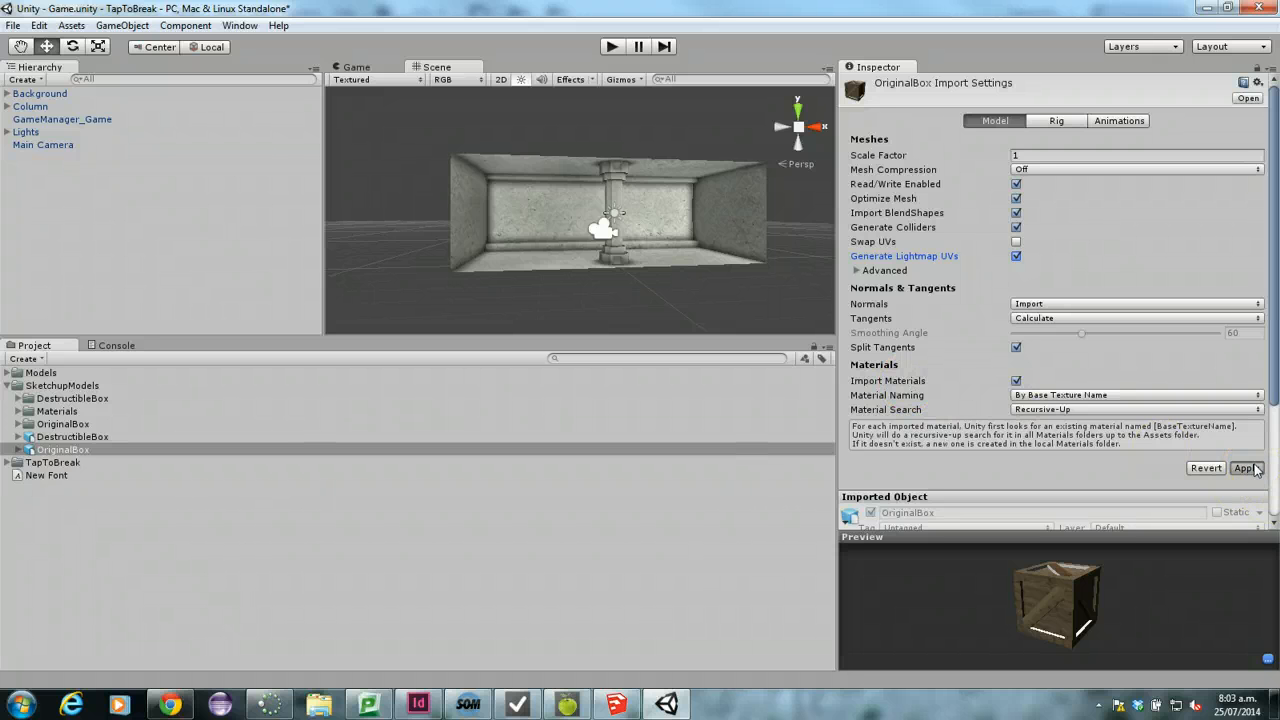
{"action": "left_click", "coordinate": [1245, 468]}
{"action": "left_click_drag", "start_coordinate": [1066, 594], "coordinate": [1022, 616]}
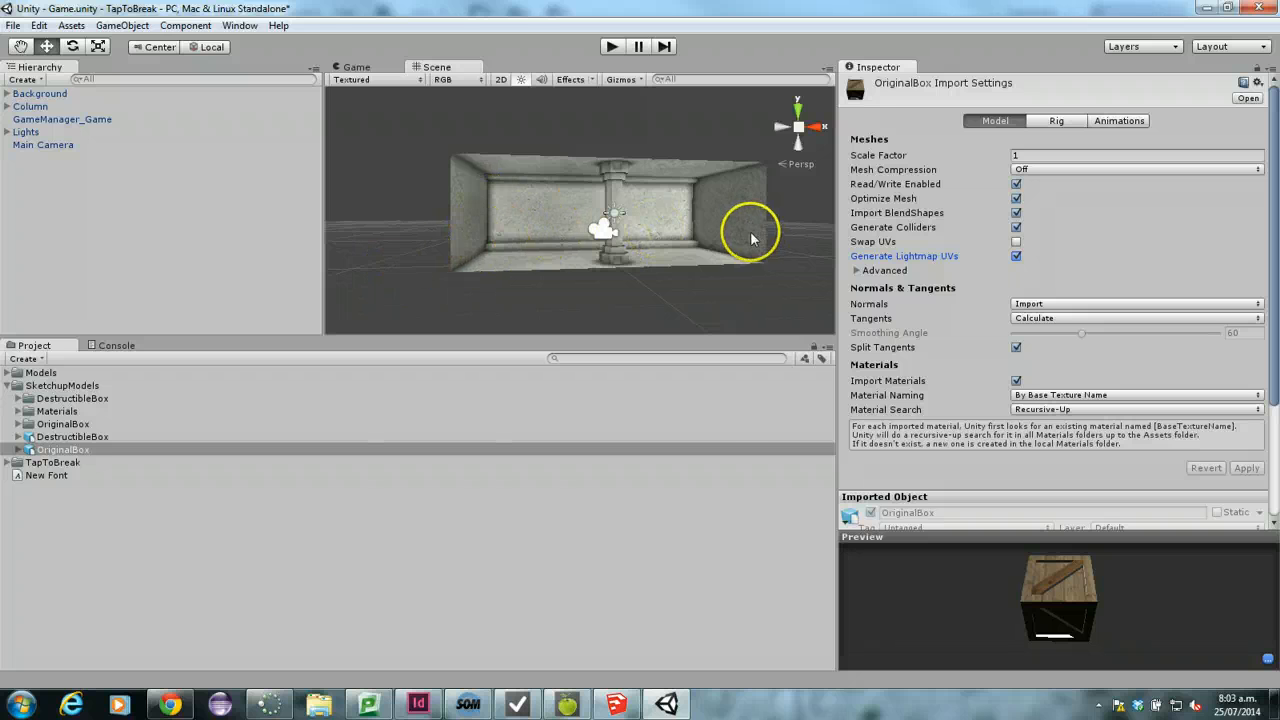
{"action": "right_click_drag", "start_coordinate": [716, 220], "coordinate": [137, 289]}
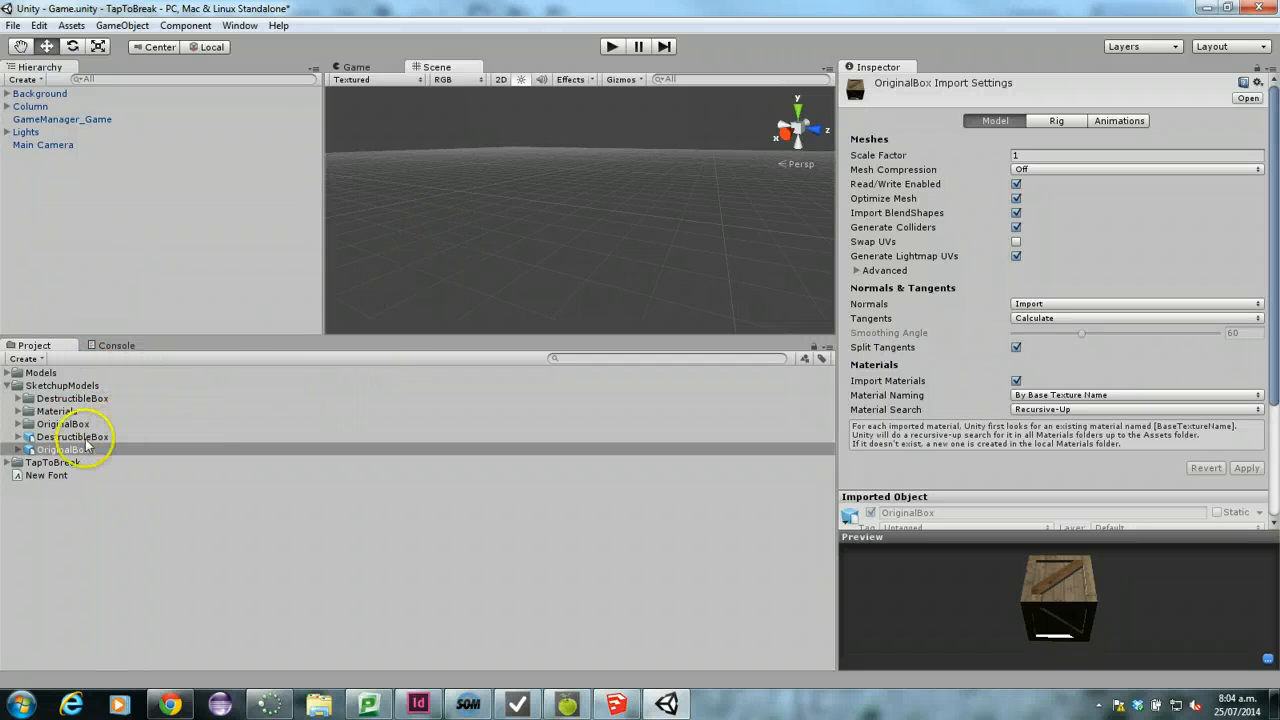
{"action": "scroll", "coordinate": [458, 260], "scroll_direction": "down", "scroll_amount": 2}
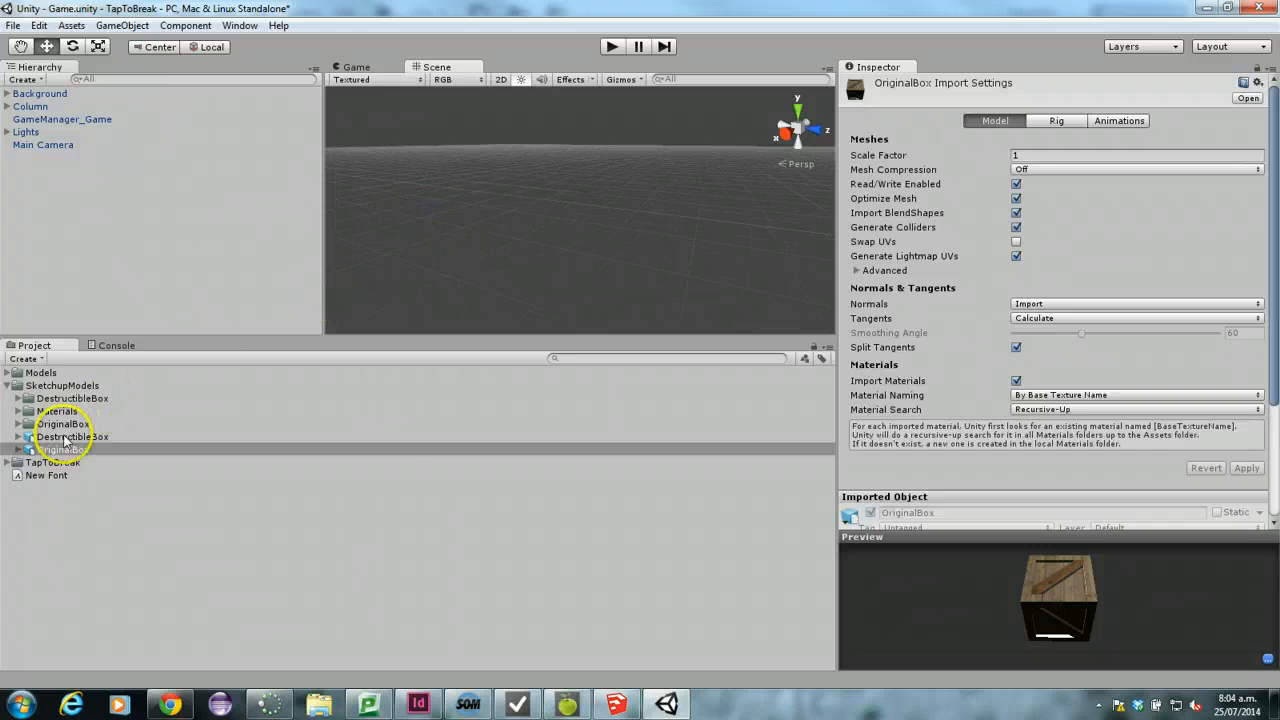
{"action": "left_click", "coordinate": [9, 386]}
{"action": "left_click", "coordinate": [8, 386]}
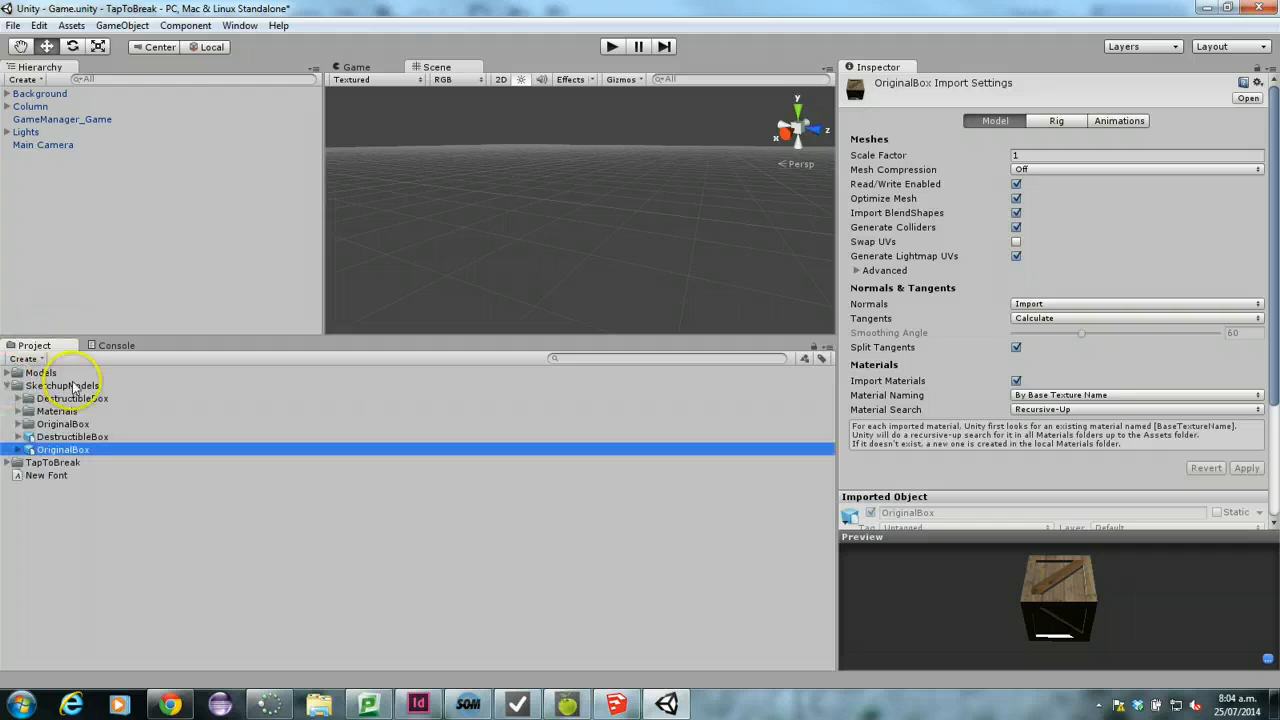
Step: Create a prefab named DestructibleBoxPart in SketchupModels and assign the DestructibleBox model to it
{"action": "left_click", "coordinate": [27, 359]}
{"action": "left_click", "coordinate": [60, 130]}
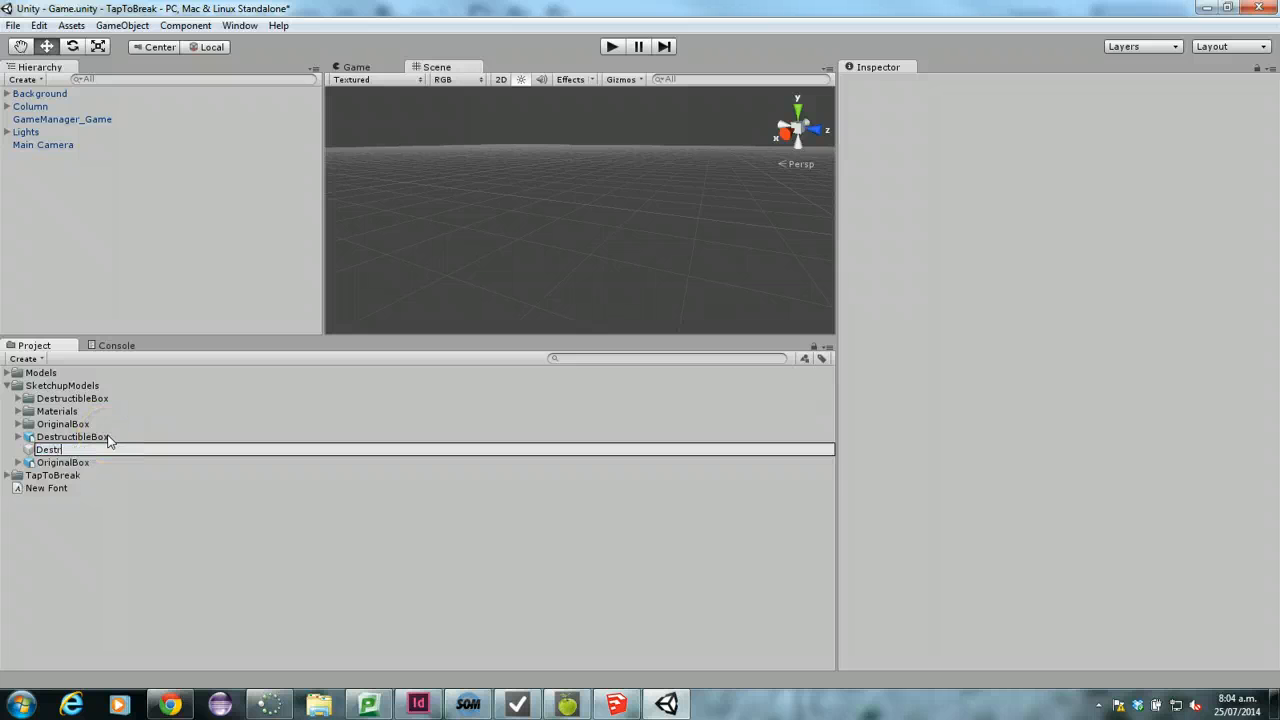
{"action": "type", "text": "DestructibleBoxPart"}
{"action": "key", "text": "Return"}
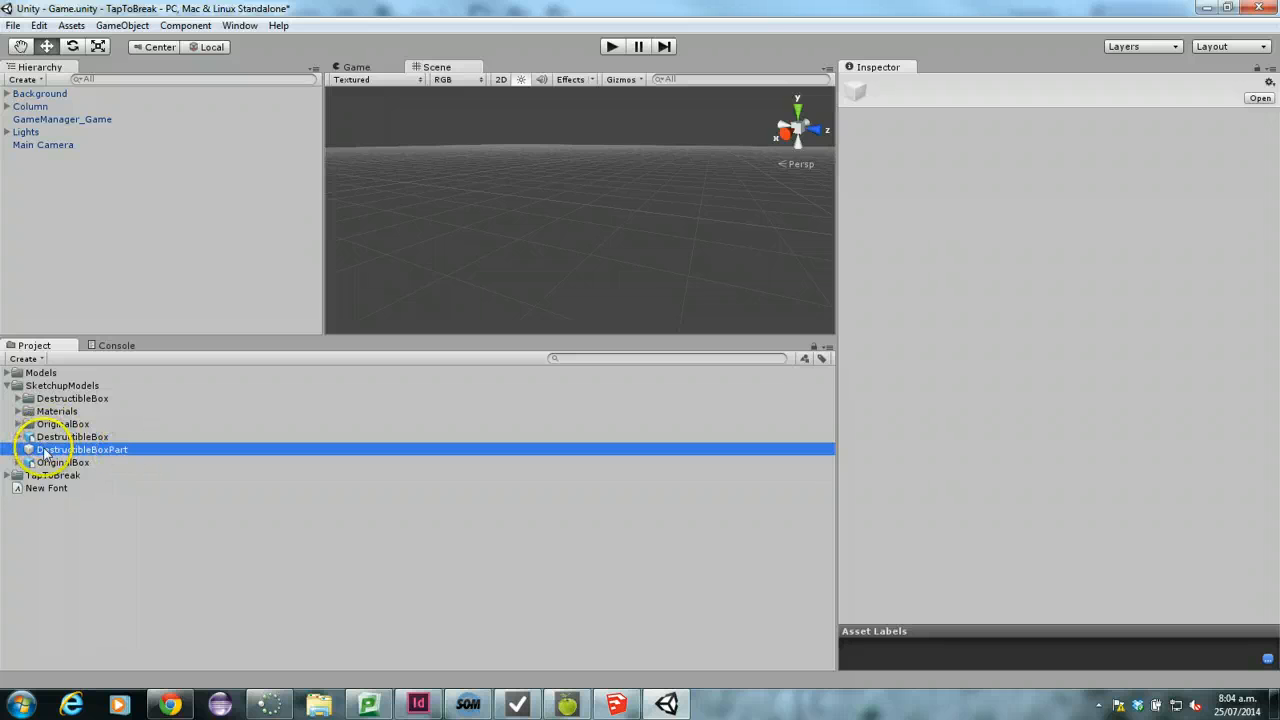
{"action": "left_click_drag", "start_coordinate": [45, 438], "coordinate": [60, 453]}
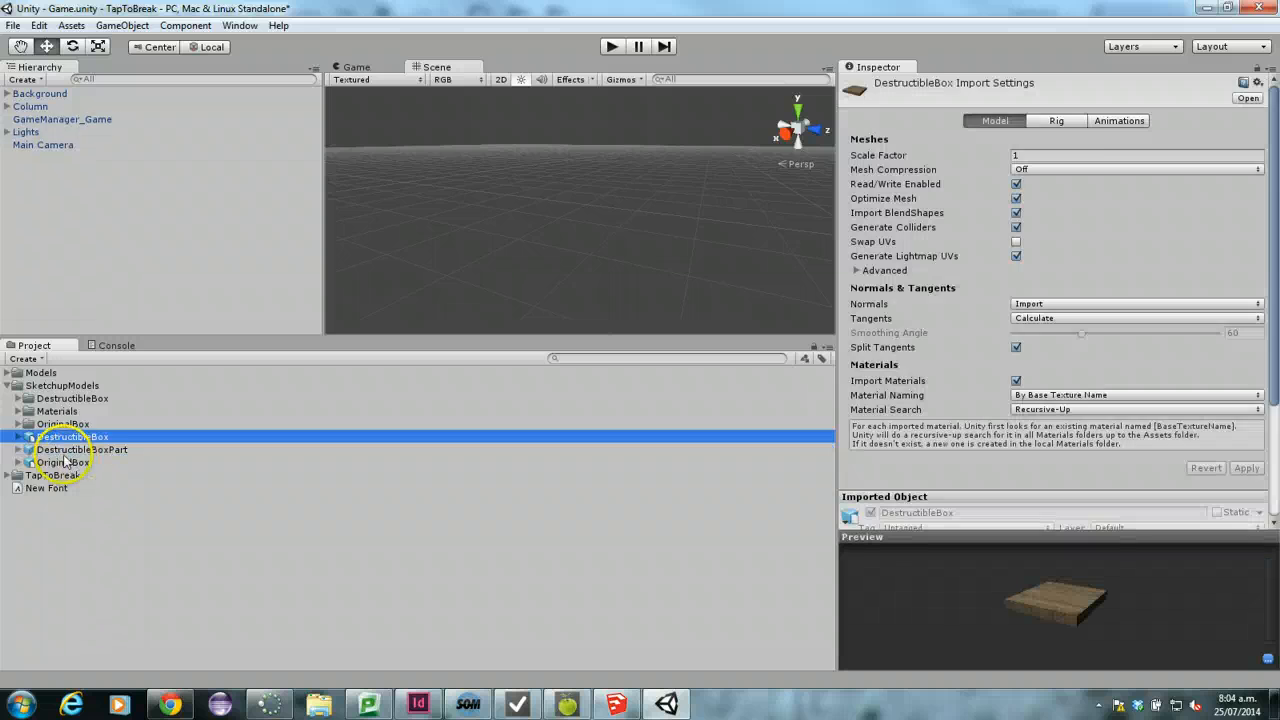
Step: Add a Rigidbody component to the DestructibleBoxPart prefab
{"action": "left_click", "coordinate": [60, 452]}
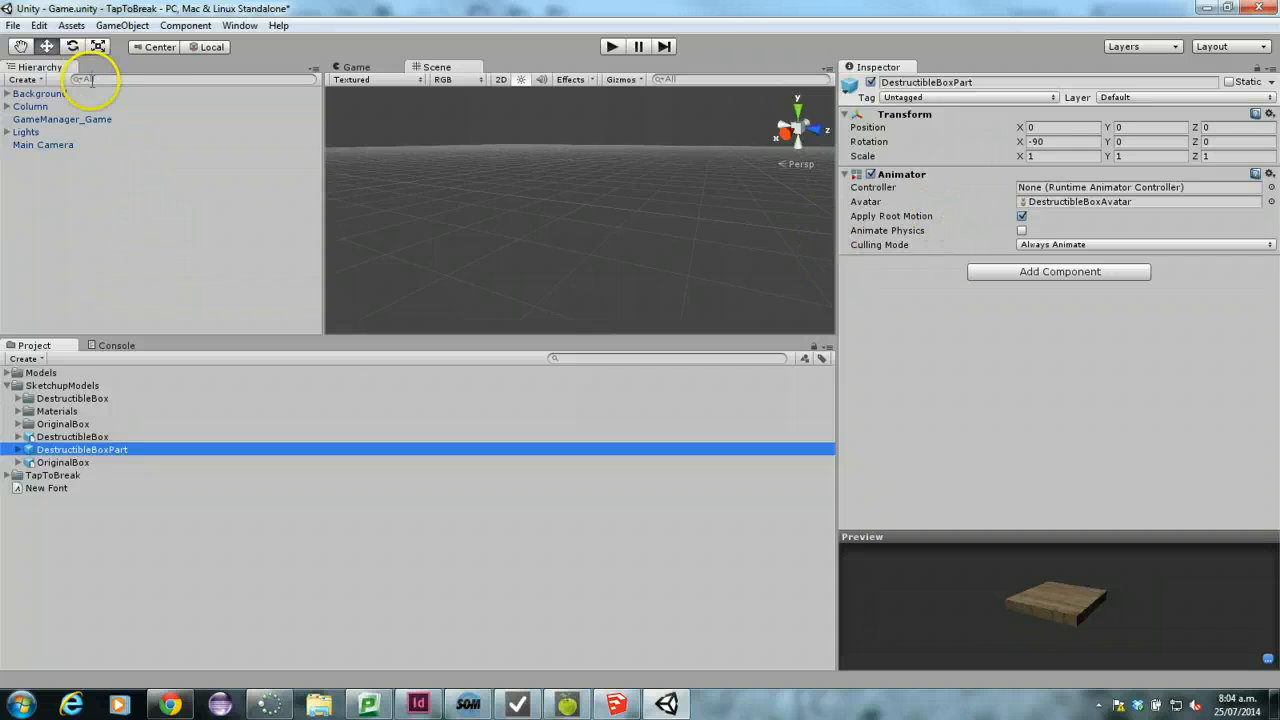
{"action": "left_click", "coordinate": [137, 28]}
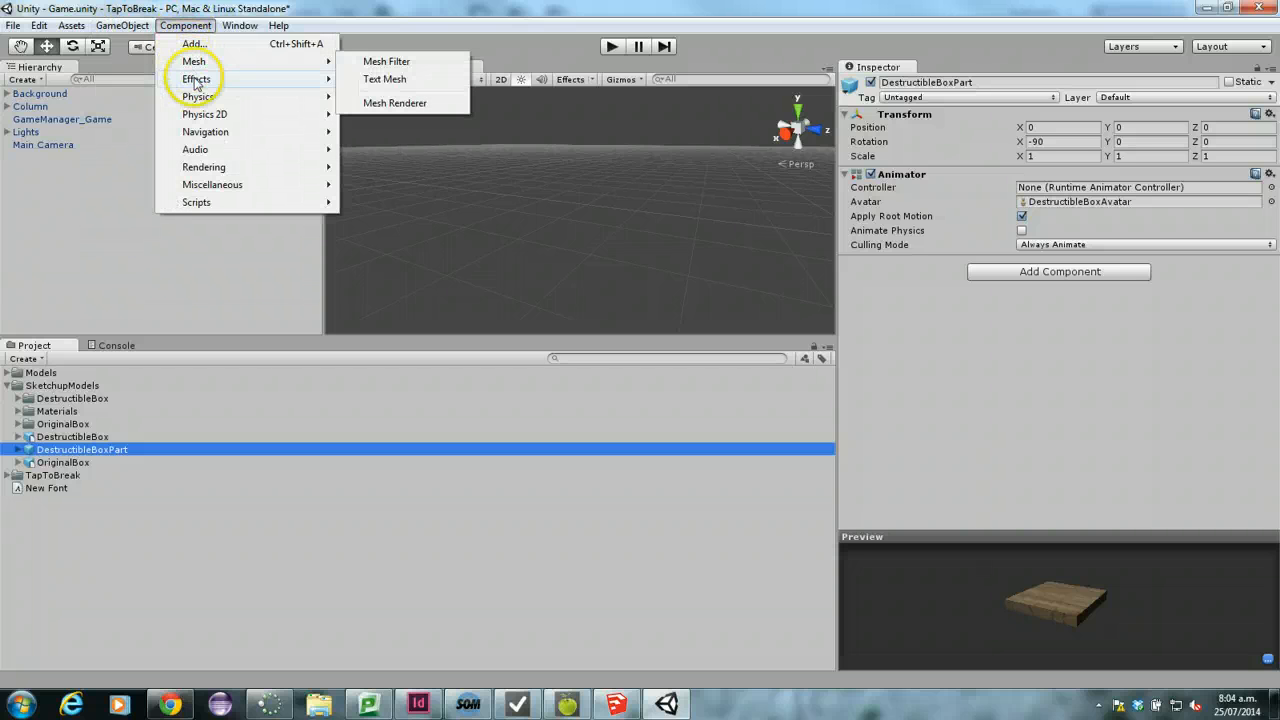
{"action": "mouse_move", "coordinate": [200, 100]}
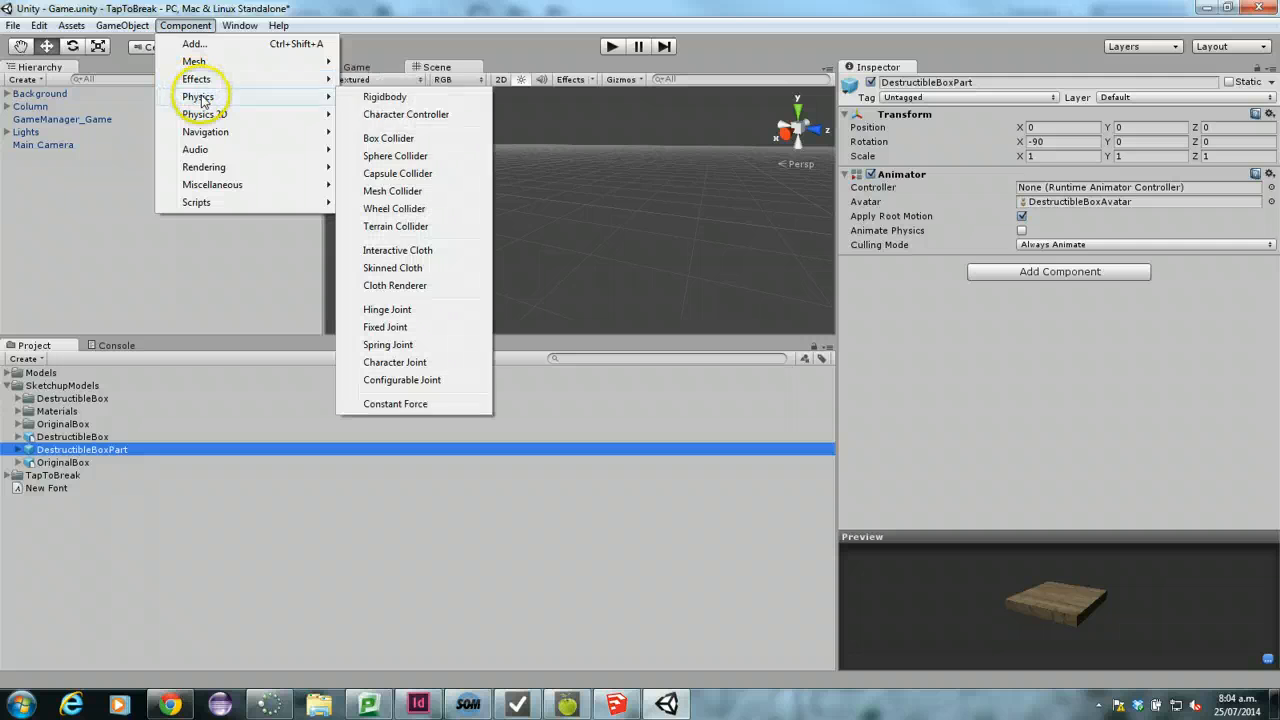
{"action": "left_click", "coordinate": [383, 98]}
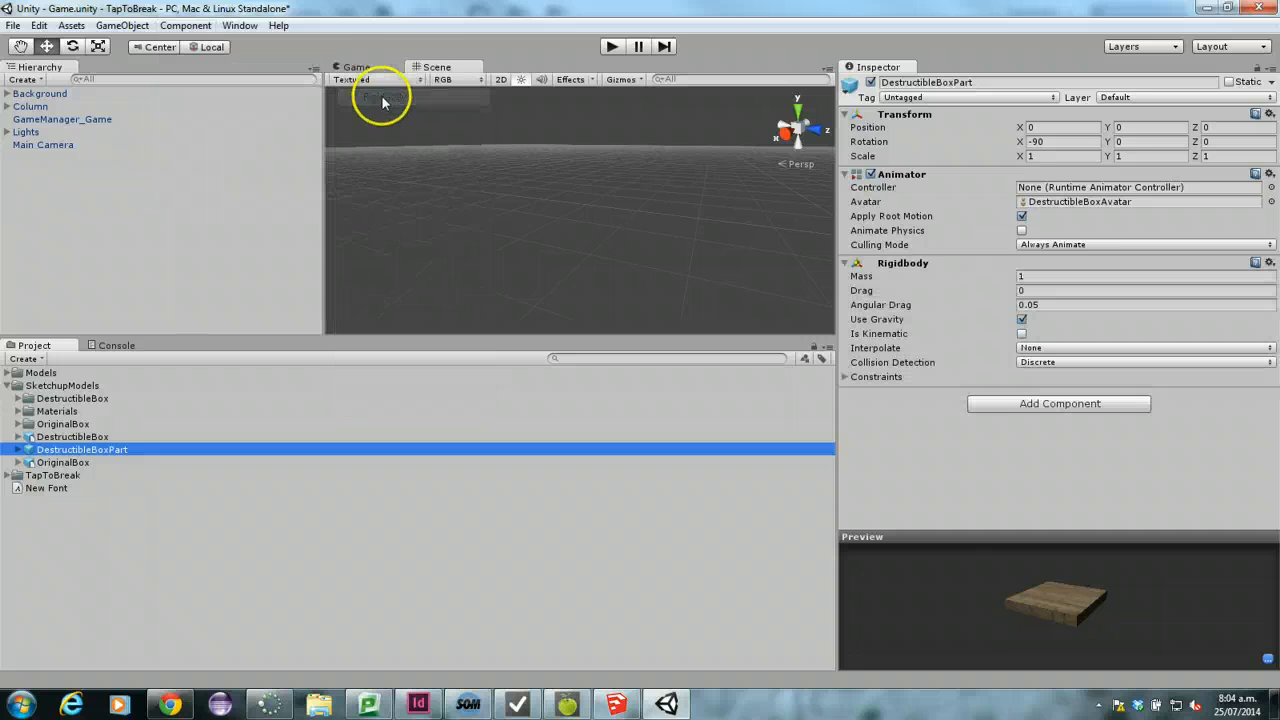
Step: Add a Mesh Collider to the DestructibleBoxPart prefab and set its mesh to Box_1
{"action": "left_click", "coordinate": [184, 26]}
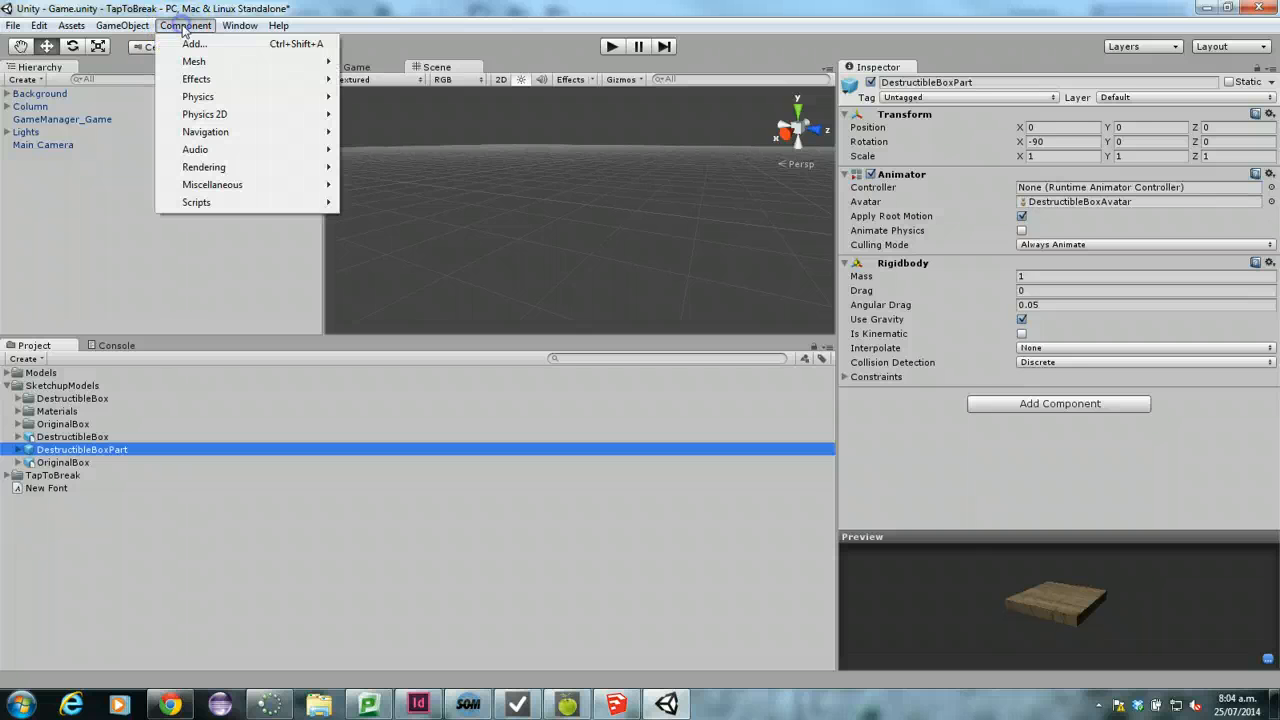
{"action": "mouse_move", "coordinate": [211, 99]}
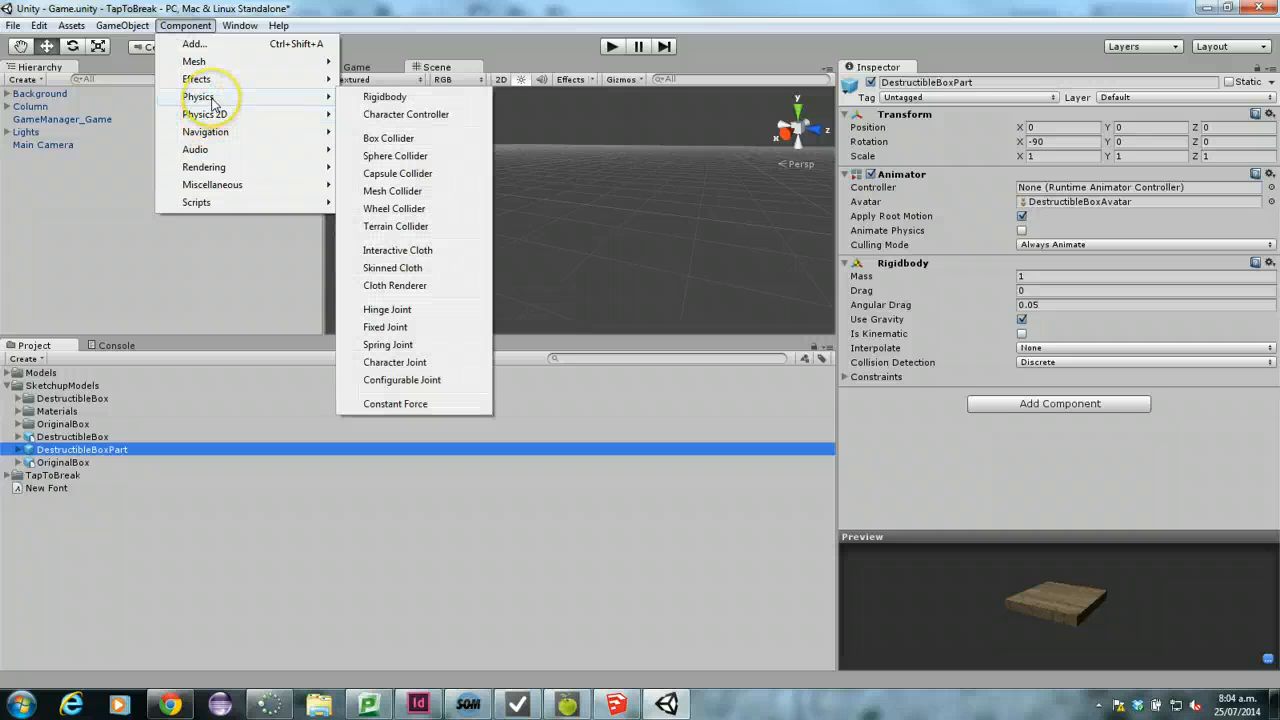
{"action": "left_click", "coordinate": [409, 191]}
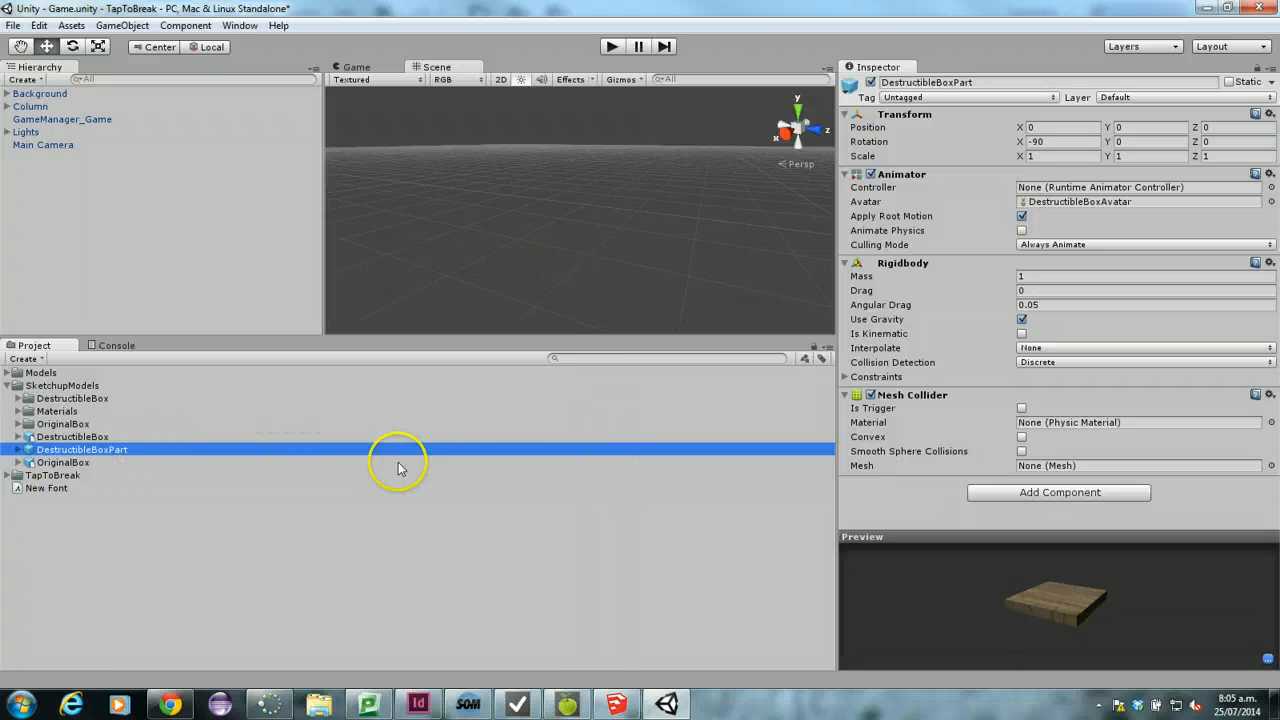
{"action": "left_click", "coordinate": [1268, 467]}
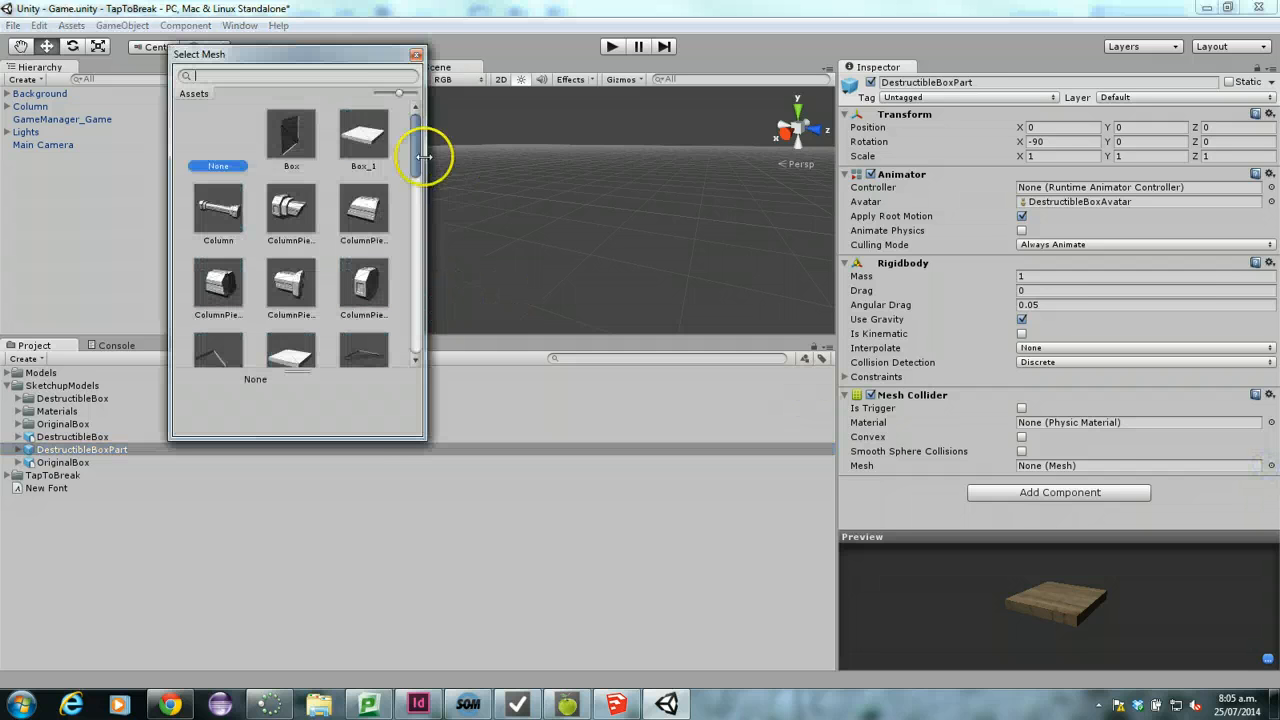
{"action": "left_click", "coordinate": [363, 140]}
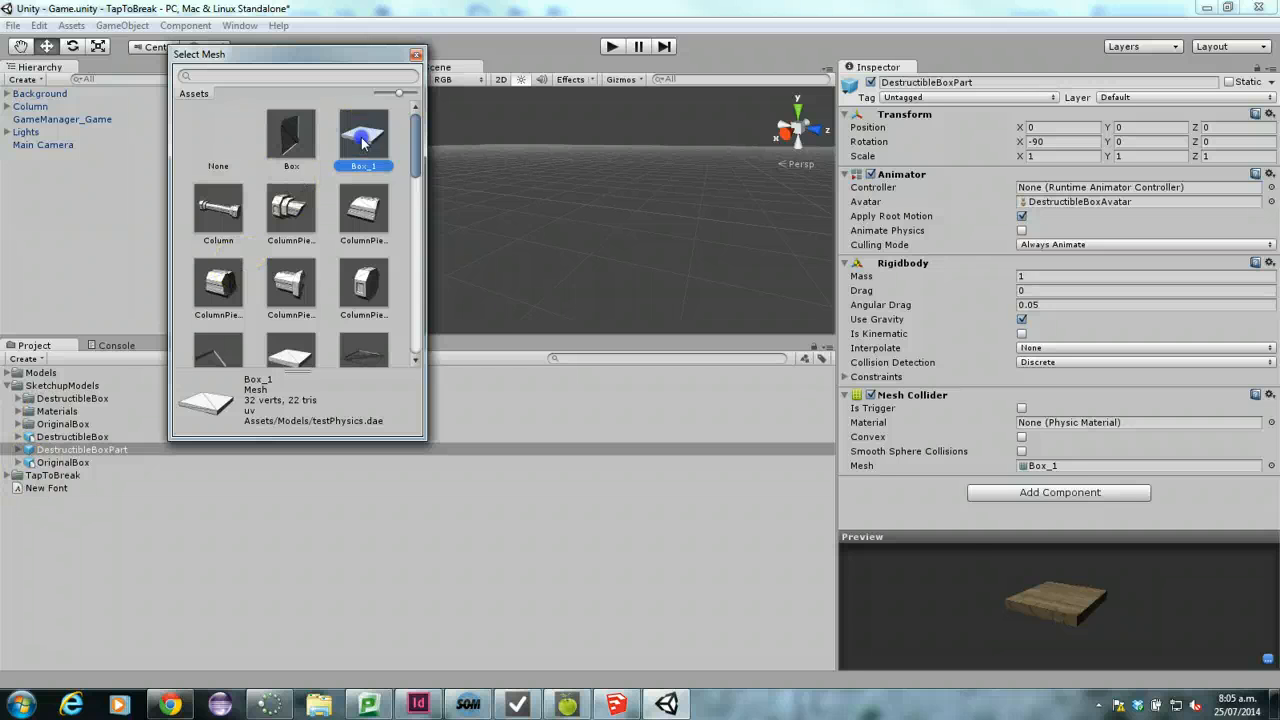
{"action": "double_click", "coordinate": [363, 140]}
{"action": "left_click", "coordinate": [20, 451]}
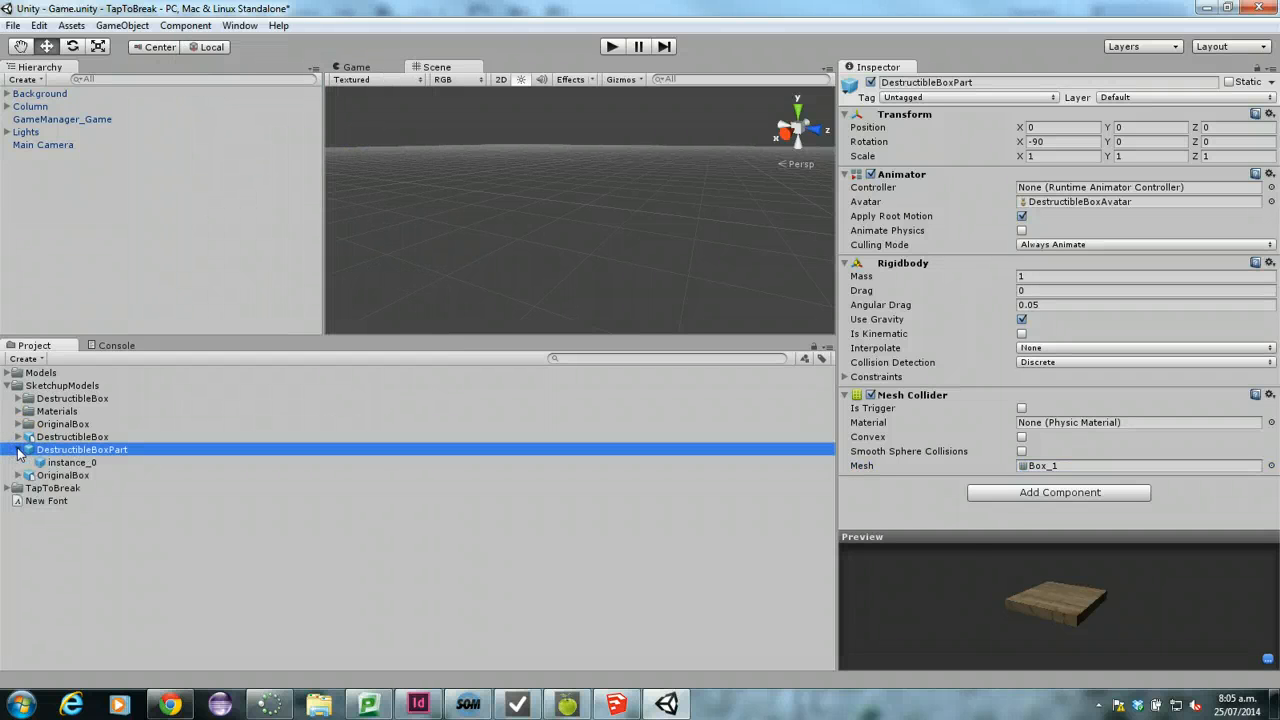
{"action": "left_click", "coordinate": [20, 451]}
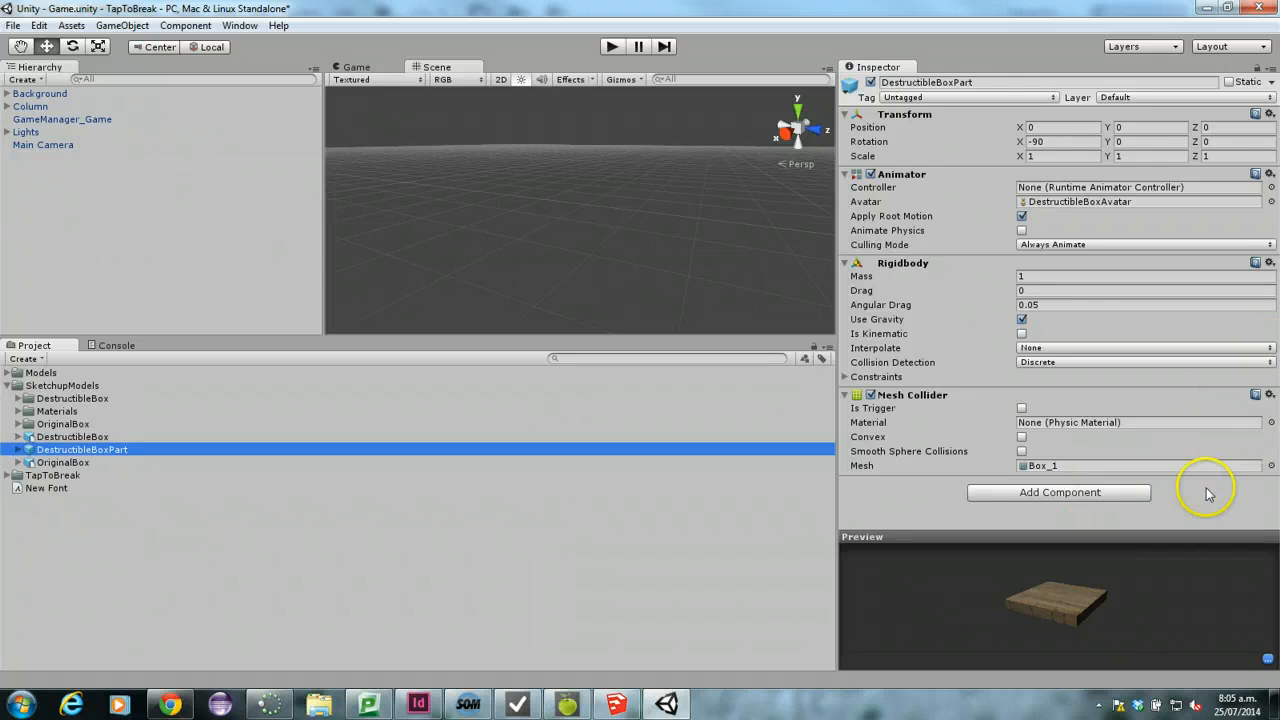
{"action": "left_click", "coordinate": [1271, 466]}
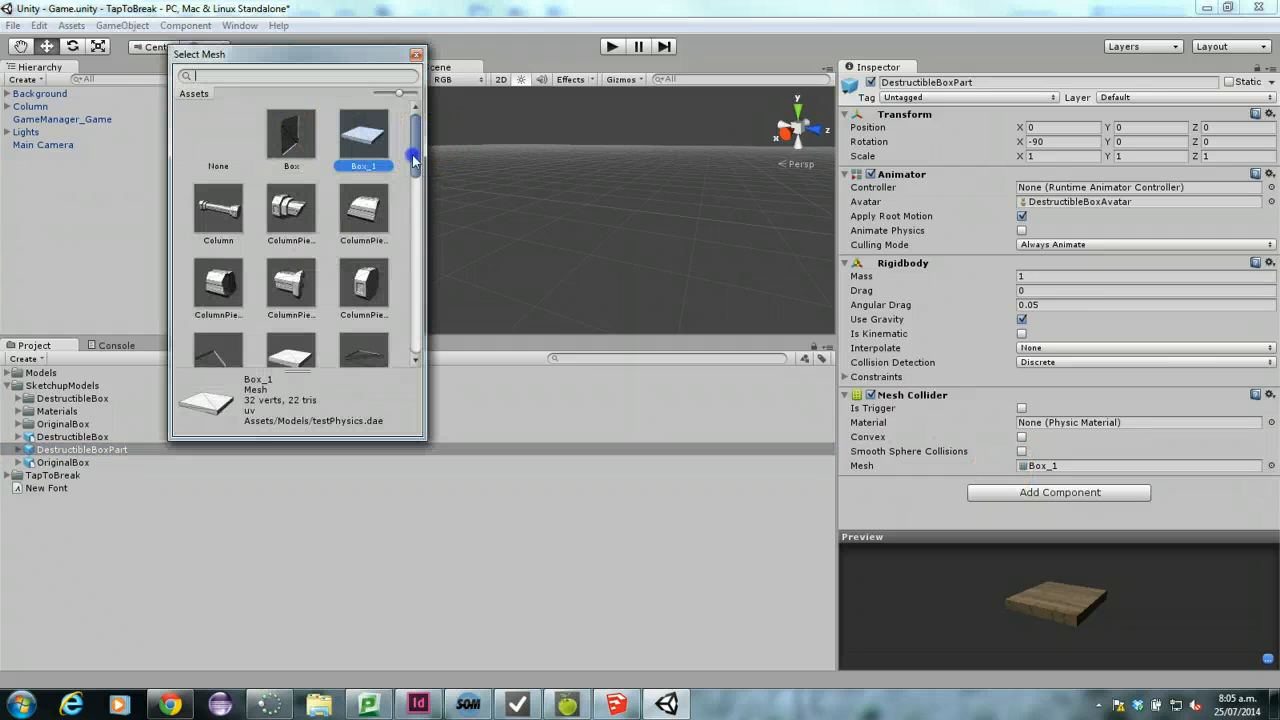
{"action": "left_click_drag", "start_coordinate": [414, 160], "coordinate": [434, 71]}
{"action": "left_click", "coordinate": [416, 54]}
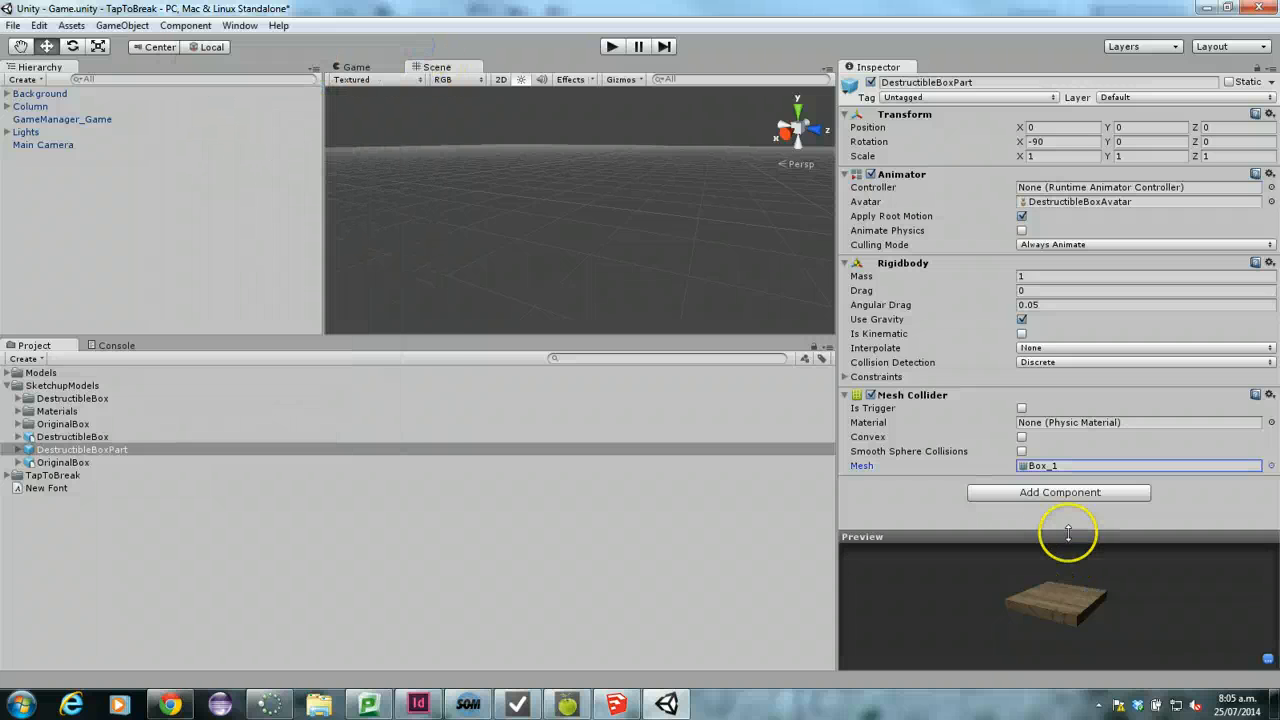
{"action": "left_click", "coordinate": [19, 450]}
{"action": "left_click", "coordinate": [52, 463]}
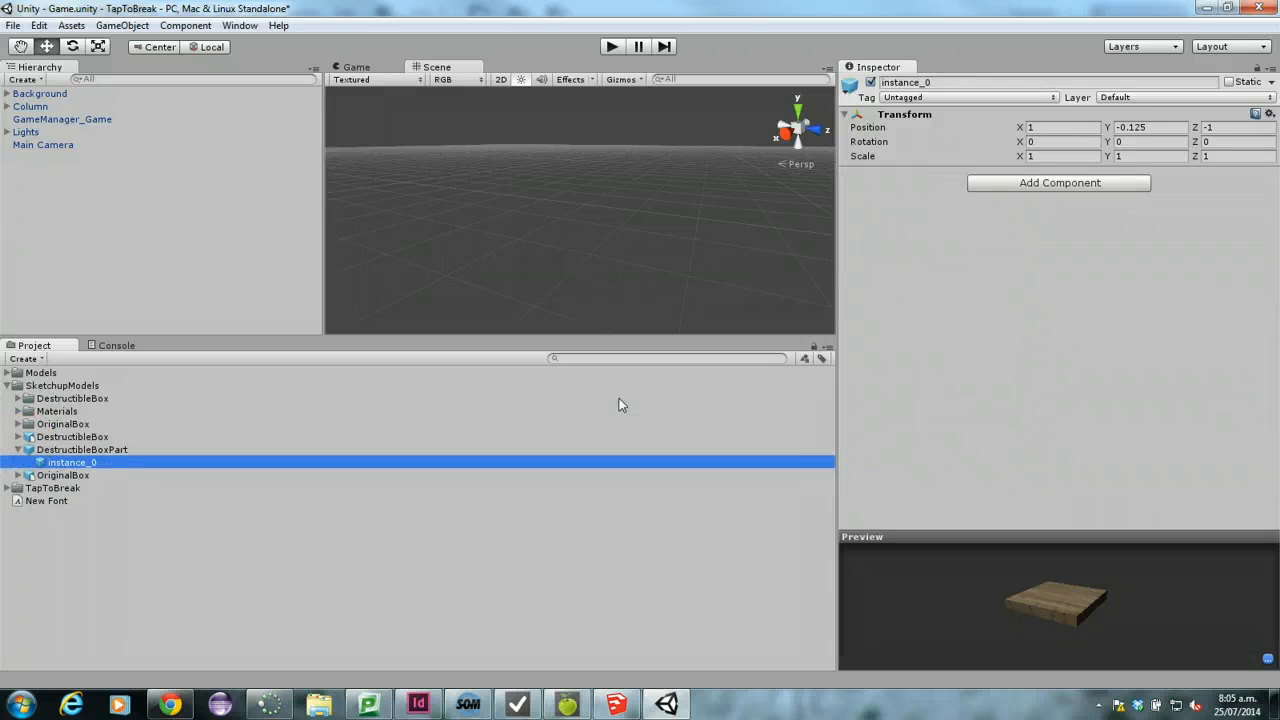
{"action": "left_click", "coordinate": [1026, 184]}
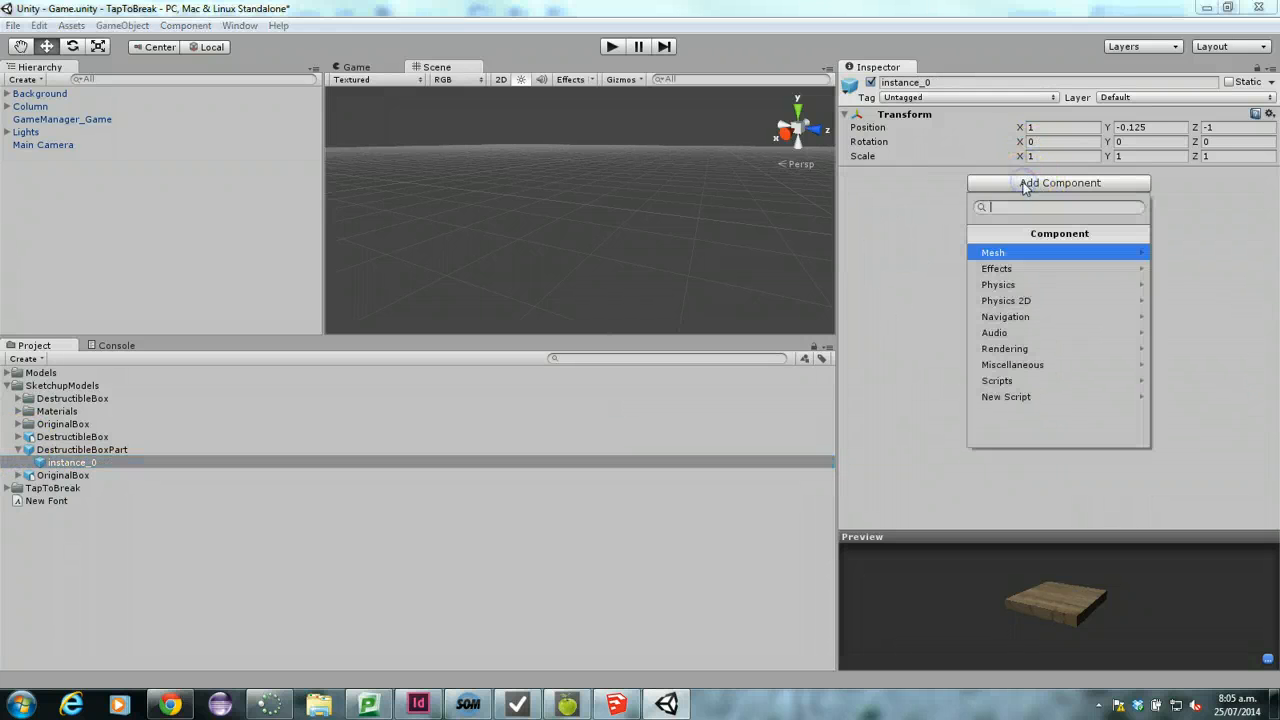
{"action": "left_click", "coordinate": [1005, 285]}
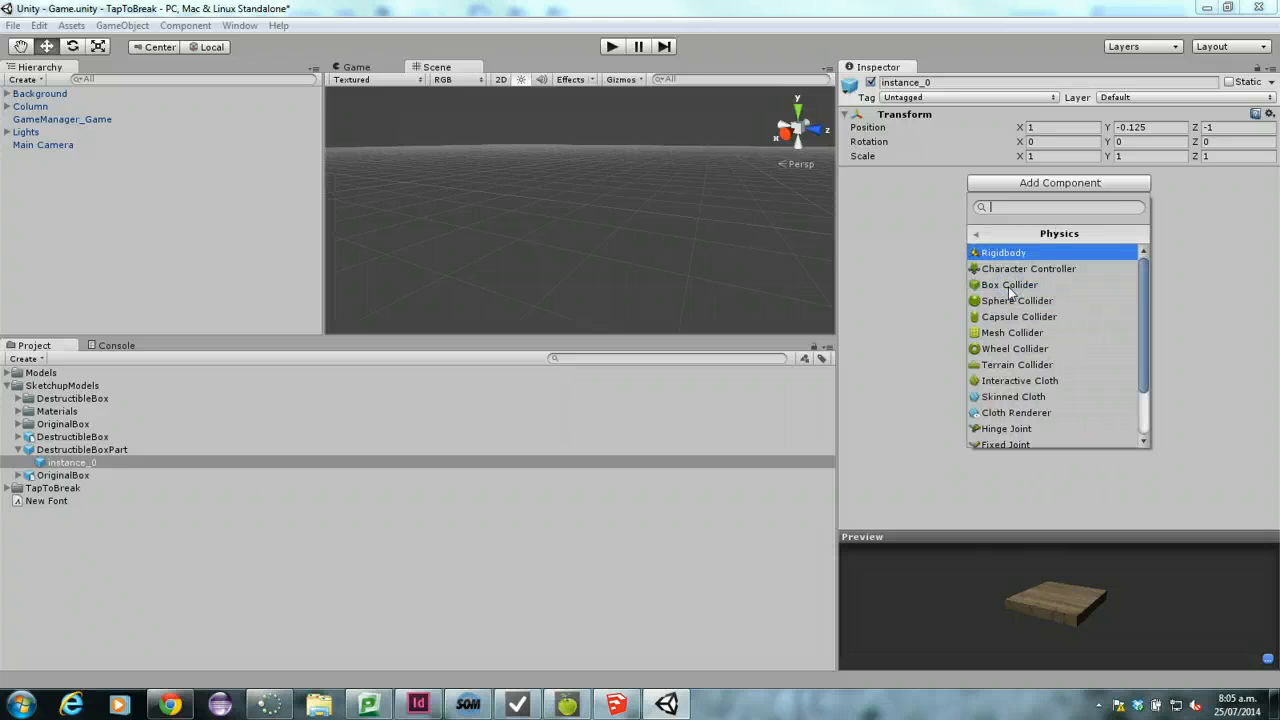
{"action": "left_click", "coordinate": [1015, 334]}
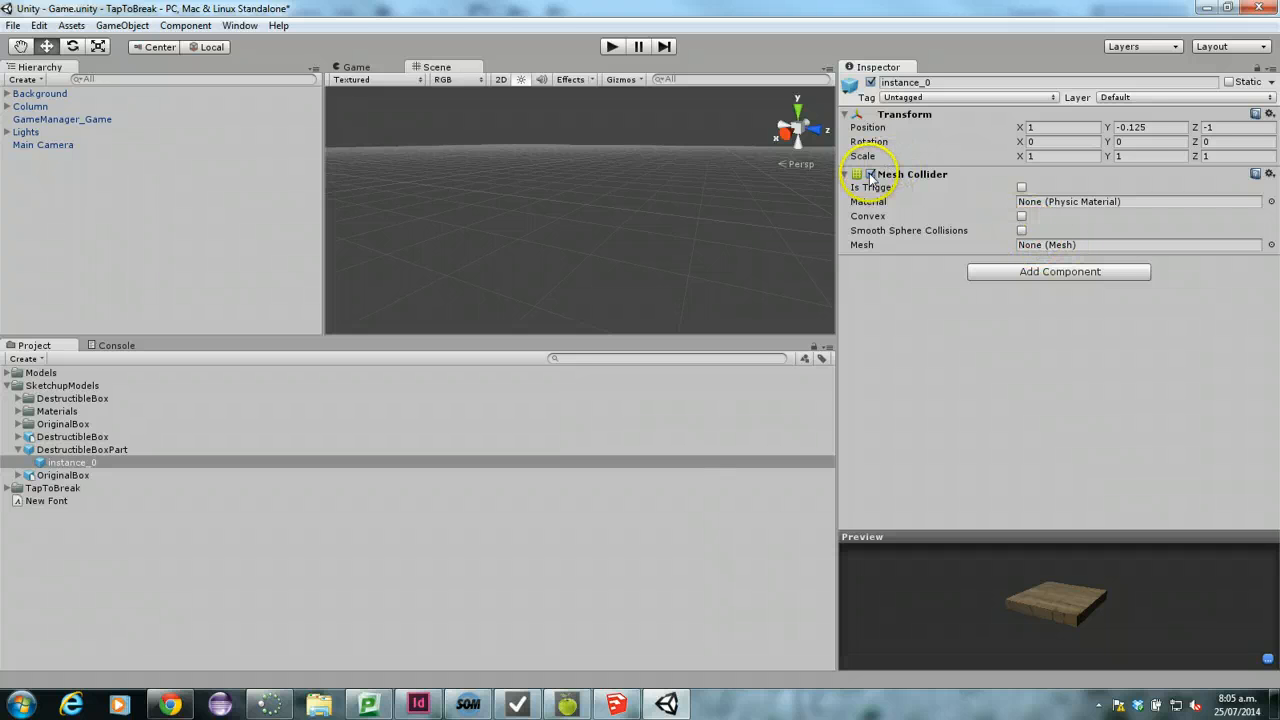
{"action": "left_click", "coordinate": [1268, 175]}
{"action": "left_click", "coordinate": [1110, 216]}
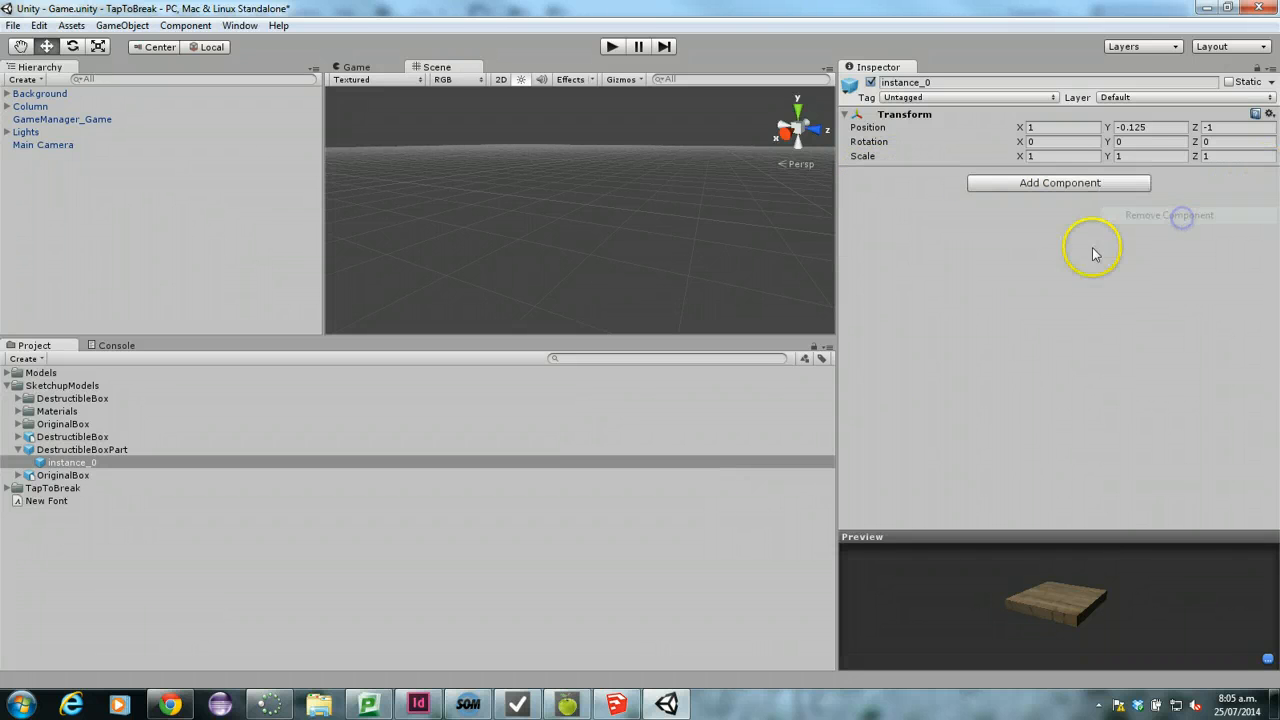
Step: Place the DestructibleBoxPart prefab in the scene and compare its collider outline with the wooden panel
{"action": "left_click", "coordinate": [103, 452]}
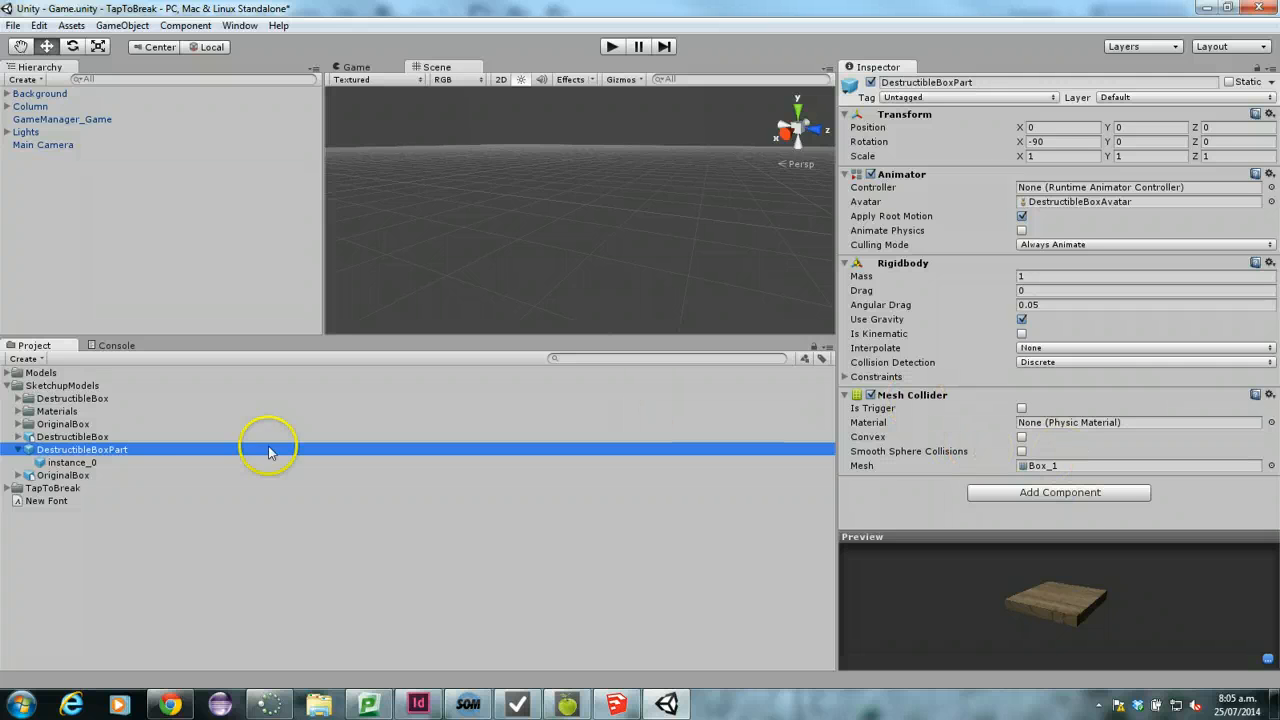
{"action": "left_click_drag", "start_coordinate": [63, 452], "coordinate": [570, 172]}
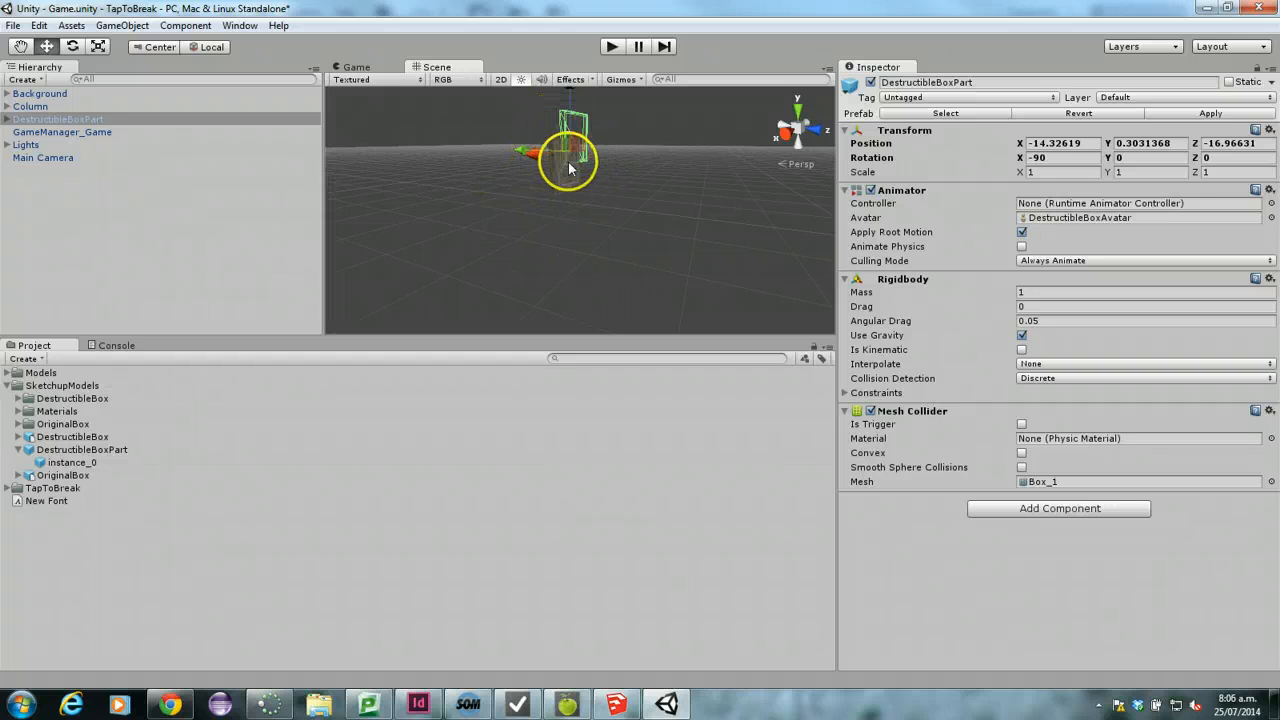
{"action": "middle_click_drag", "start_coordinate": [561, 148], "coordinate": [603, 180]}
{"action": "right_click_drag", "start_coordinate": [603, 180], "coordinate": [434, 212]}
{"action": "key", "text": "s"}
{"action": "key", "text": "f"}
{"action": "right_click_drag", "start_coordinate": [652, 195], "coordinate": [126, 178]}
{"action": "key", "text": "w"}
{"action": "key", "text": "s"}
{"action": "key", "text": "w"}
{"action": "key", "text": "w"}
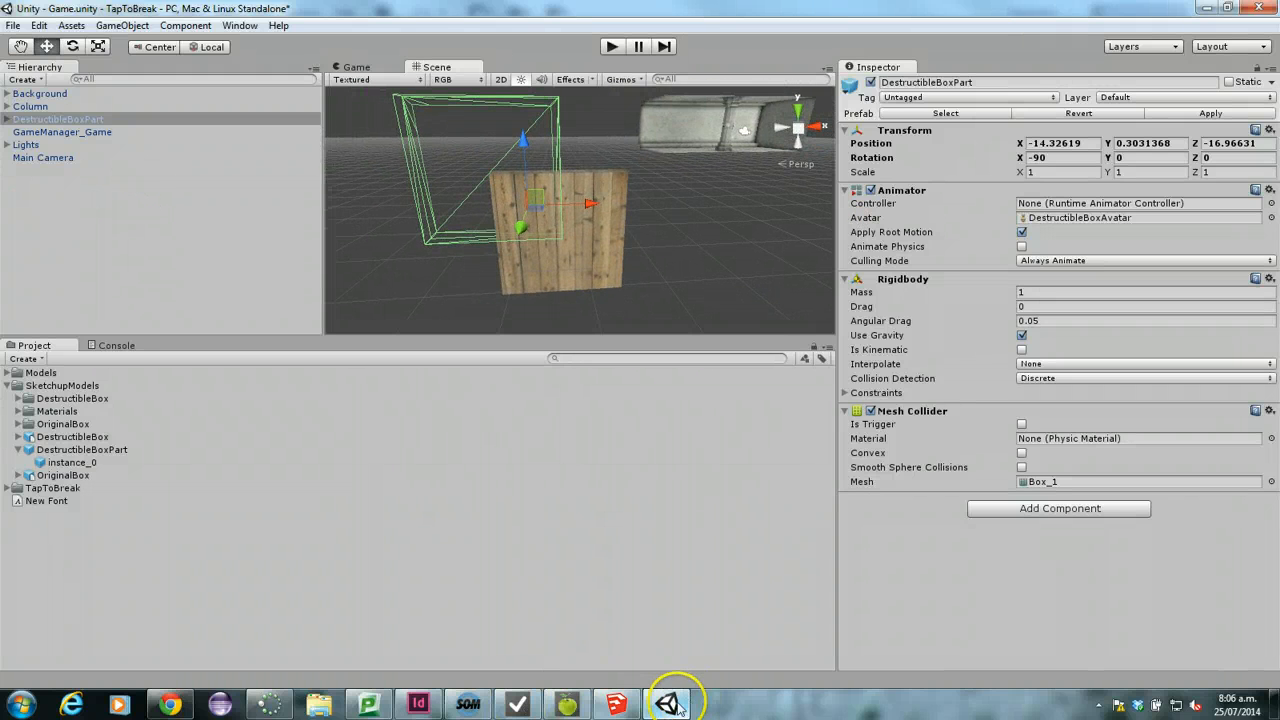
Step: Open the DestructibleBox model in SketchUp, examine the panel's position relative to the axes, and return to Unity
{"action": "left_click", "coordinate": [614, 702]}
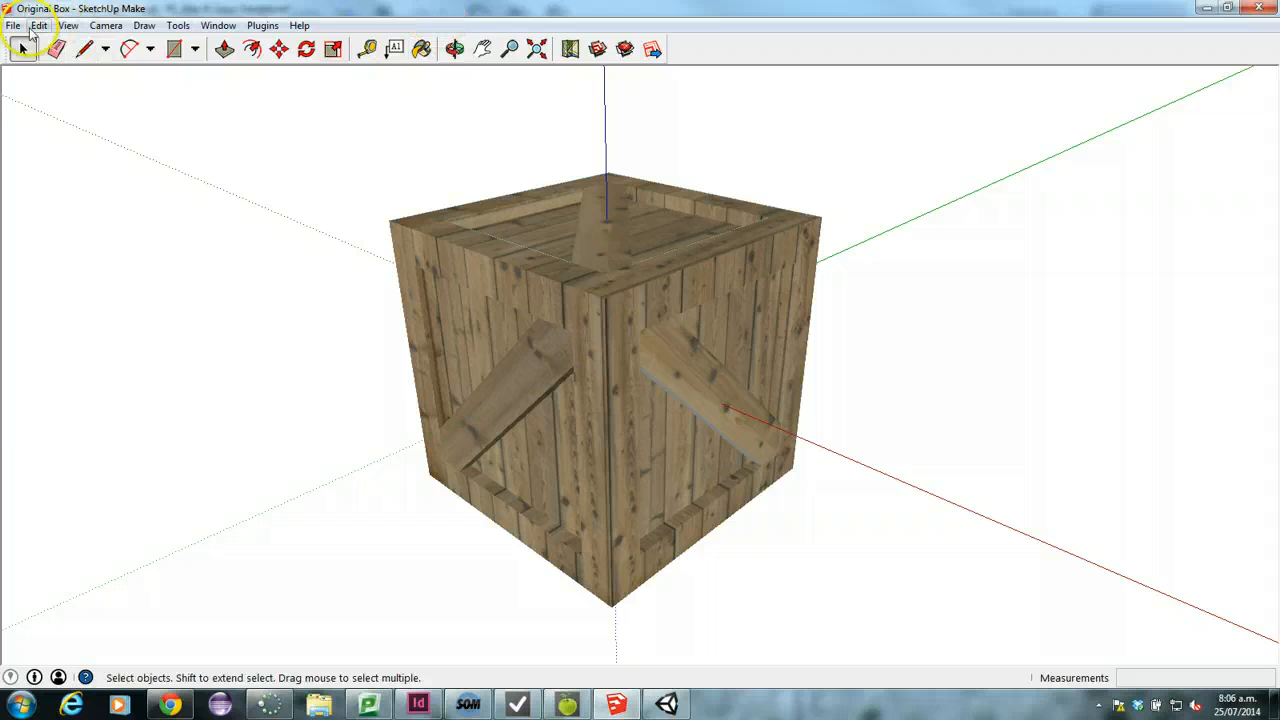
{"action": "left_click", "coordinate": [13, 25]}
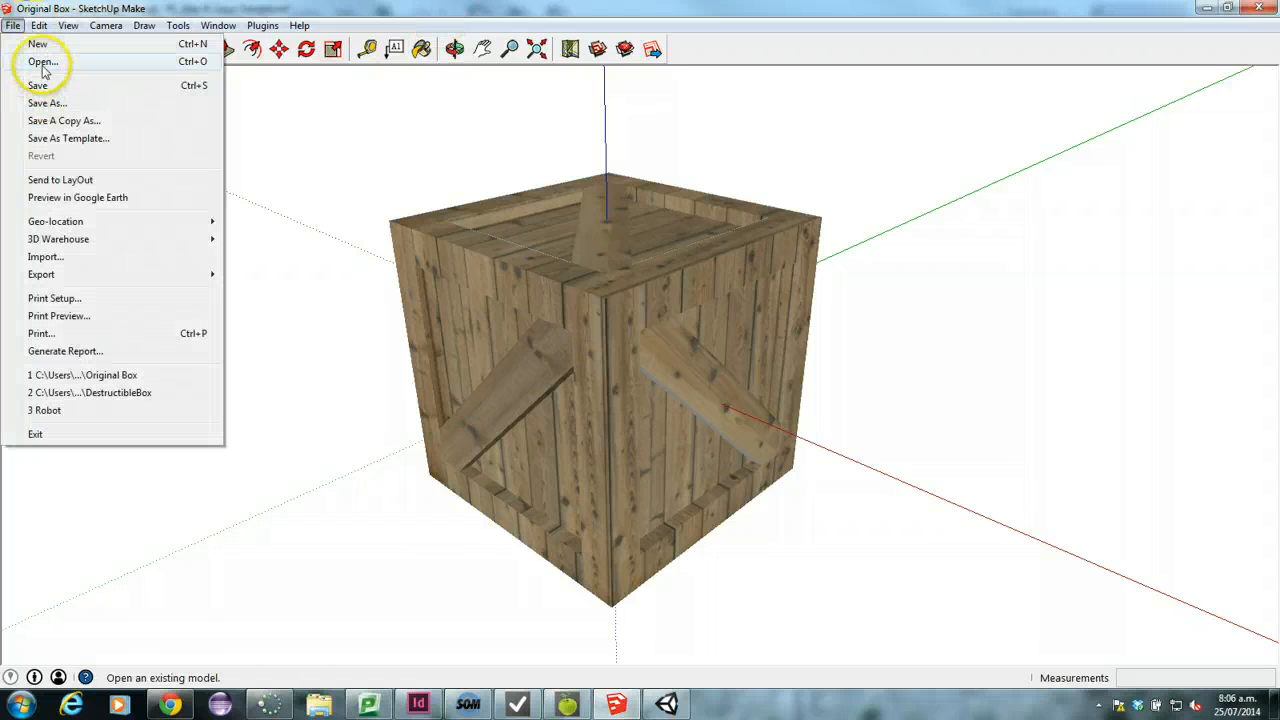
{"action": "left_click", "coordinate": [61, 391]}
{"action": "mouse_move", "coordinate": [780, 380]}
{"action": "middle_mouse_down"}
{"action": "mouse_move", "coordinate": [346, 311]}
{"action": "mouse_move", "coordinate": [230, 195]}
{"action": "mouse_move", "coordinate": [671, 286]}
{"action": "mouse_move", "coordinate": [1009, 300]}
{"action": "middle_mouse_up"}
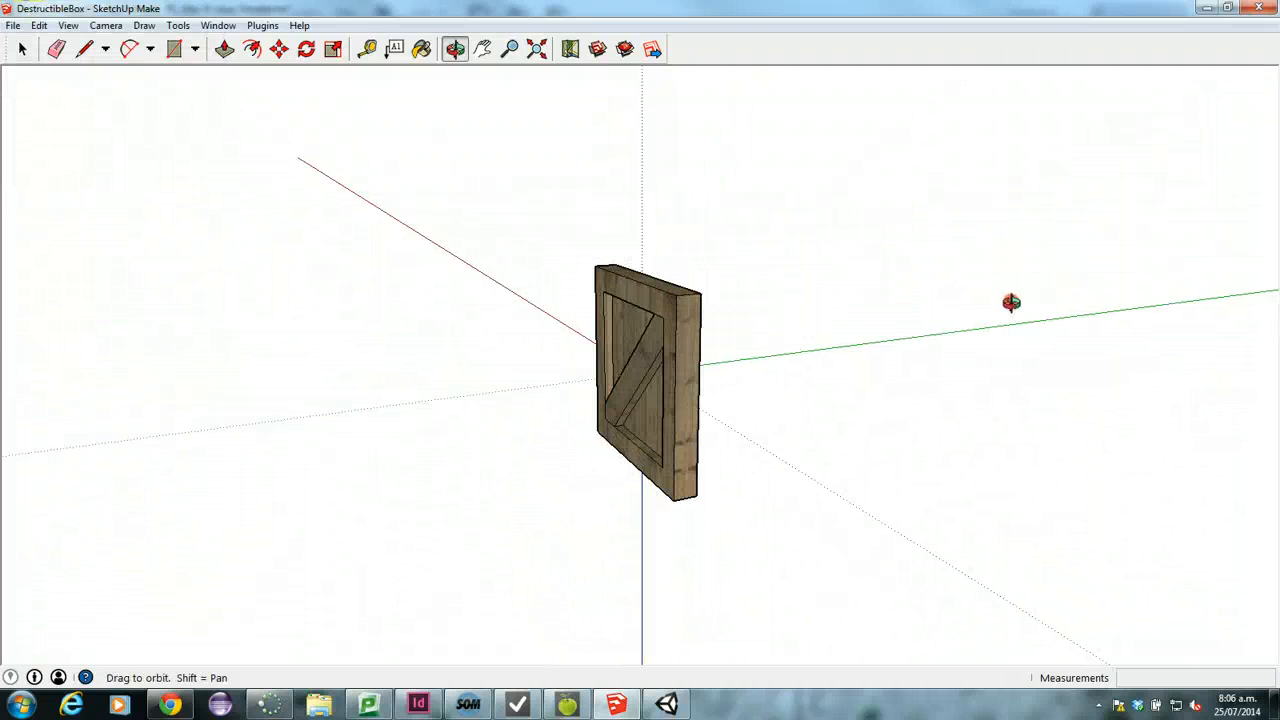
{"action": "left_click", "coordinate": [666, 705]}
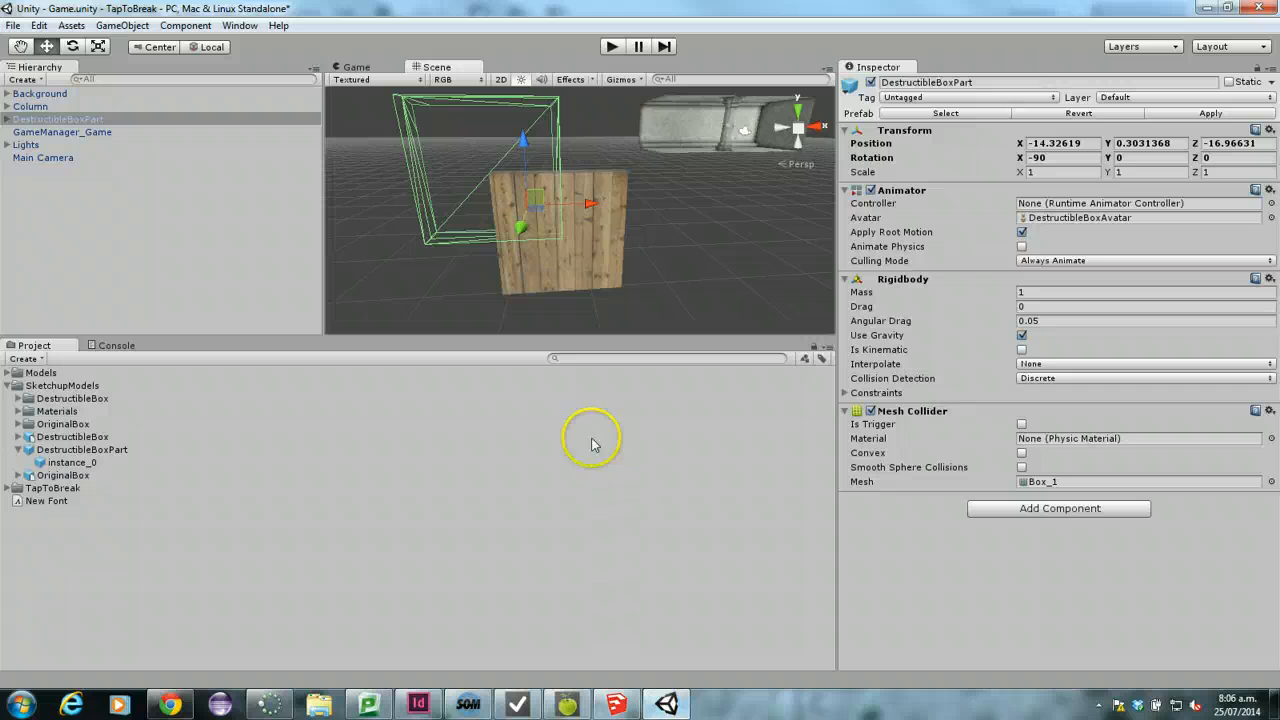
{"action": "left_click", "coordinate": [666, 705]}
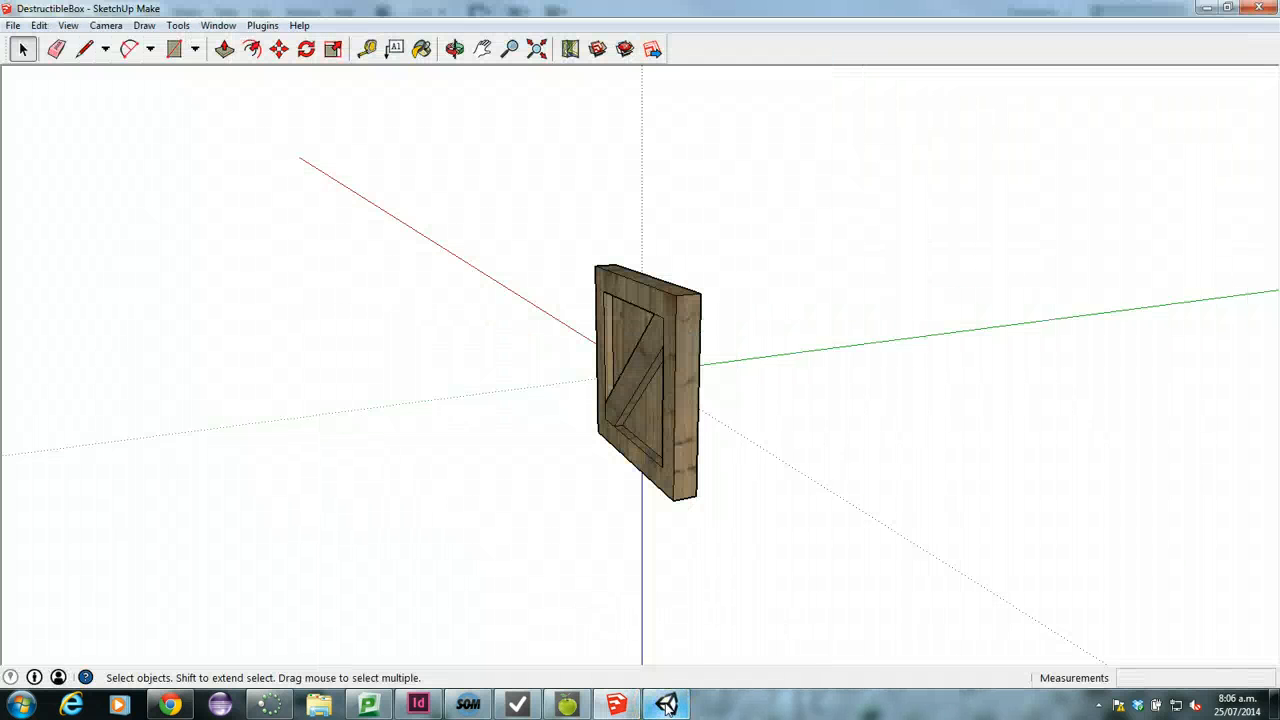
{"action": "left_click", "coordinate": [669, 706]}
Step: Set the transform handles to Global and inspect the components of the CrateBox child and the DestructibleBoxPart prefab
{"action": "middle_click_drag", "start_coordinate": [610, 250], "coordinate": [659, 252]}
{"action": "left_click", "coordinate": [210, 47]}
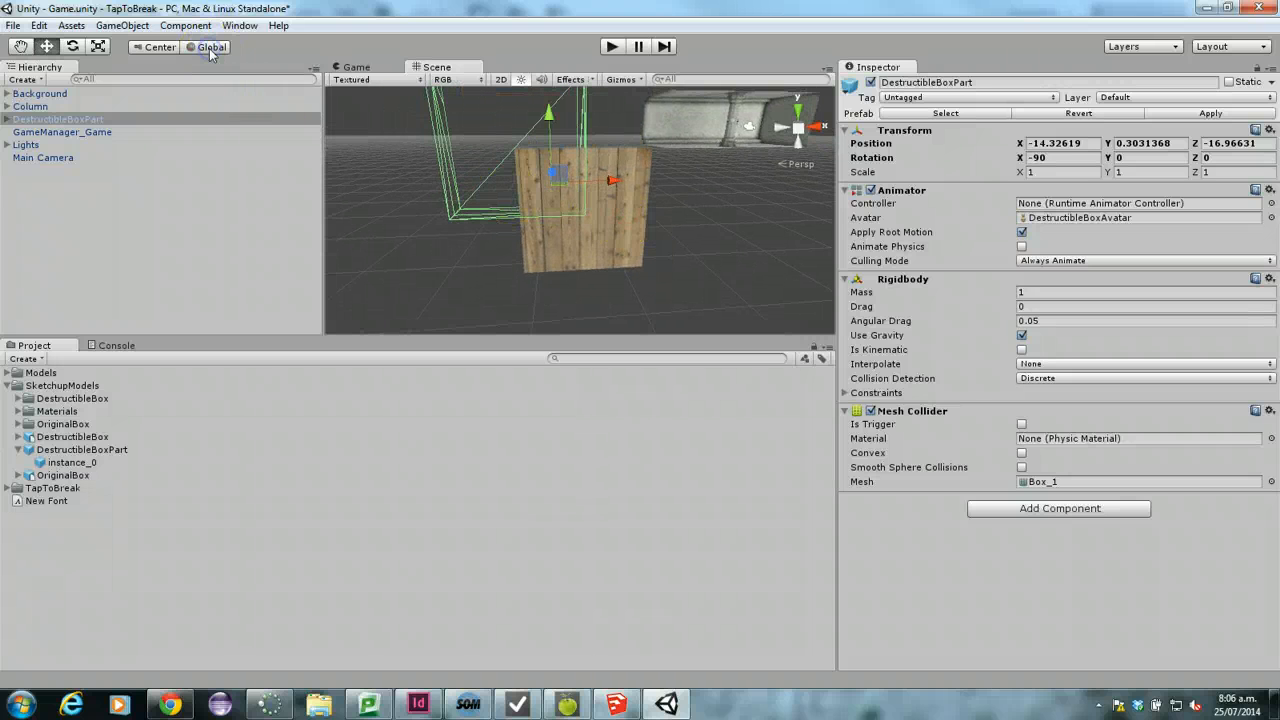
{"action": "left_click", "coordinate": [560, 238]}
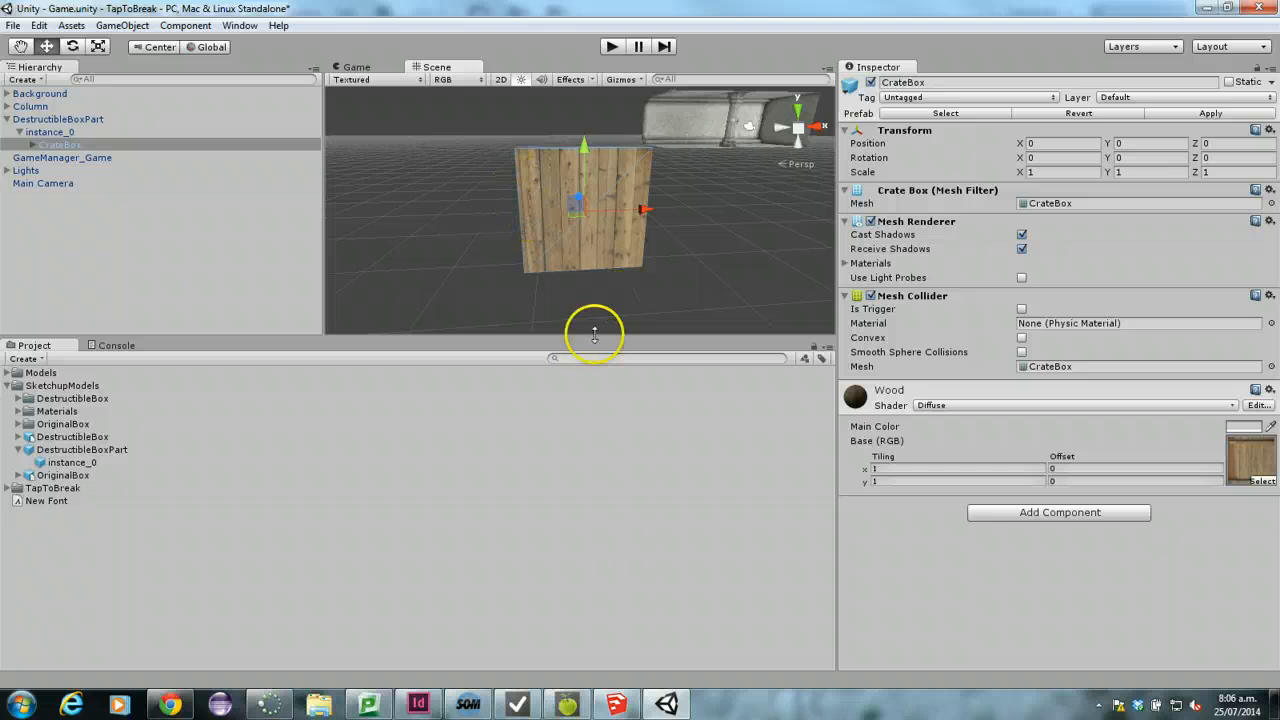
{"action": "left_click", "coordinate": [60, 452]}
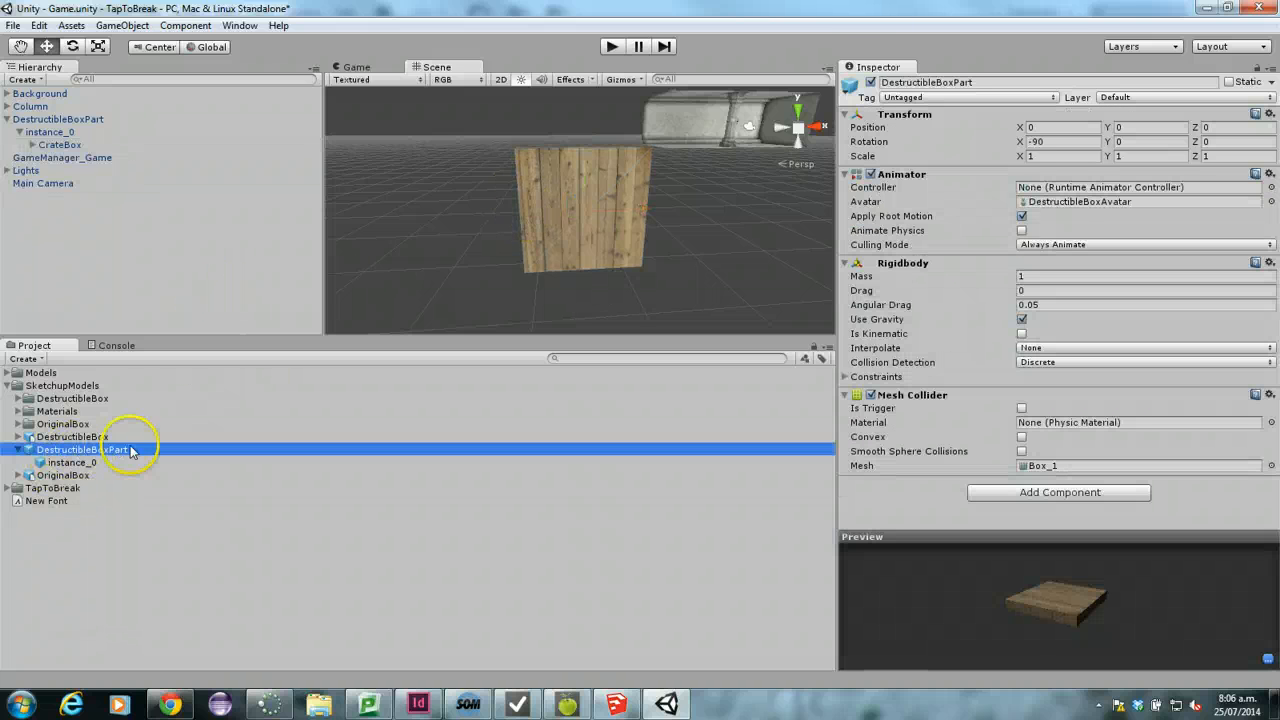
Step: Replace the Mesh Collider on the scene's DestructibleBoxPart instance with a Box Collider
{"action": "left_click", "coordinate": [557, 217]}
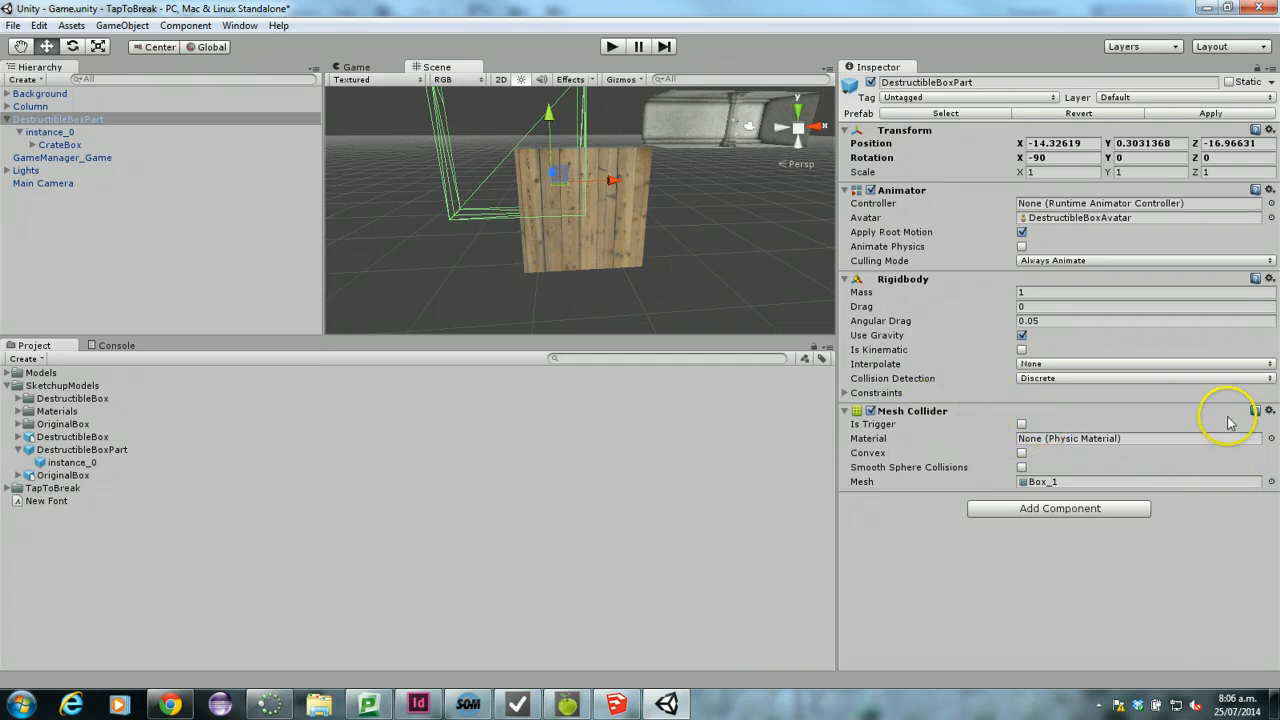
{"action": "left_click", "coordinate": [1270, 411]}
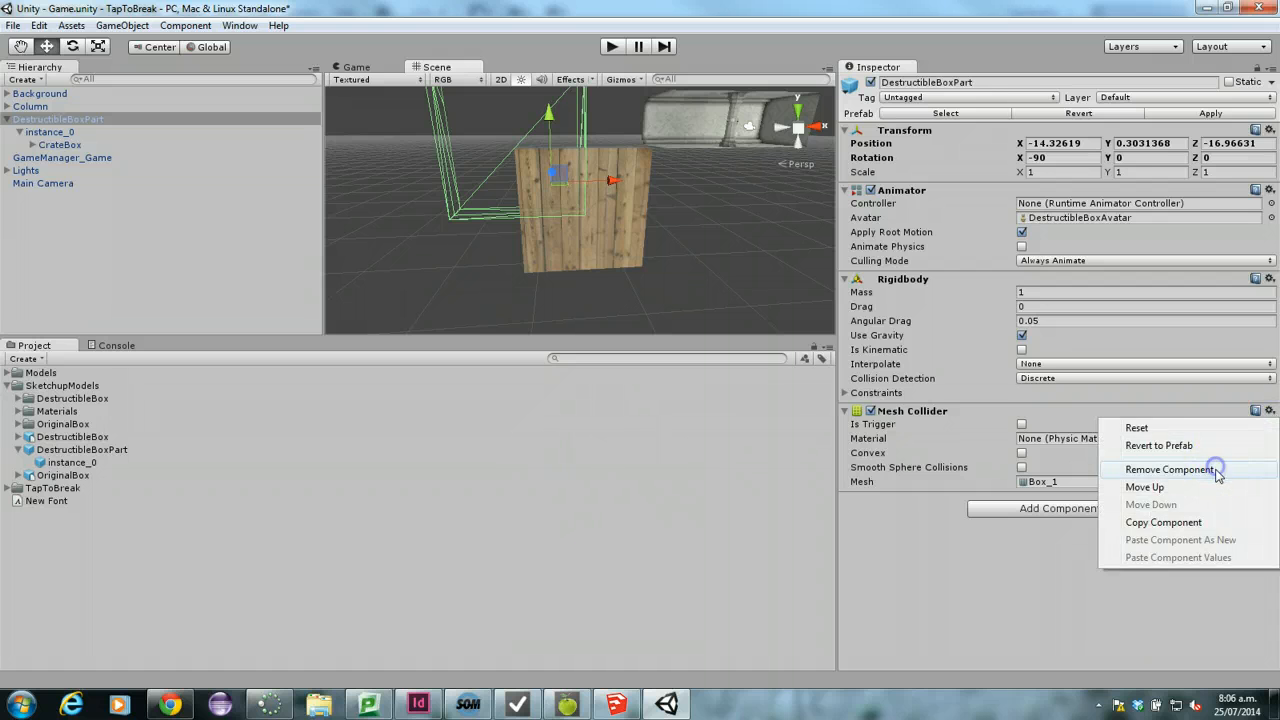
{"action": "left_click", "coordinate": [1170, 469]}
{"action": "left_click", "coordinate": [199, 28]}
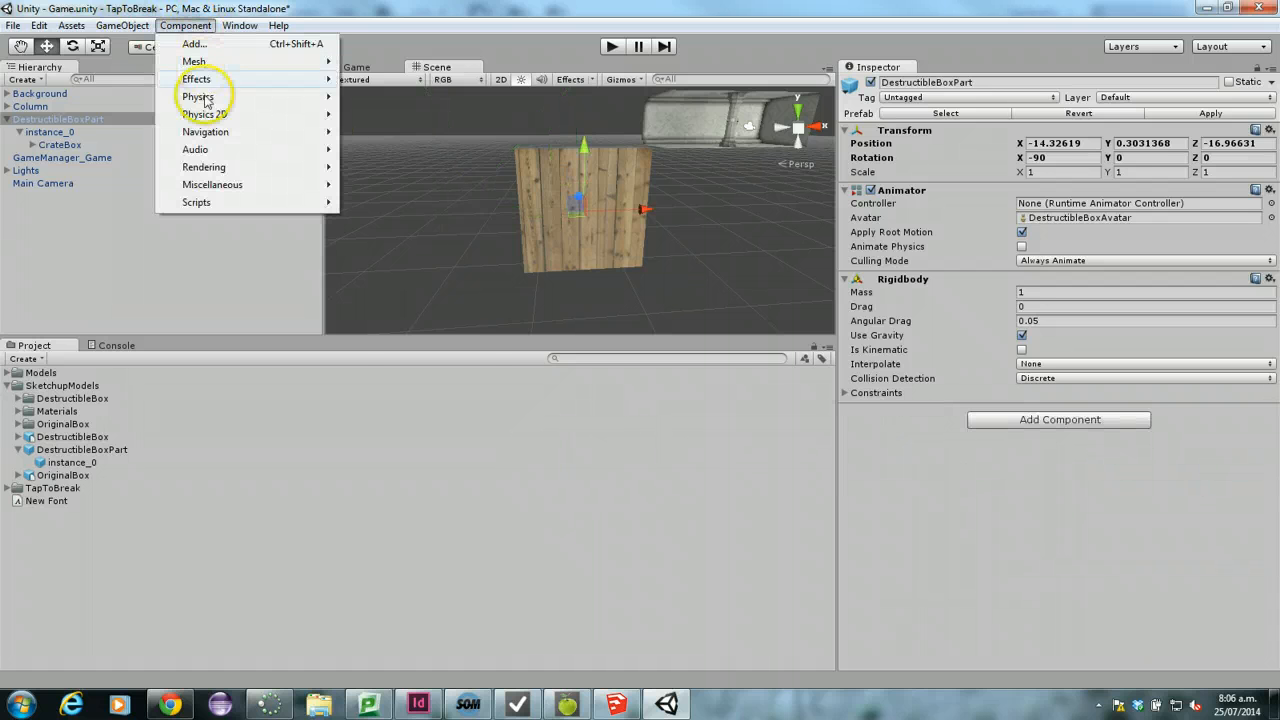
{"action": "mouse_move", "coordinate": [206, 96]}
{"action": "left_click", "coordinate": [430, 139]}
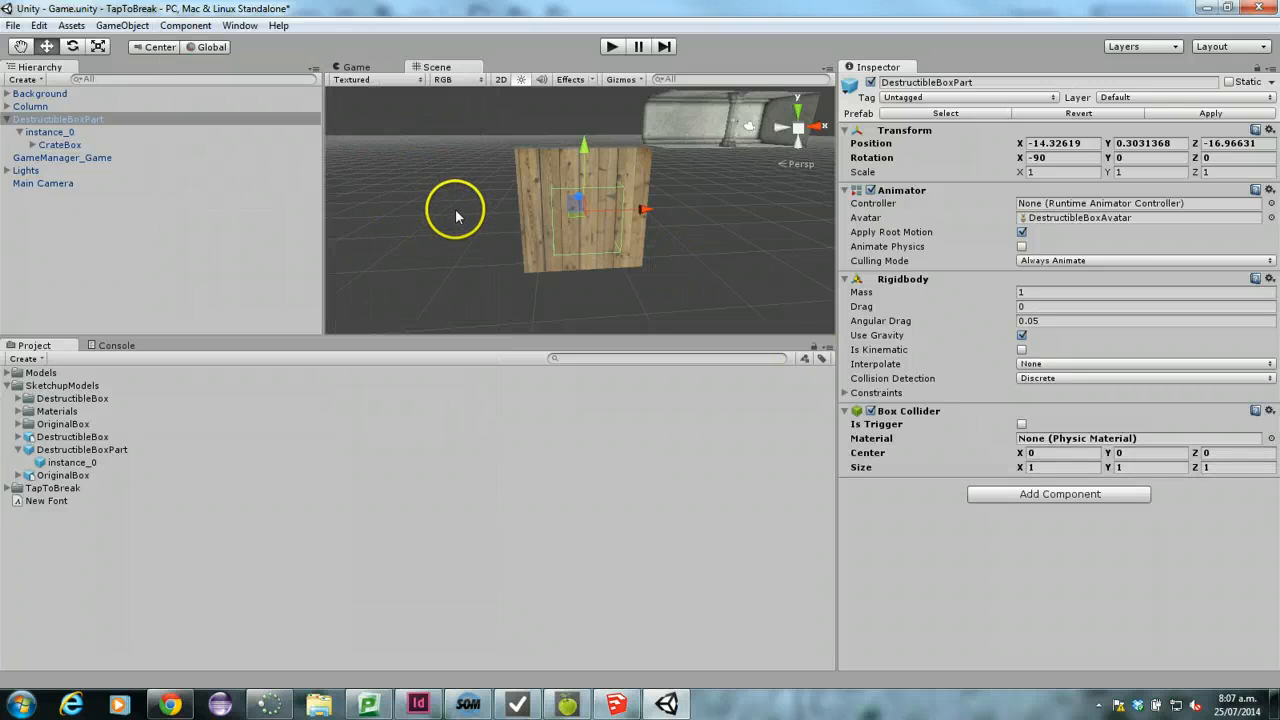
{"action": "left_click_drag", "start_coordinate": [436, 213], "coordinate": [691, 232], "text": "alt"}
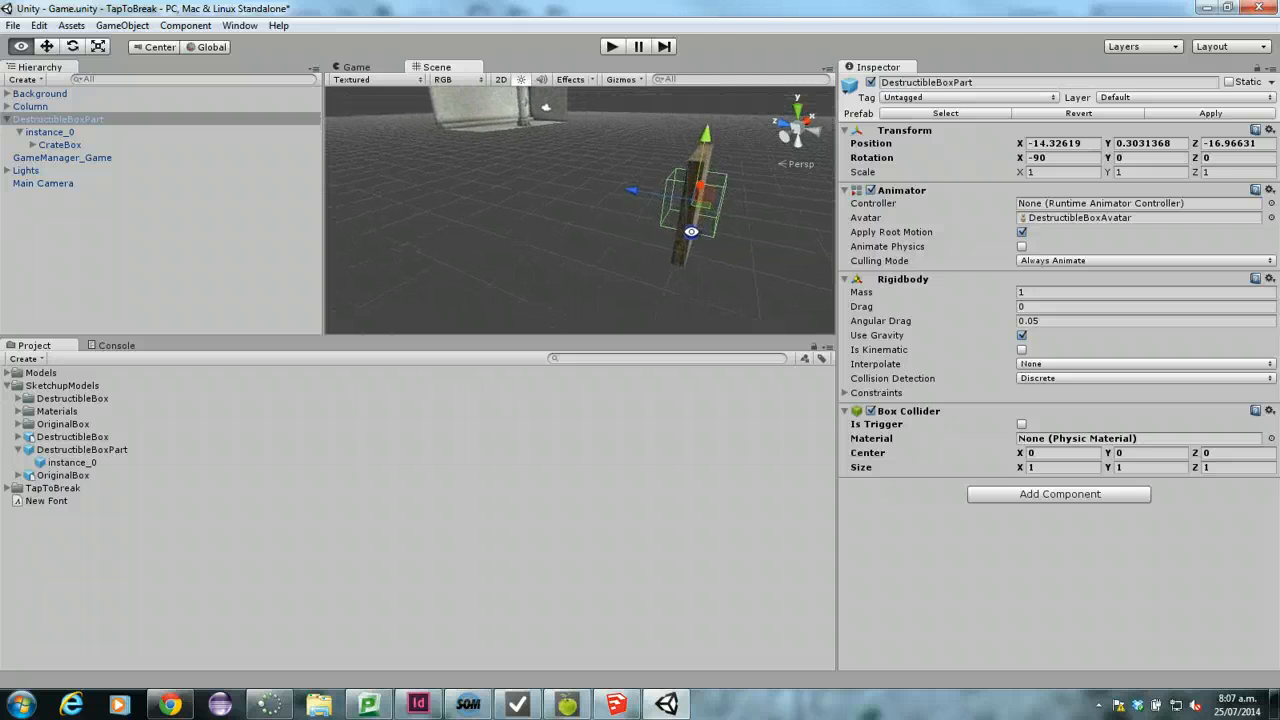
{"action": "key", "text": "r"}
{"action": "left_click_drag", "start_coordinate": [771, 218], "coordinate": [758, 212]}
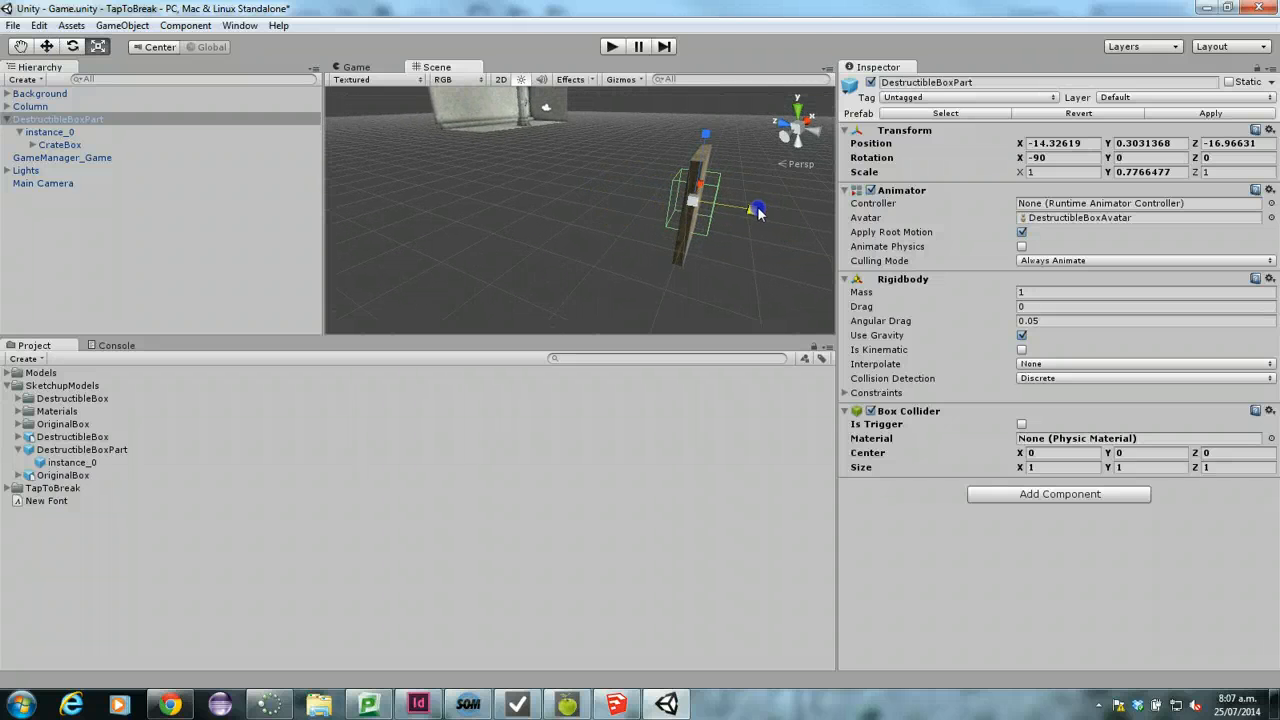
{"action": "key", "text": "ctrl+z"}
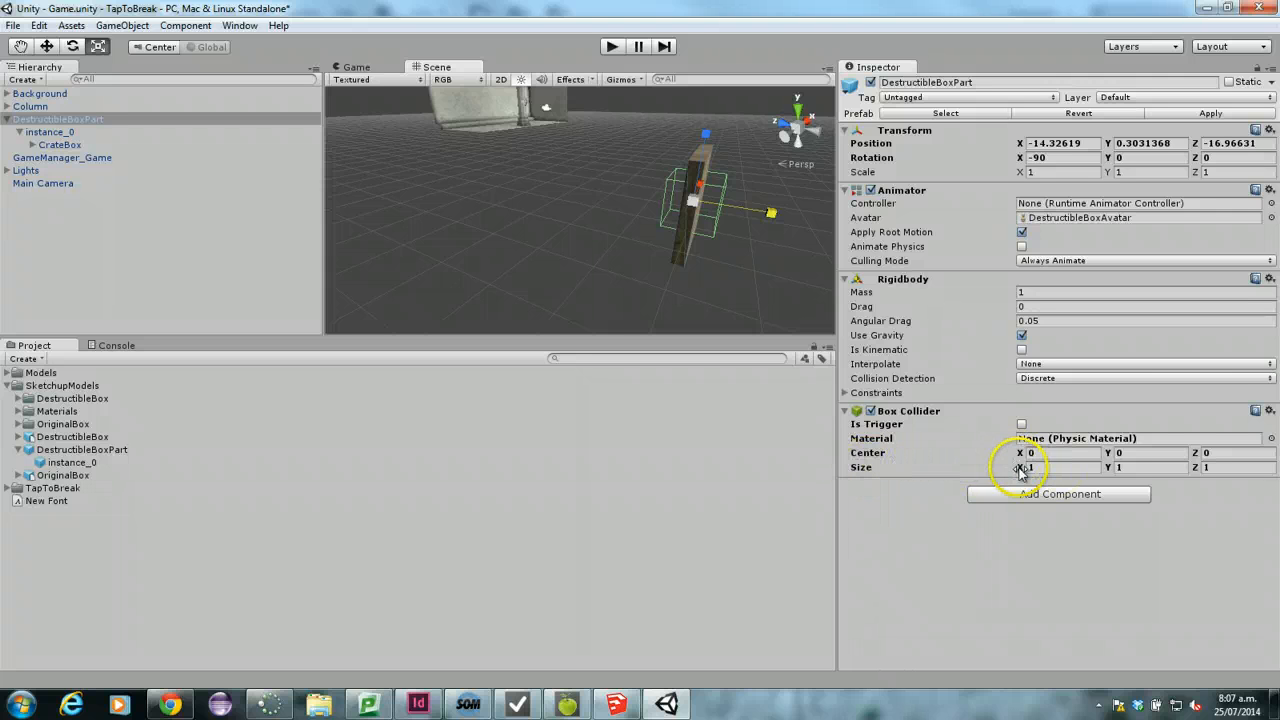
Step: Fit the Box Collider around the panel by setting its size to X 2.19, Y 0.41 and Z 2.05
{"action": "left_click_drag", "start_coordinate": [1021, 470], "coordinate": [1100, 463]}
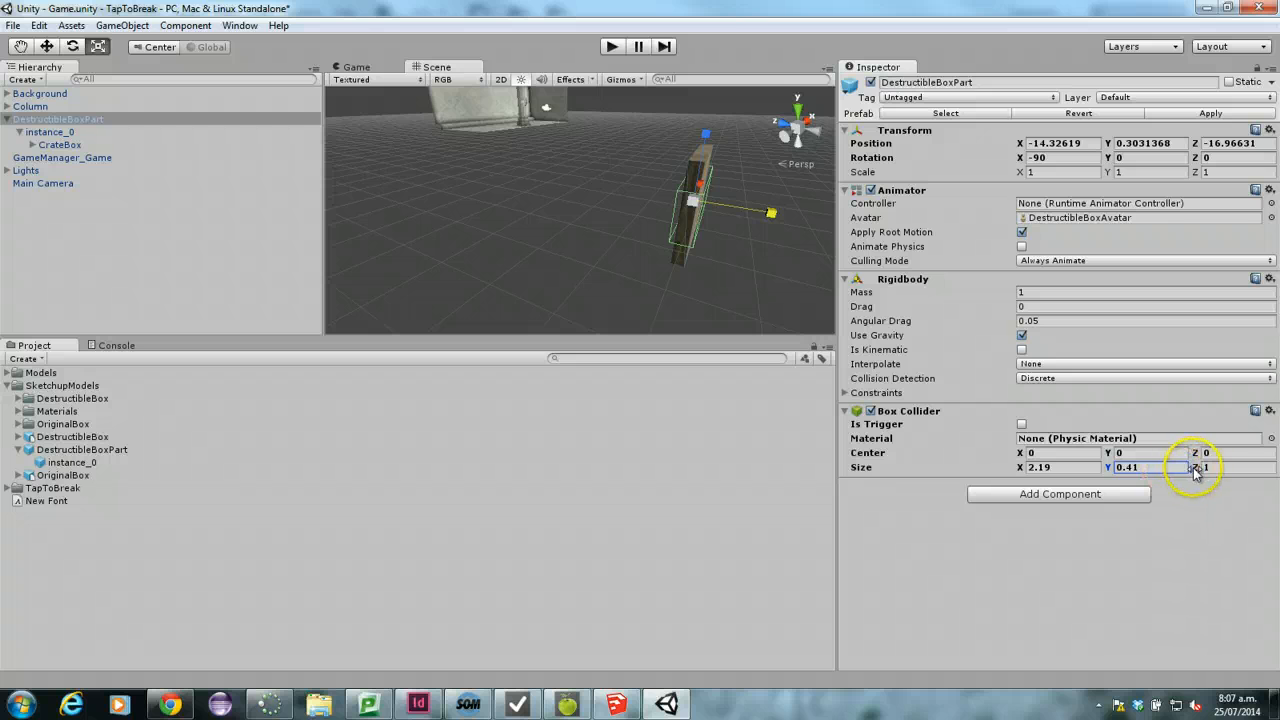
{"action": "left_click_drag", "start_coordinate": [1195, 471], "coordinate": [1216, 472]}
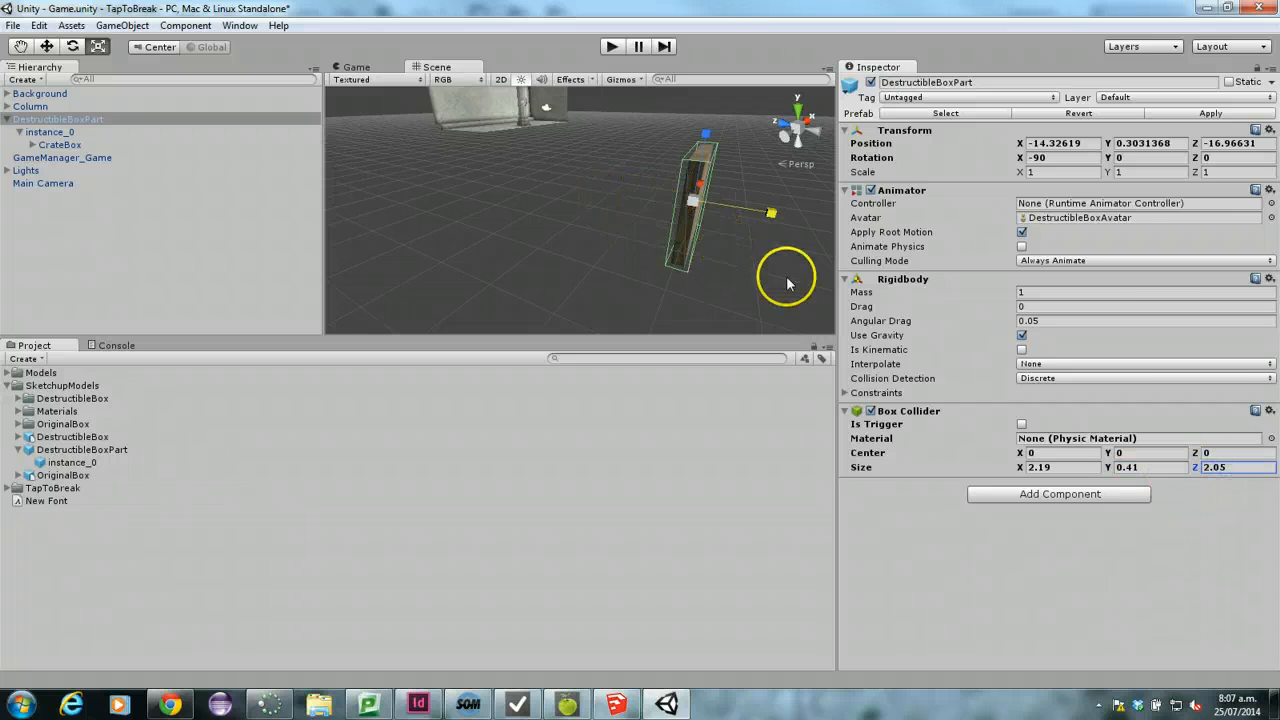
{"action": "left_click_drag", "start_coordinate": [757, 257], "coordinate": [594, 227], "text": "alt"}
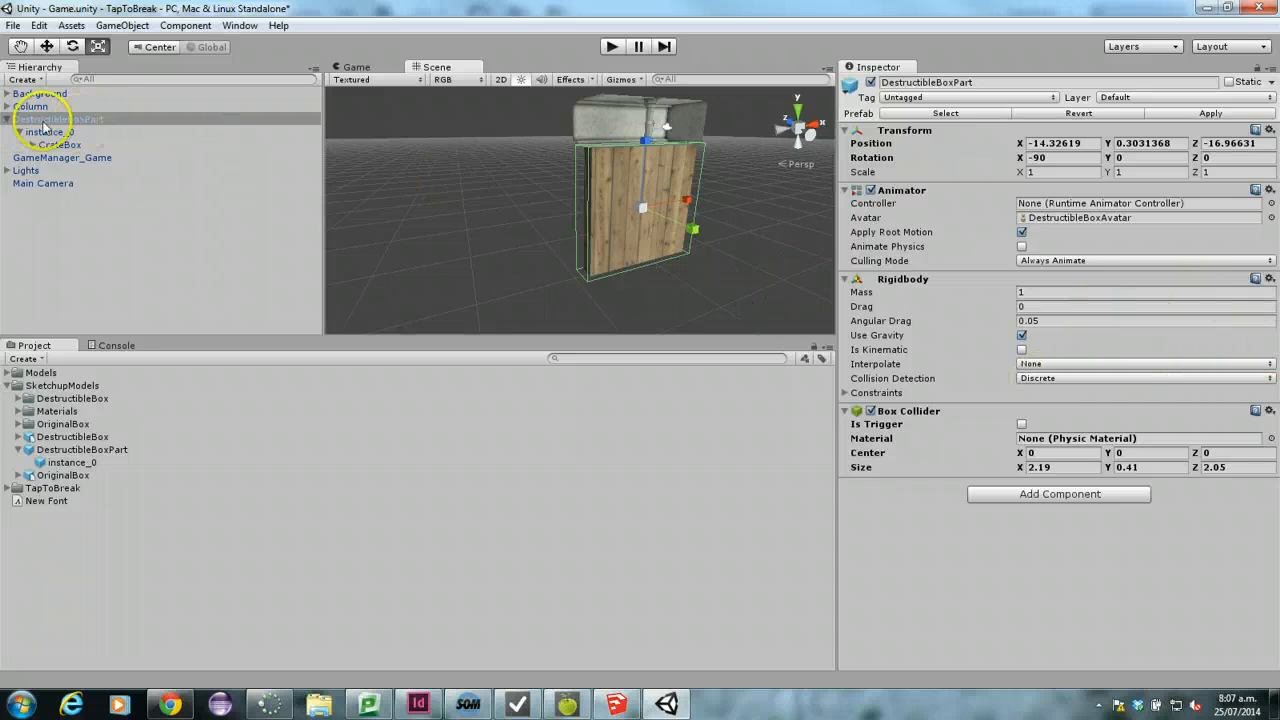
{"action": "left_click", "coordinate": [420, 193]}
{"action": "left_click", "coordinate": [651, 236]}
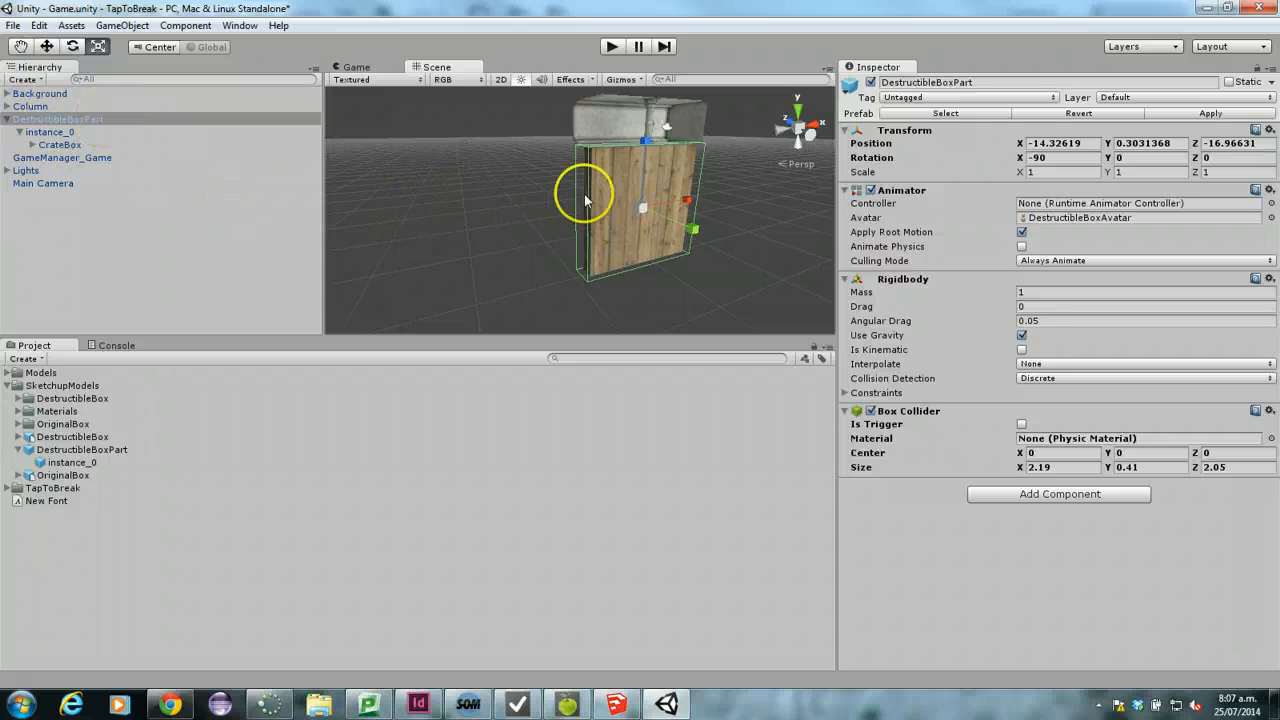
{"action": "left_click", "coordinate": [46, 46]}
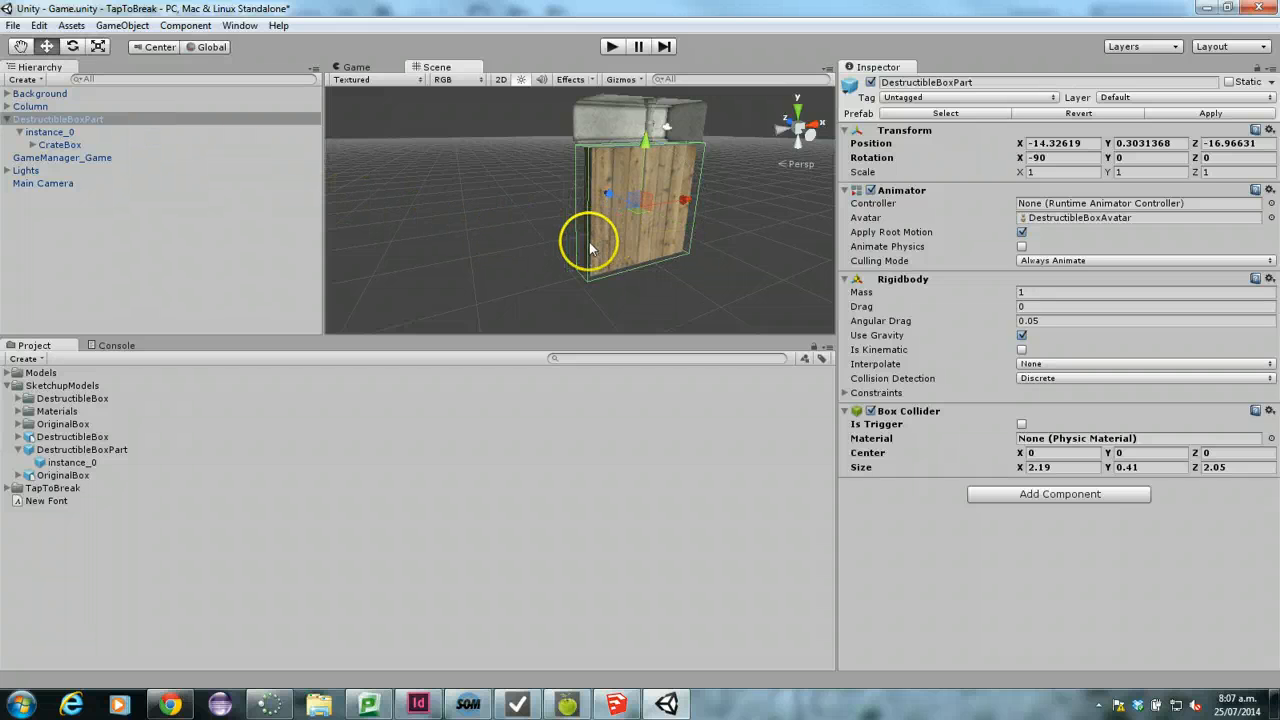
{"action": "key", "text": "e"}
{"action": "key", "text": "r"}
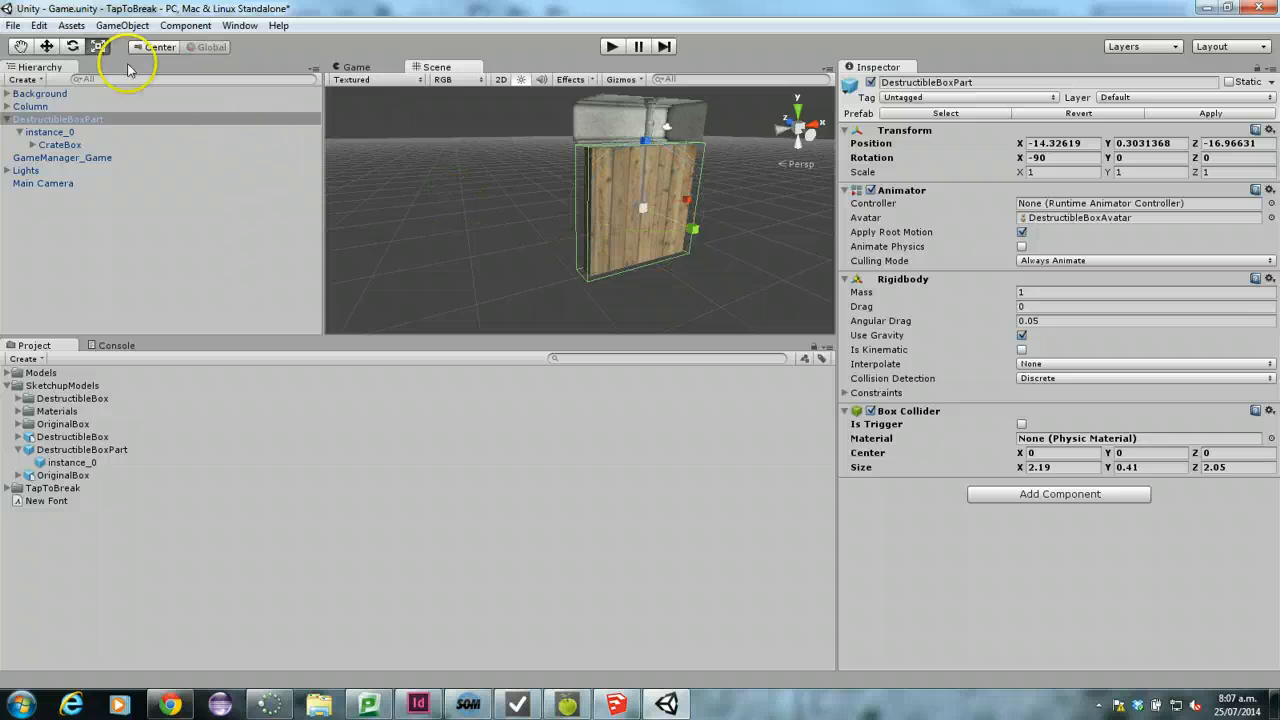
{"action": "left_click", "coordinate": [47, 47]}
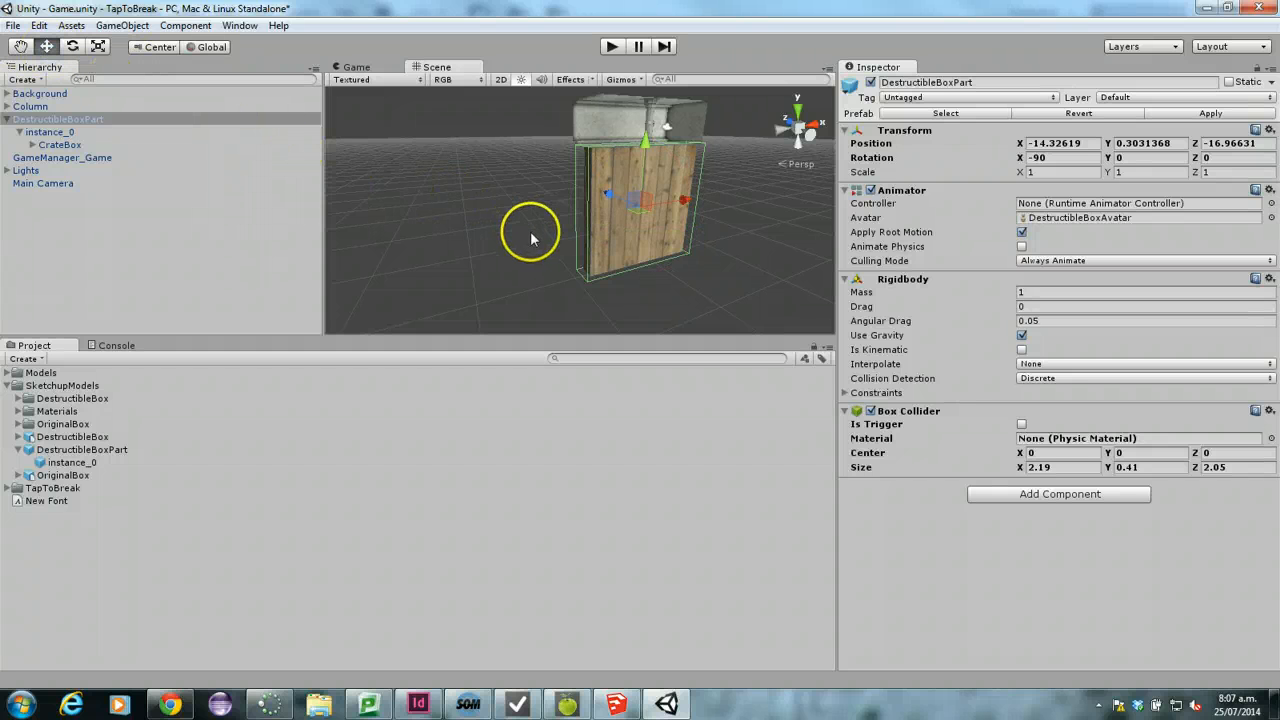
{"action": "key", "text": "e"}
{"action": "key", "text": "w"}
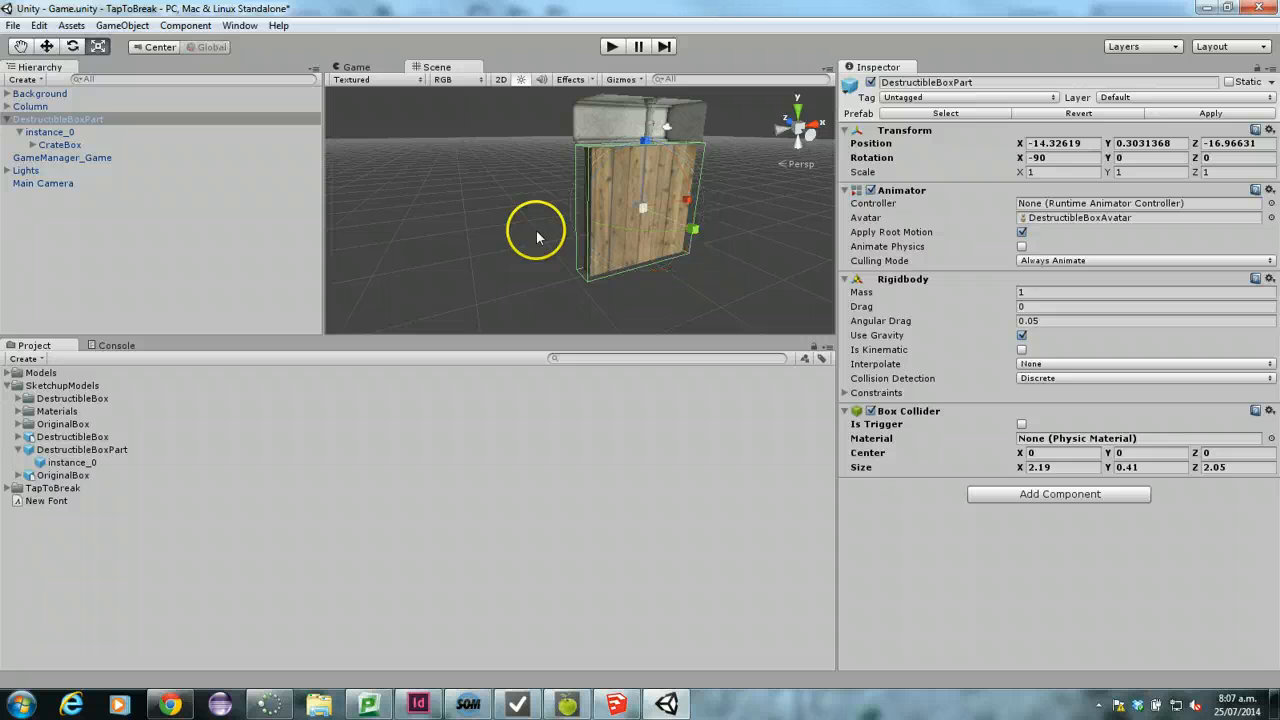
{"action": "key", "text": "r"}
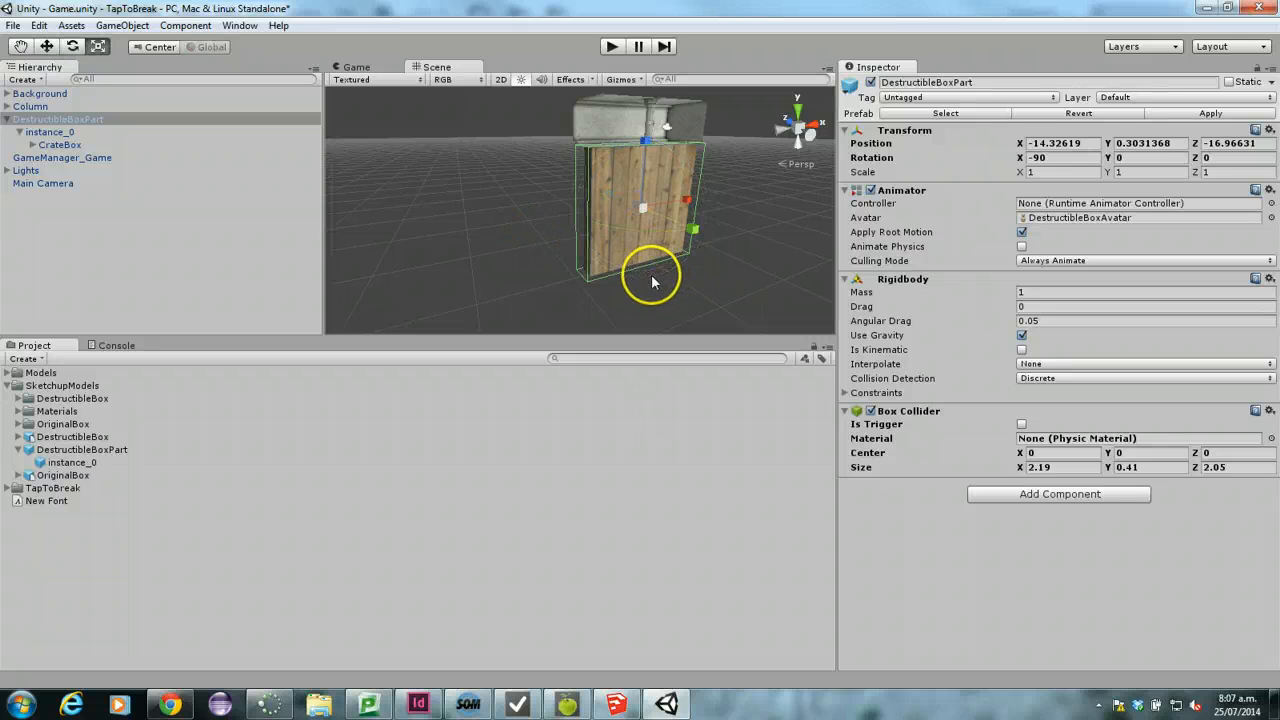
{"action": "key", "text": "w"}
{"action": "key", "text": "e"}
{"action": "key", "text": "r"}
Step: Duplicate the DestructibleBoxPart panel, snap-move the copy 2 units along Z to -18.96631 and rotate it 180 degrees about Y to face the original
{"action": "key", "text": "w"}
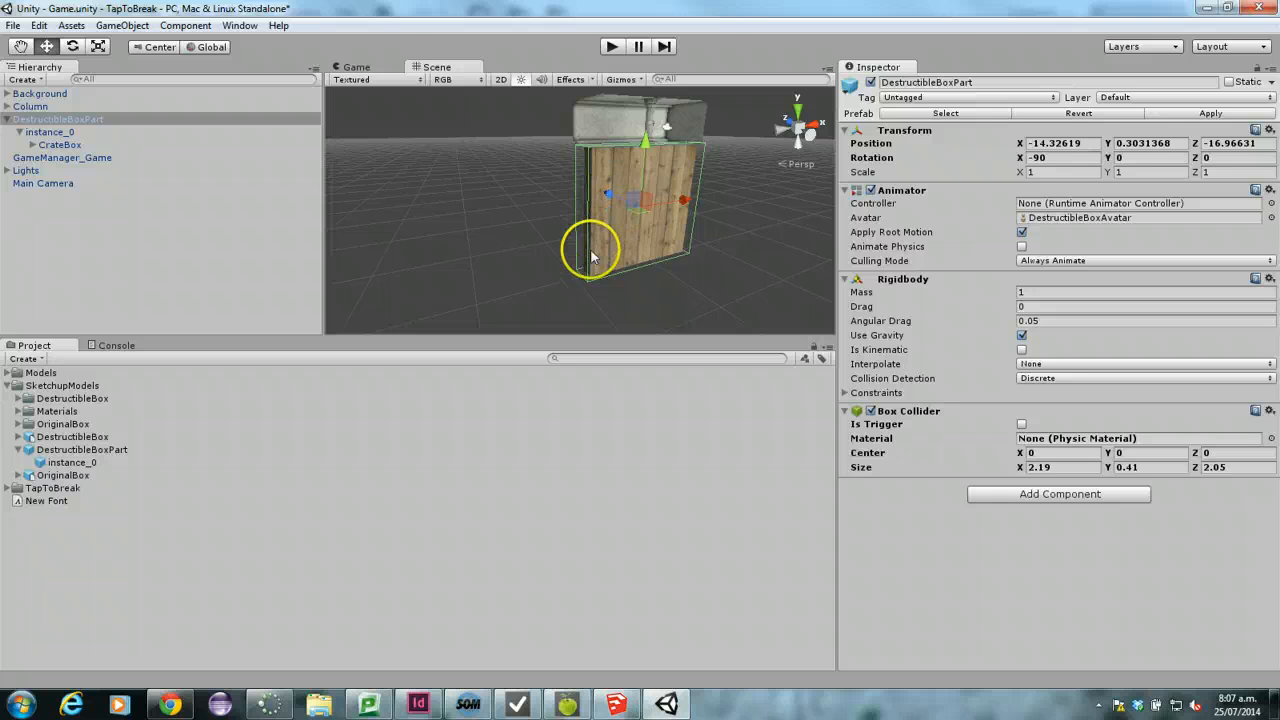
{"action": "middle_click_drag", "start_coordinate": [540, 223], "coordinate": [446, 183]}
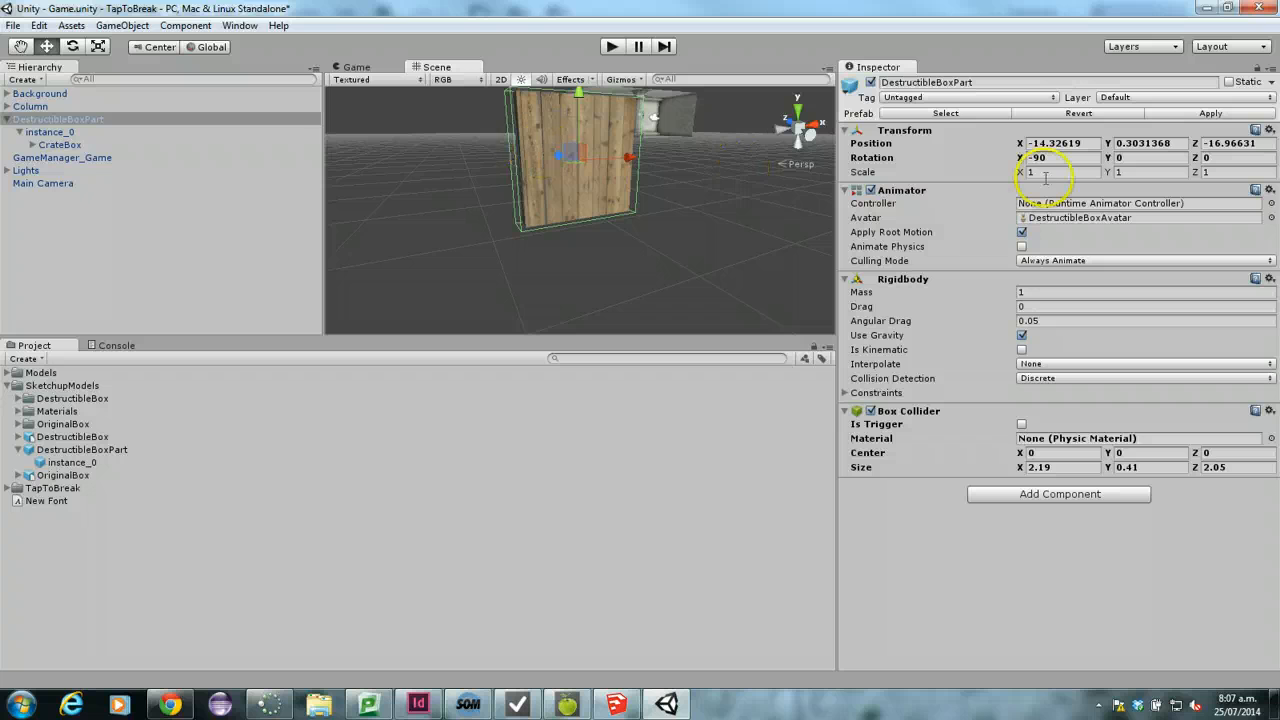
{"action": "mouse_move", "coordinate": [560, 160]}
{"action": "left_mouse_down", "text": "ctrl"}
{"action": "mouse_move", "coordinate": [573, 166]}
{"action": "mouse_move", "coordinate": [547, 160]}
{"action": "left_mouse_up", "text": "ctrl"}
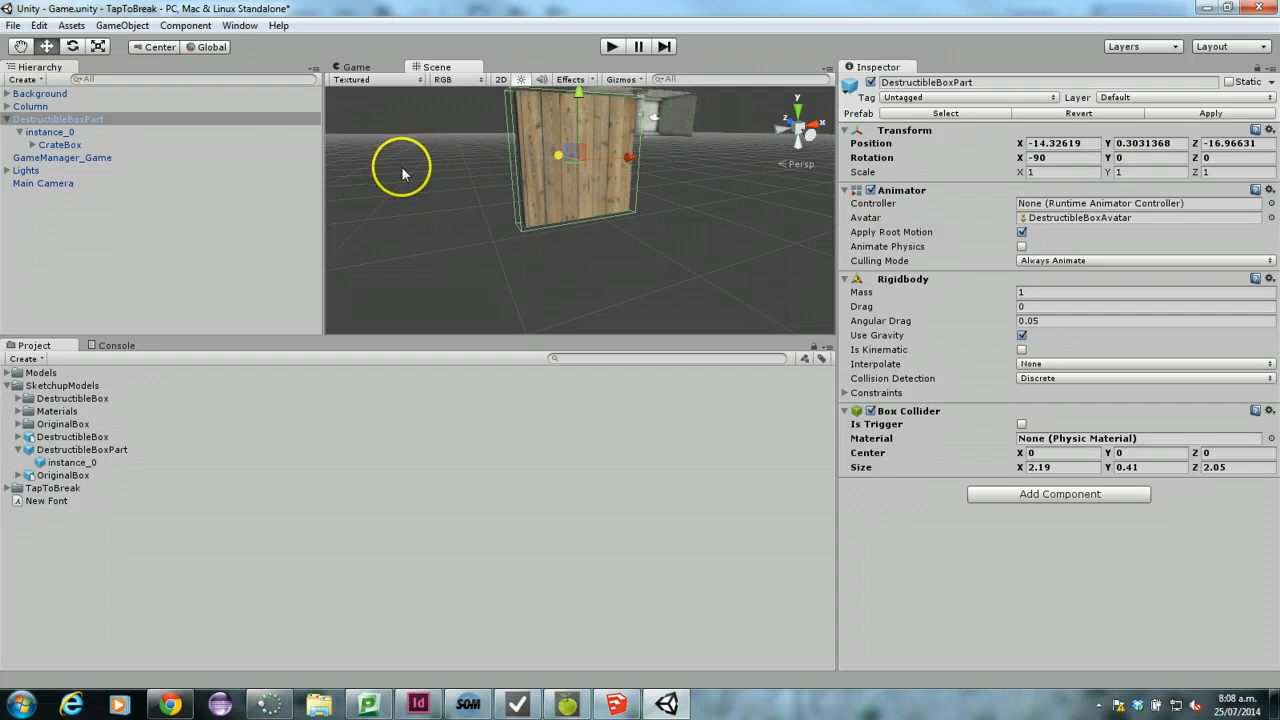
{"action": "key", "text": "ctrl+d"}
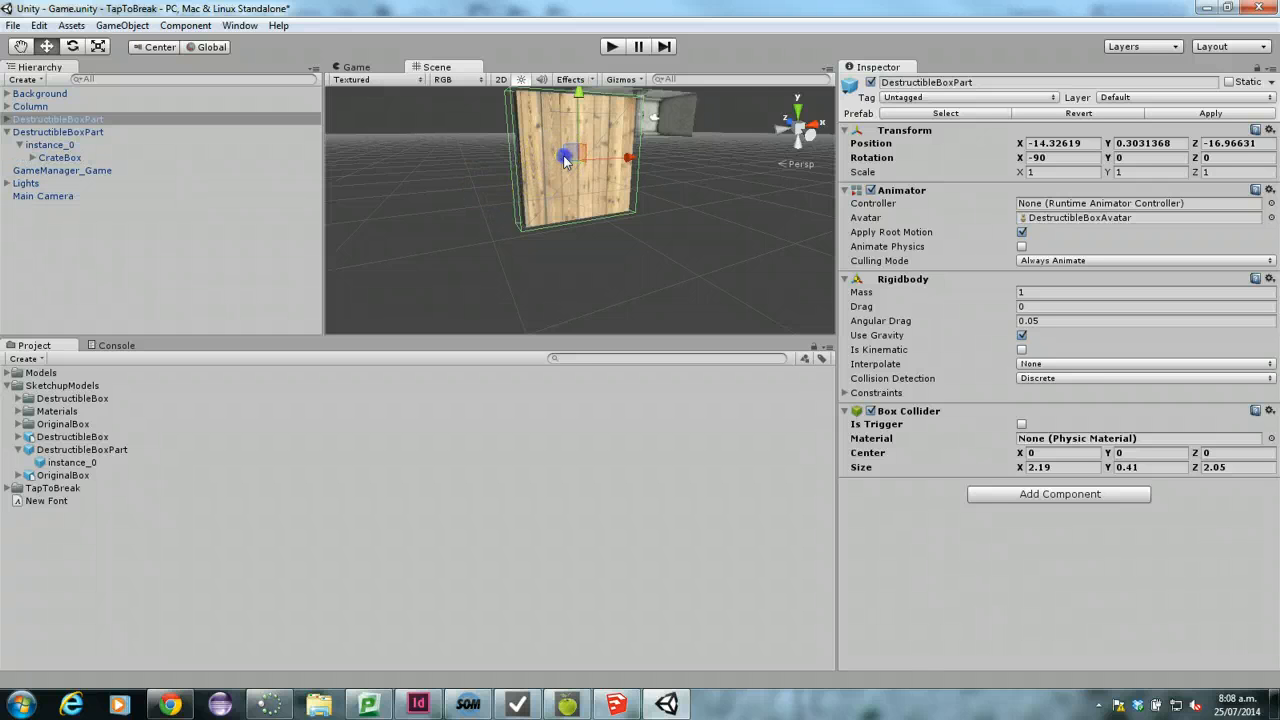
{"action": "left_click_drag", "start_coordinate": [565, 162], "coordinate": [604, 188], "text": "ctrl"}
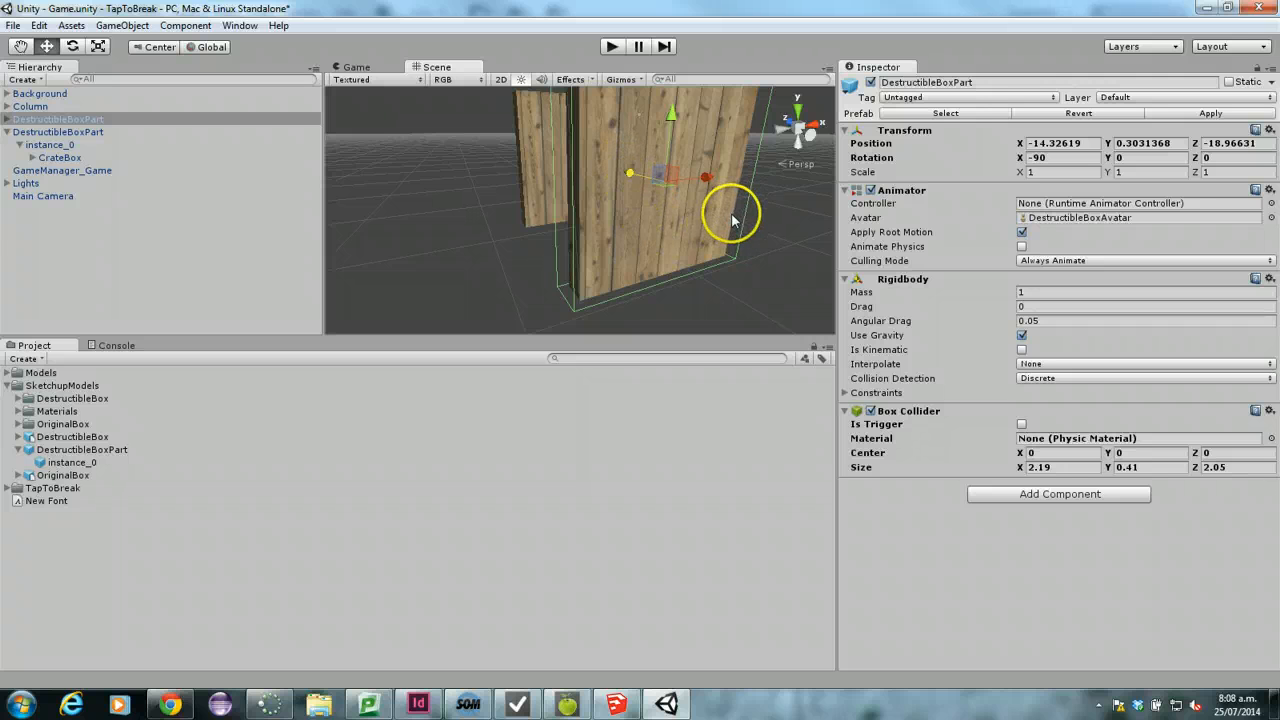
{"action": "key", "text": "e"}
{"action": "left_click_drag", "start_coordinate": [725, 220], "coordinate": [651, 206]}
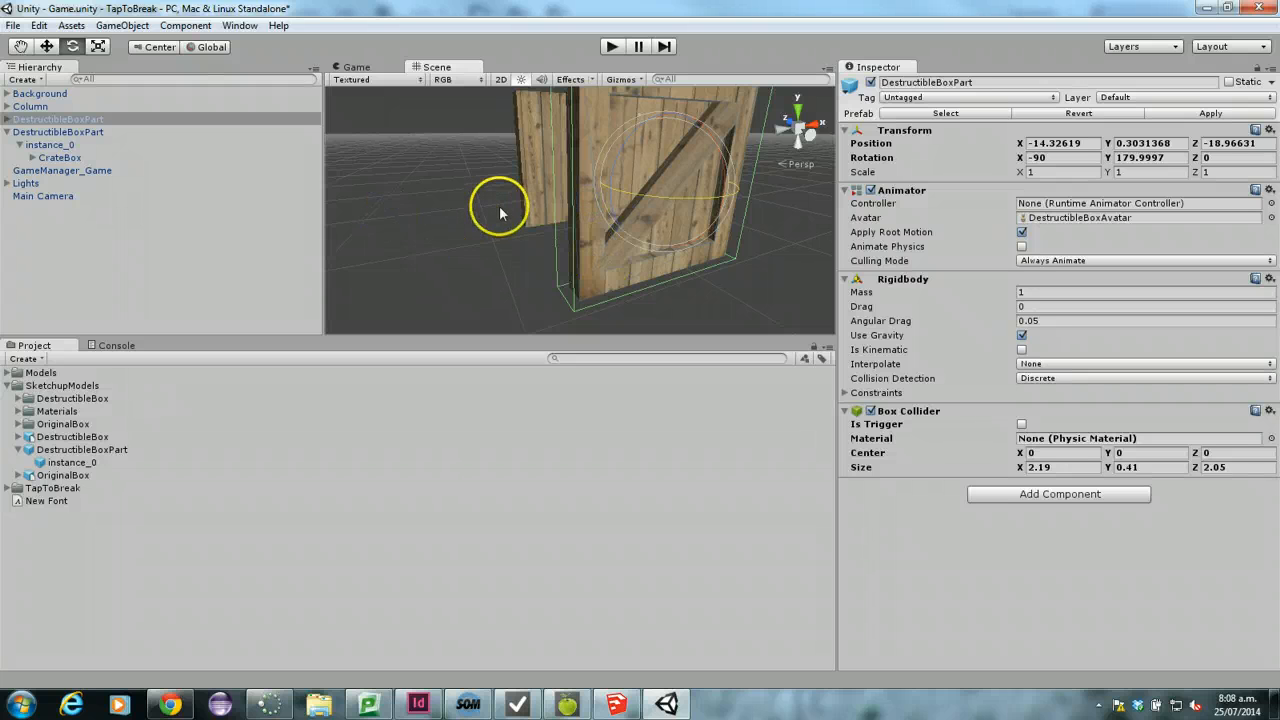
Step: Duplicate the rotated panel and turn the copy 90 degrees about Y as a third crate side at X -15.32619, Z -17.96631
{"action": "left_click_drag", "start_coordinate": [521, 196], "coordinate": [668, 260], "text": "alt"}
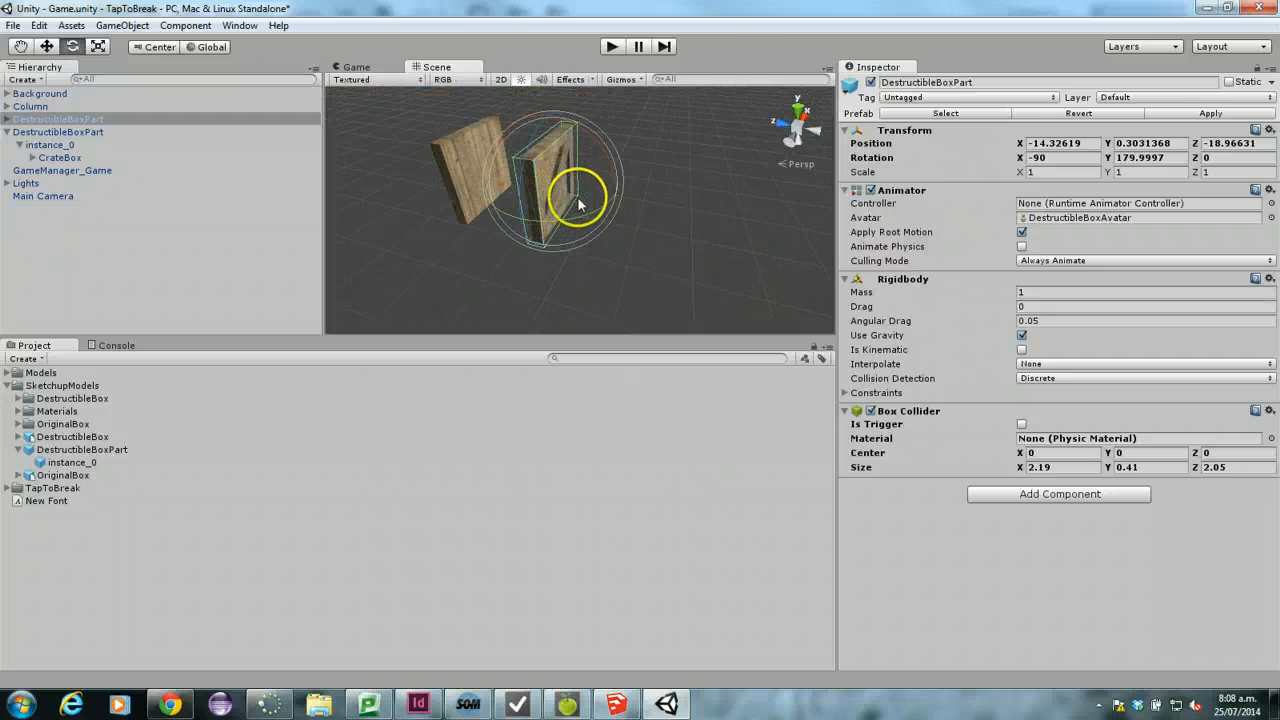
{"action": "key", "text": "ctrl+d"}
{"action": "key", "text": "w"}
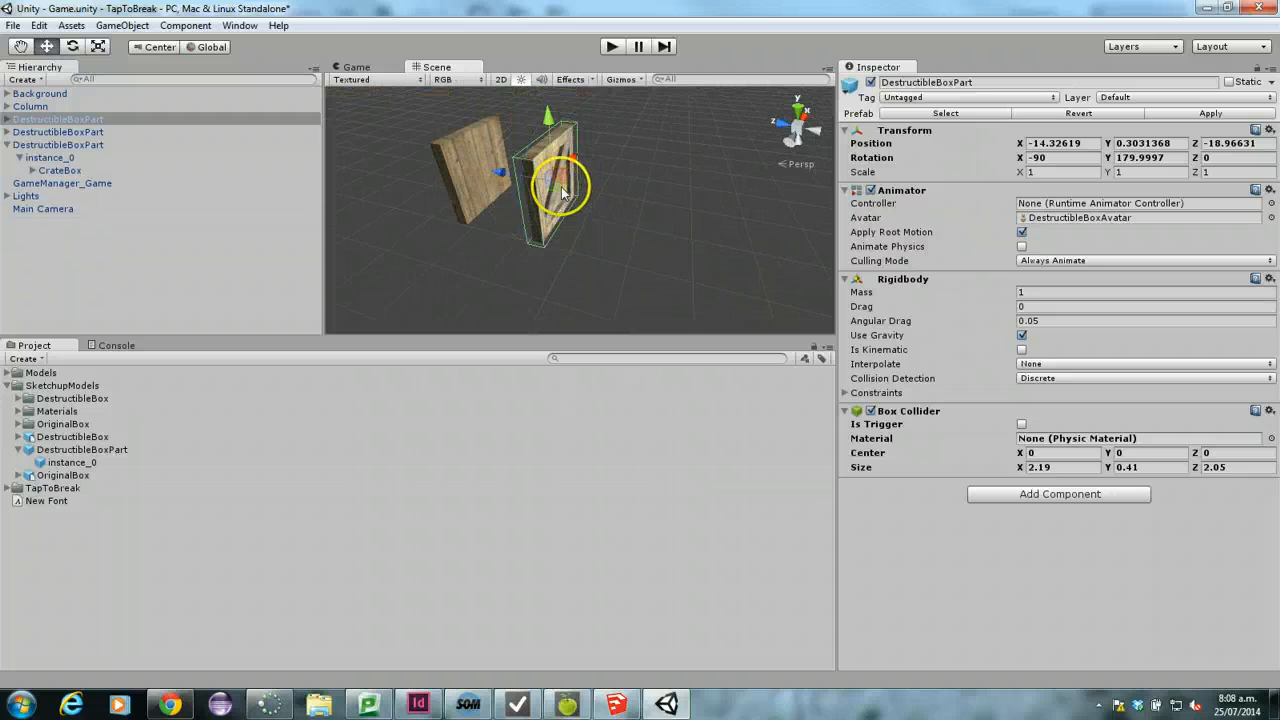
{"action": "left_click_drag", "start_coordinate": [500, 175], "coordinate": [528, 163], "text": "ctrl"}
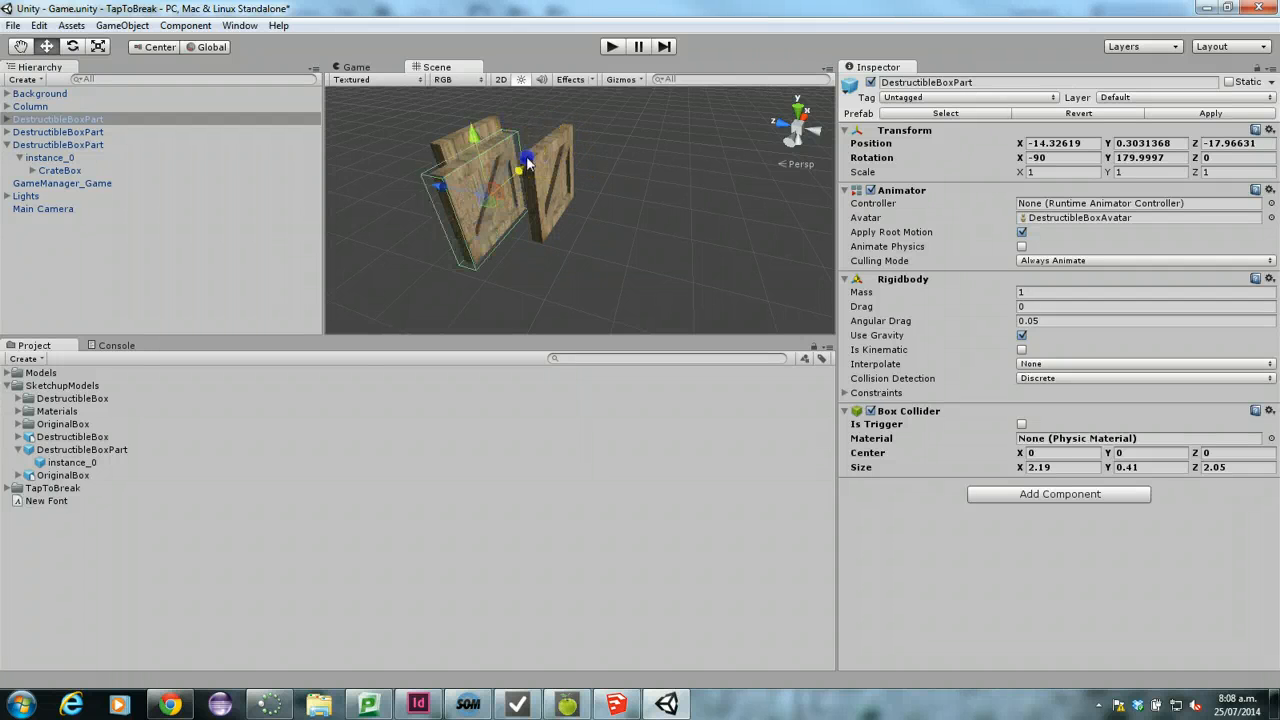
{"action": "key", "text": "e"}
{"action": "left_click_drag", "start_coordinate": [523, 214], "coordinate": [307, 221], "text": "ctrl"}
{"action": "left_click", "coordinate": [613, 310]}
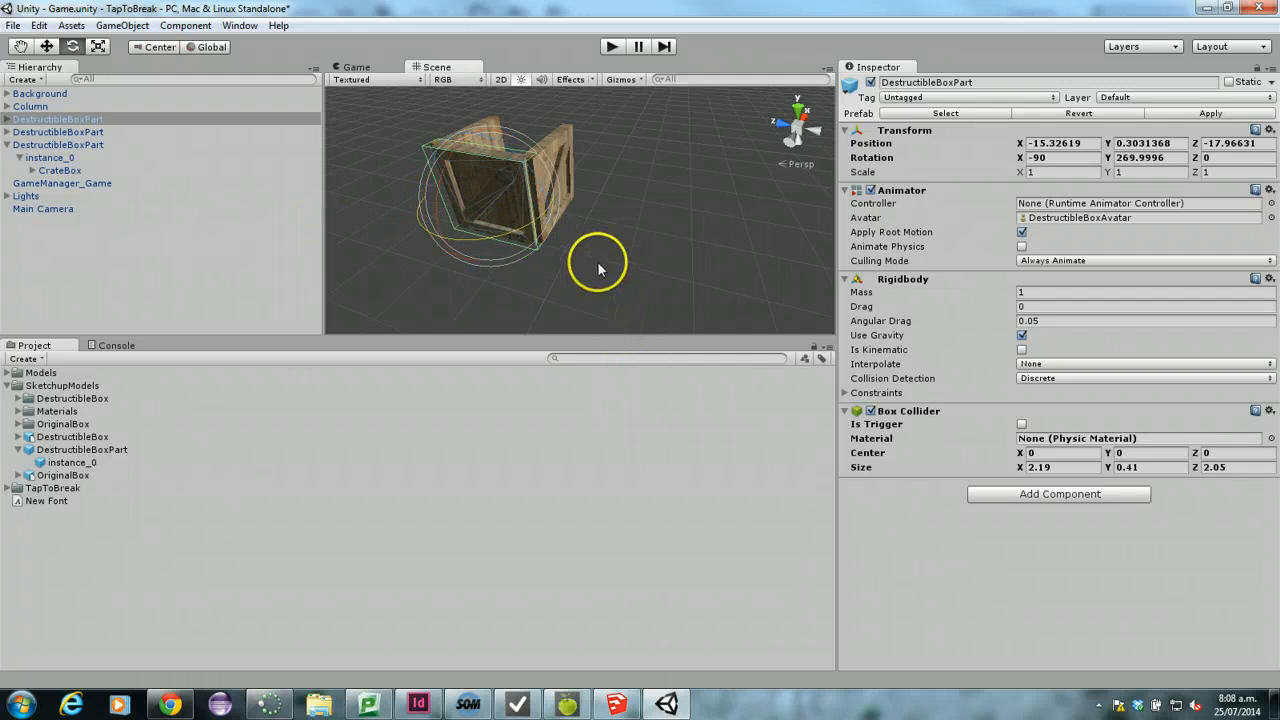
Step: Duplicate the third side, snap-move the copy to X -13.32619 and rotate it 180 degrees about Y to close the crate's fourth side
{"action": "key", "text": "ctrl+d"}
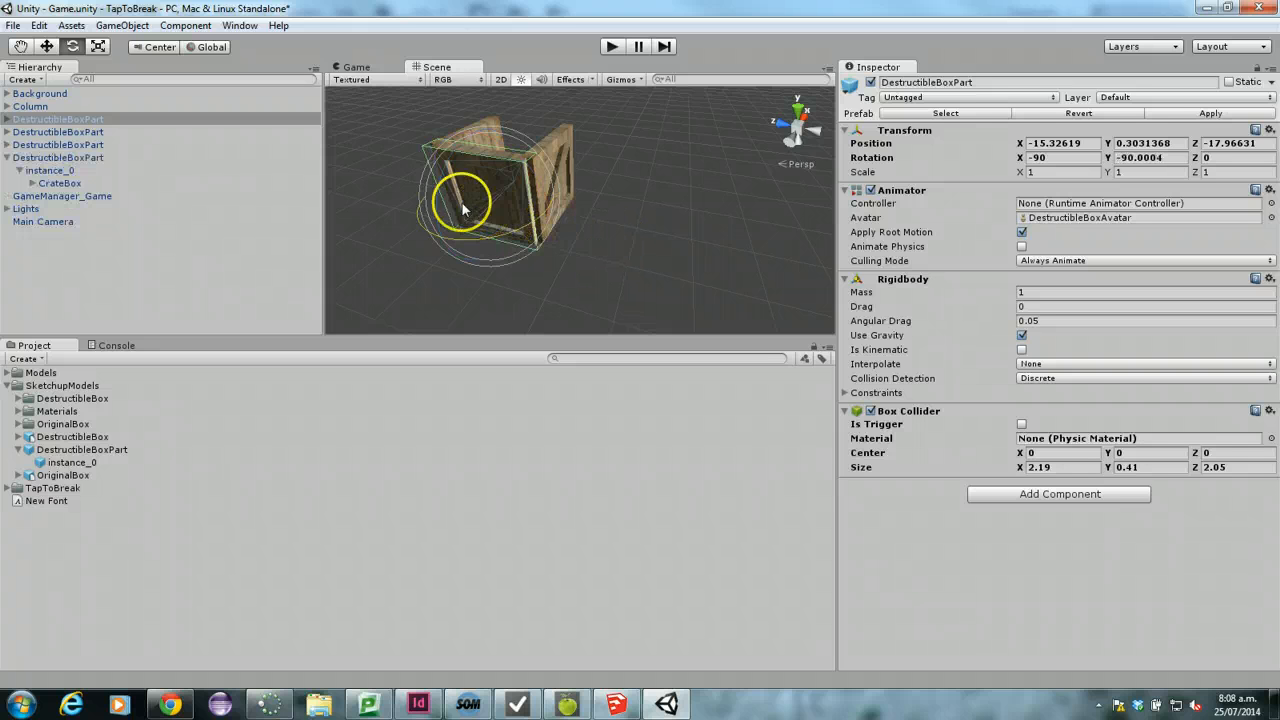
{"action": "key", "text": "w"}
{"action": "left_click_drag", "start_coordinate": [509, 192], "coordinate": [238, 146], "text": "ctrl"}
{"action": "key", "text": "e"}
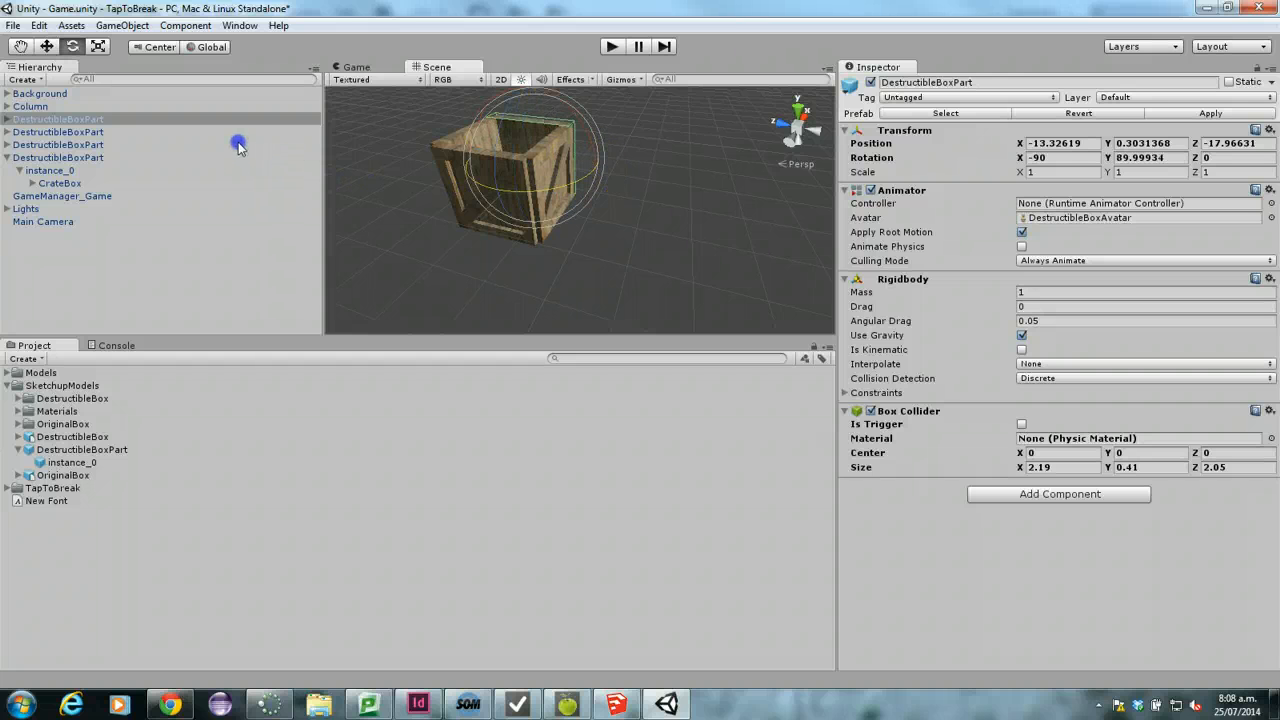
{"action": "left_click", "coordinate": [605, 195]}
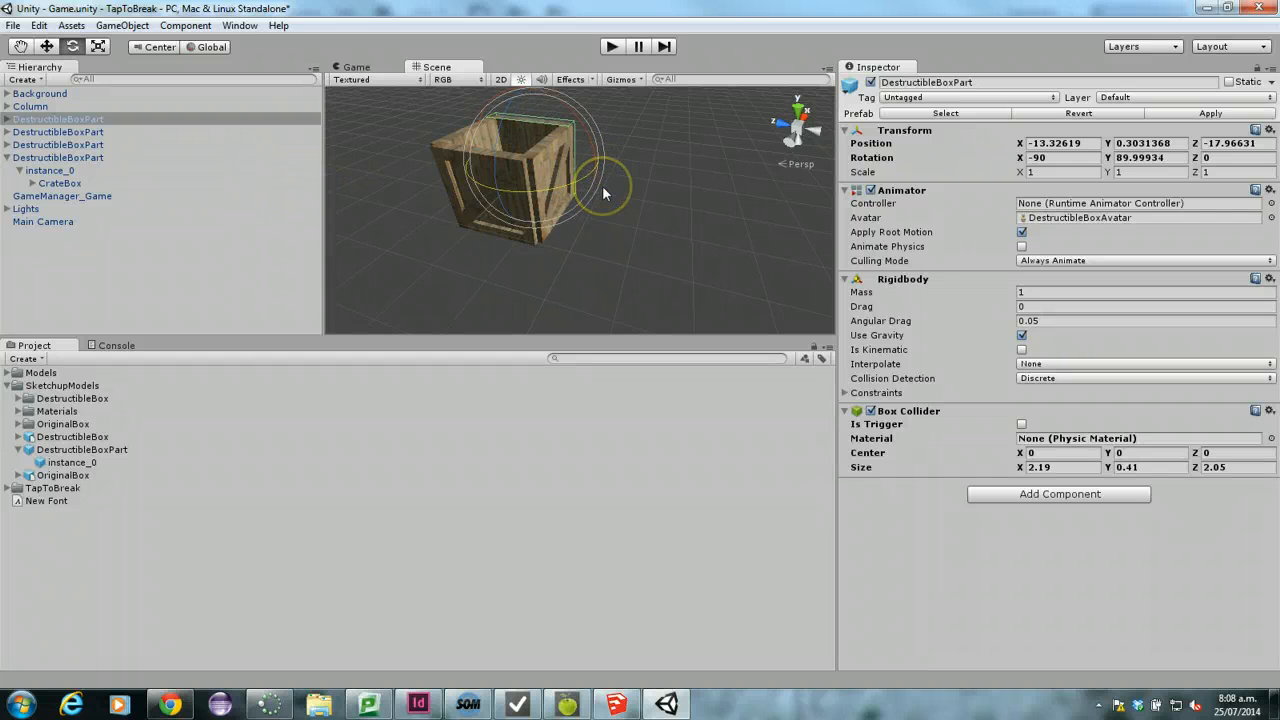
Step: Duplicate the fourth side and lay the copy flat as the crate's lid at X -14.32619, Y 1.303137, Z -17.96631
{"action": "key", "text": "w"}
{"action": "key", "text": "ctrl+d"}
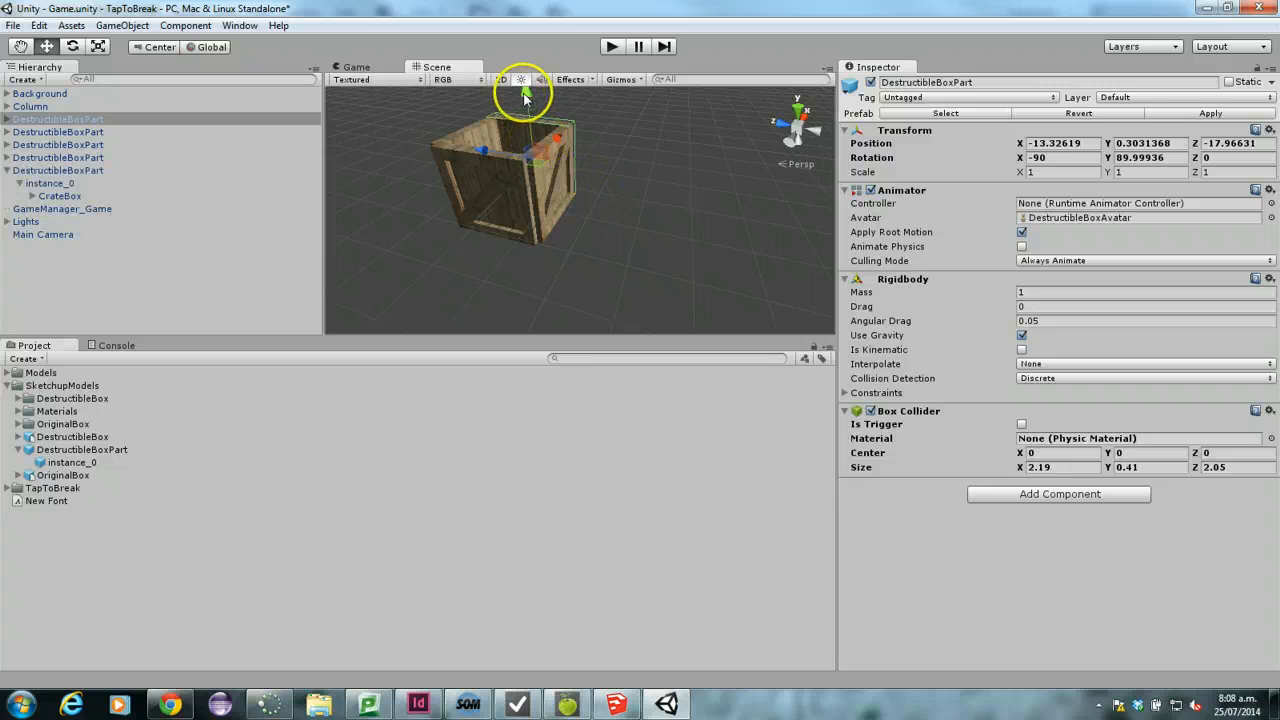
{"action": "left_click_drag", "start_coordinate": [523, 86], "coordinate": [533, 120], "text": "ctrl"}
{"action": "key", "text": "e"}
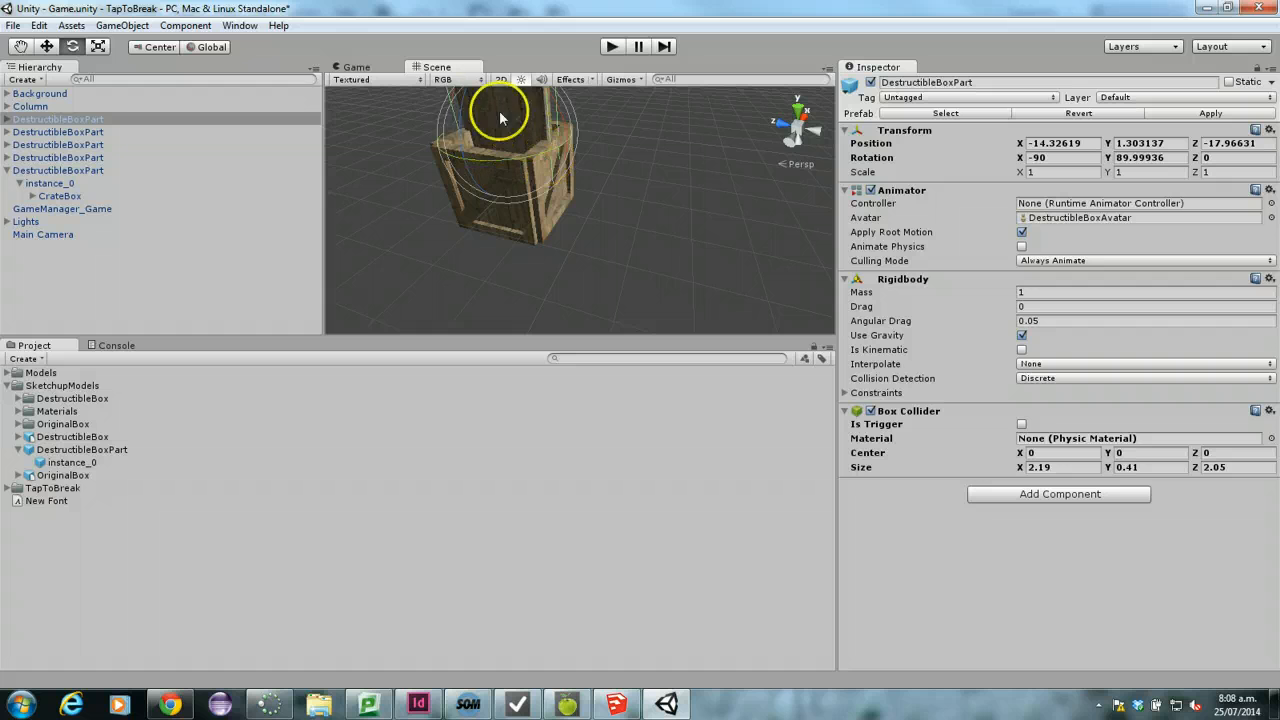
{"action": "left_click_drag", "start_coordinate": [465, 103], "coordinate": [467, 362], "text": "ctrl"}
{"action": "left_click", "coordinate": [602, 218]}
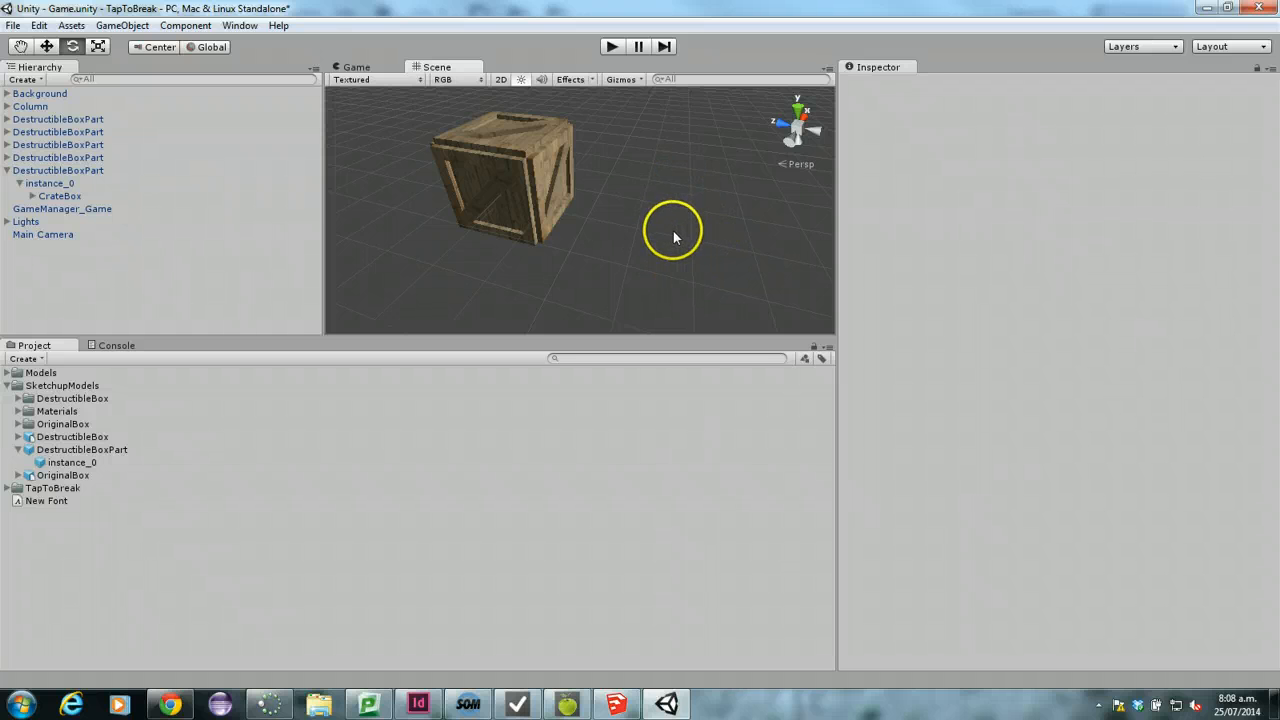
Step: Create an empty game object and make all five DestructibleBoxPart panels its children
{"action": "middle_click_drag", "start_coordinate": [705, 239], "coordinate": [674, 270]}
{"action": "right_click_drag", "start_coordinate": [674, 236], "coordinate": [366, 255]}
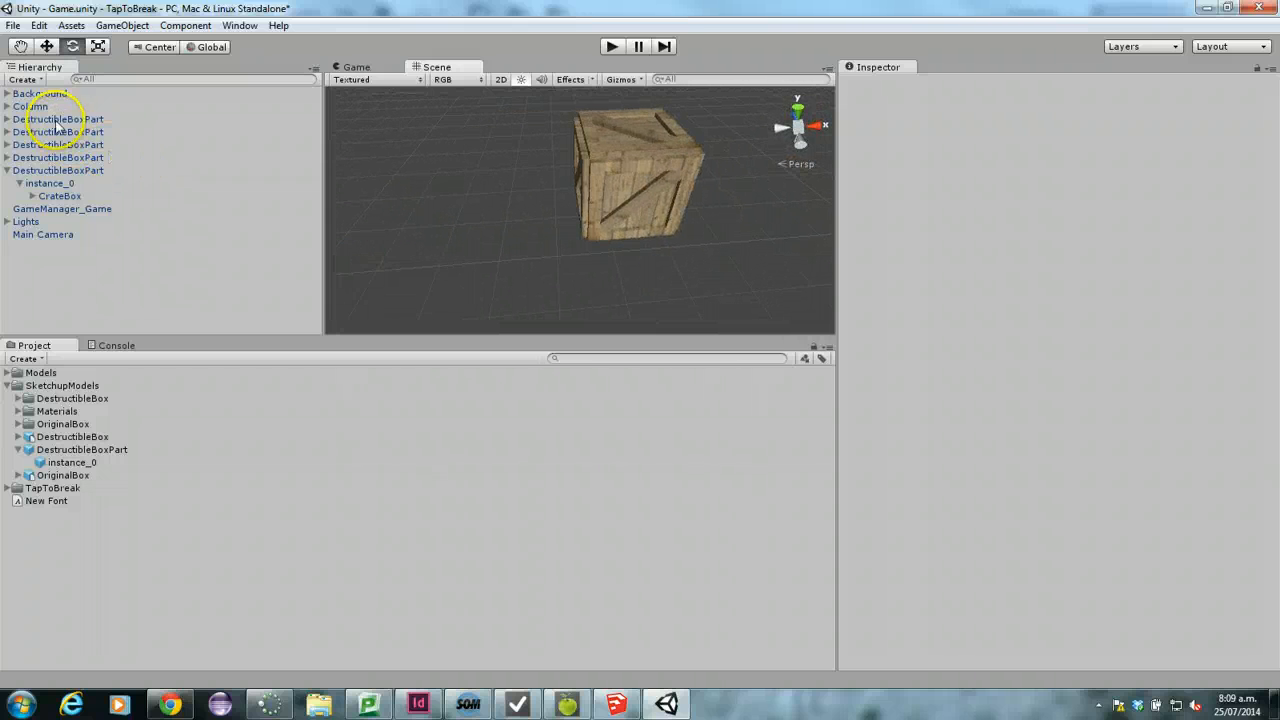
{"action": "left_click", "coordinate": [121, 26]}
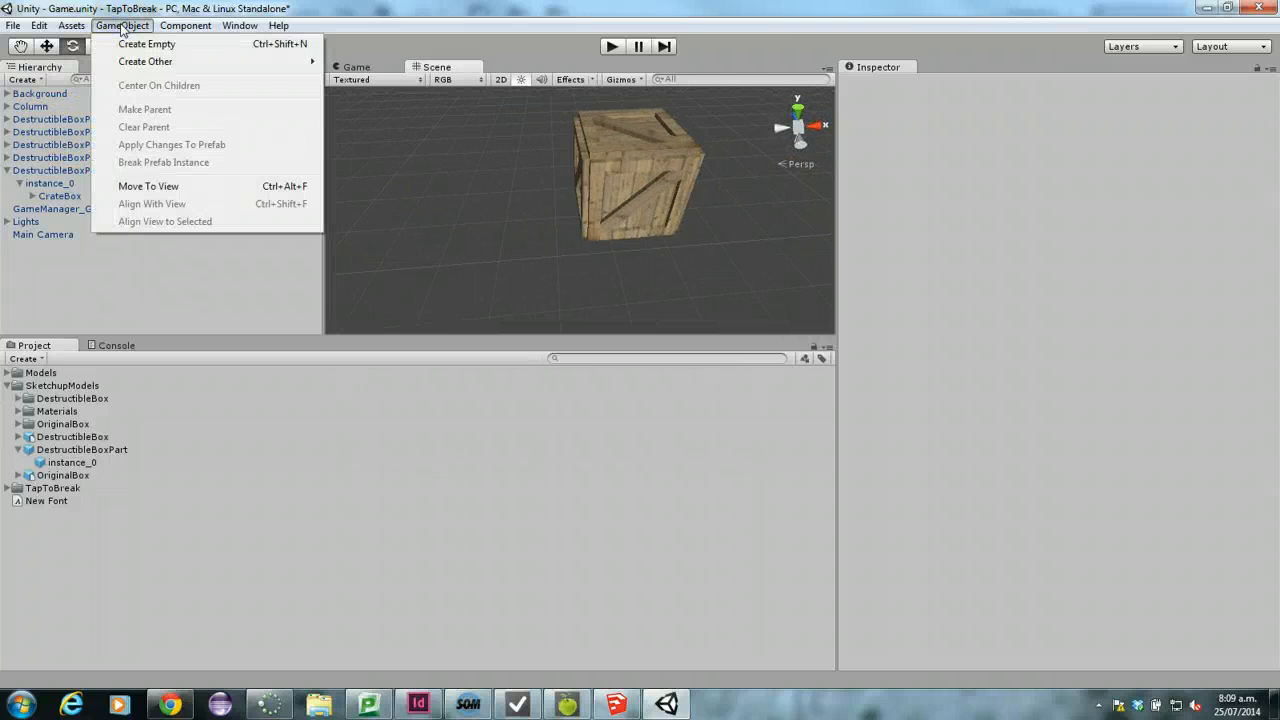
{"action": "left_click", "coordinate": [146, 44]}
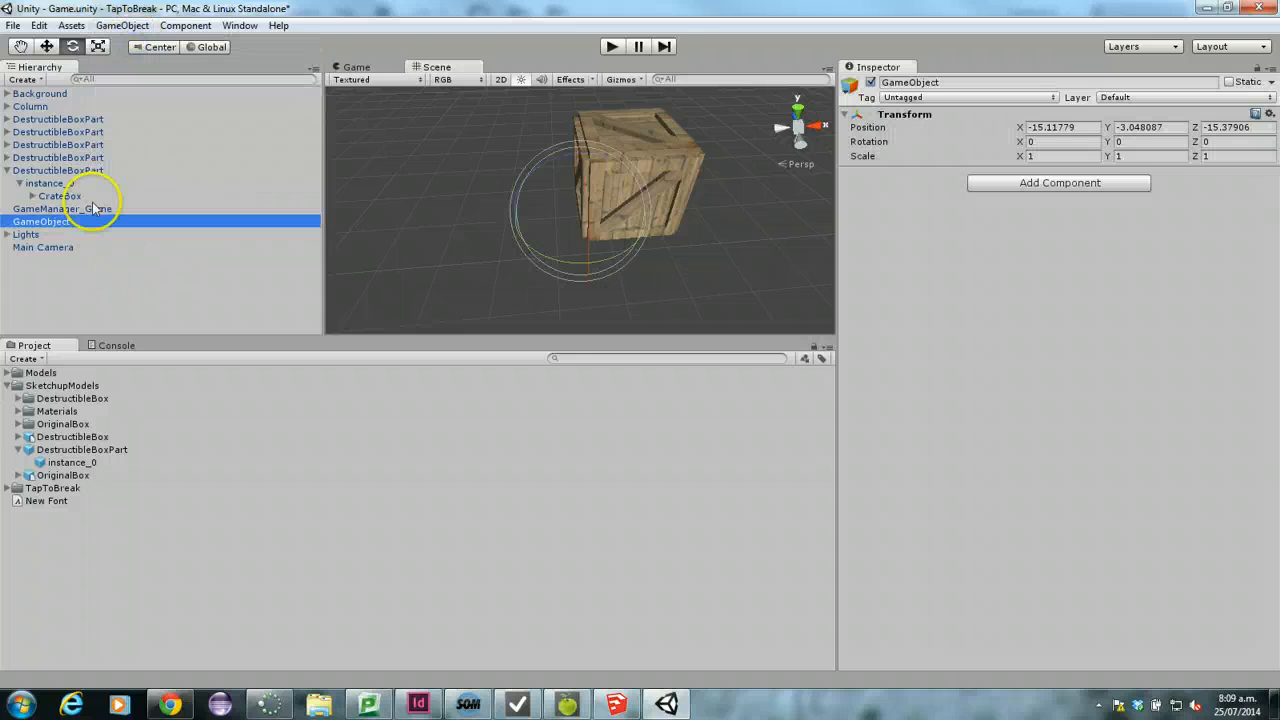
{"action": "left_click", "coordinate": [55, 119]}
{"action": "left_click", "coordinate": [45, 170], "text": "shift"}
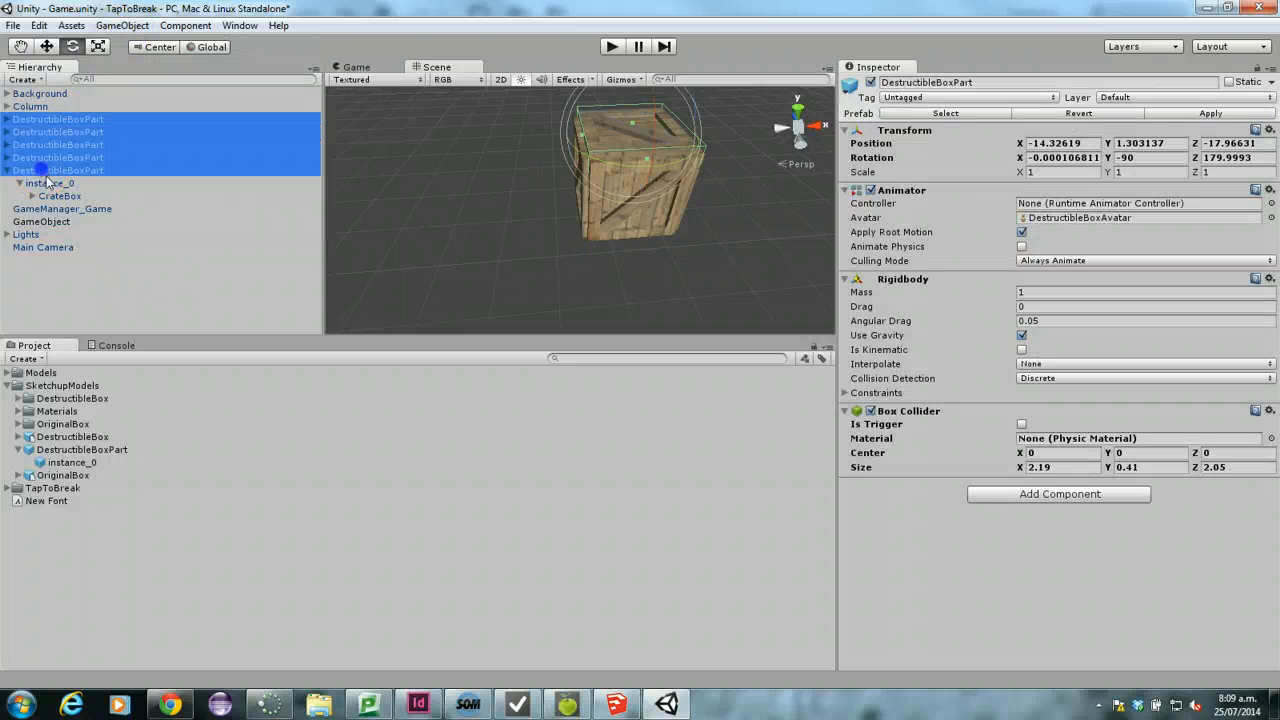
{"action": "left_click_drag", "start_coordinate": [68, 137], "coordinate": [40, 217]}
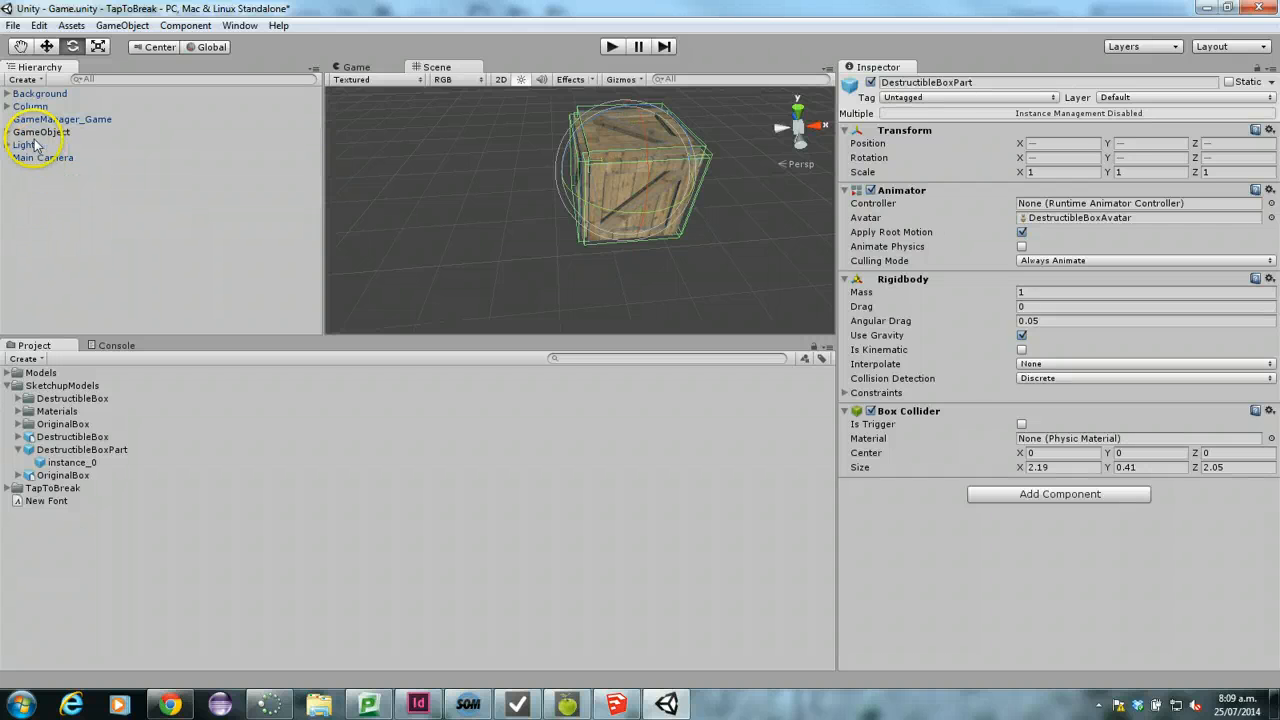
Step: Rename the parent GameObject of the crate panels as DestructibleBoxWhole
{"action": "left_click", "coordinate": [33, 133]}
{"action": "double_click", "coordinate": [65, 134]}
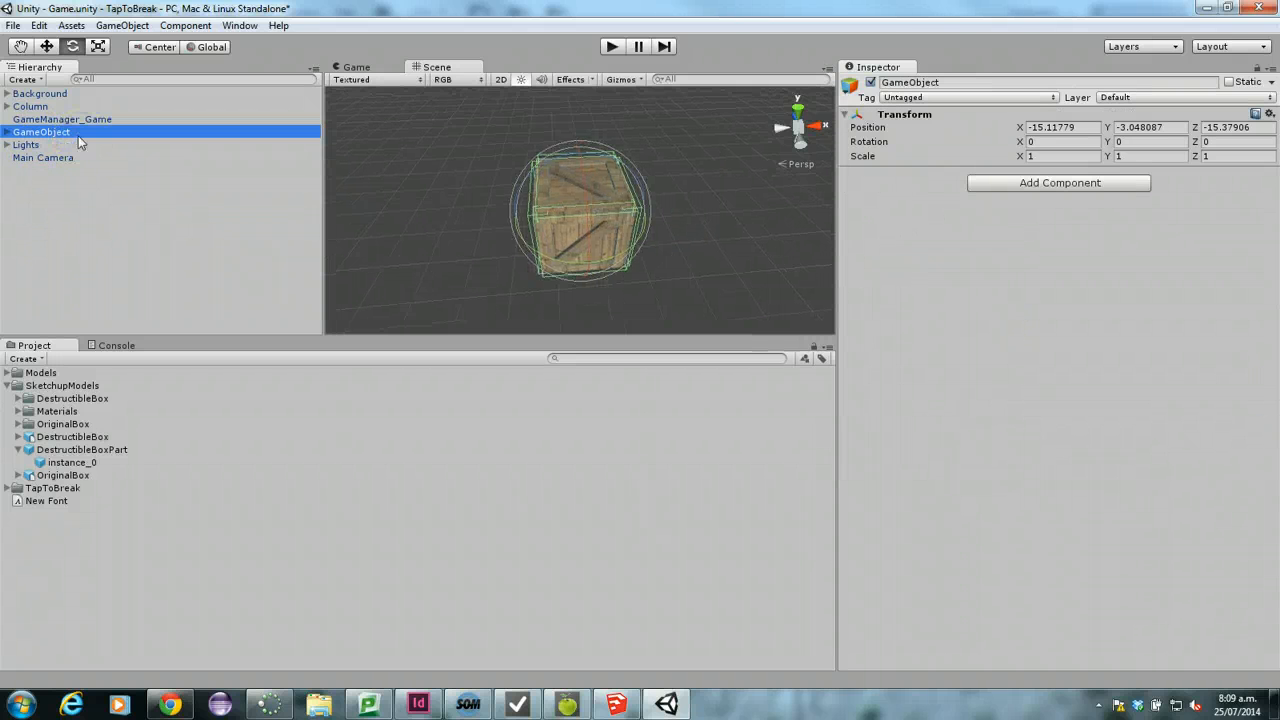
{"action": "right_click", "coordinate": [69, 132]}
{"action": "left_click", "coordinate": [110, 185]}
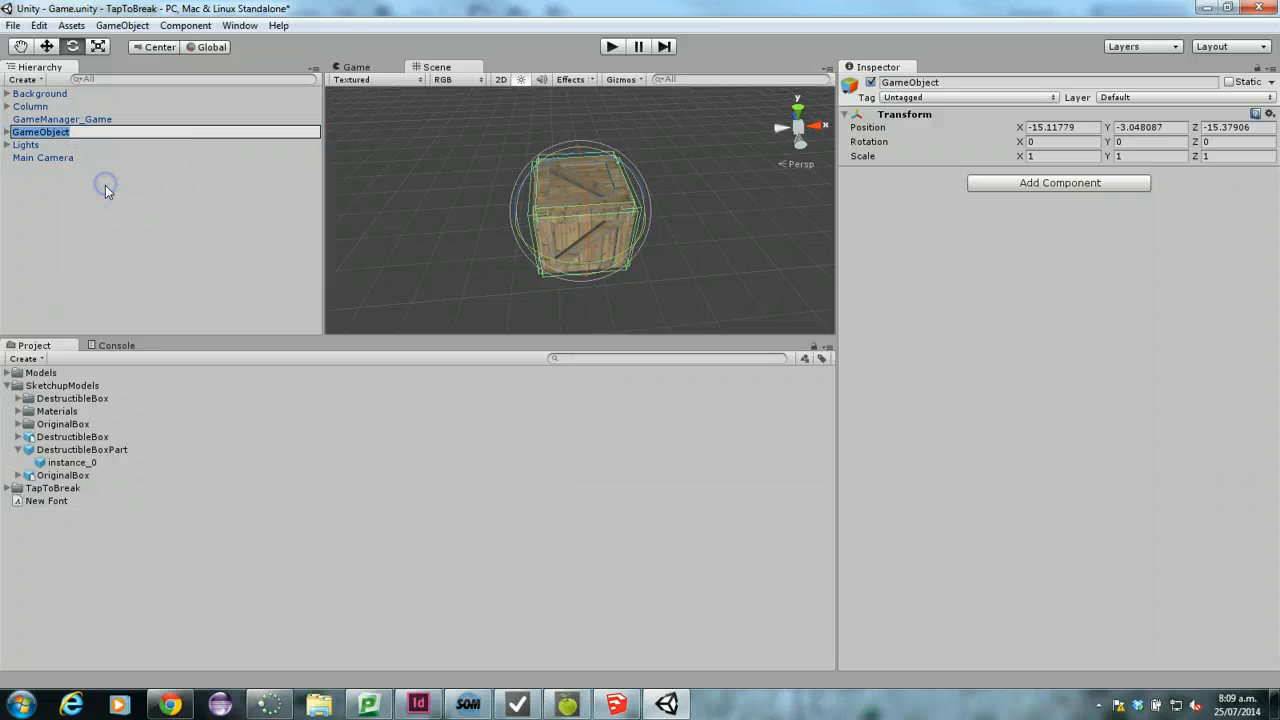
{"action": "type", "text": "DestructibleBoxWhole"}
{"action": "key", "text": "Return"}
Step: Create a prefab from DestructibleBoxWhole in the project's root folder and inspect the components of its DestructibleBoxPart children
{"action": "left_click", "coordinate": [85, 124]}
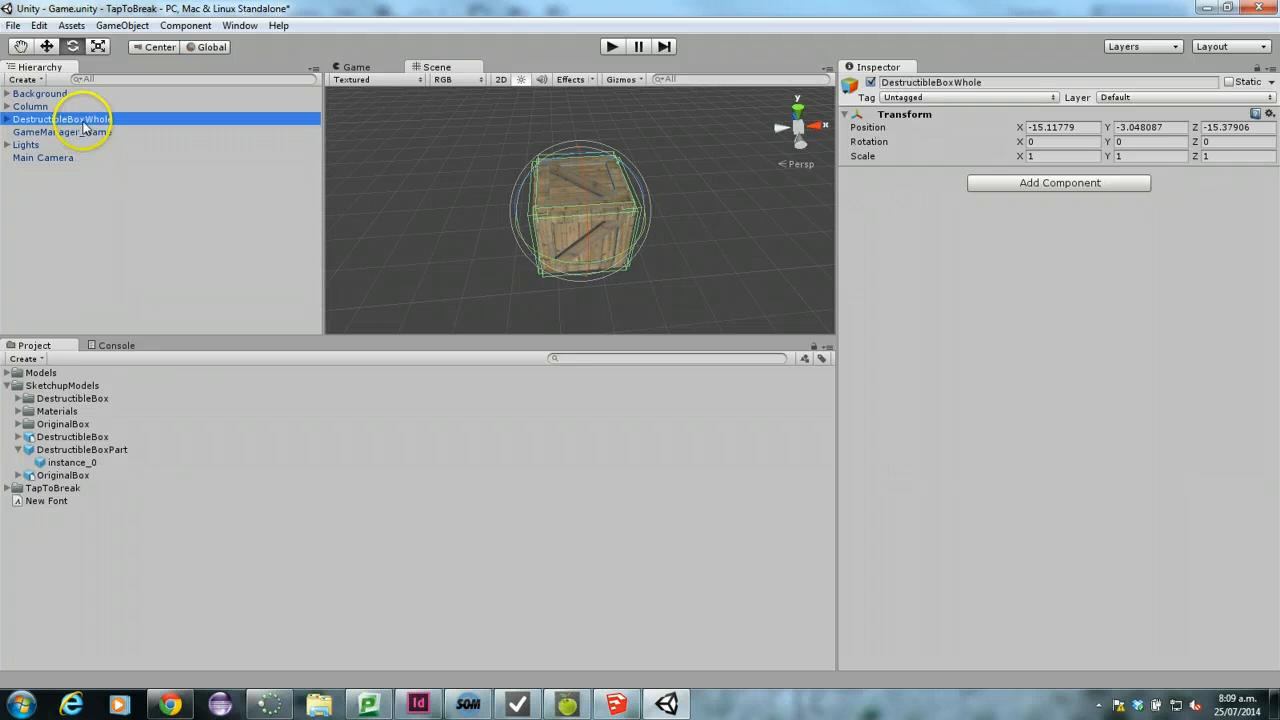
{"action": "left_click_drag", "start_coordinate": [91, 130], "coordinate": [94, 537]}
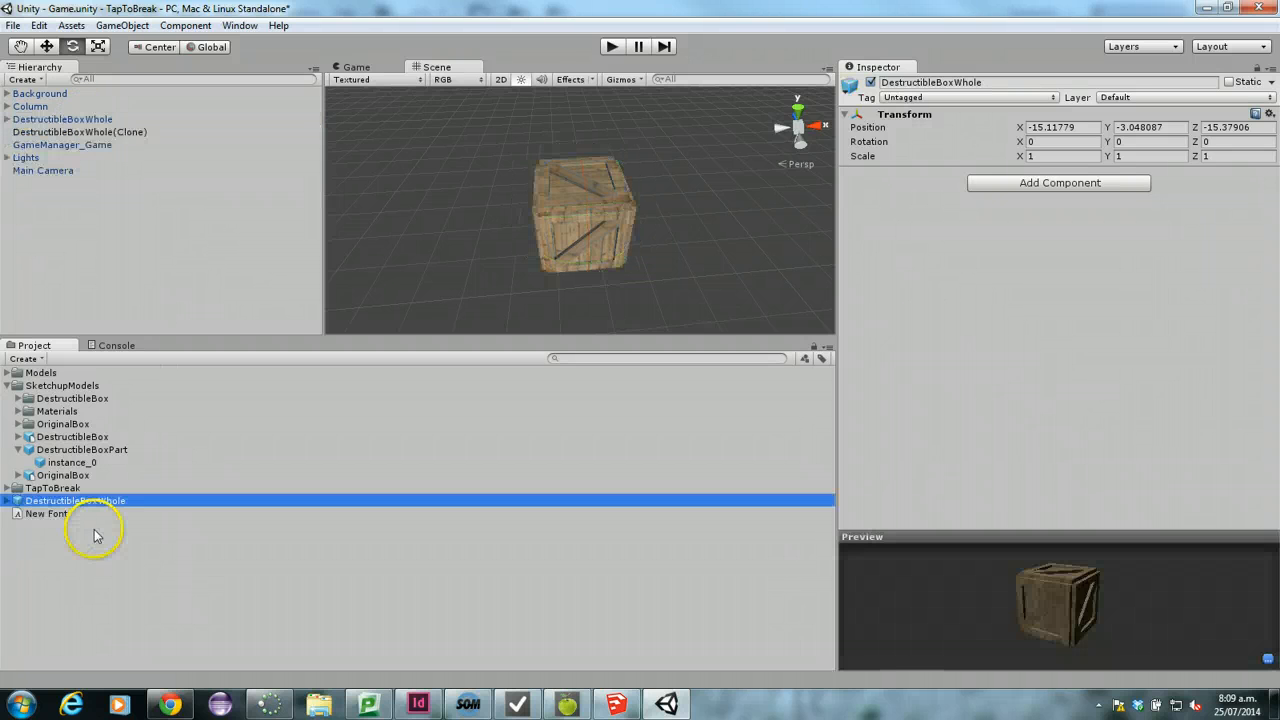
{"action": "left_click", "coordinate": [6, 501]}
{"action": "left_click", "coordinate": [44, 513]}
{"action": "left_click", "coordinate": [44, 526]}
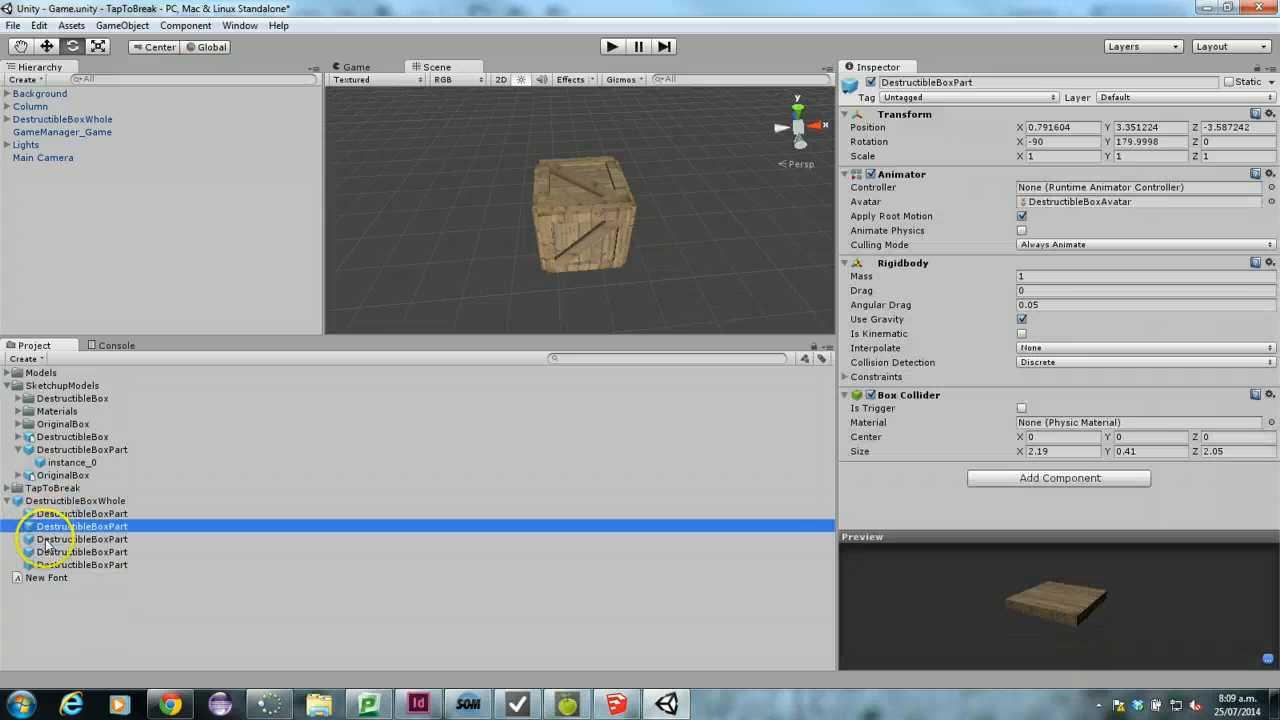
{"action": "left_click", "coordinate": [44, 539]}
{"action": "left_click", "coordinate": [48, 552]}
{"action": "left_click", "coordinate": [50, 565]}
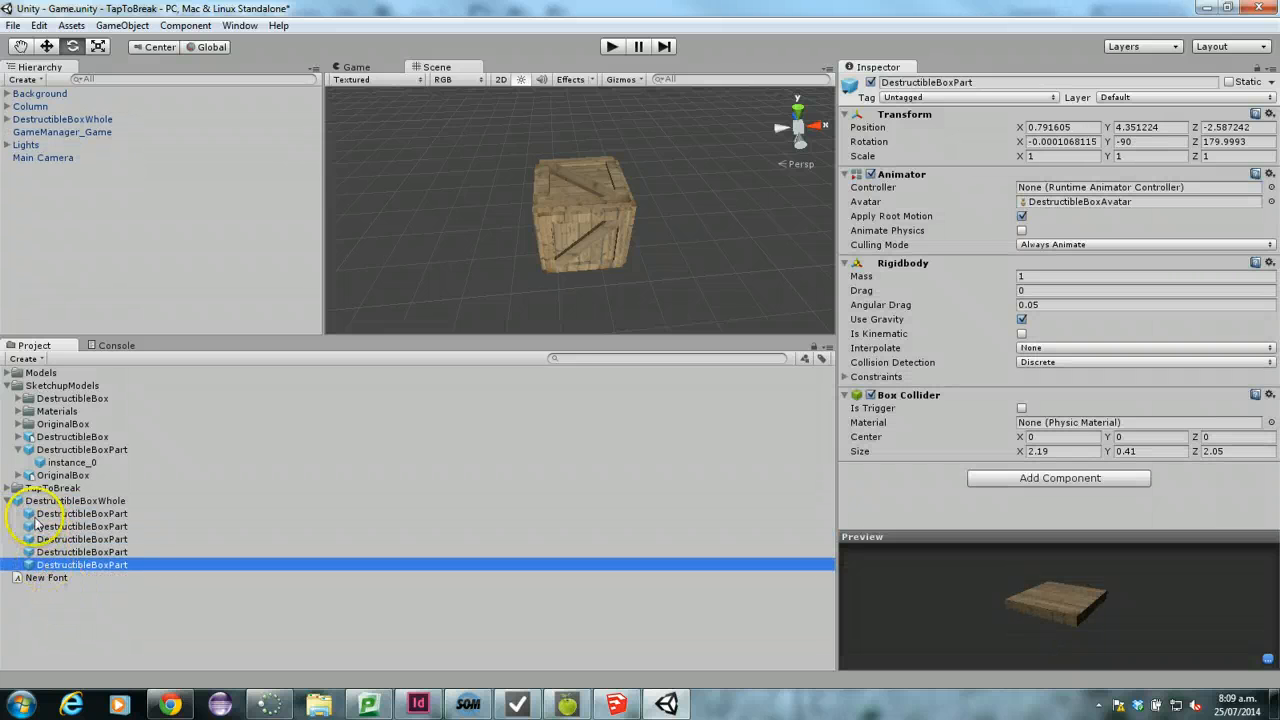
{"action": "left_click", "coordinate": [6, 501]}
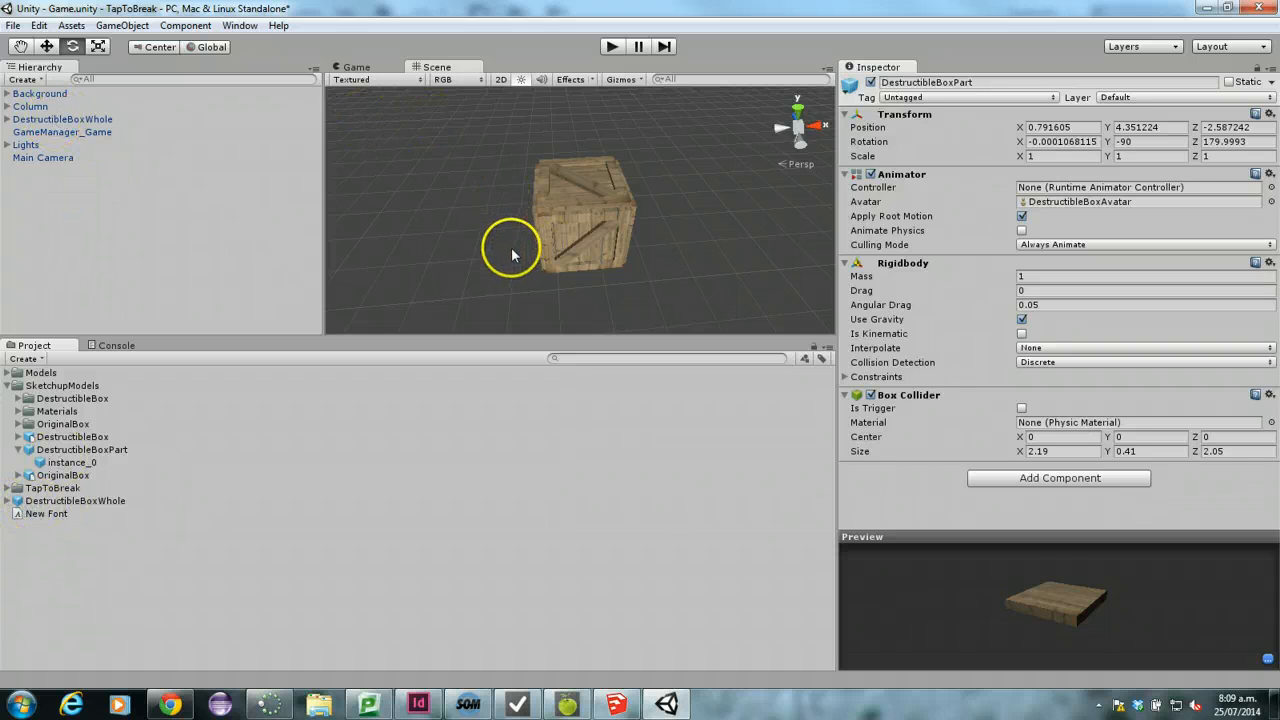
Step: Create a plane and lower it to Y -1.187122 so it forms a floor beneath the crate
{"action": "left_click", "coordinate": [122, 26]}
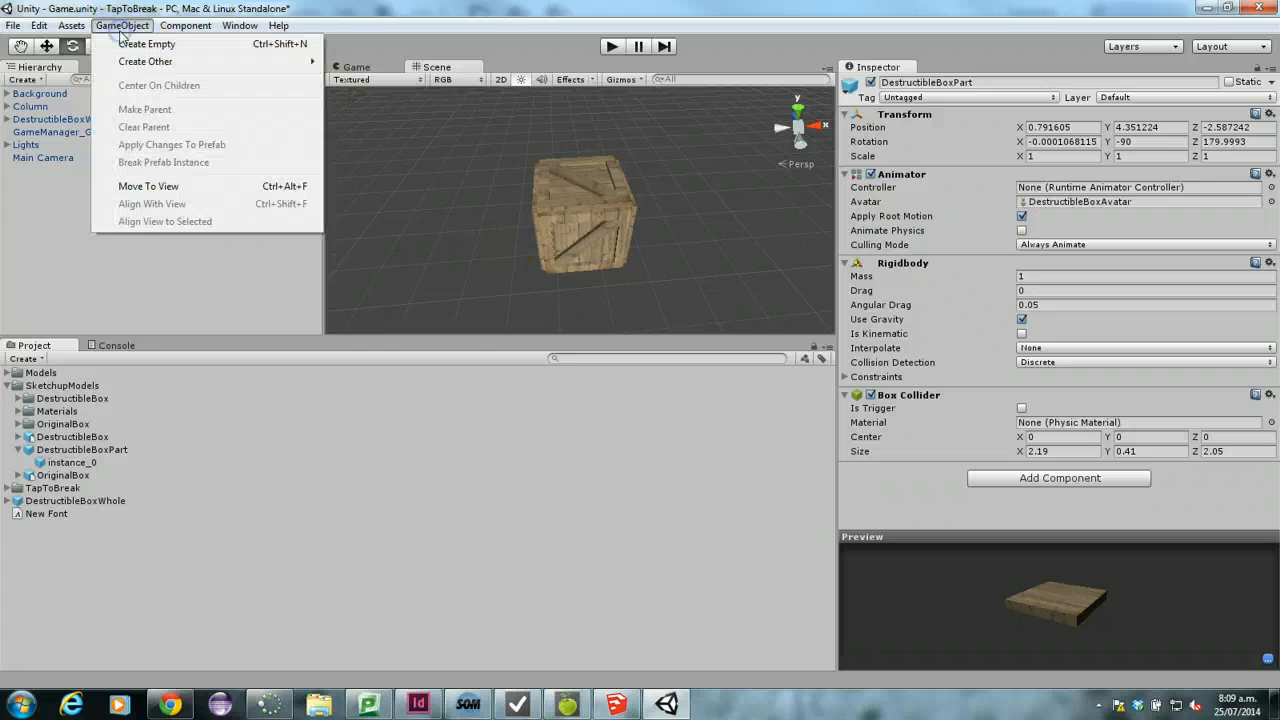
{"action": "mouse_move", "coordinate": [128, 62]}
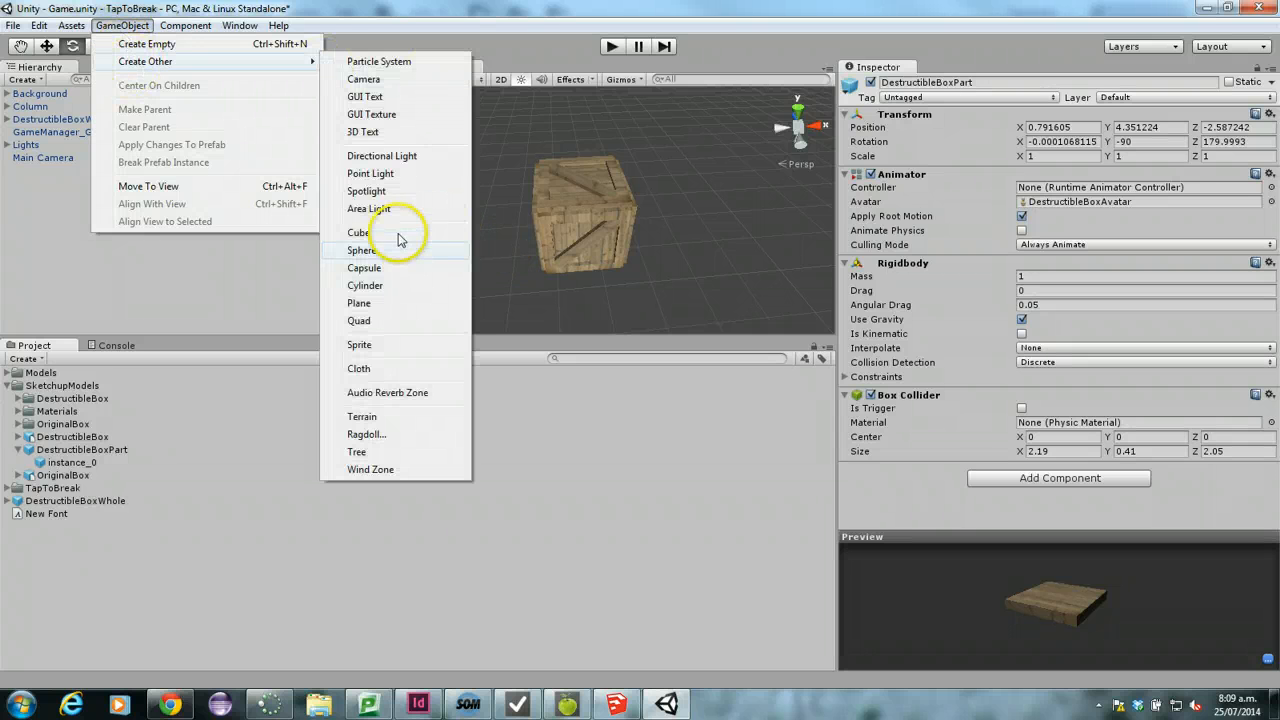
{"action": "left_click", "coordinate": [360, 303]}
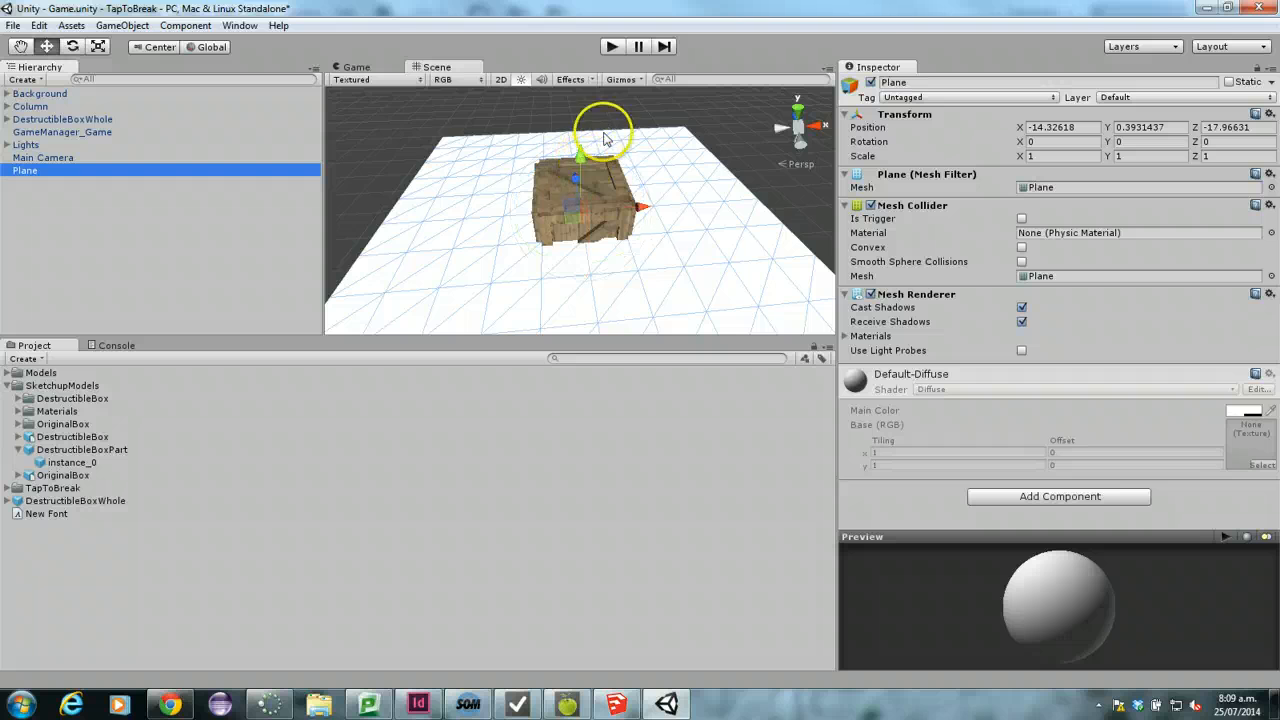
{"action": "left_click", "coordinate": [578, 152]}
{"action": "left_click_drag", "start_coordinate": [578, 152], "coordinate": [578, 197]}
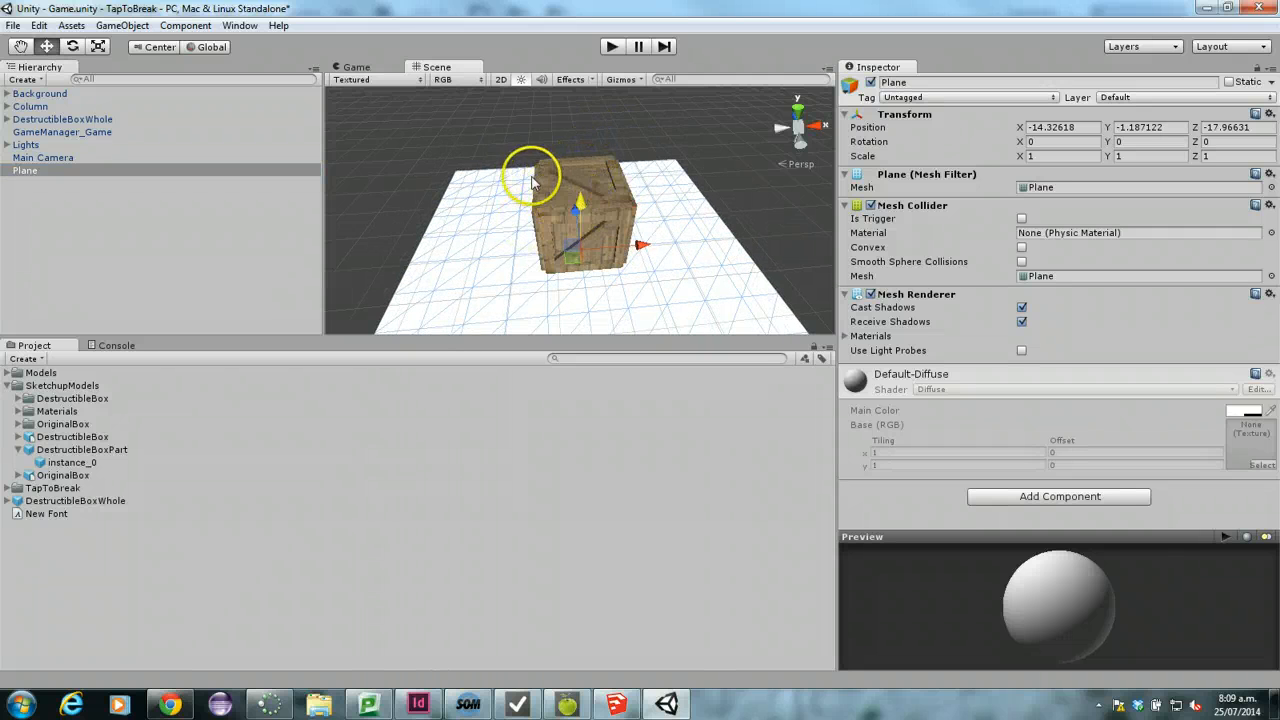
Step: Align the Main Camera with the current scene view and run the game briefly to test the crate's physics
{"action": "left_click", "coordinate": [48, 157]}
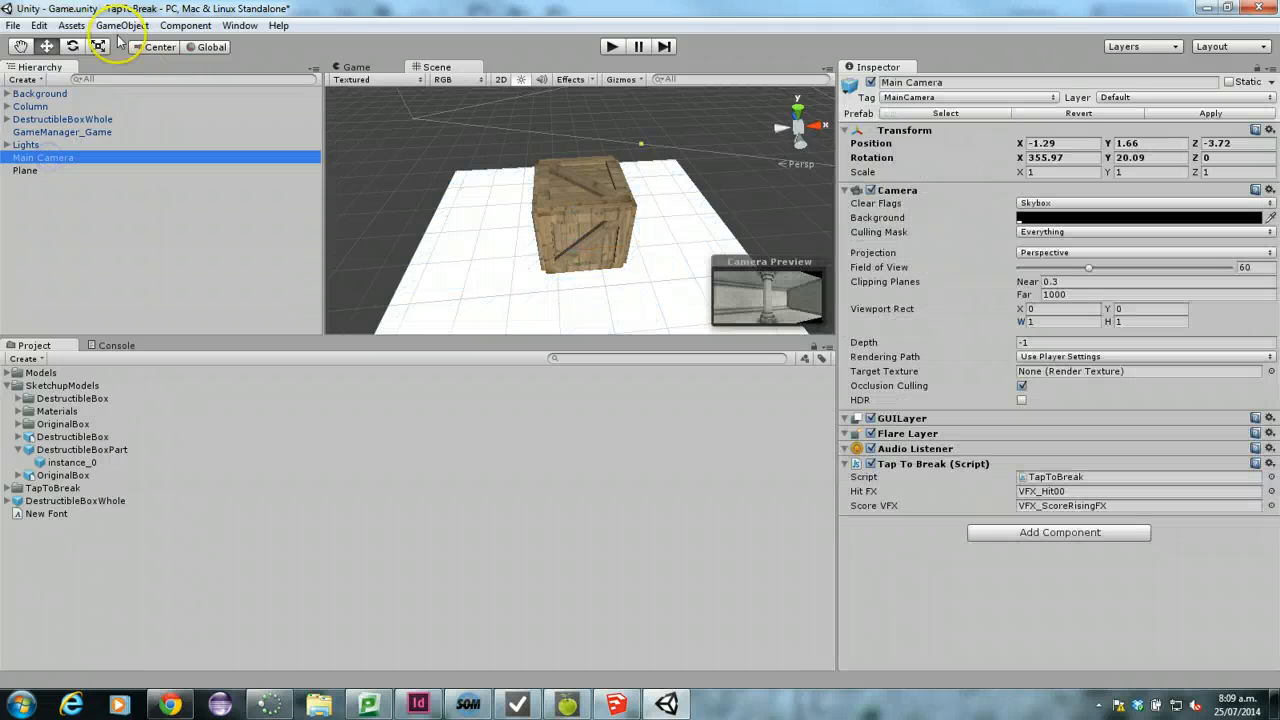
{"action": "left_click", "coordinate": [122, 25]}
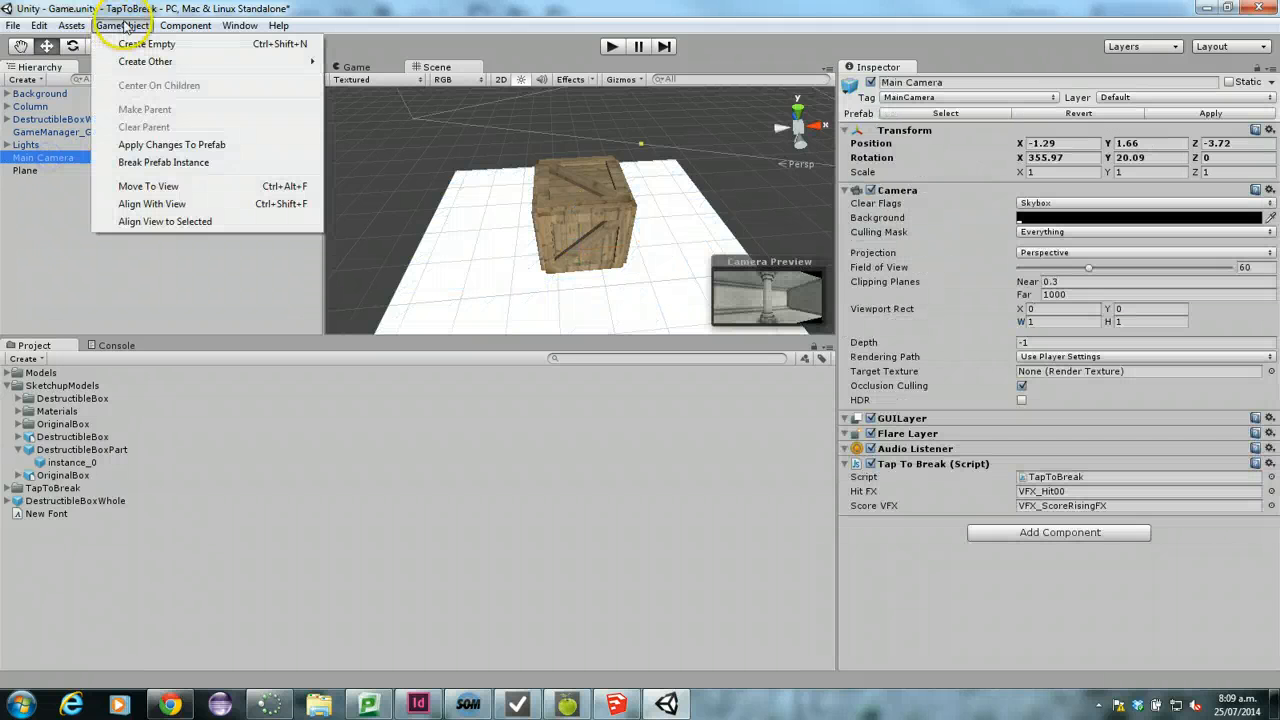
{"action": "left_click", "coordinate": [152, 203]}
{"action": "left_click", "coordinate": [611, 47]}
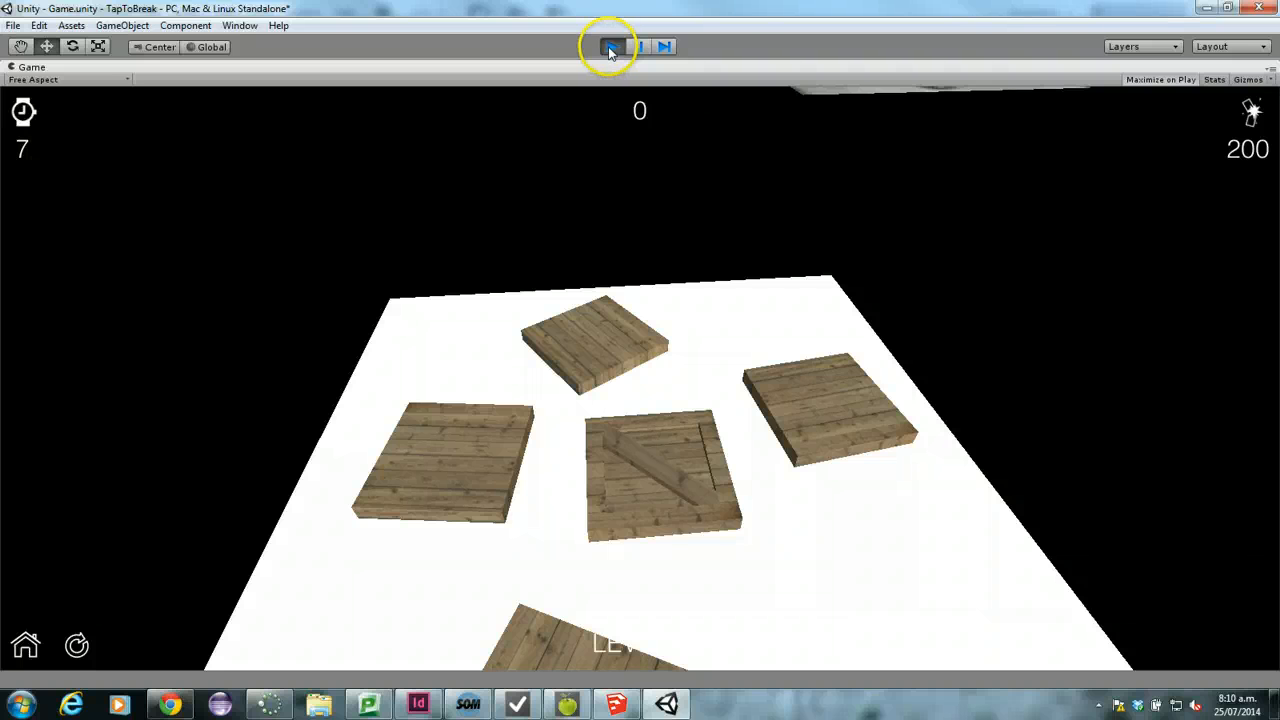
{"action": "left_click", "coordinate": [609, 47]}
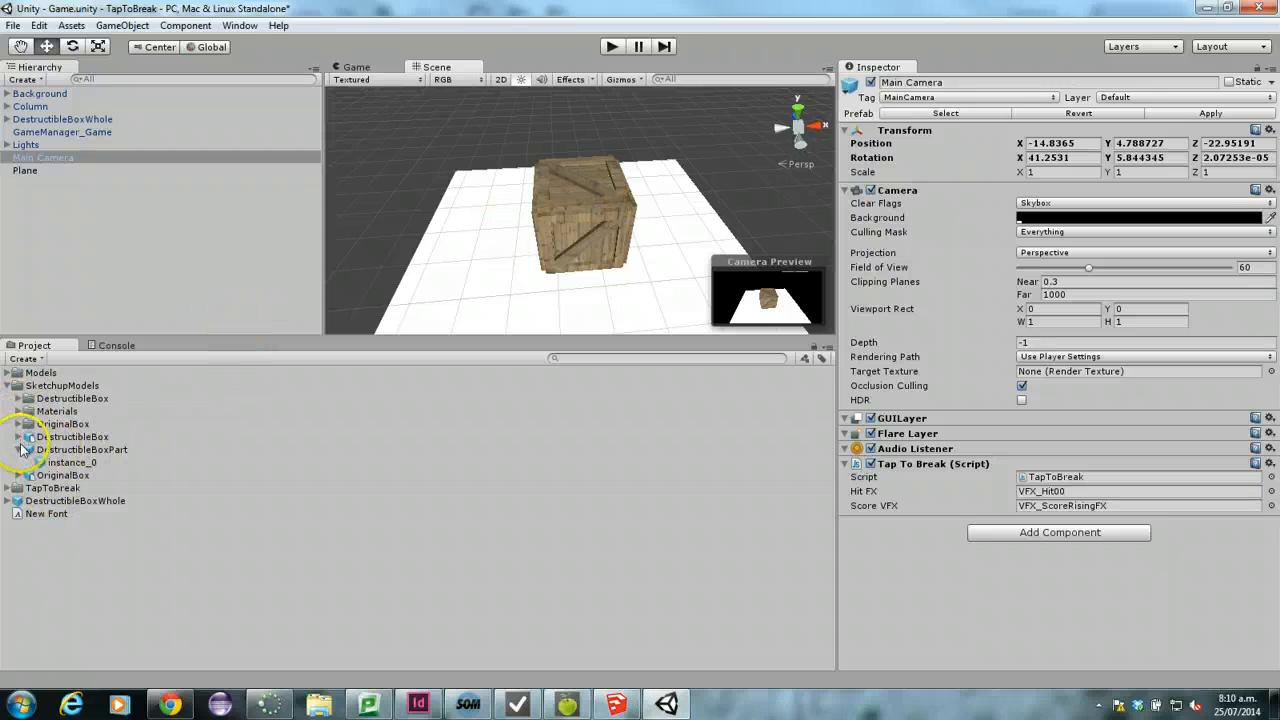
{"action": "left_click_drag", "start_coordinate": [44, 485], "coordinate": [452, 252]}
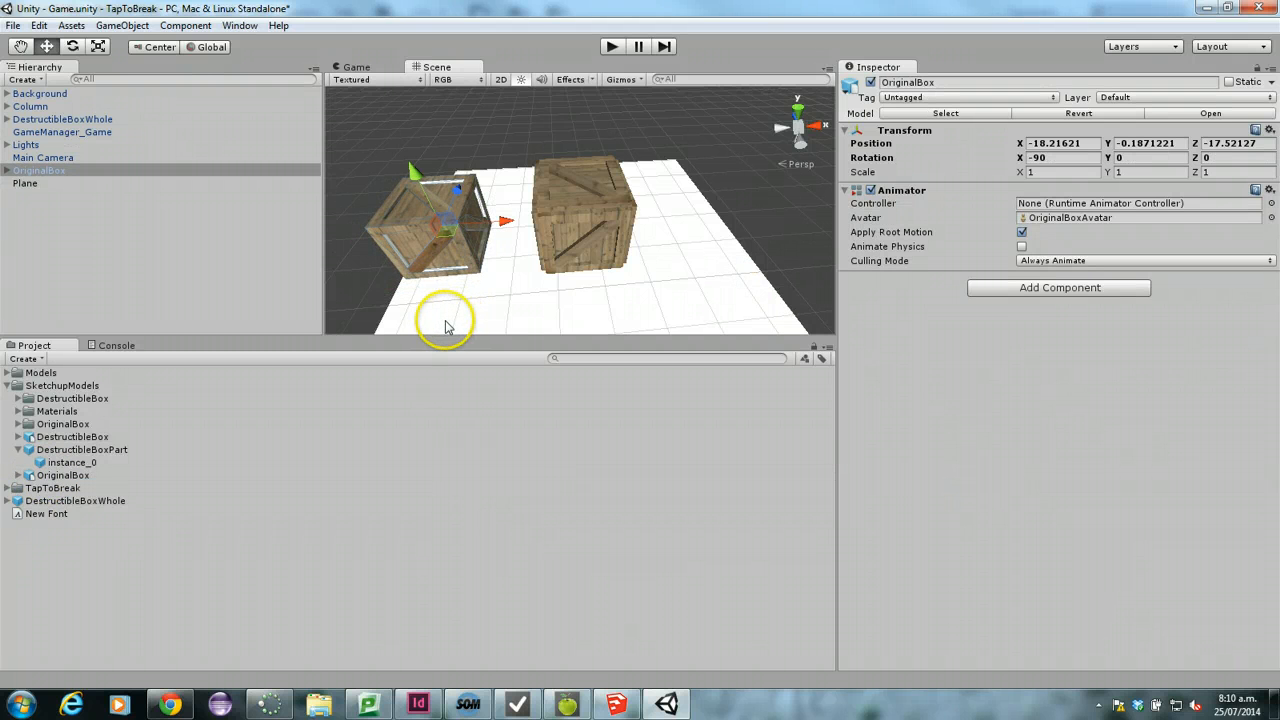
{"action": "key", "text": "Delete"}
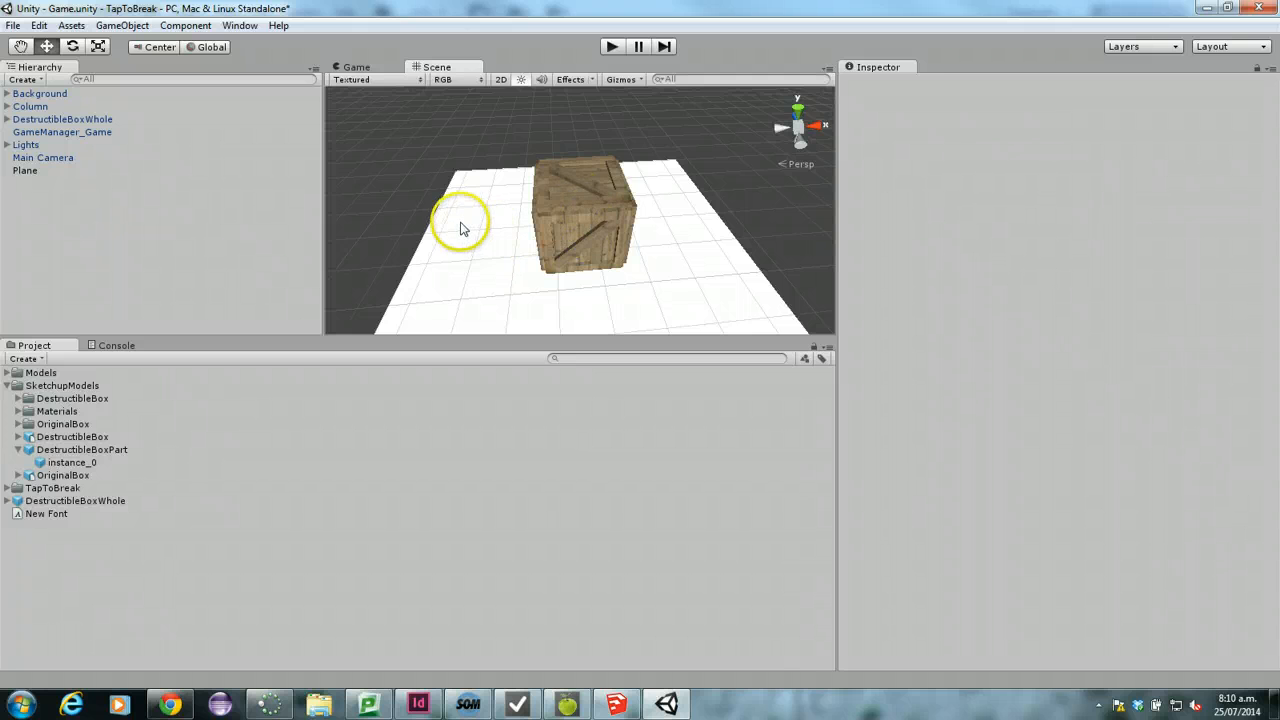
{"action": "left_click", "coordinate": [110, 26]}
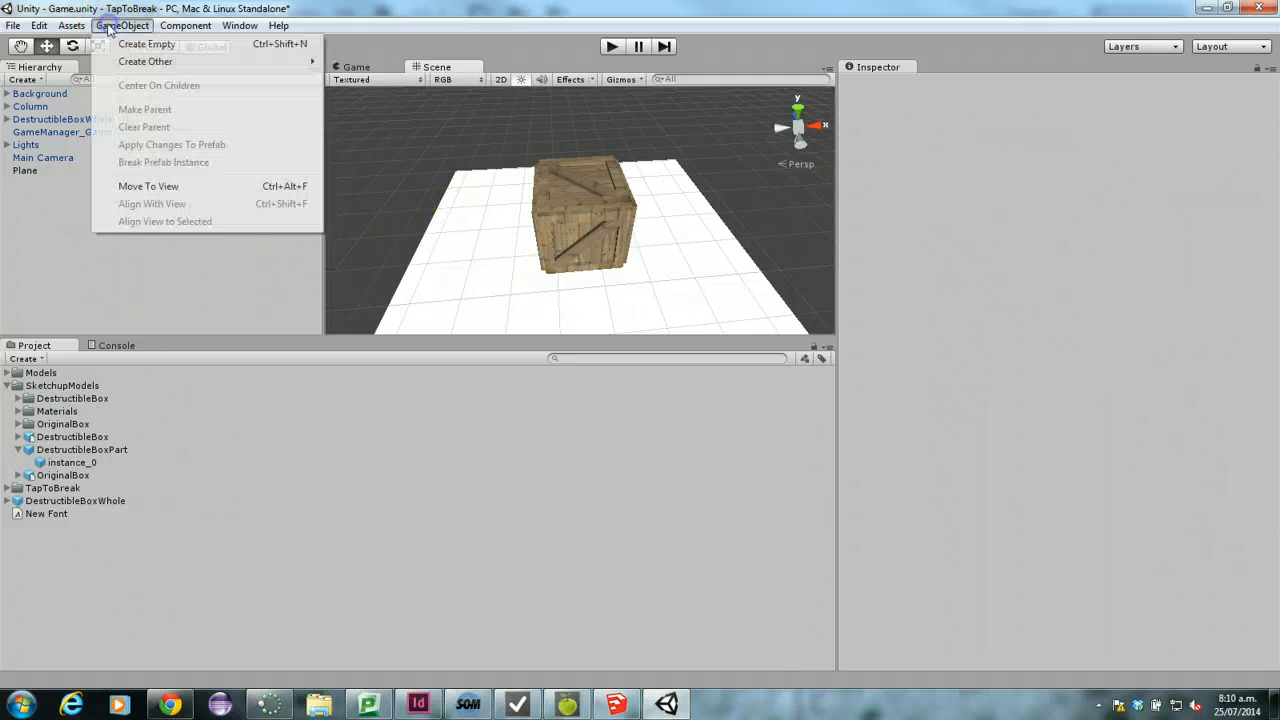
{"action": "left_click", "coordinate": [122, 26]}
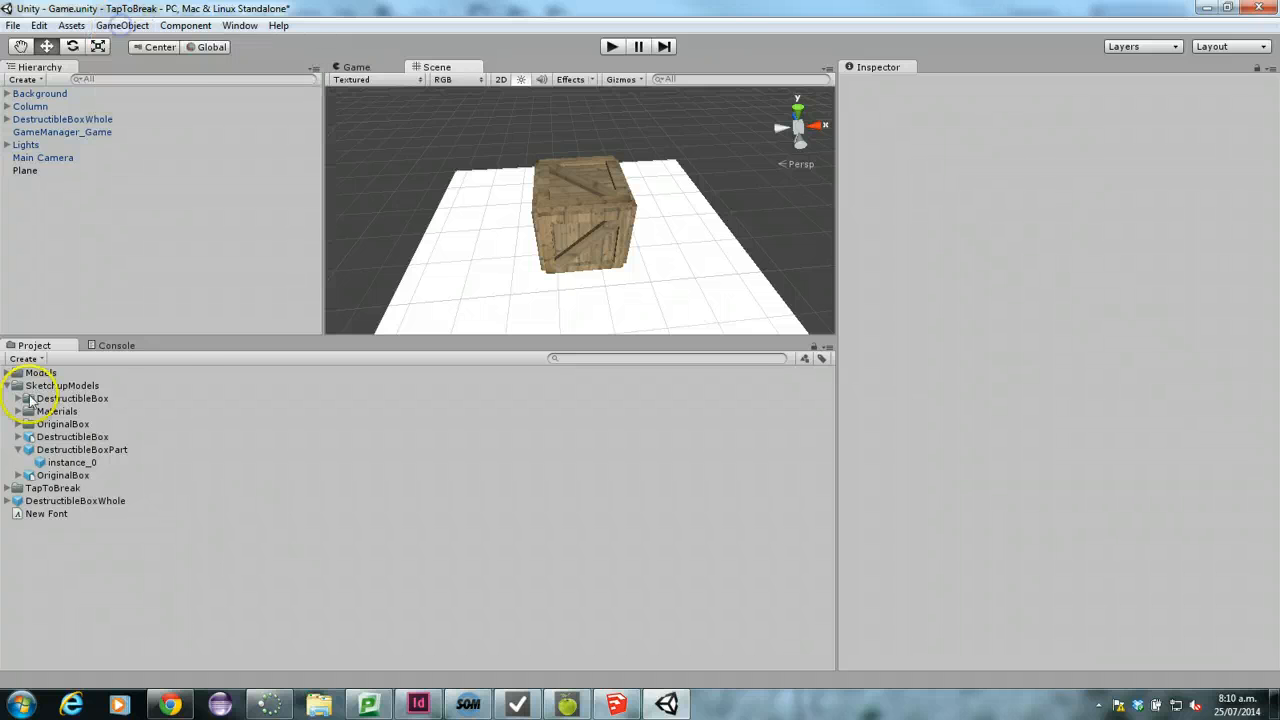
Step: Create a prefab named OriginalBoxWhole in the project's root folder and fill it with the OriginalBox model
{"action": "left_click", "coordinate": [23, 358]}
{"action": "left_click", "coordinate": [80, 131]}
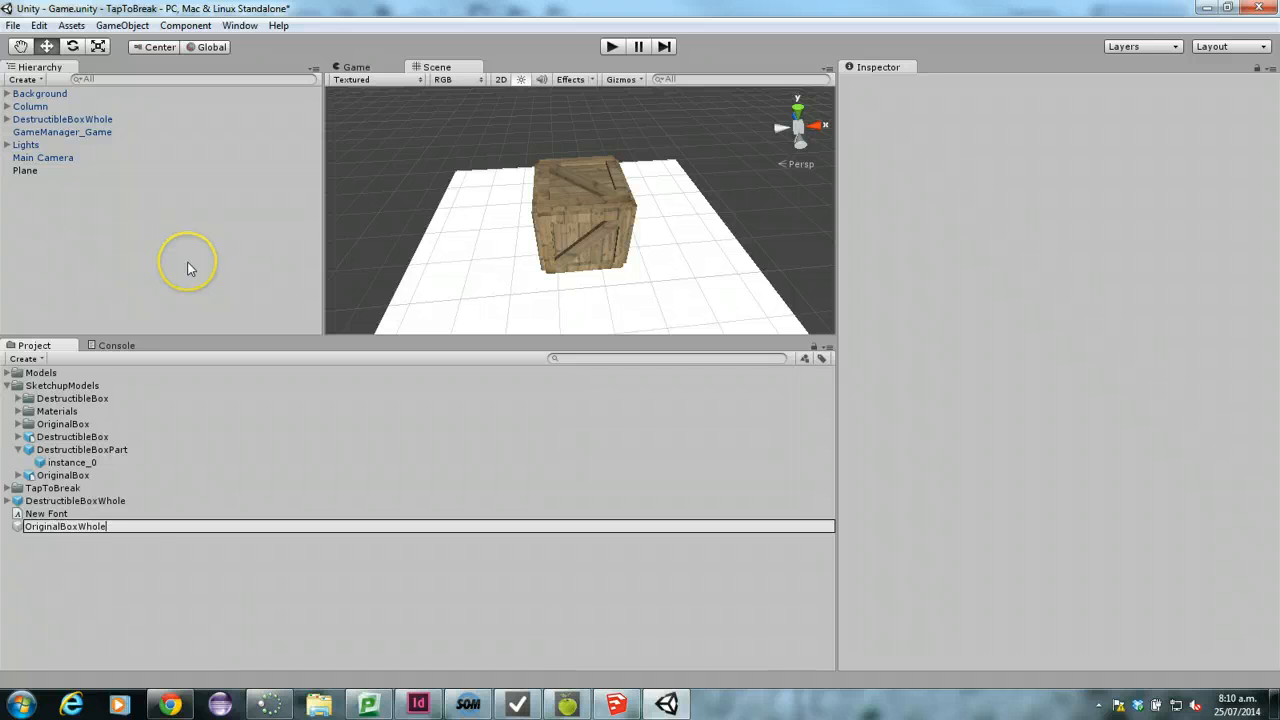
{"action": "key", "text": "Return"}
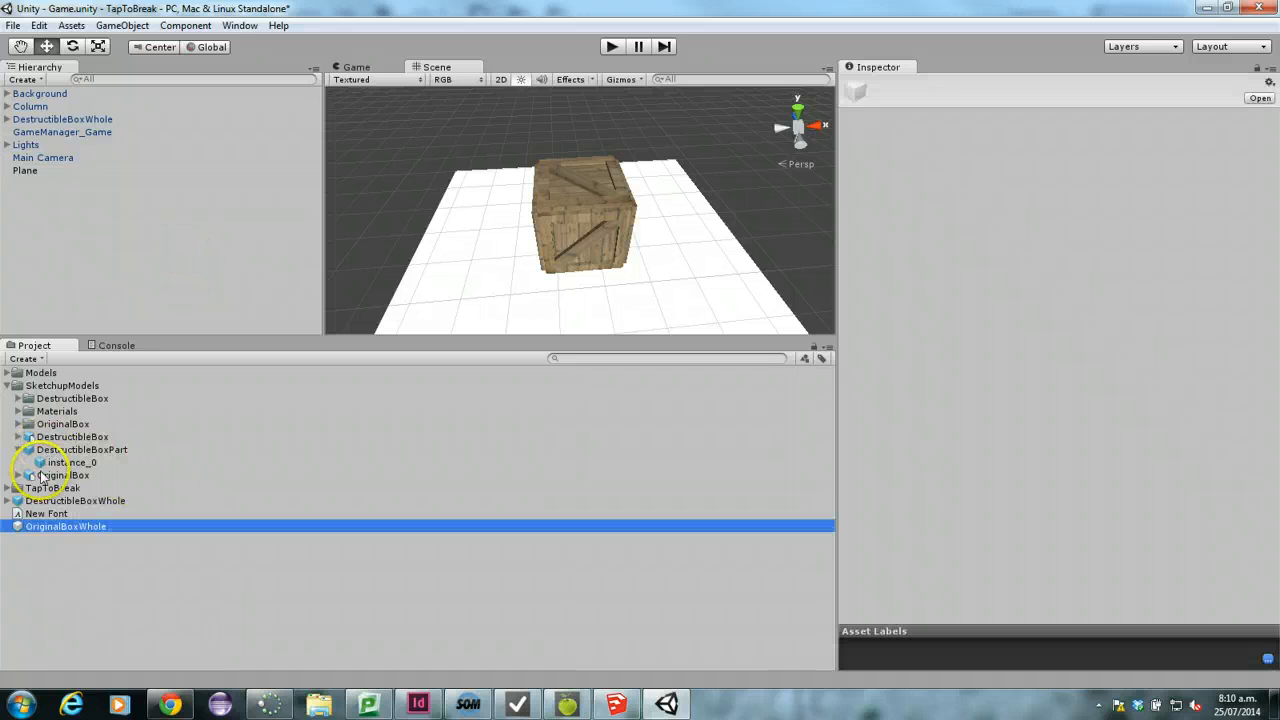
{"action": "left_click_drag", "start_coordinate": [45, 477], "coordinate": [60, 524]}
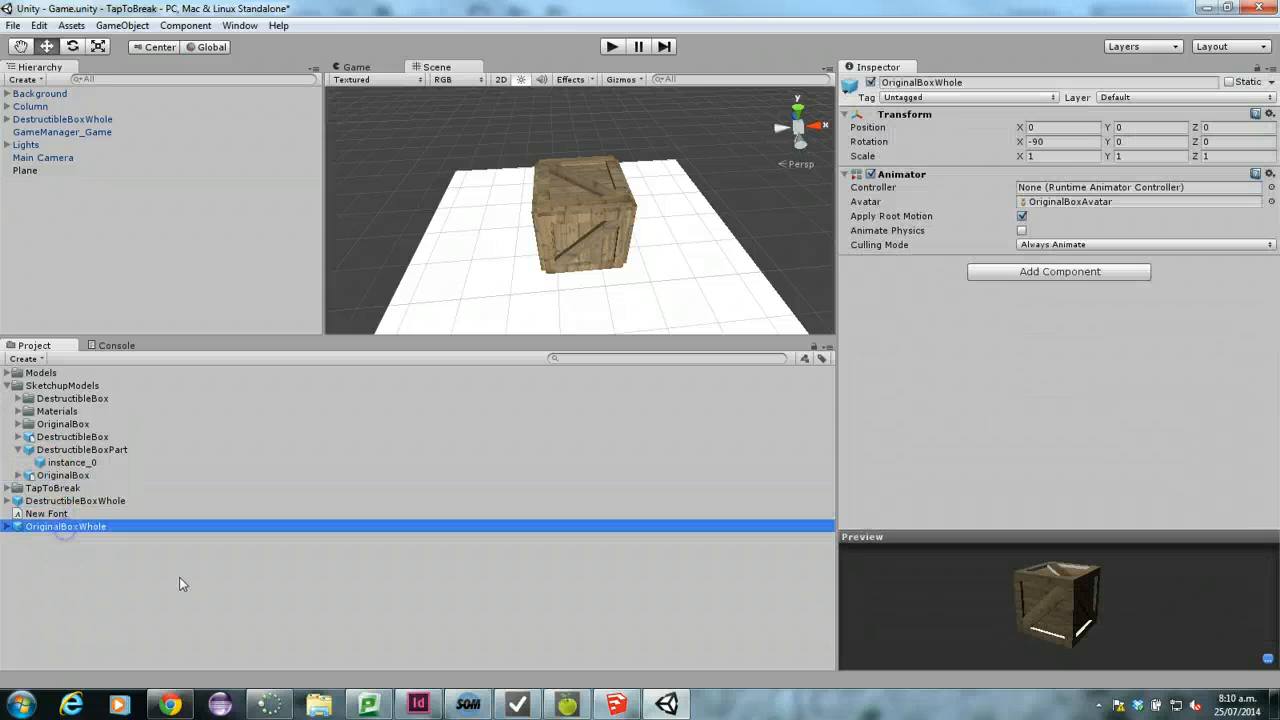
Step: Place OriginalBoxWhole on the plane beside the crate at about X -17.74, Y -0.19, Z -17.63 and add a Box Collider to it
{"action": "left_click", "coordinate": [1010, 272]}
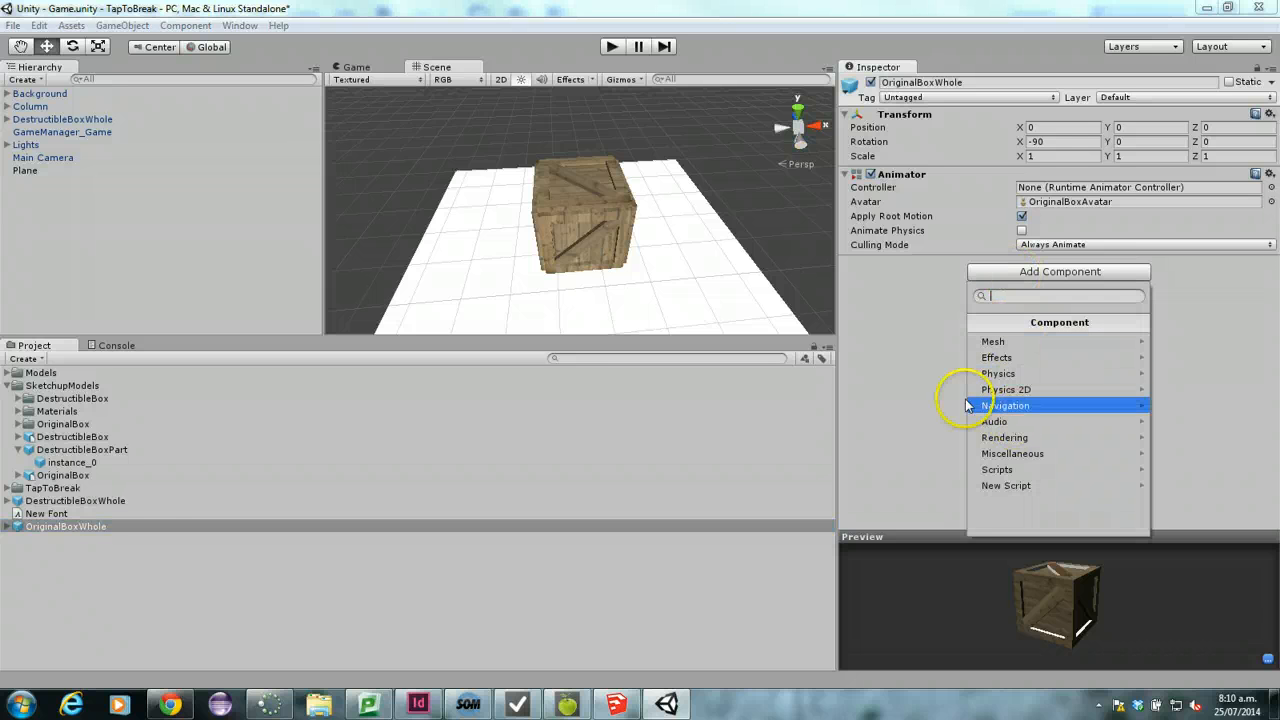
{"action": "left_click", "coordinate": [103, 543]}
{"action": "left_click_drag", "start_coordinate": [86, 523], "coordinate": [471, 256]}
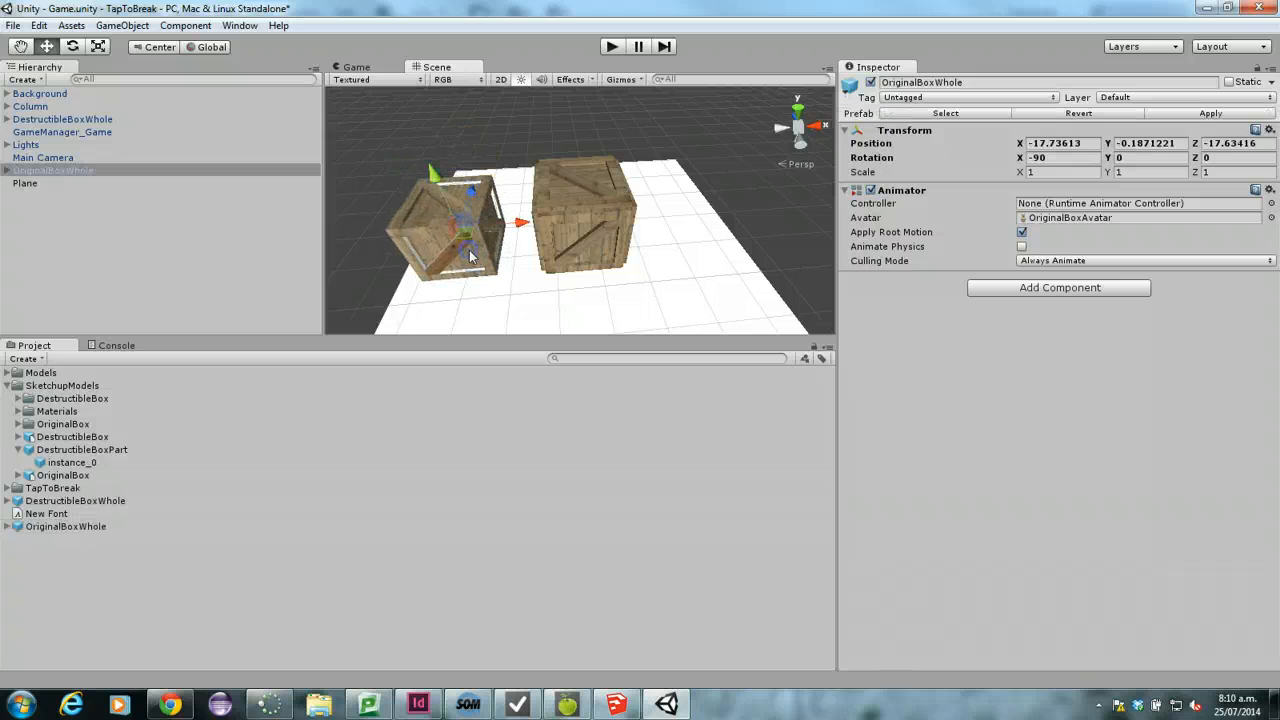
{"action": "left_click", "coordinate": [1022, 284]}
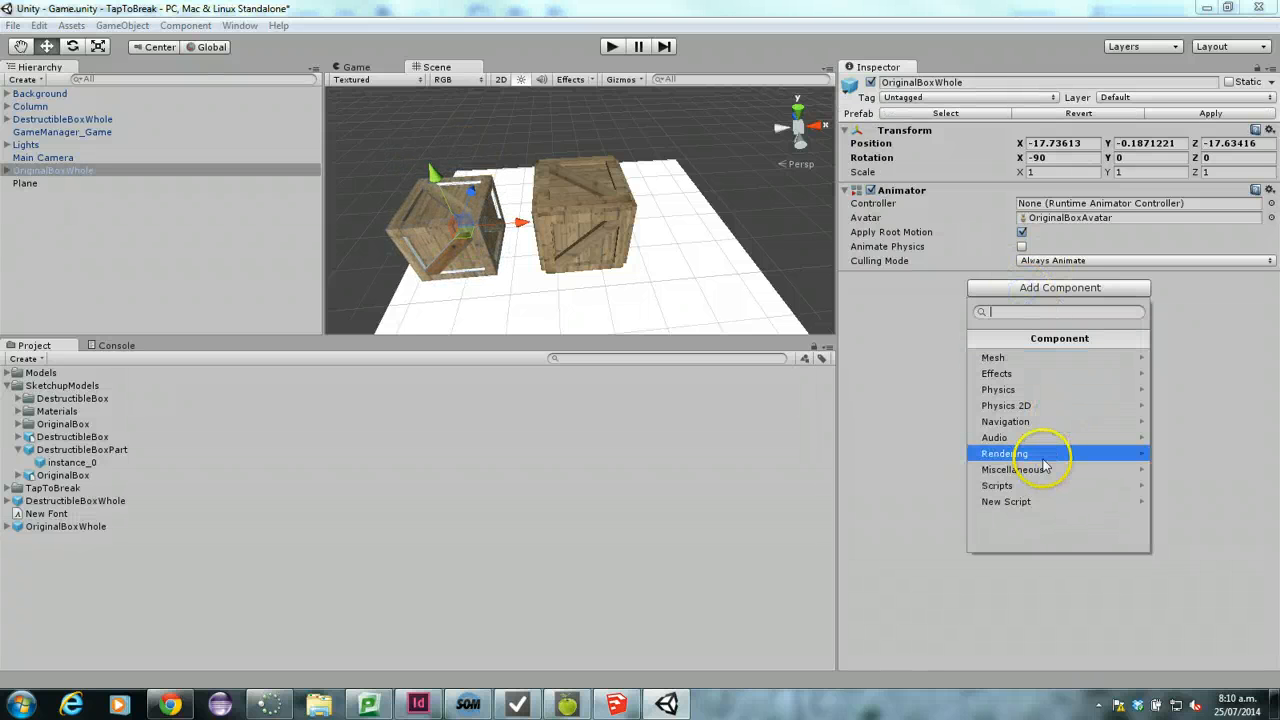
{"action": "left_click", "coordinate": [1028, 392]}
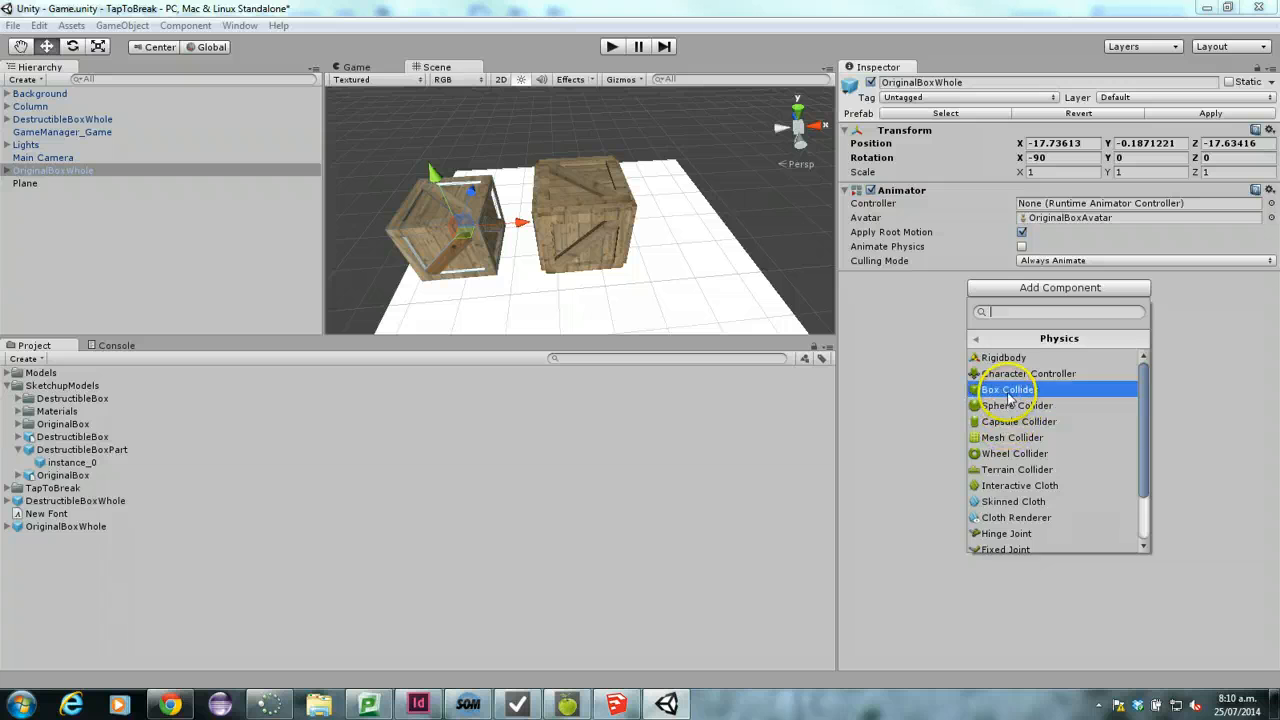
{"action": "left_click", "coordinate": [1009, 392]}
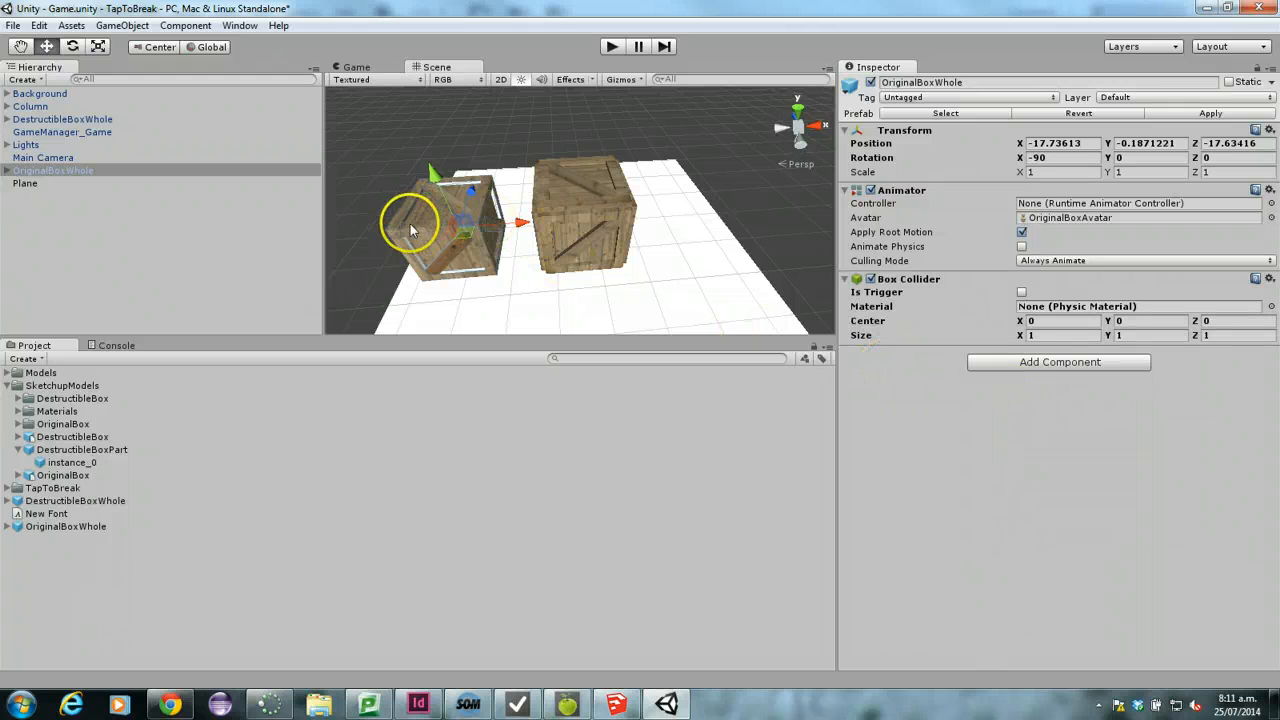
Step: Set OriginalBoxWhole's Box Collider size to X 2.38, Y 2.23, Z 2.42 and apply the changes to its prefab
{"action": "scroll", "coordinate": [430, 267], "scroll_direction": "up", "scroll_amount": 2}
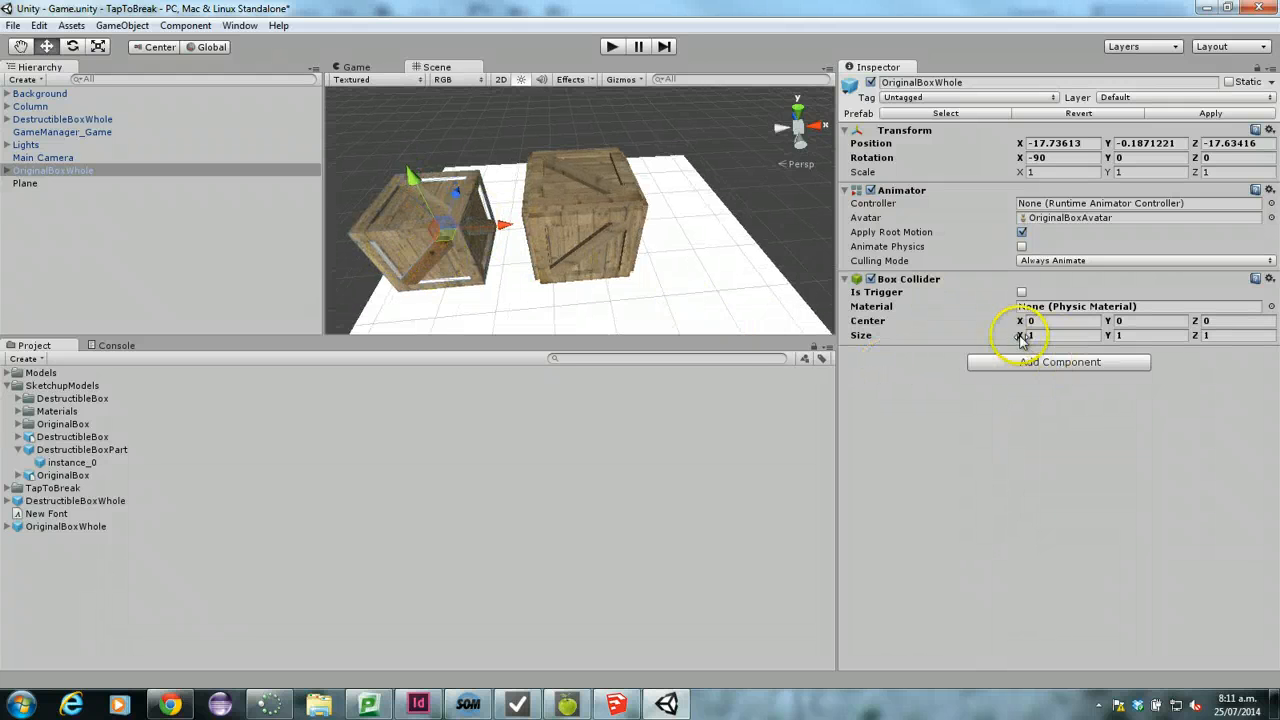
{"action": "left_click_drag", "start_coordinate": [1020, 335], "coordinate": [1240, 341]}
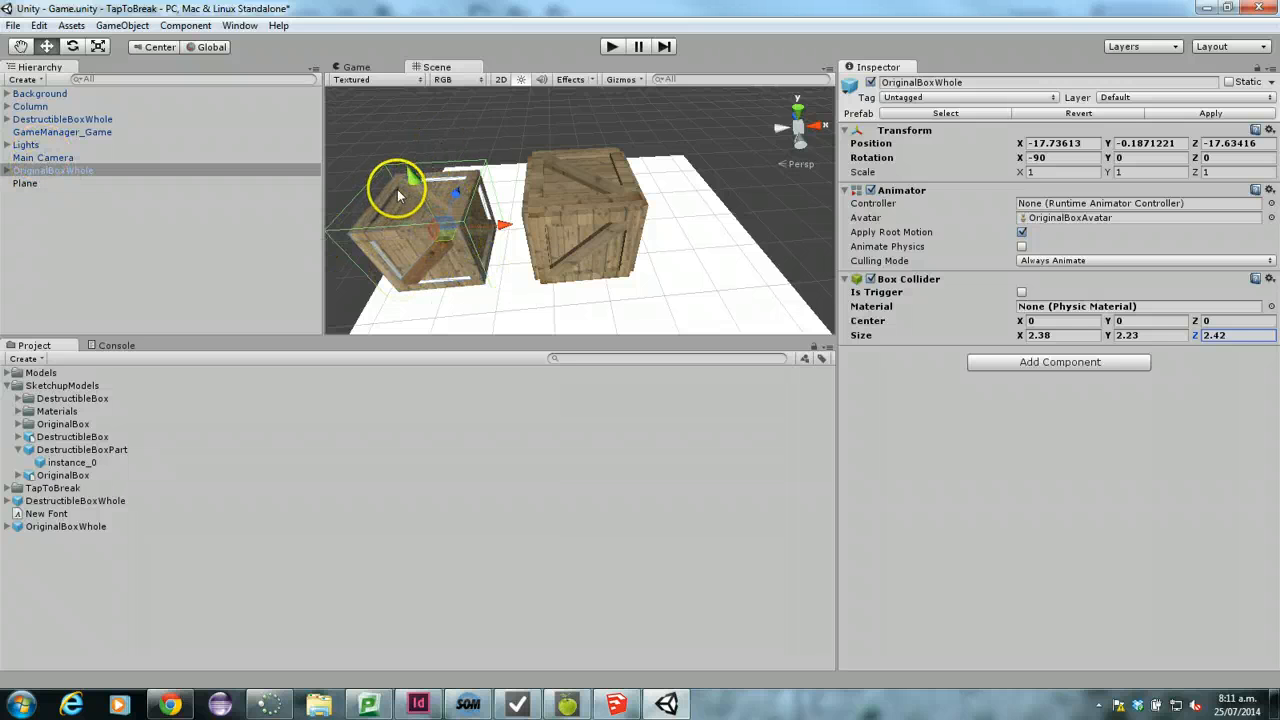
{"action": "left_click", "coordinate": [1201, 114]}
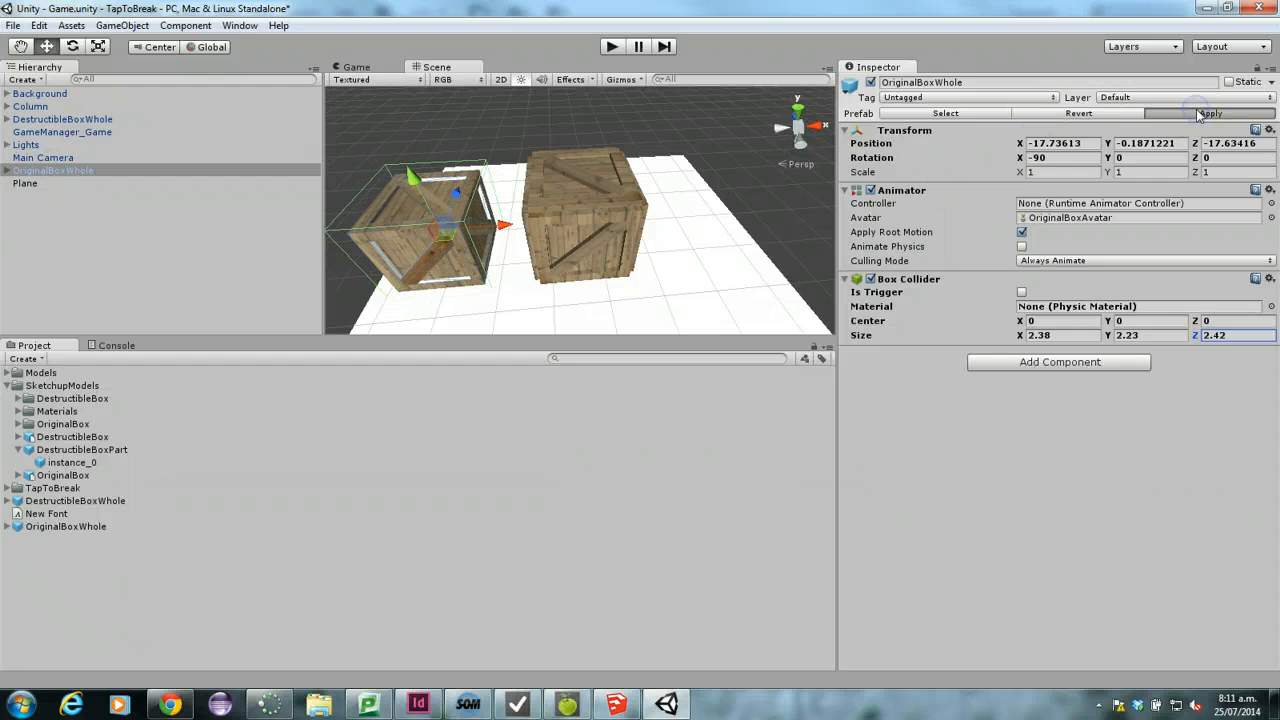
{"action": "left_click", "coordinate": [65, 526]}
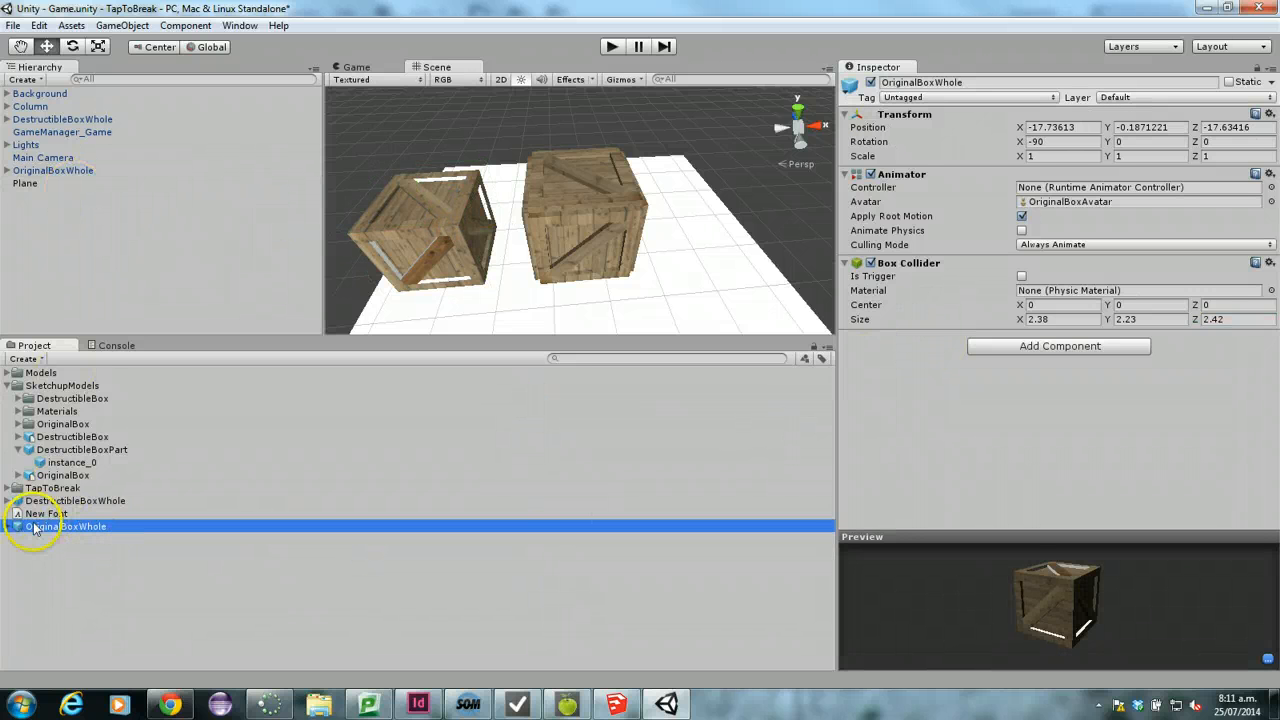
Step: Compare the DestructibleBoxPart asset's components with those of the crate's first panel, and apply that panel's changes to its prefab
{"action": "left_click", "coordinate": [40, 450]}
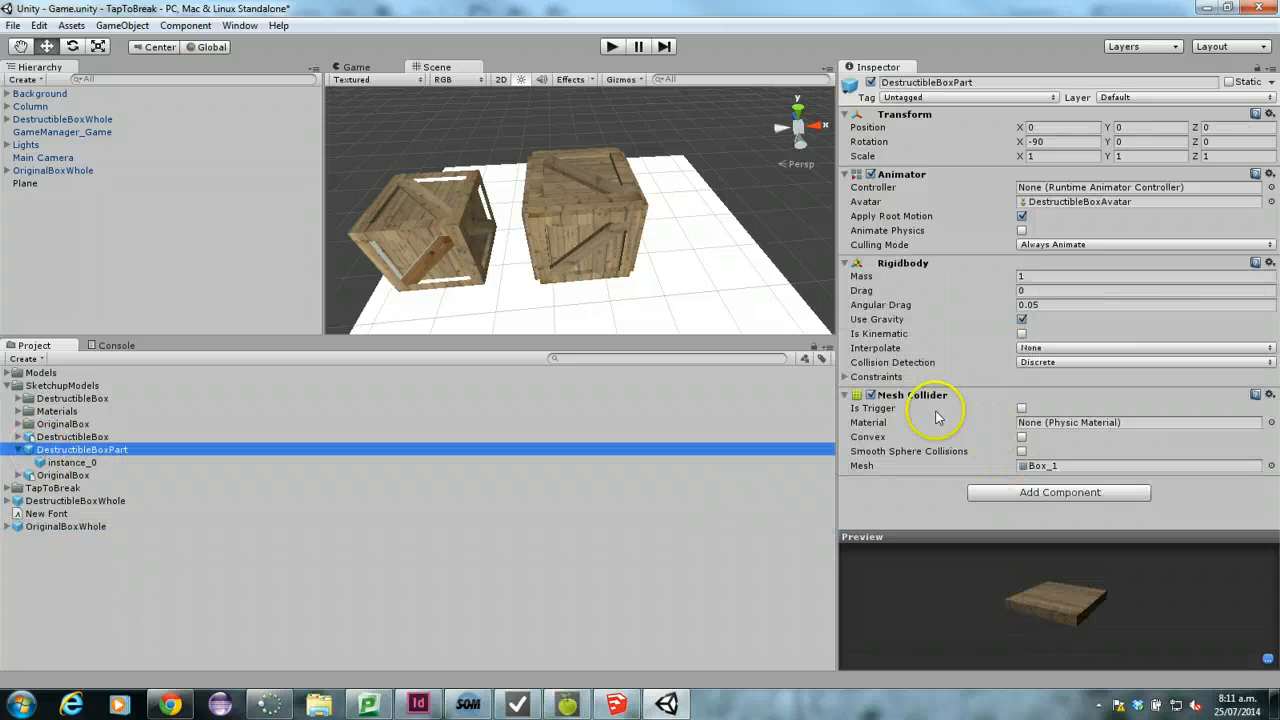
{"action": "left_click", "coordinate": [6, 119]}
{"action": "left_click", "coordinate": [79, 133]}
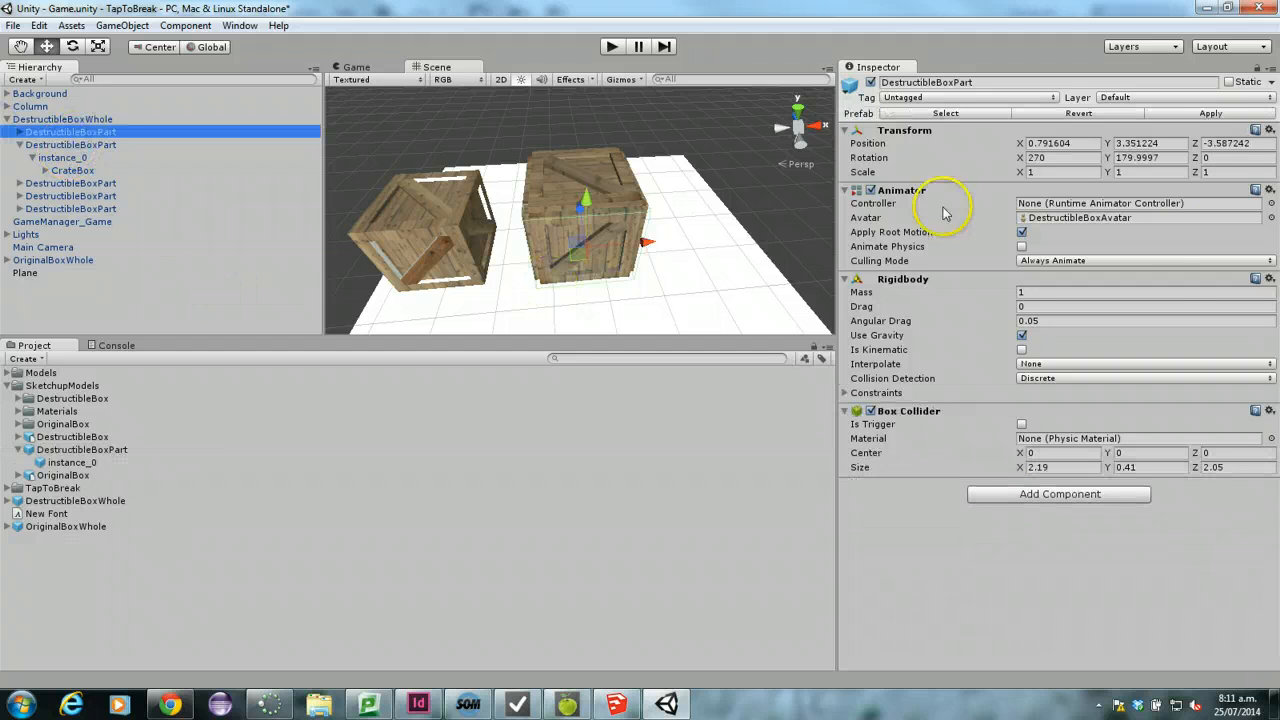
{"action": "left_click", "coordinate": [1248, 114]}
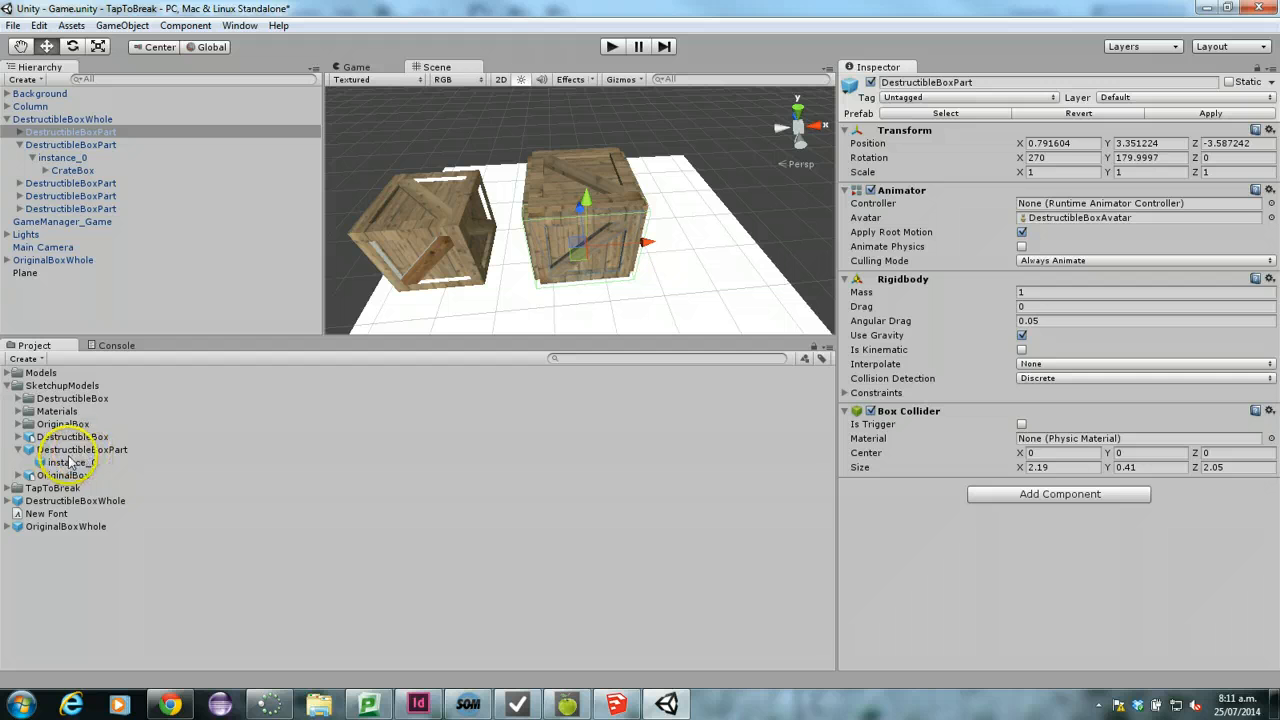
{"action": "left_click", "coordinate": [61, 501]}
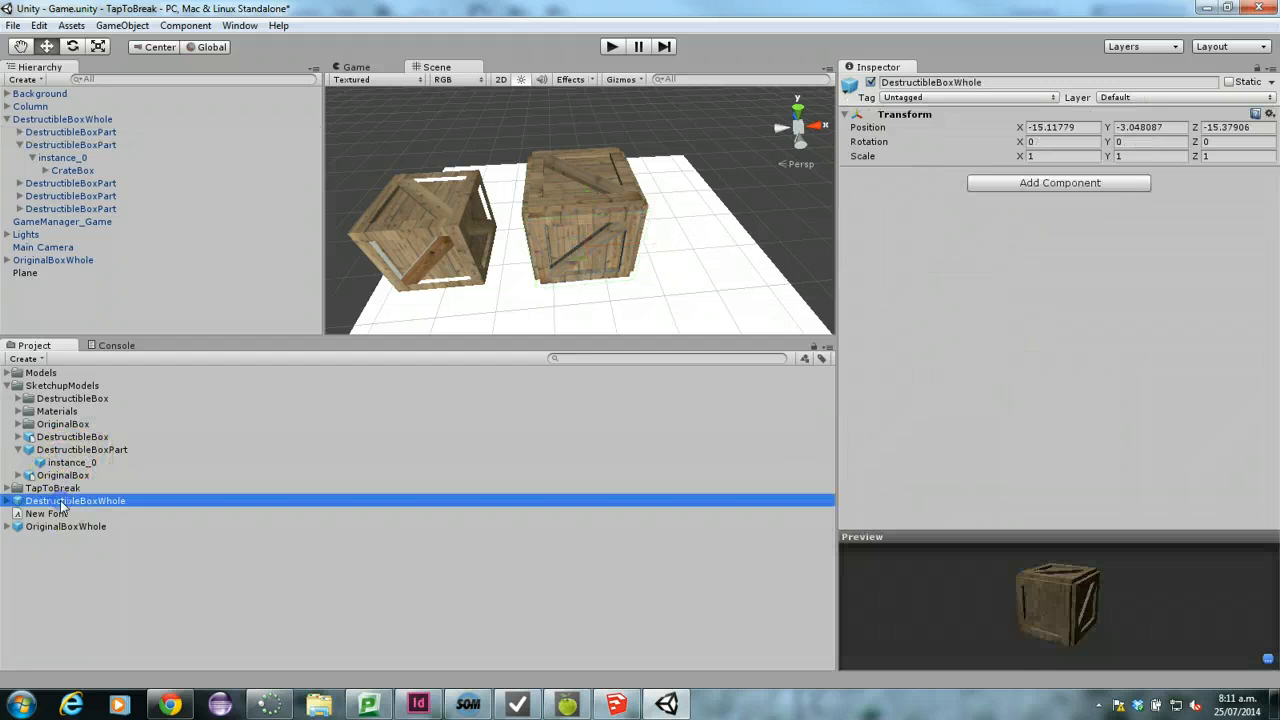
Step: Delete the standalone DestructibleBoxPart prefab from the SketchupModels folder
{"action": "left_click", "coordinate": [75, 450]}
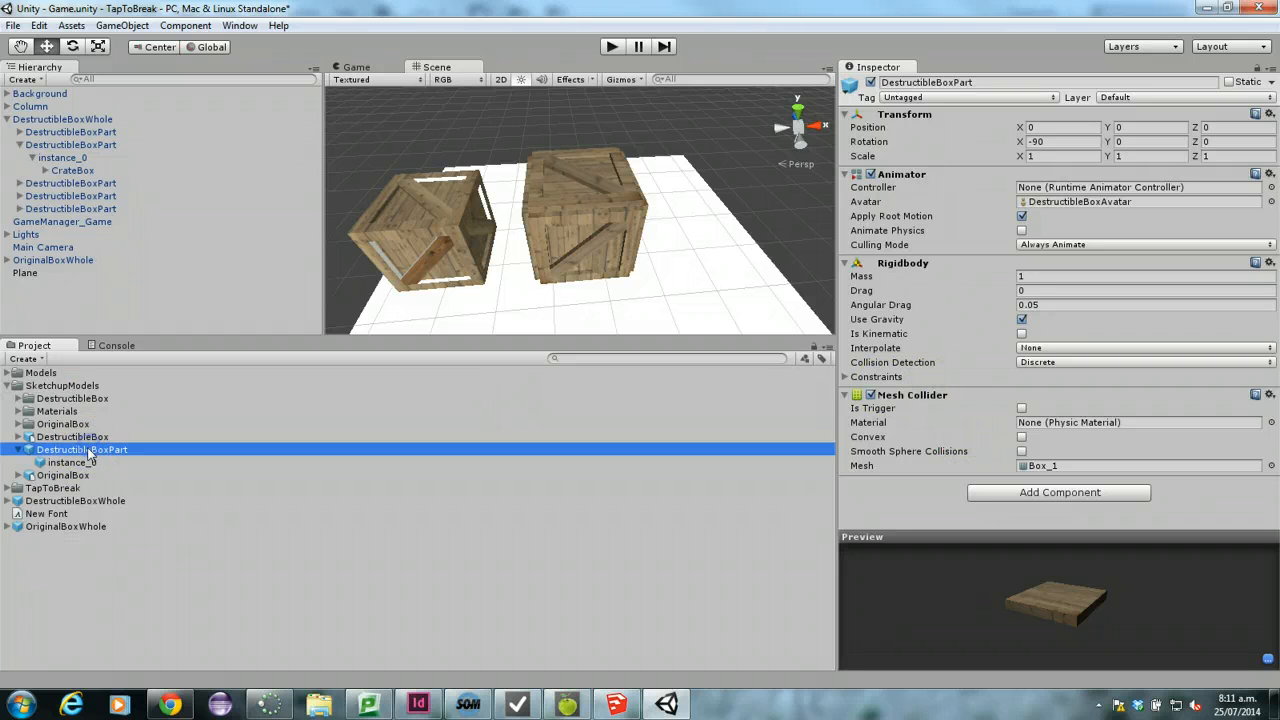
{"action": "key", "text": "Delete"}
{"action": "left_click", "coordinate": [680, 383]}
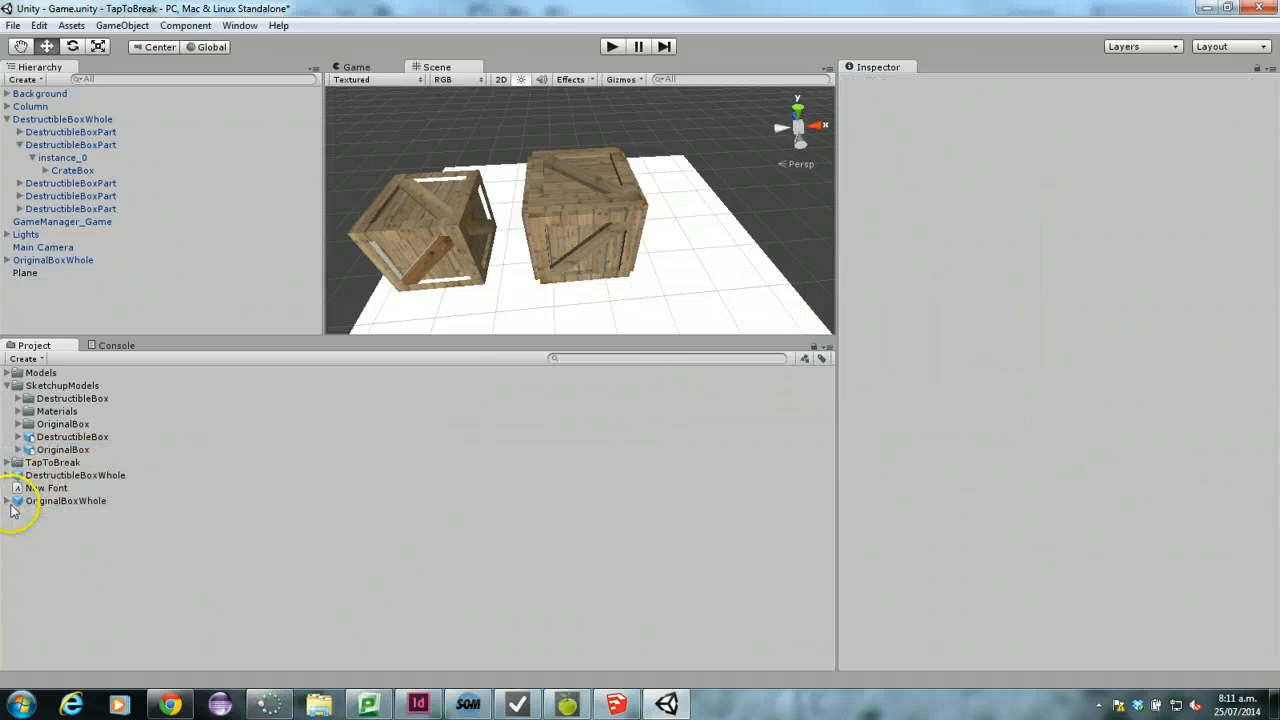
Step: Check the components of the DestructibleBoxPart children inside the DestructibleBoxWhole prefab, and collapse the expanded hierarchies
{"action": "left_click", "coordinate": [8, 476]}
{"action": "left_click", "coordinate": [44, 488]}
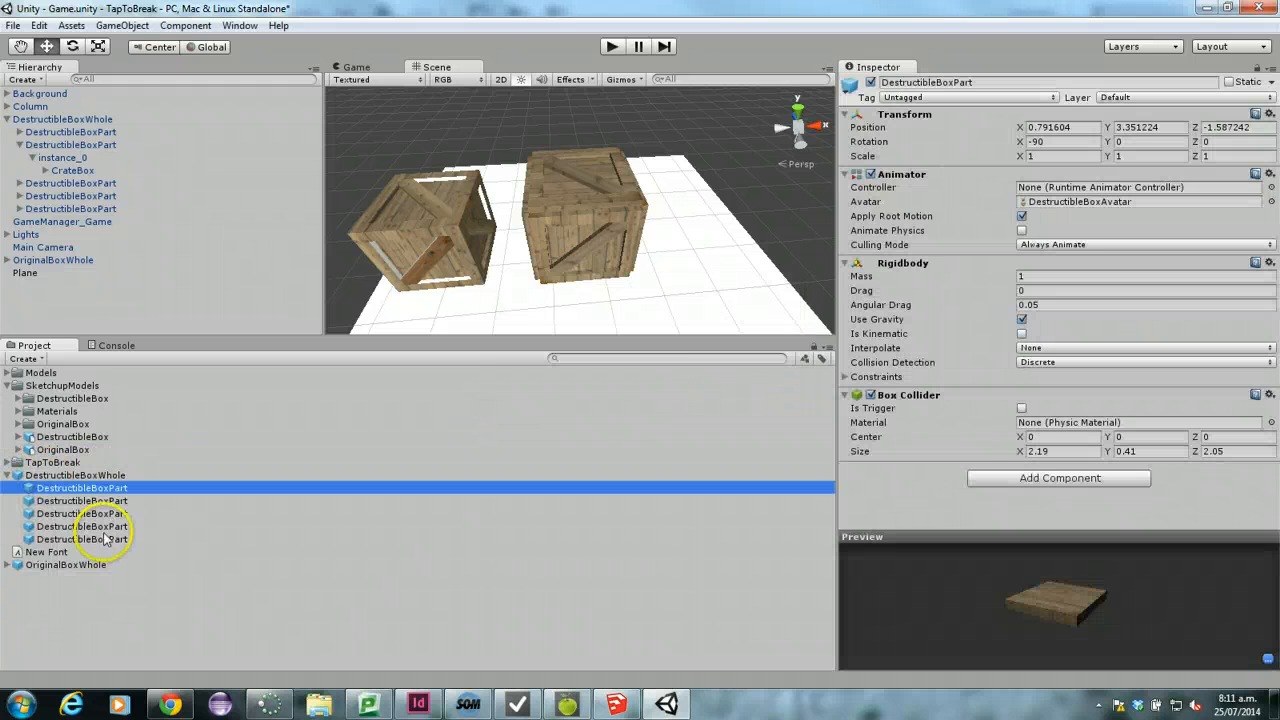
{"action": "left_click", "coordinate": [98, 513]}
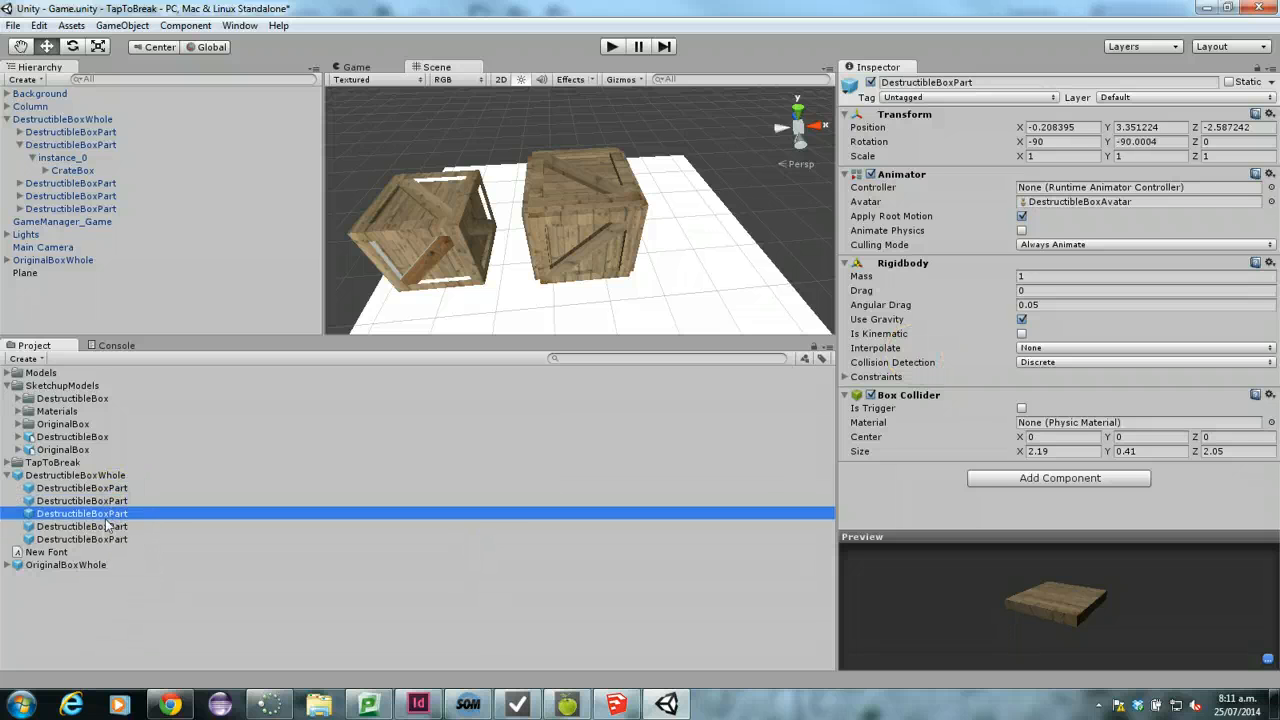
{"action": "left_click", "coordinate": [106, 527]}
{"action": "left_click", "coordinate": [103, 541]}
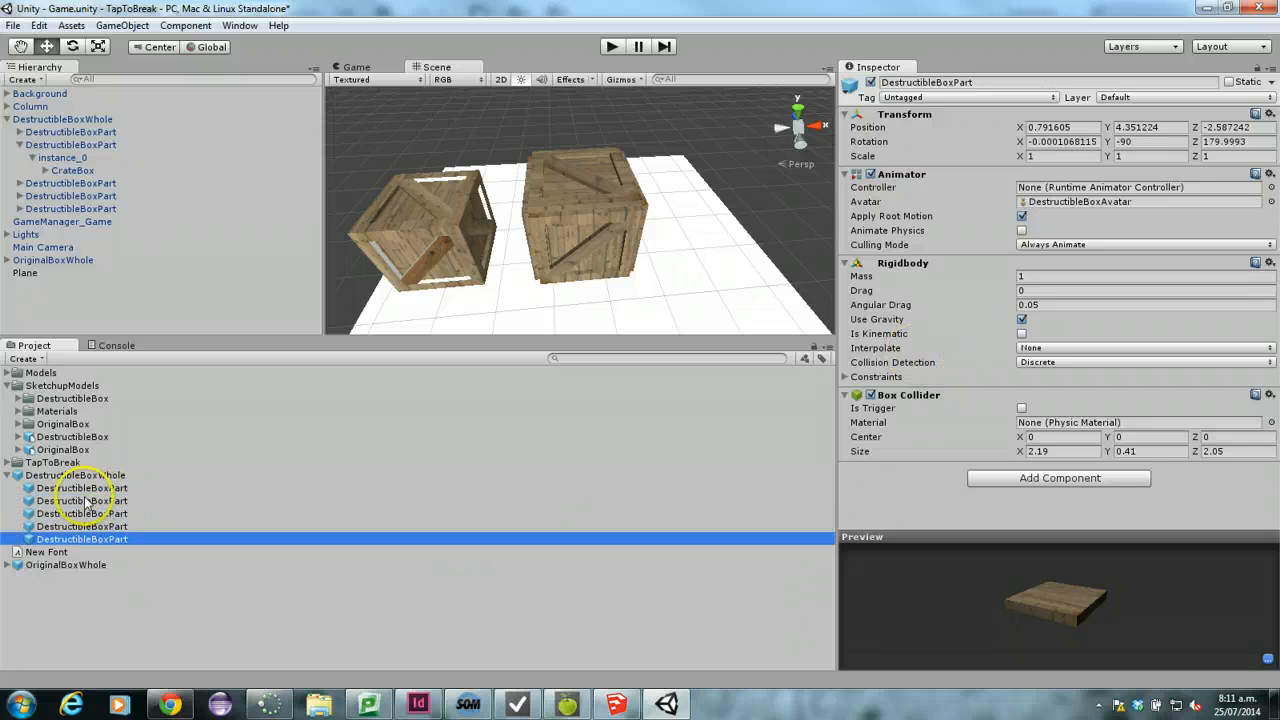
{"action": "left_click", "coordinate": [8, 476]}
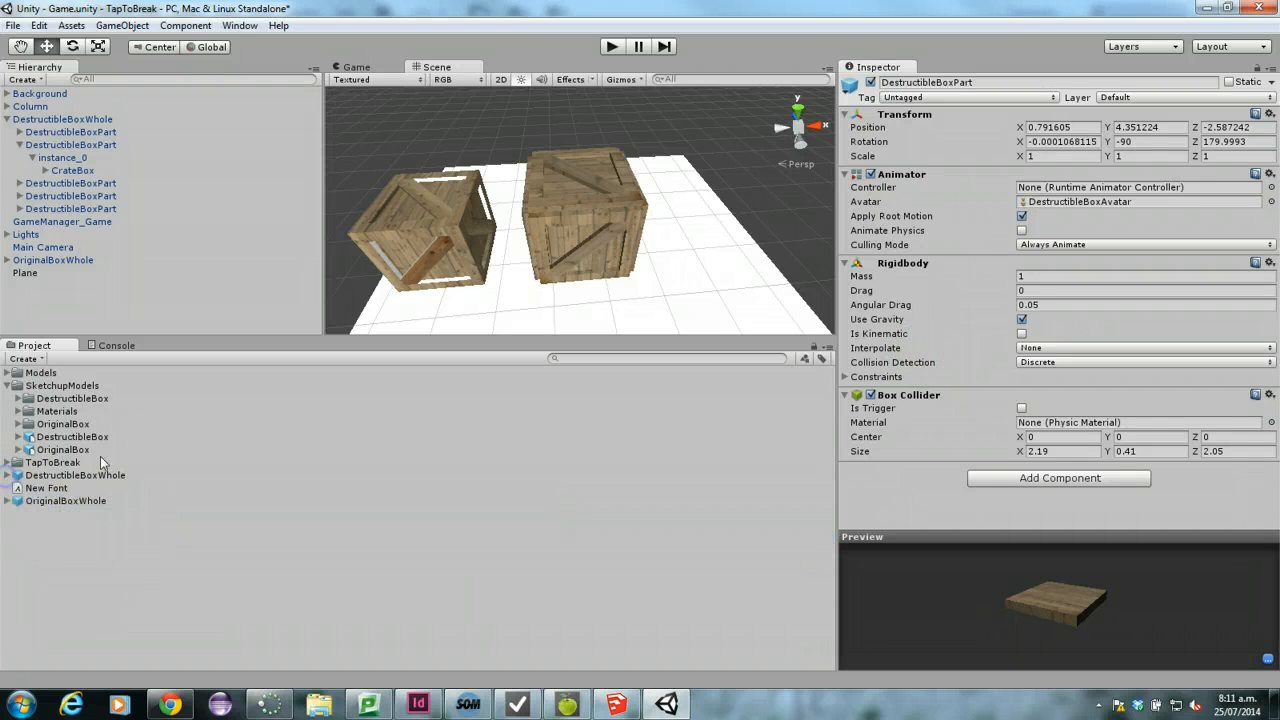
{"action": "left_click", "coordinate": [7, 119]}
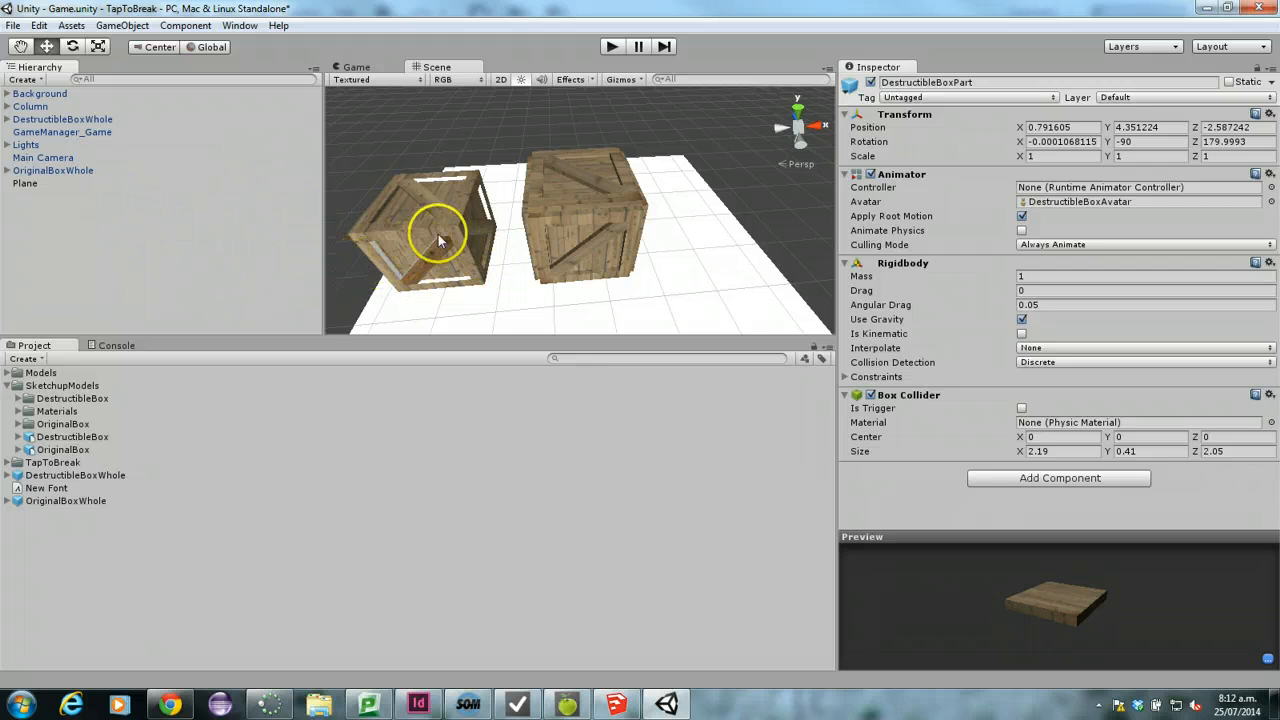
Step: Run the game several times to observe how the destructible panels and the intact crate behave on the plane
{"action": "scroll", "coordinate": [445, 232], "scroll_direction": "down", "scroll_amount": 3}
{"action": "scroll", "coordinate": [480, 286], "scroll_direction": "up", "scroll_amount": 5}
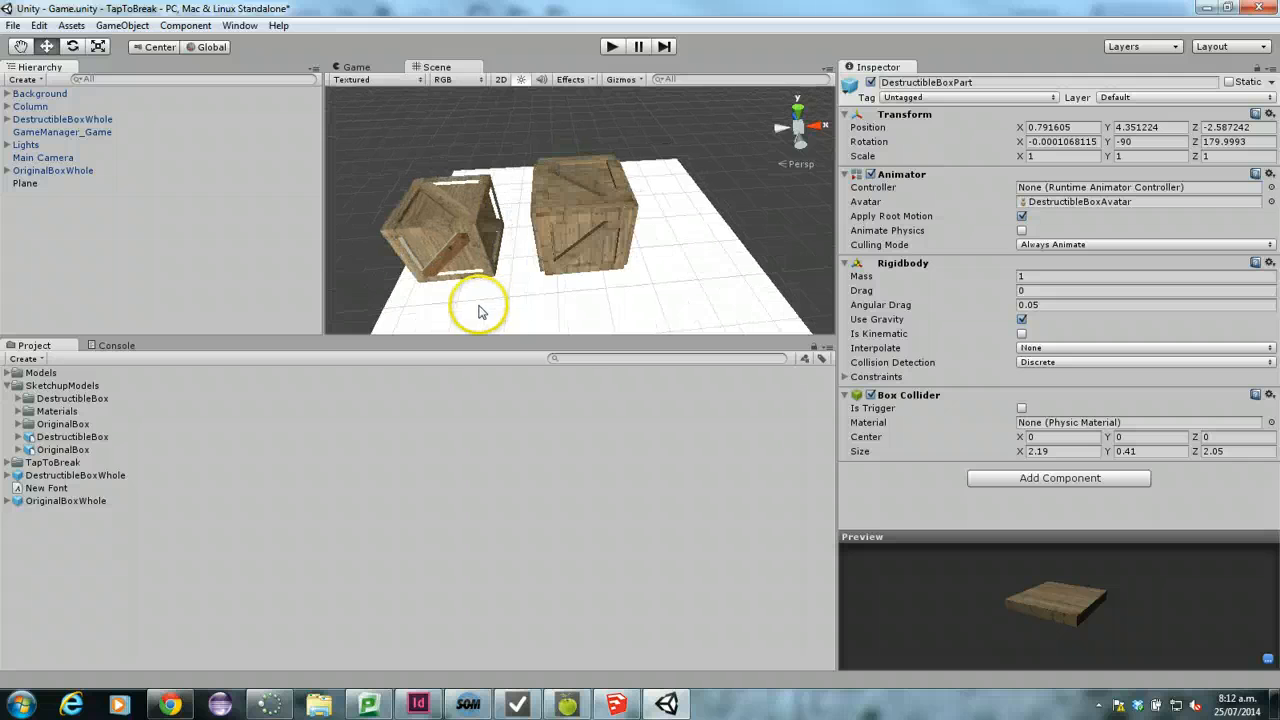
{"action": "left_click_drag", "start_coordinate": [500, 268], "coordinate": [564, 148], "text": "alt"}
{"action": "left_click", "coordinate": [611, 47]}
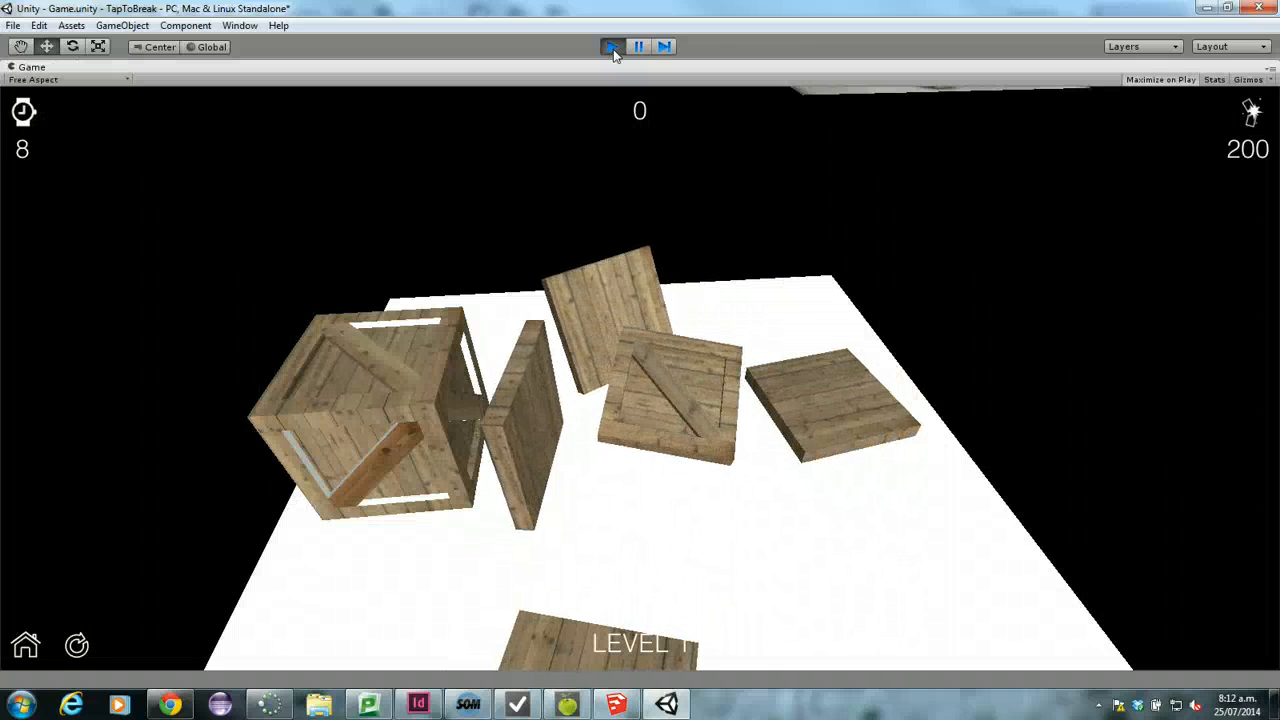
{"action": "left_click", "coordinate": [613, 49]}
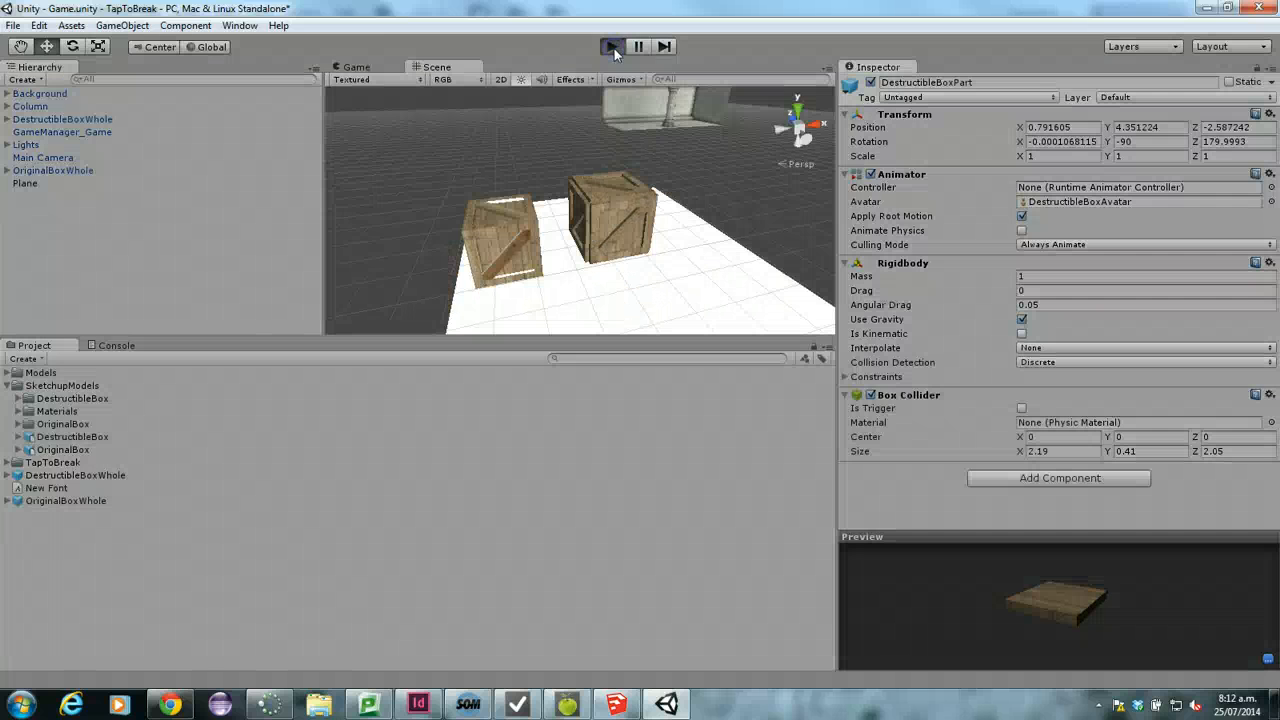
{"action": "left_click", "coordinate": [613, 48]}
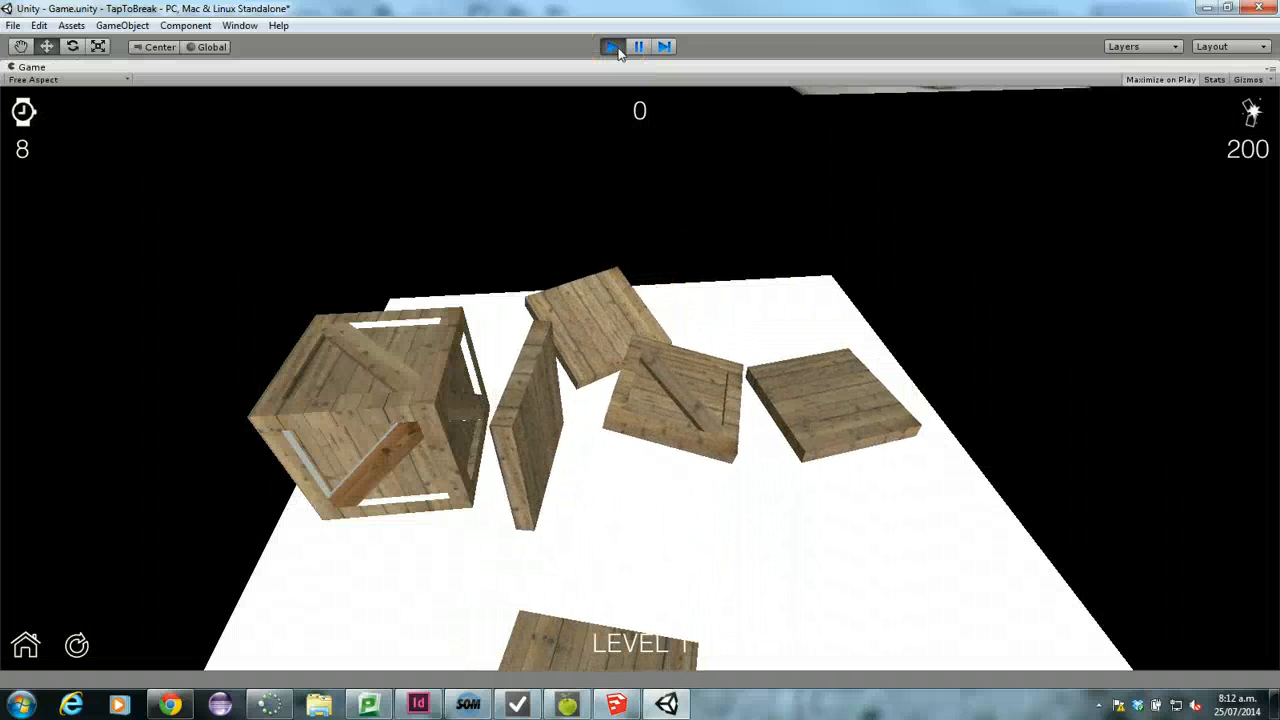
{"action": "left_click", "coordinate": [613, 48]}
{"action": "left_click", "coordinate": [623, 47]}
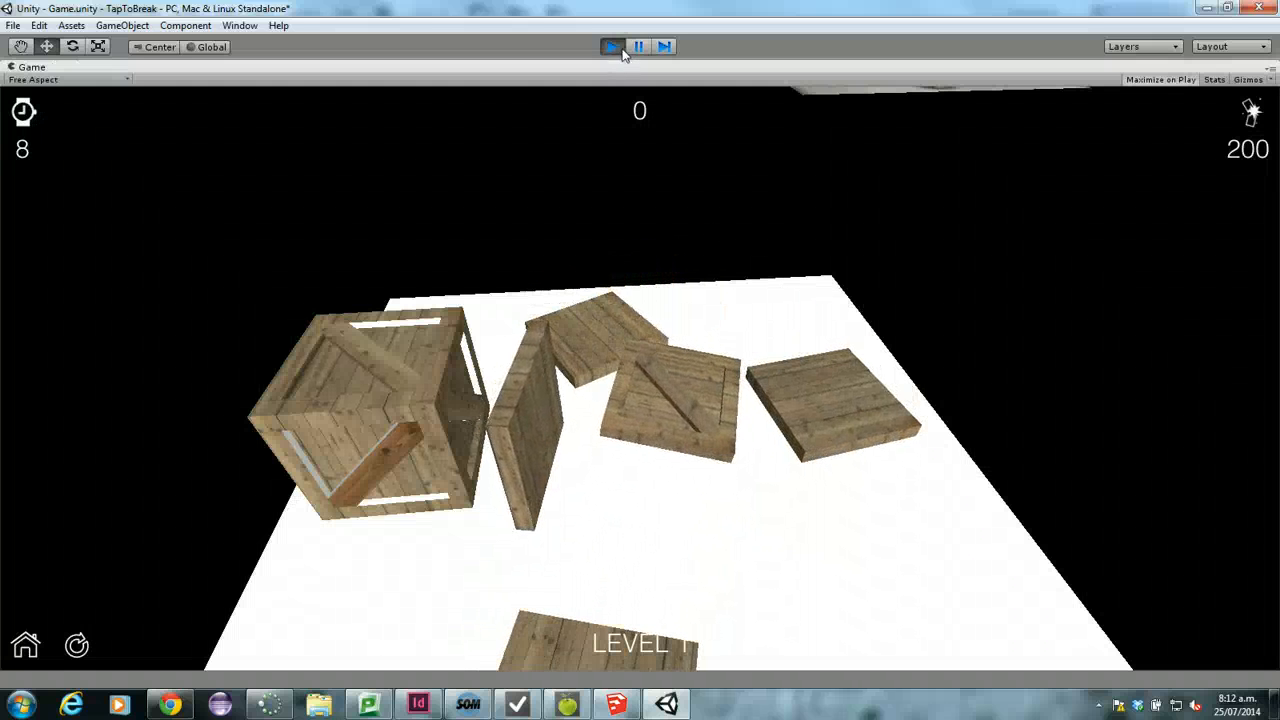
Step: Stop the running game and save the Game scene
{"action": "left_click", "coordinate": [614, 46]}
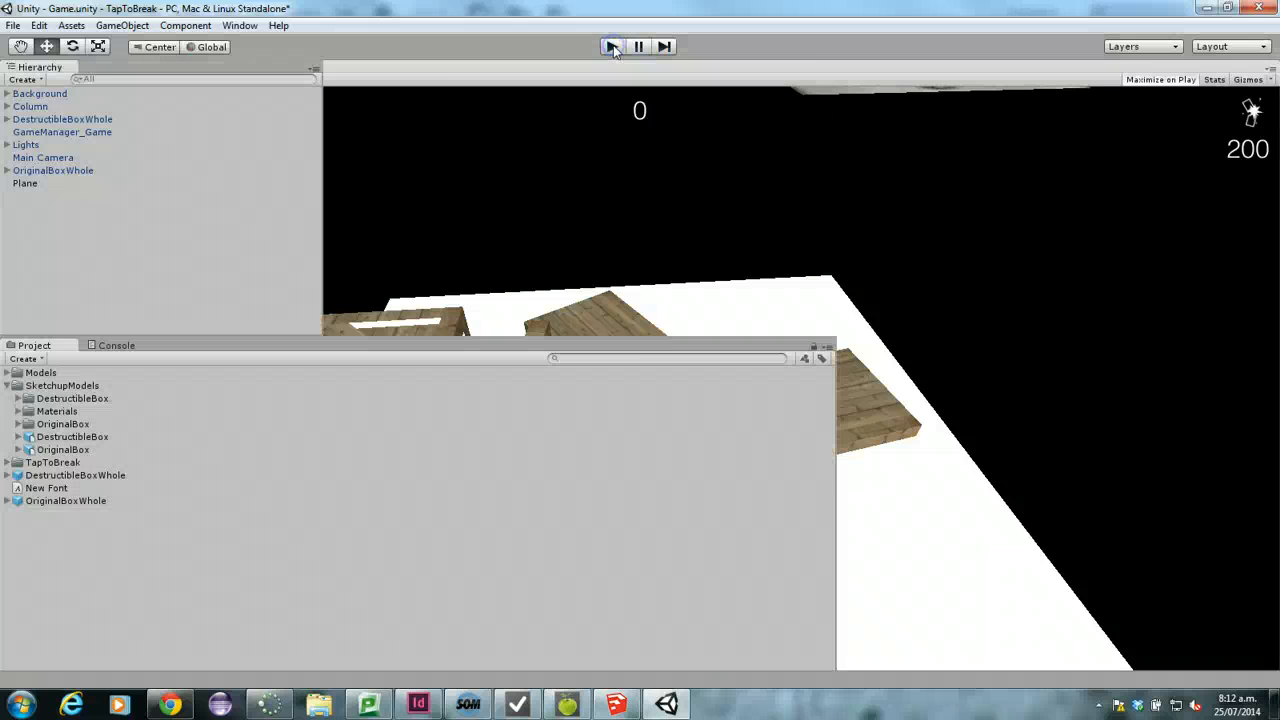
{"action": "left_click", "coordinate": [14, 25]}
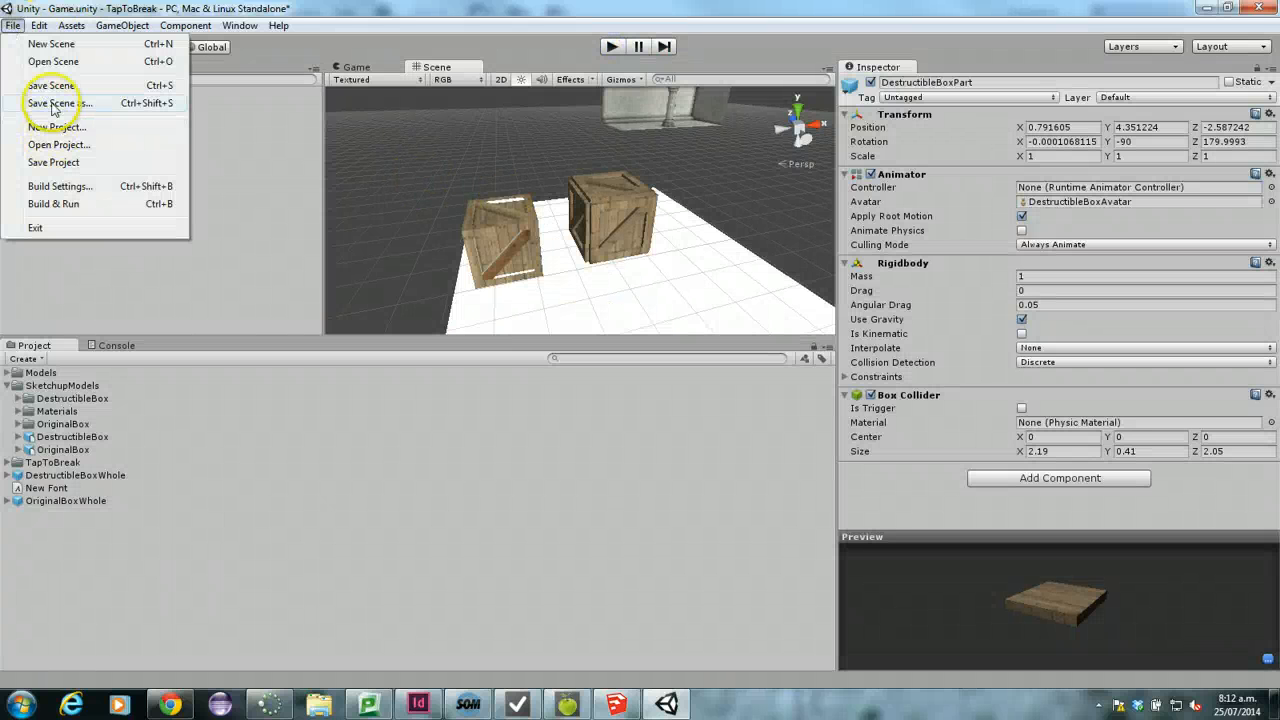
{"action": "left_click", "coordinate": [51, 86]}
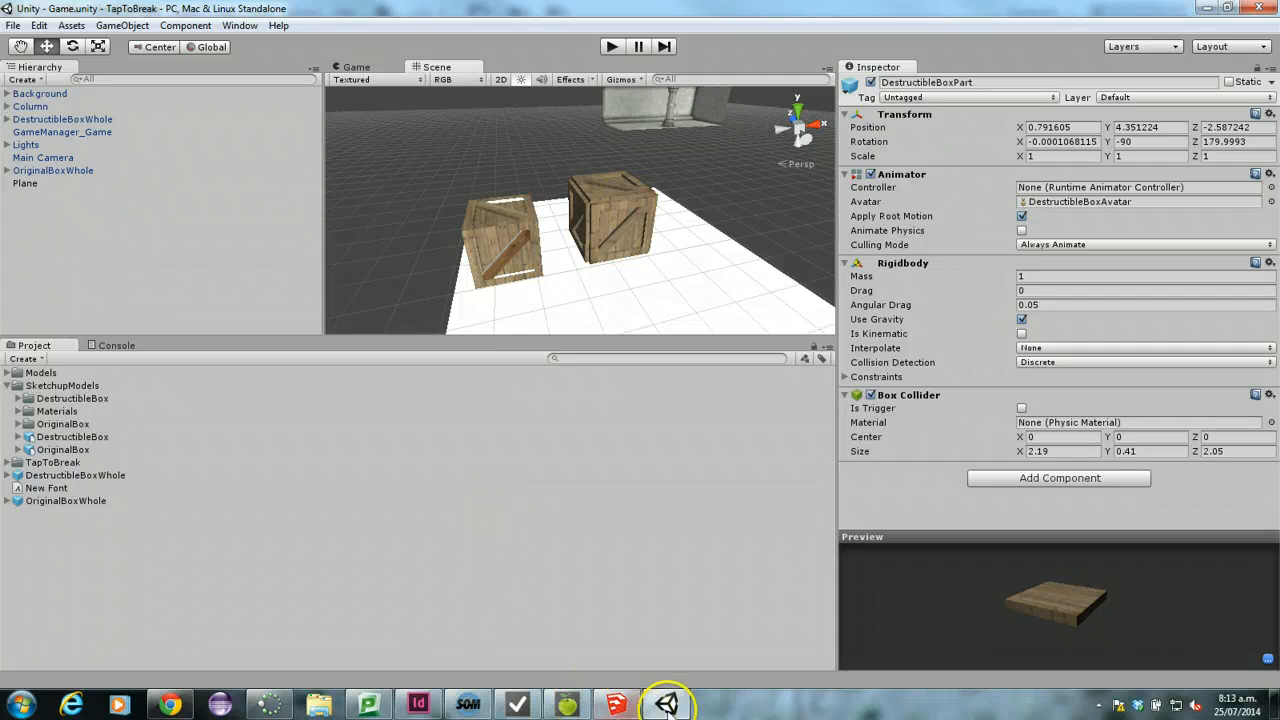
Step: Switch to the DestructibleBox model in SketchUp and inspect the single crate panel by repeatedly window-selecting around it
{"action": "left_click", "coordinate": [614, 704]}
{"action": "left_click_drag", "start_coordinate": [480, 206], "coordinate": [840, 595]}
{"action": "left_click", "coordinate": [486, 290]}
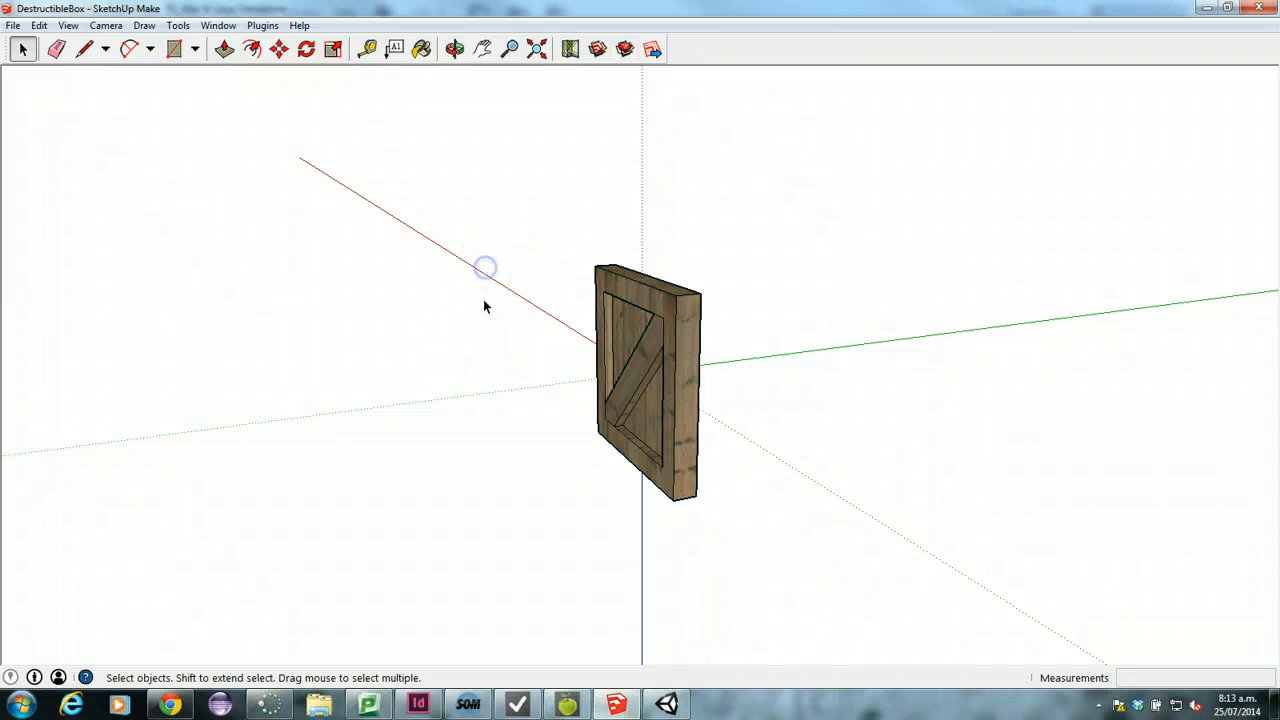
{"action": "left_click_drag", "start_coordinate": [457, 197], "coordinate": [818, 558]}
{"action": "left_click", "coordinate": [461, 278]}
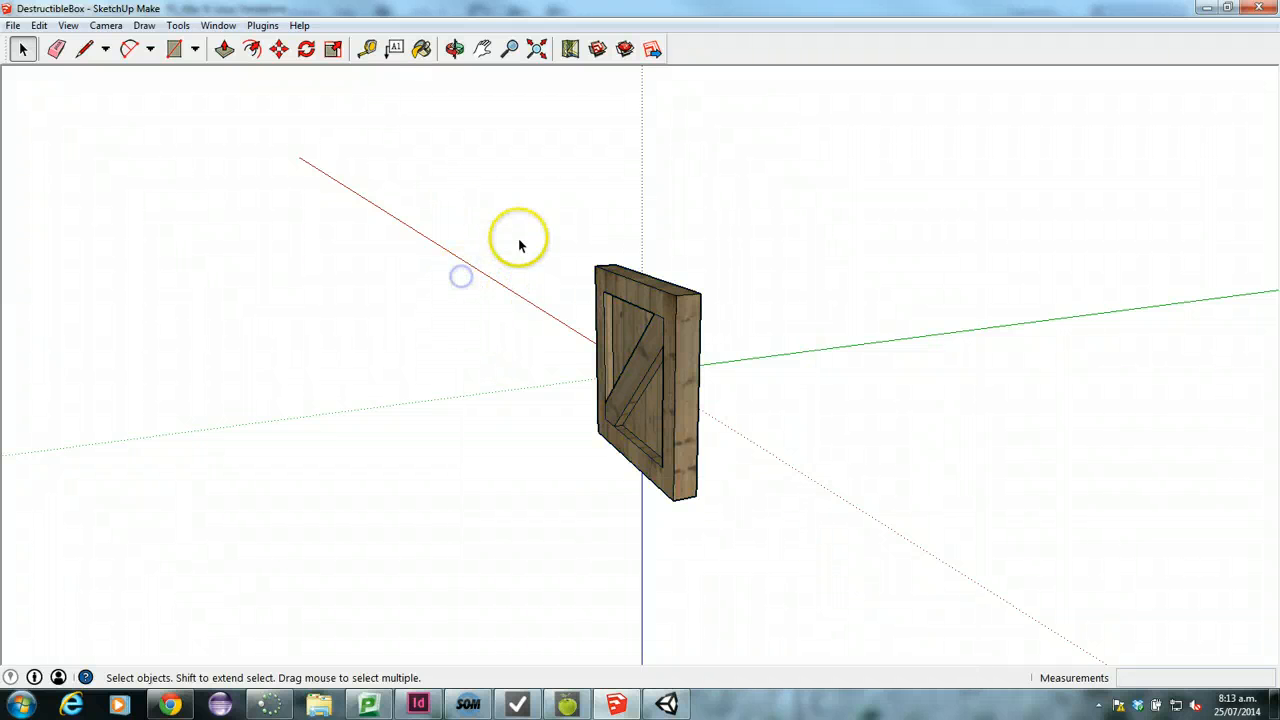
{"action": "left_click_drag", "start_coordinate": [518, 236], "coordinate": [796, 560]}
{"action": "left_click", "coordinate": [793, 557]}
{"action": "left_click_drag", "start_coordinate": [457, 207], "coordinate": [794, 545]}
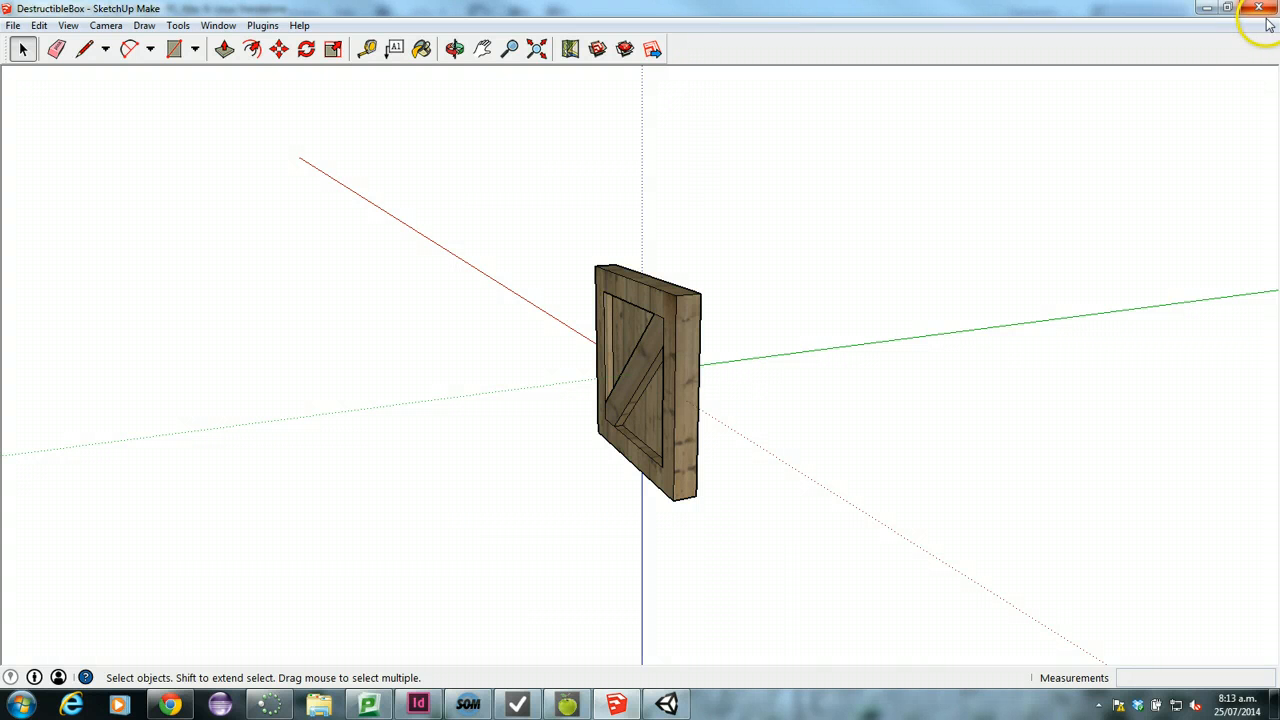